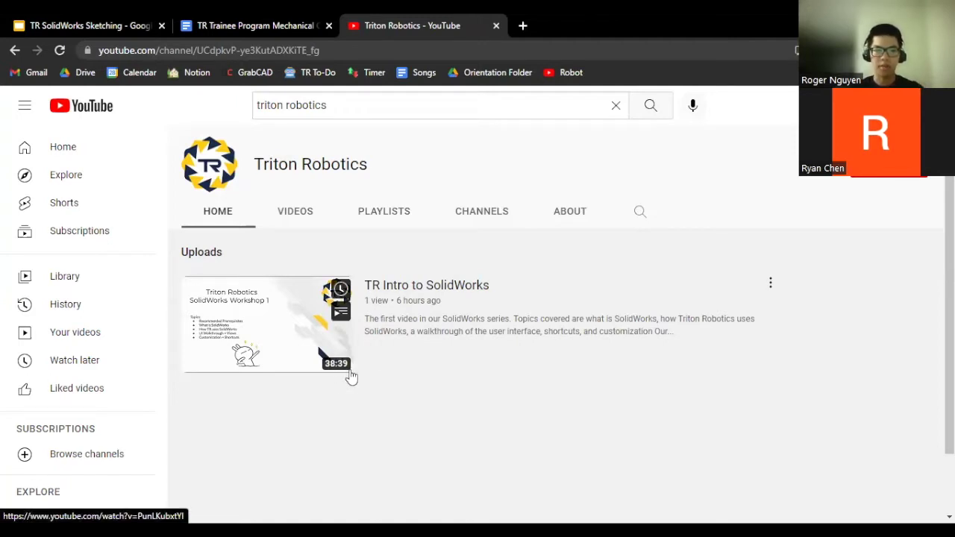
# - Switch to the TR Trainee Program Mechanical Guide document and scroll up to its Week 1 heading
pyautogui.click(284, 19)
pyautogui.scroll(1, 260, 227)
pyautogui.moveTo(136, 247); pyautogui.dragTo(521, 271)
pyautogui.moveTo(396, 248)
pyautogui.mouseDown()
pyautogui.moveTo(141, 220)
pyautogui.moveTo(350, 247)
pyautogui.moveTo(394, 220)
pyautogui.moveTo(400, 246)
pyautogui.mouseUp()
pyautogui.click(400, 247)
# - Scroll to the SolidWorks slides-and-recordings list and point out the intro session's Video link
pyautogui.scroll(-3, 284, 254)
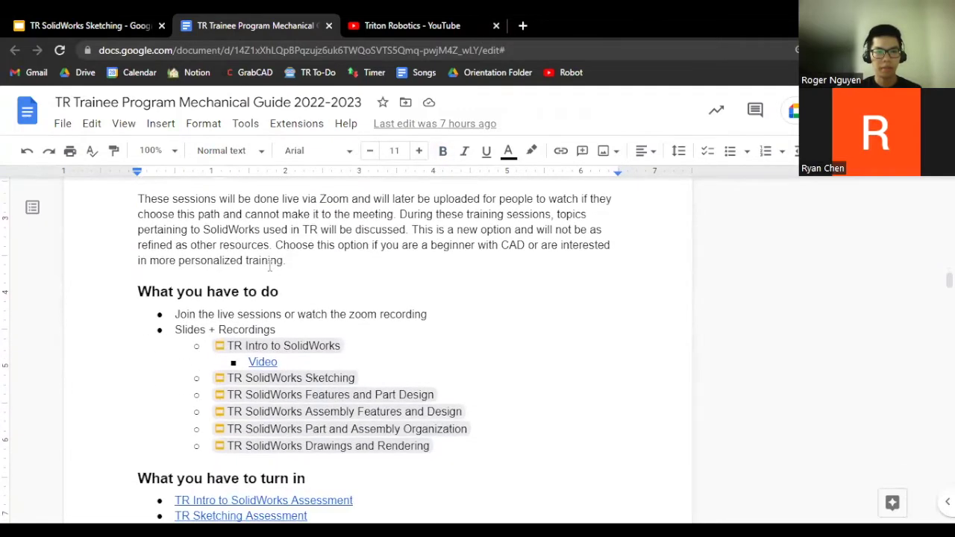
pyautogui.scroll(1, 226, 302)
pyautogui.scroll(-1, 226, 302)
pyautogui.moveTo(178, 292); pyautogui.dragTo(485, 448)
pyautogui.click(497, 447)
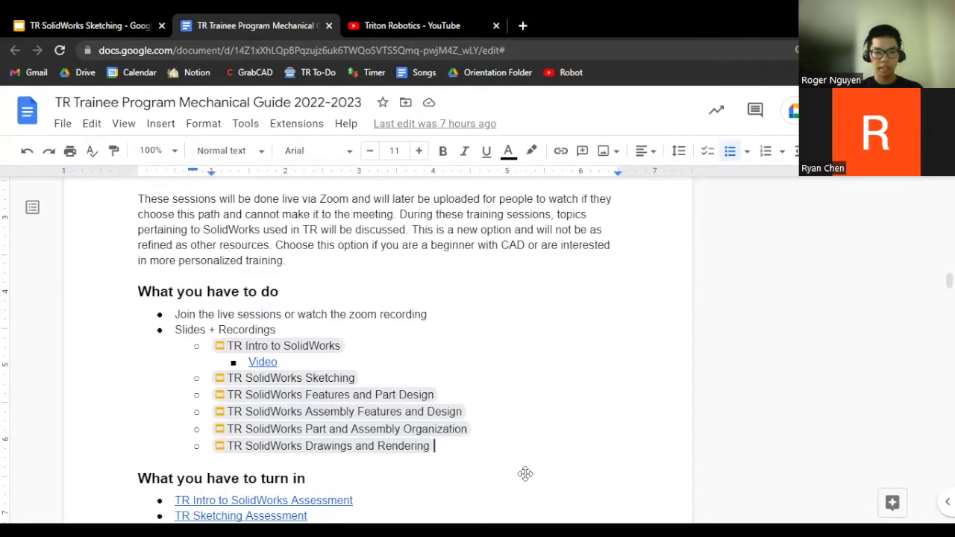
pyautogui.click(448, 356)
# - Point out the Intro, Sketching, Features and Part Design, and Part and Assembly Organization recordings, then continue down
pyautogui.scroll(-1, 493, 418)
pyautogui.click(514, 323)
pyautogui.click(513, 277)
pyautogui.click(516, 292)
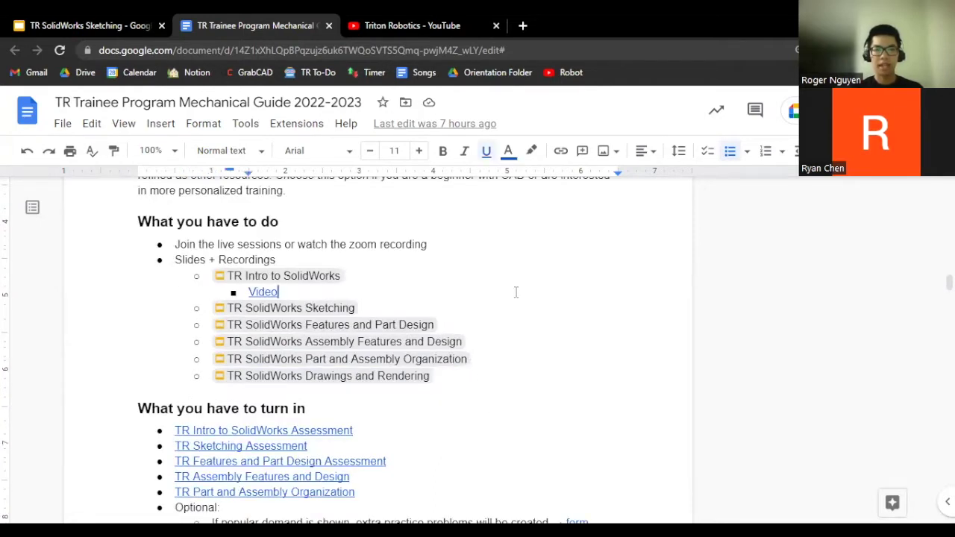
pyautogui.click(517, 277)
pyautogui.click(518, 285)
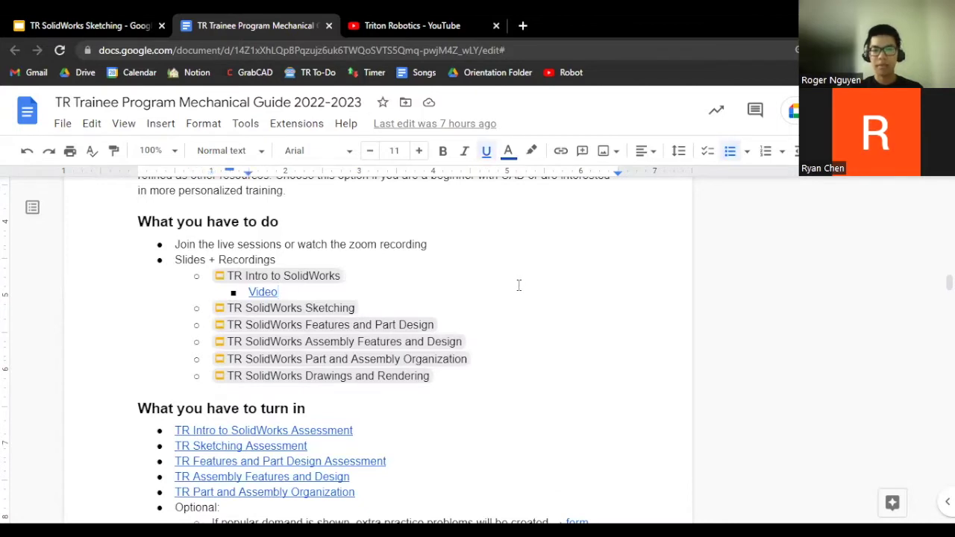
pyautogui.click(516, 278)
pyautogui.click(518, 295)
pyautogui.click(522, 306)
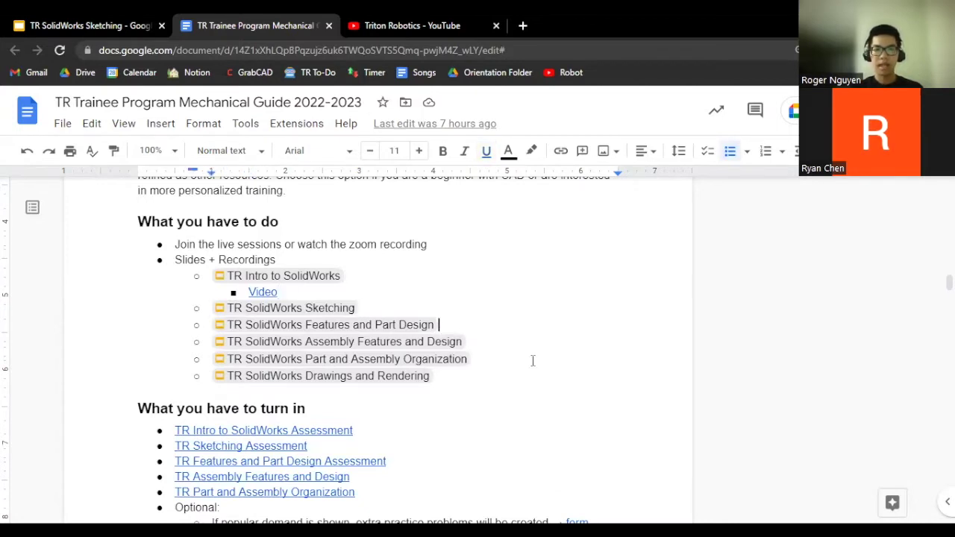
pyautogui.click(511, 307)
pyautogui.click(510, 295)
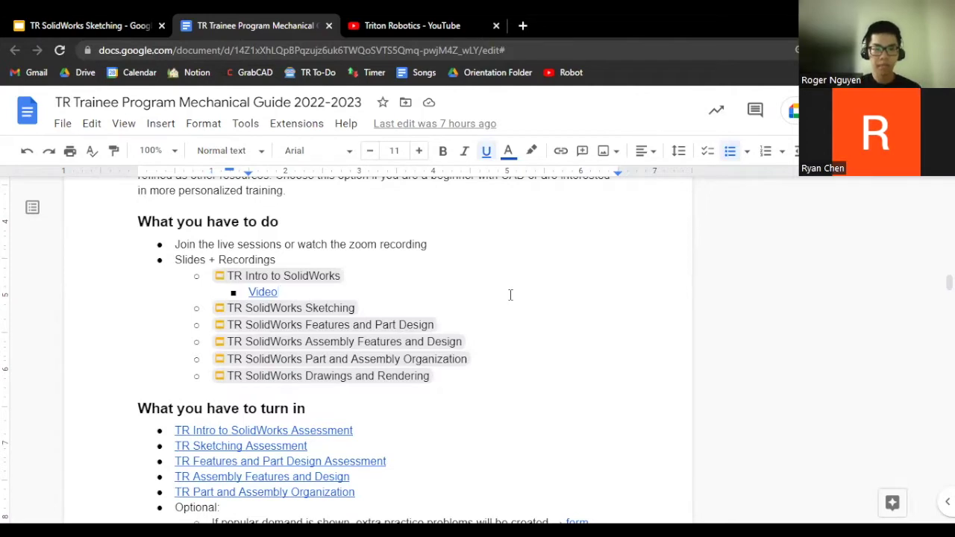
pyautogui.click(485, 309)
pyautogui.click(489, 292)
pyautogui.click(492, 276)
pyautogui.click(496, 293)
pyautogui.click(499, 276)
pyautogui.click(502, 291)
pyautogui.click(510, 308)
pyautogui.click(514, 322)
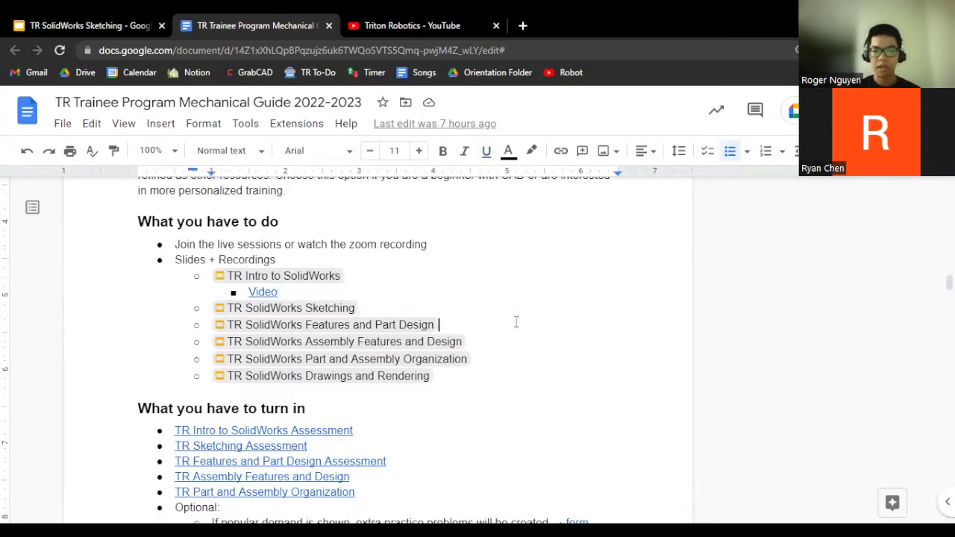
pyautogui.click(530, 359)
pyautogui.click(526, 359)
pyautogui.click(515, 325)
pyautogui.click(509, 307)
pyautogui.click(508, 292)
pyautogui.click(509, 279)
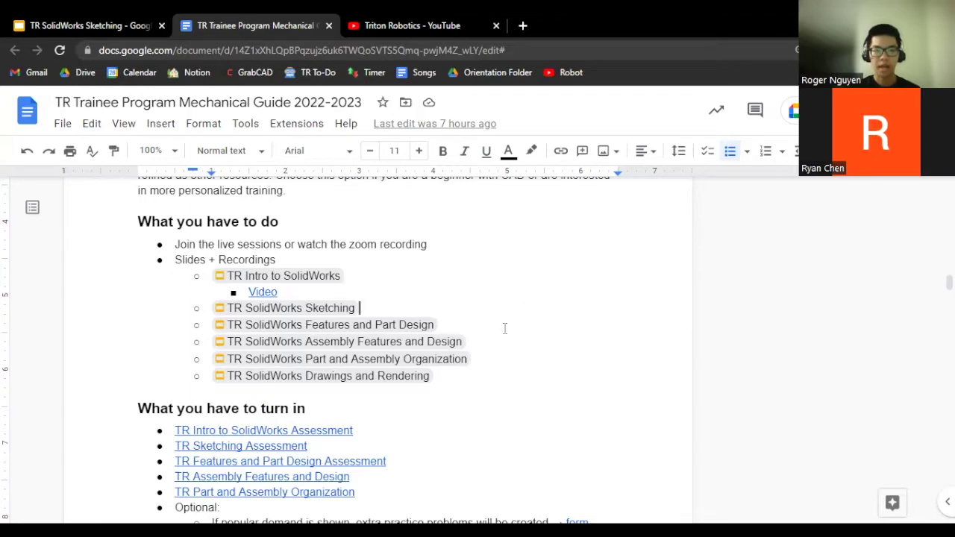
pyautogui.scroll(-6, 504, 329)
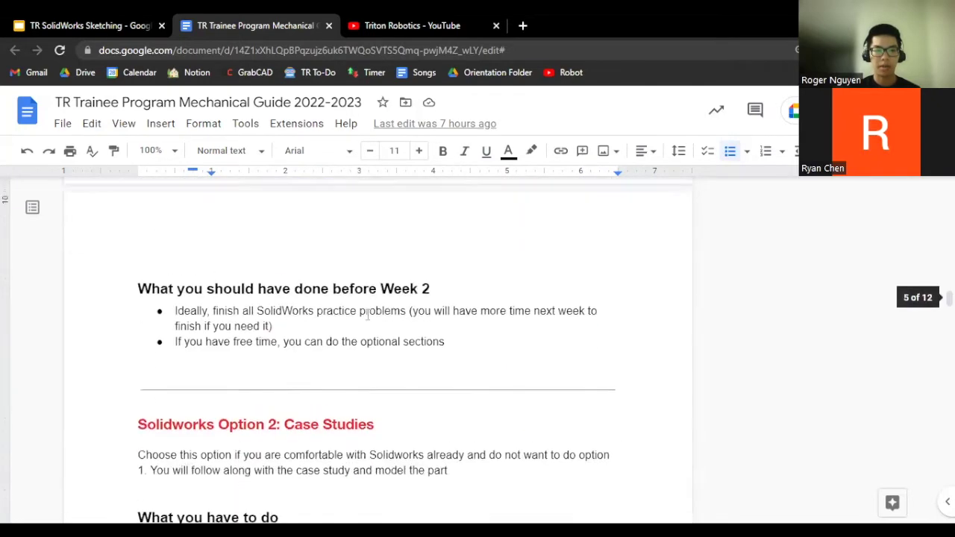
pyautogui.scroll(-2, 367, 313)
pyautogui.moveTo(285, 275); pyautogui.dragTo(385, 284)
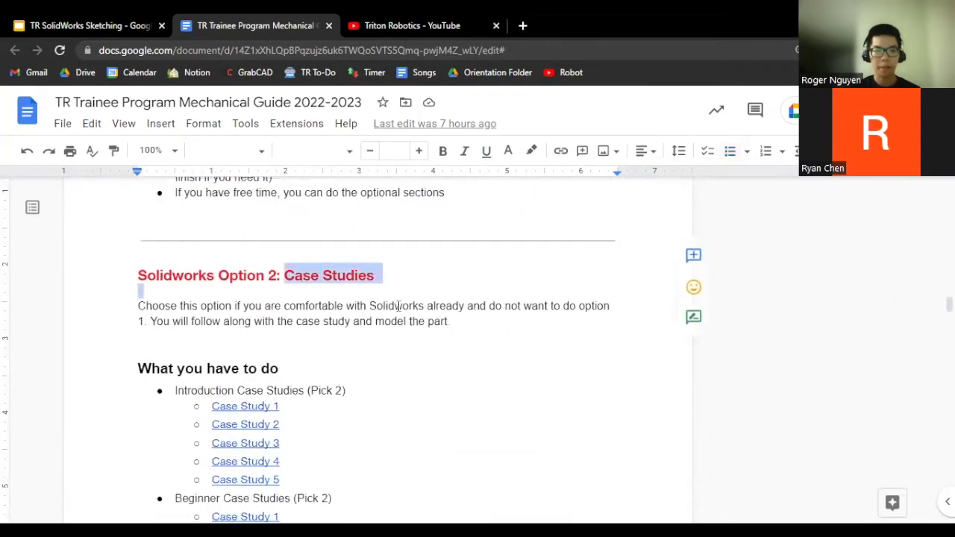
pyautogui.click(398, 305)
pyautogui.scroll(-3, 255, 246)
pyautogui.scroll(-1, 331, 328)
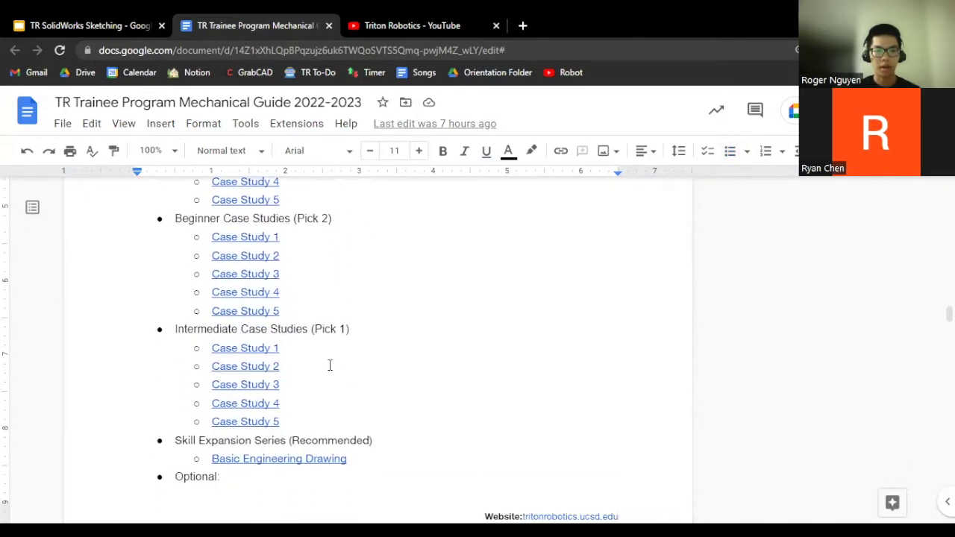
pyautogui.click(265, 348)
pyautogui.scroll(-1, 283, 358)
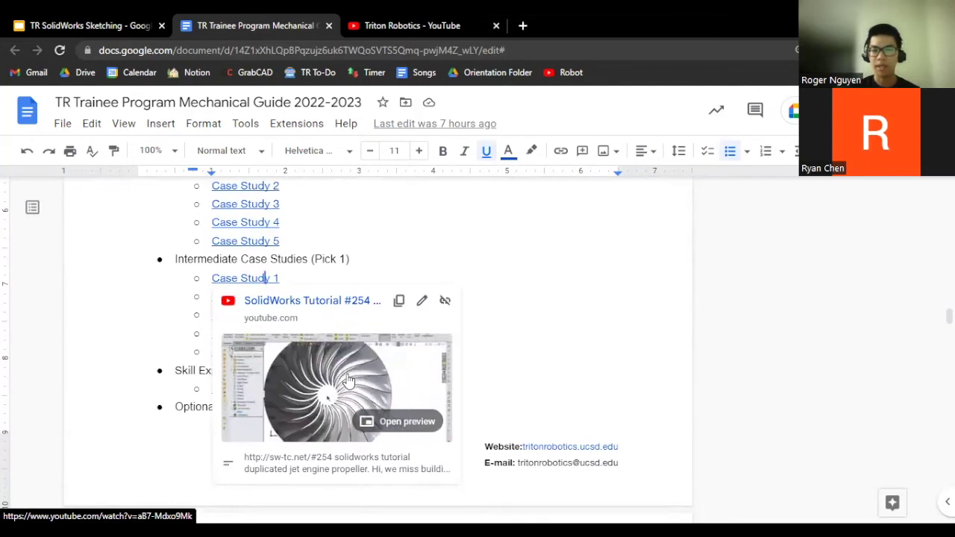
pyautogui.click(379, 266)
pyautogui.scroll(4, 385, 298)
pyautogui.click(383, 320)
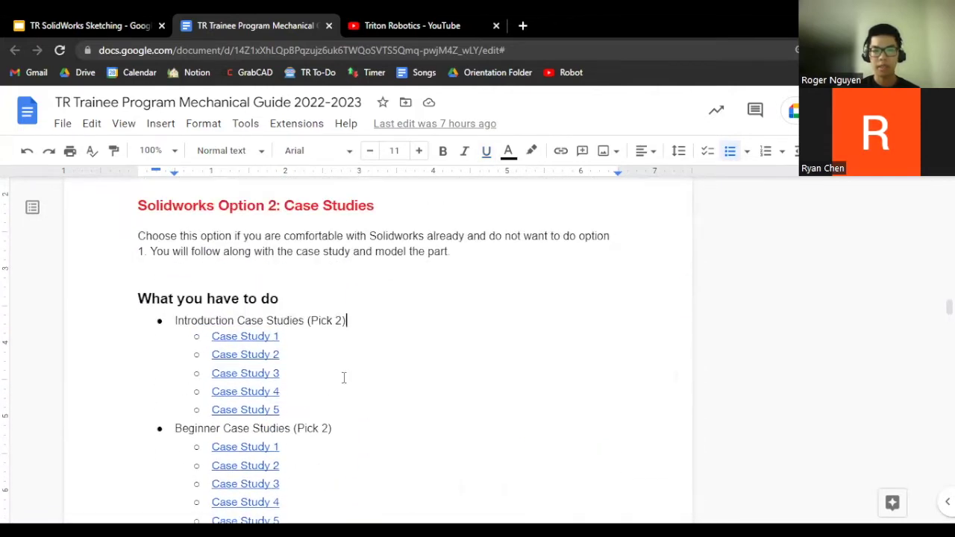
pyautogui.scroll(-1, 344, 377)
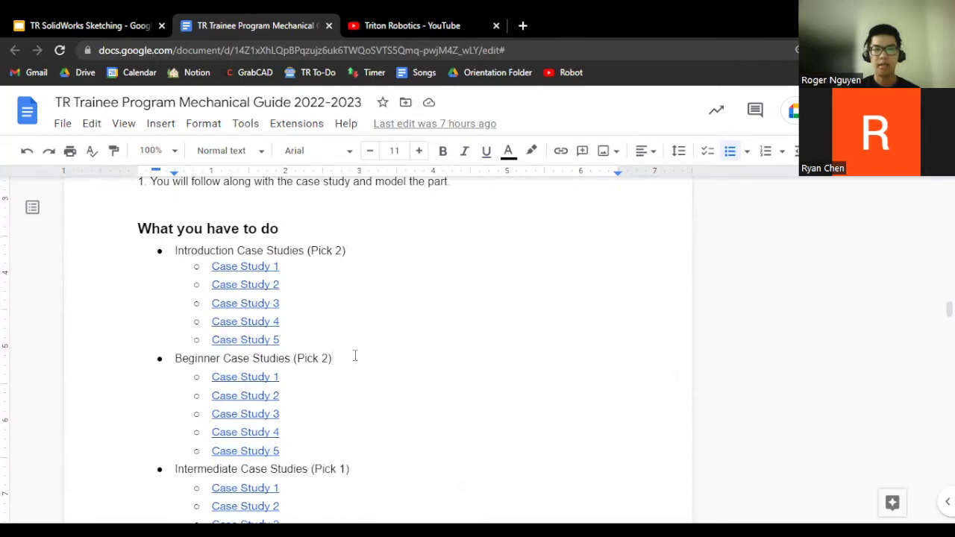
pyautogui.scroll(-1, 354, 355)
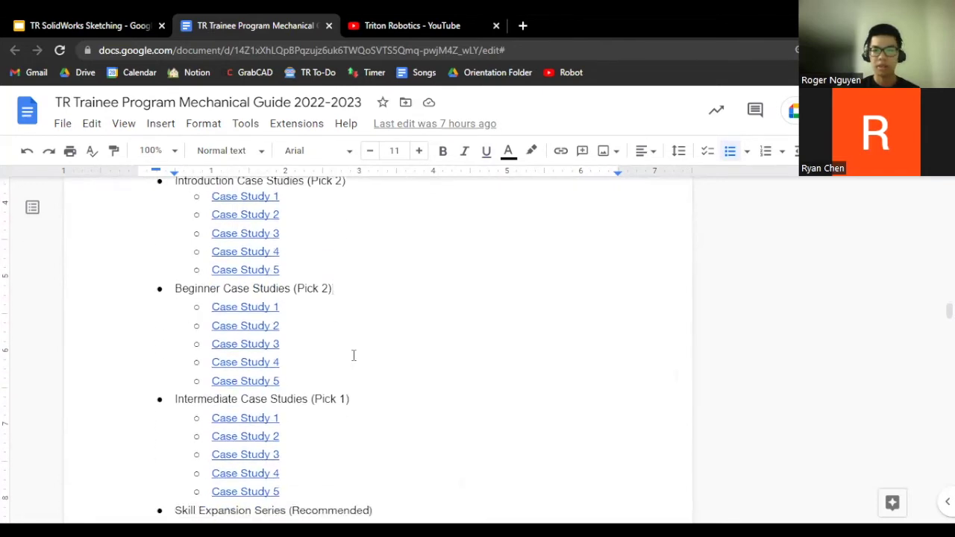
pyautogui.click(261, 325)
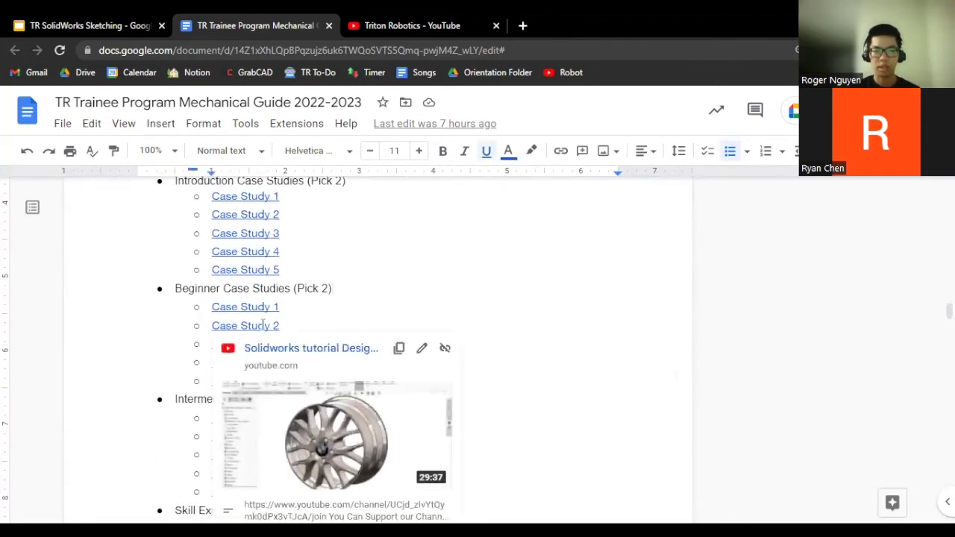
pyautogui.moveTo(351, 440)
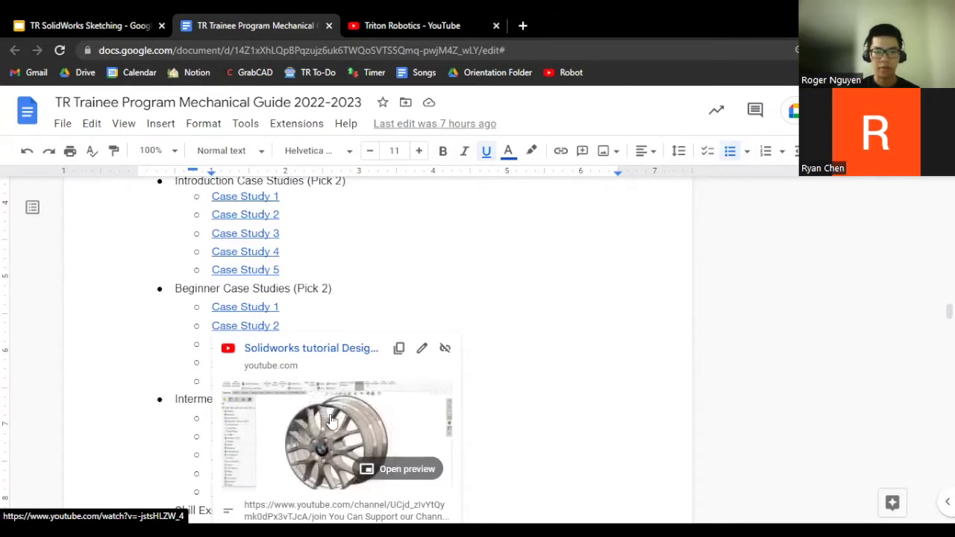
pyautogui.click(271, 306)
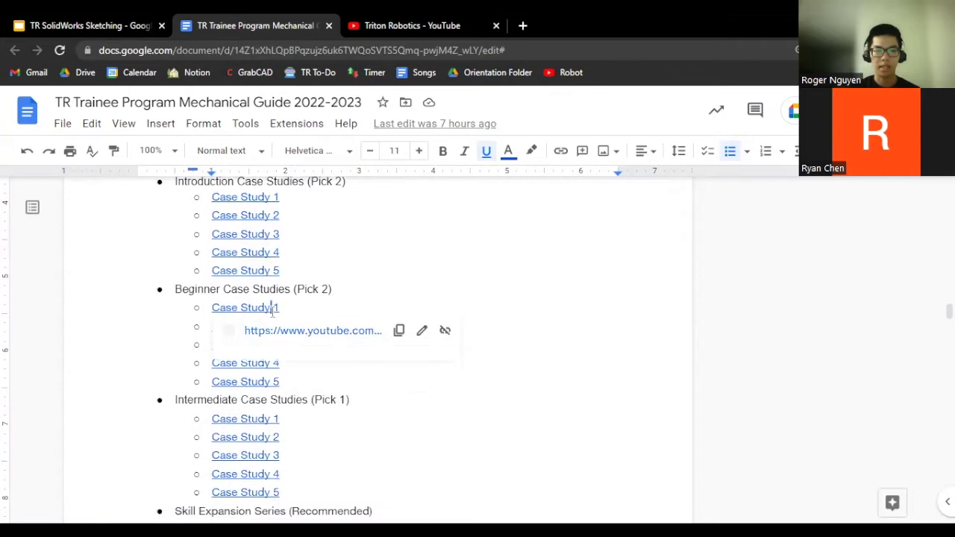
pyautogui.scroll(1, 270, 302)
pyautogui.click(270, 301)
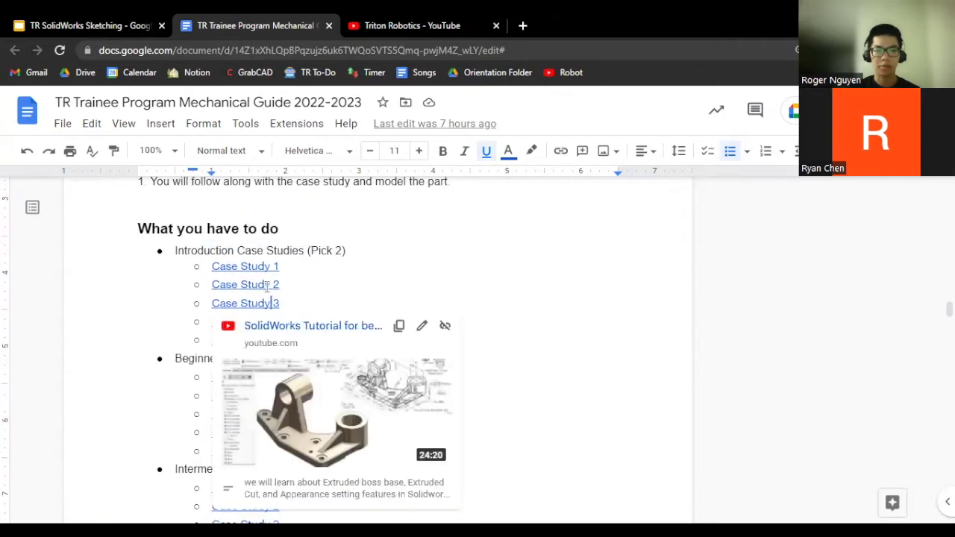
pyautogui.click(267, 287)
pyautogui.click(250, 266)
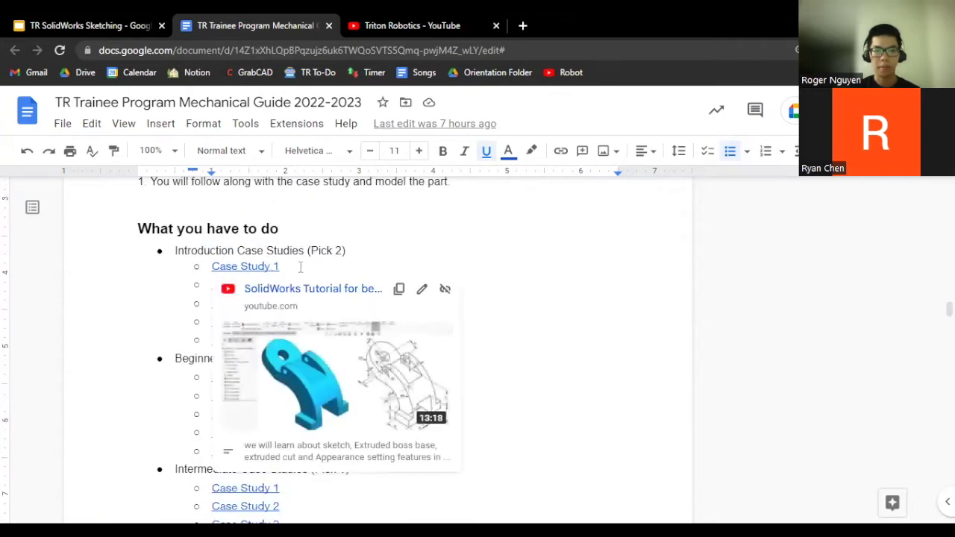
pyautogui.click(301, 267)
pyautogui.scroll(3, 299, 351)
pyautogui.moveTo(397, 347); pyautogui.dragTo(163, 345)
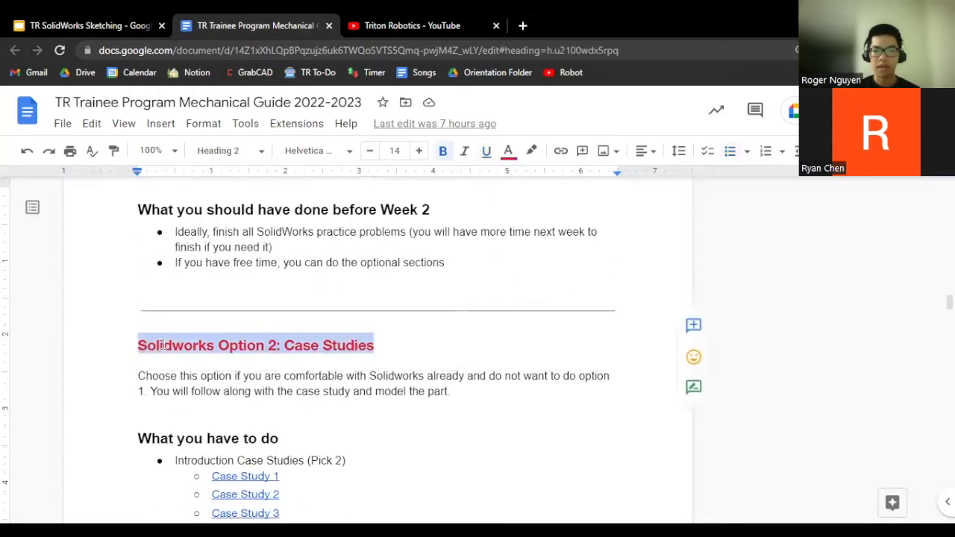
pyautogui.click(161, 346)
pyautogui.moveTo(451, 391); pyautogui.dragTo(138, 375)
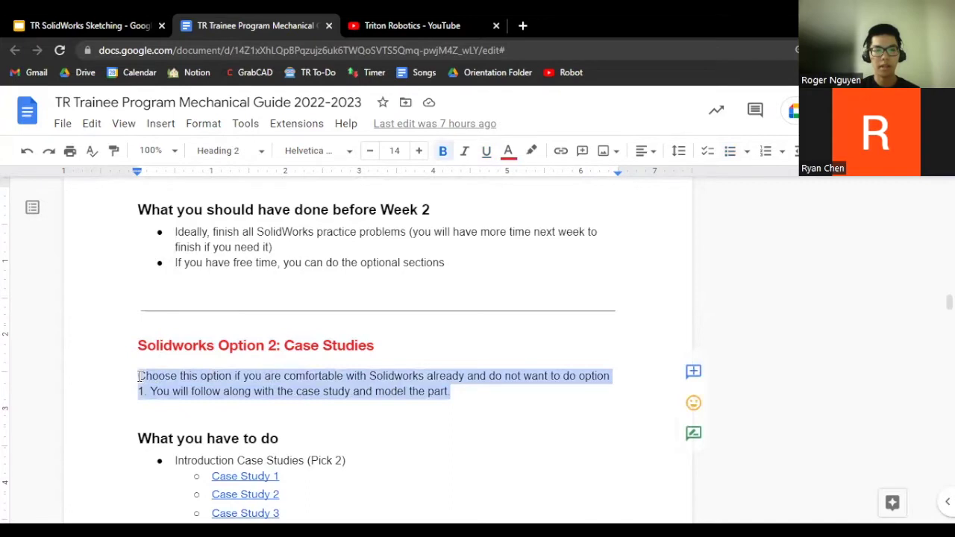
pyautogui.click(273, 375)
pyautogui.click(314, 375)
pyautogui.moveTo(470, 394); pyautogui.dragTo(147, 375)
pyautogui.scroll(2, 238, 375)
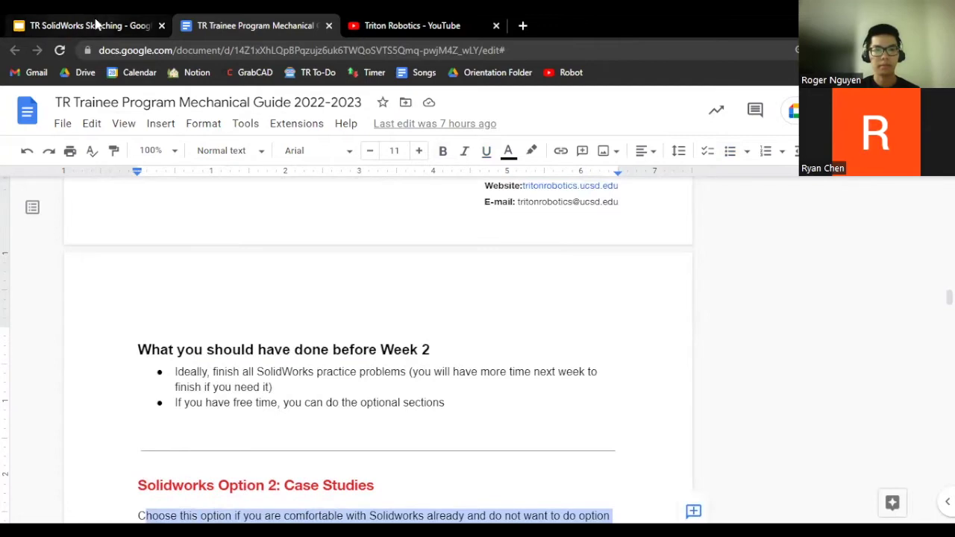
pyautogui.click(95, 25)
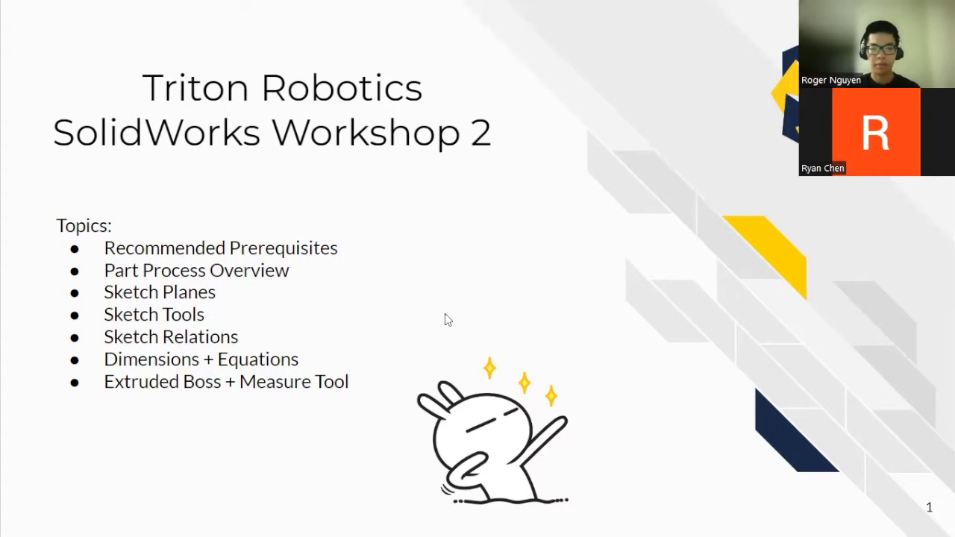
# - Advance the slideshow past 'What to do during workshop' to the Recommended prerequisites slide
pyautogui.click(667, 297)
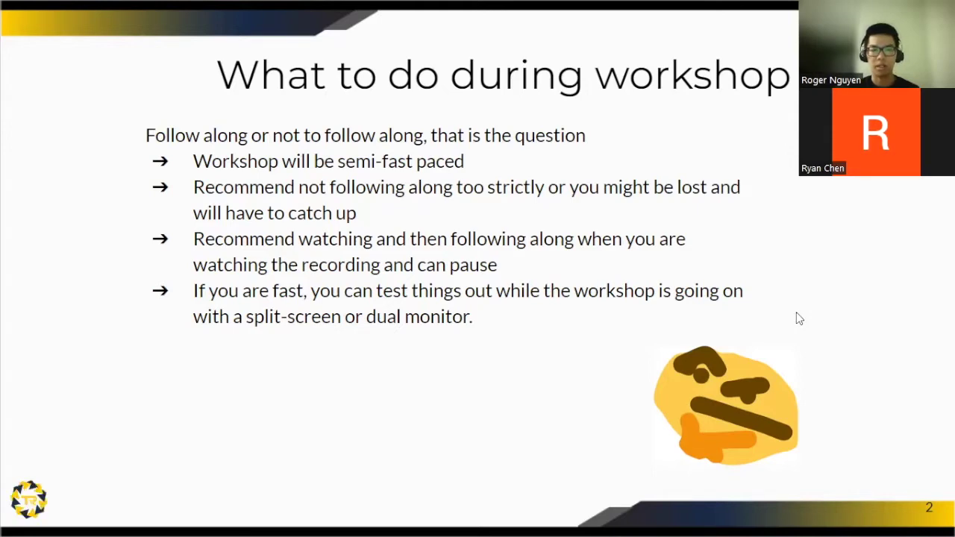
pyautogui.press('Right')
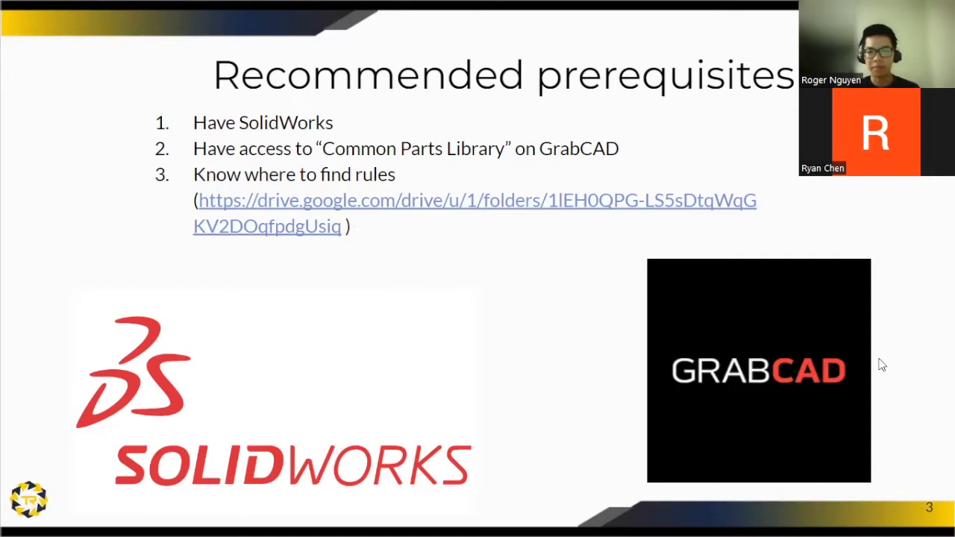
# - Advance to slide 4, Part Process Overview
pyautogui.press('Right')
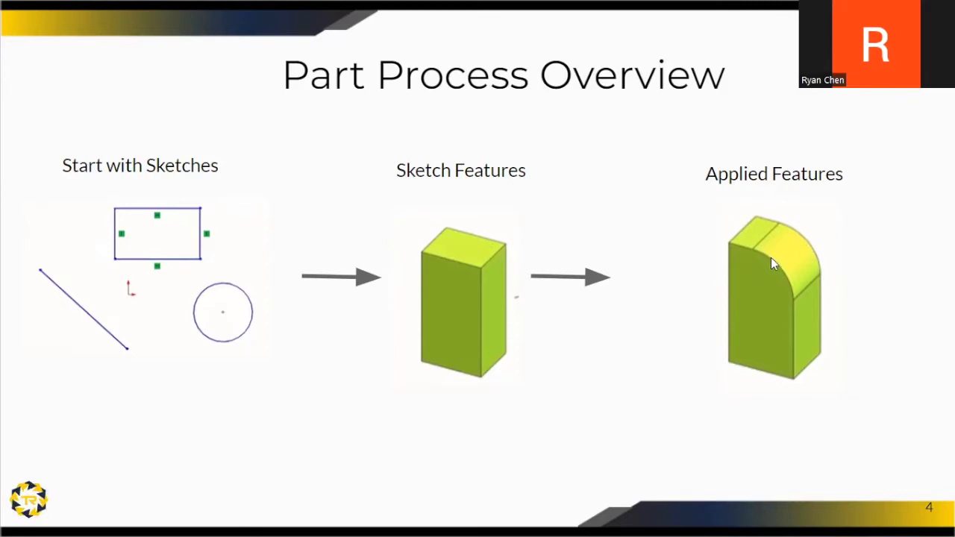
# - Go to the Sketch Materials slide, exit the slideshow, and show SOLIDWORKS' full new-document template list
pyautogui.click(751, 322)
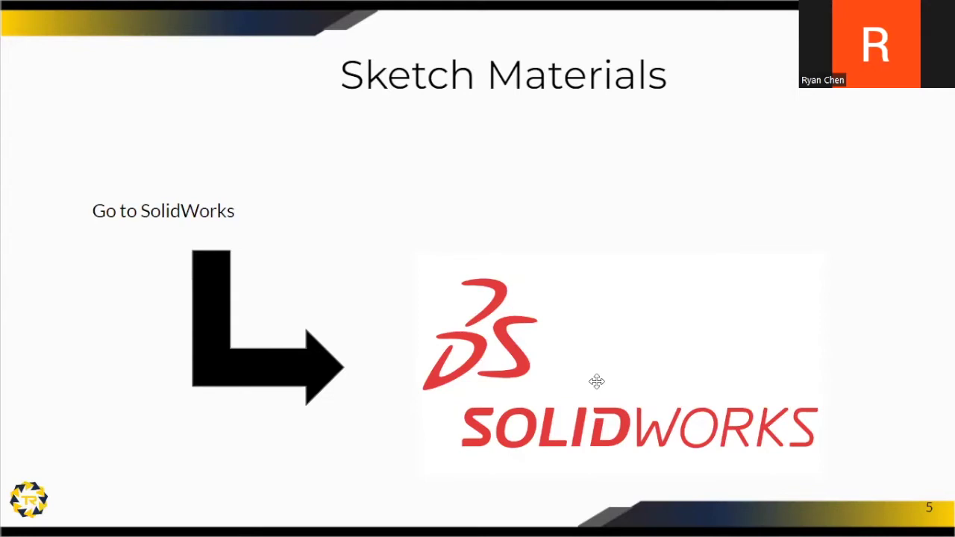
pyautogui.press('Escape')
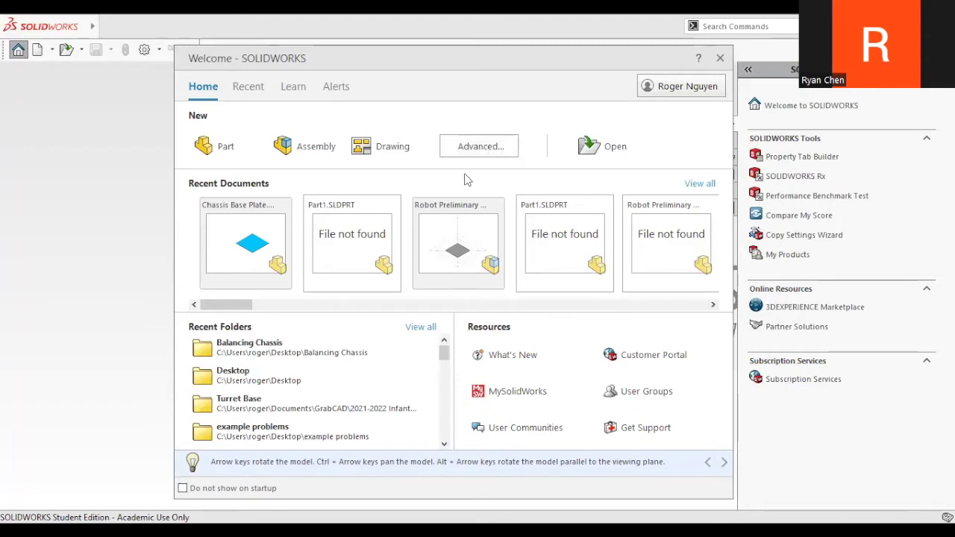
pyautogui.click(476, 152)
# - Create a new part from the plain part template and set its units to MMGS
pyautogui.click(296, 147)
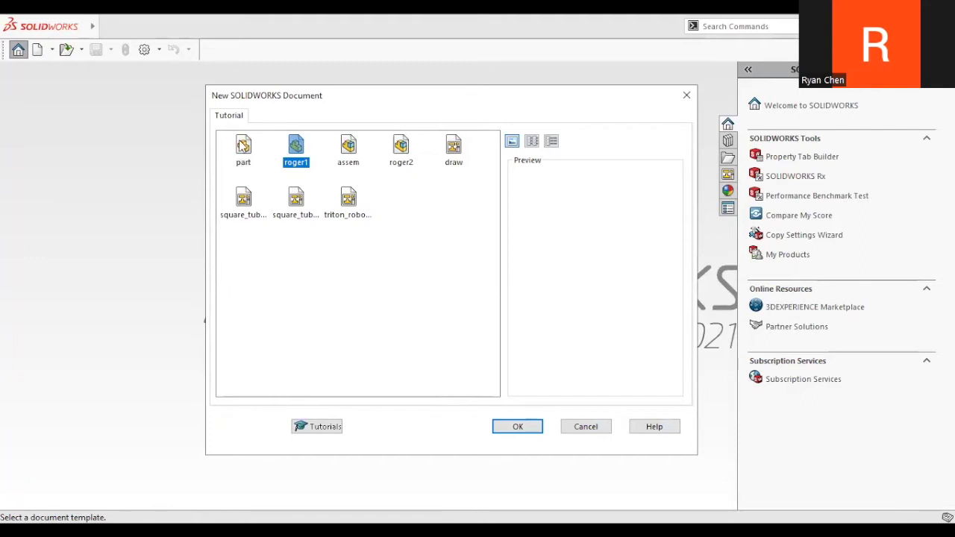
pyautogui.click(242, 148)
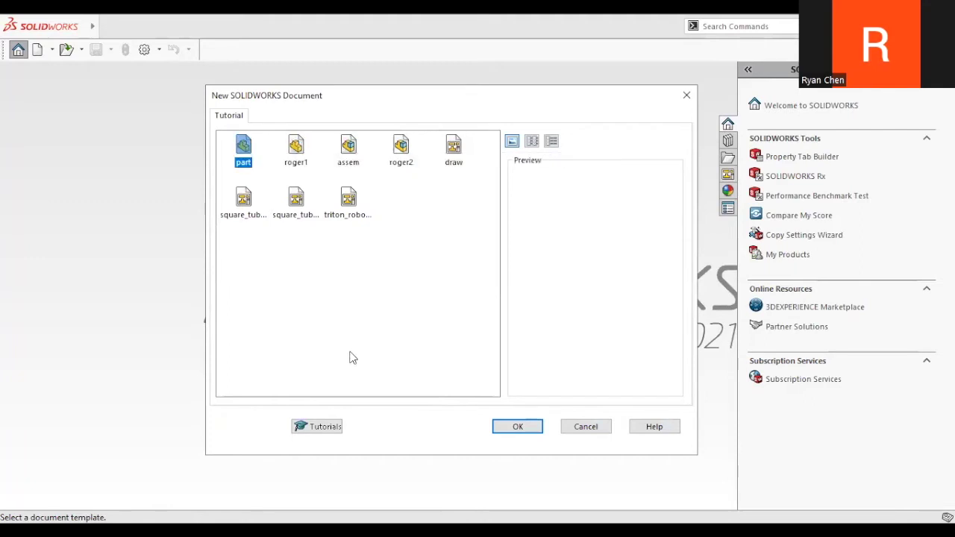
pyautogui.click(524, 428)
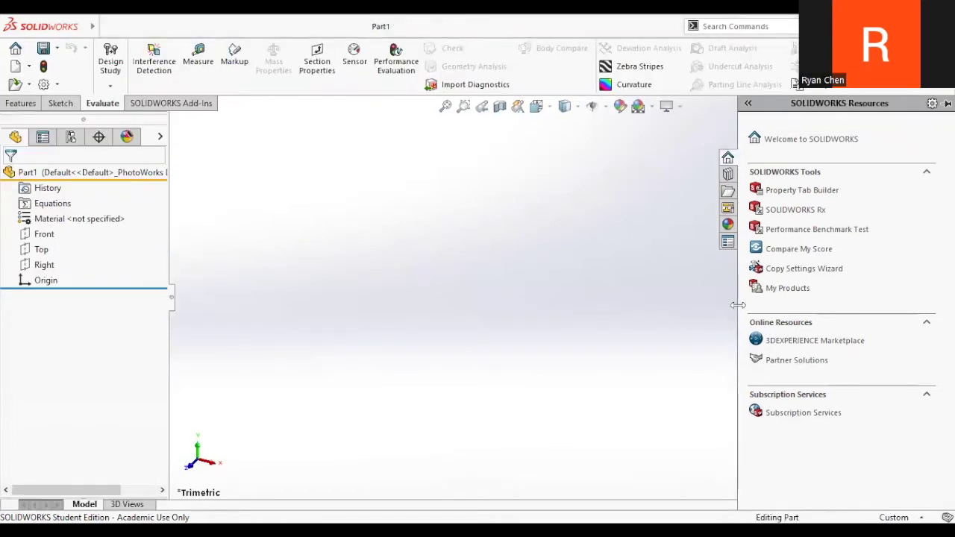
pyautogui.moveTo(736, 304); pyautogui.dragTo(892, 235)
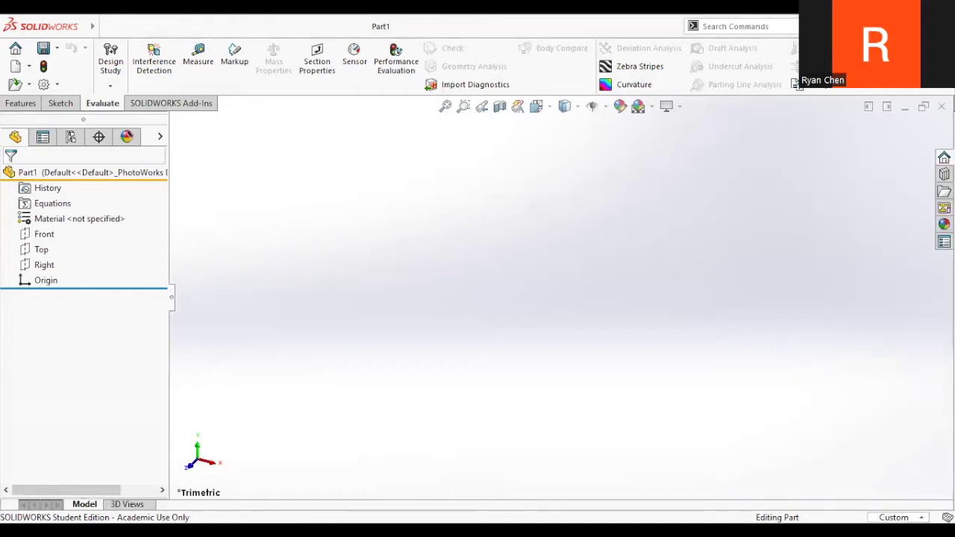
pyautogui.click(894, 517)
pyautogui.click(855, 446)
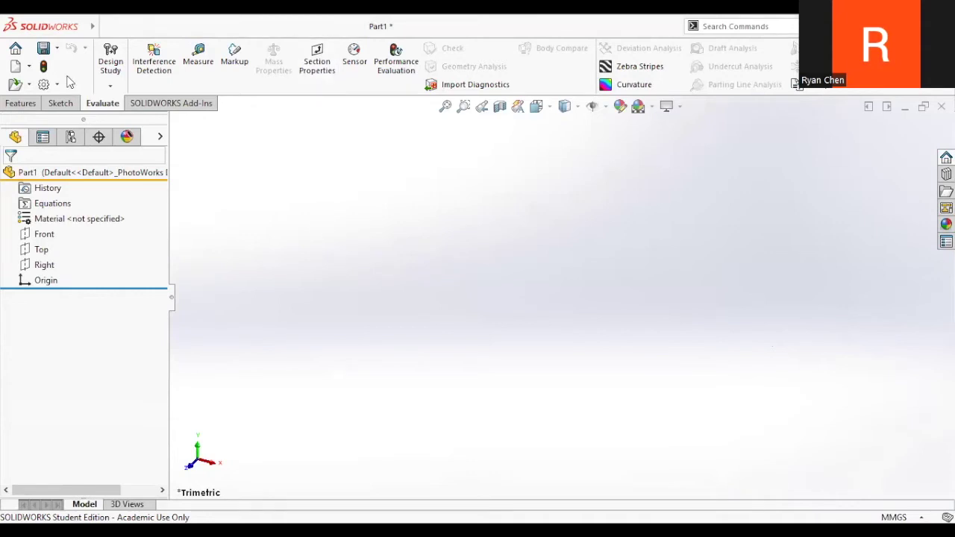
pyautogui.click(43, 49)
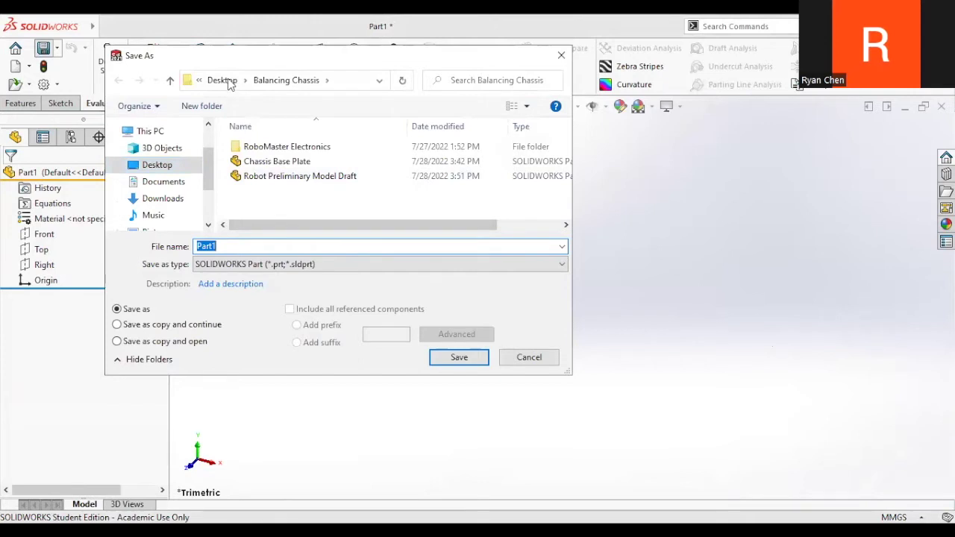
# - Save the new part under the name Part1 in the Desktop folder
pyautogui.click(223, 79)
pyautogui.click(249, 246)
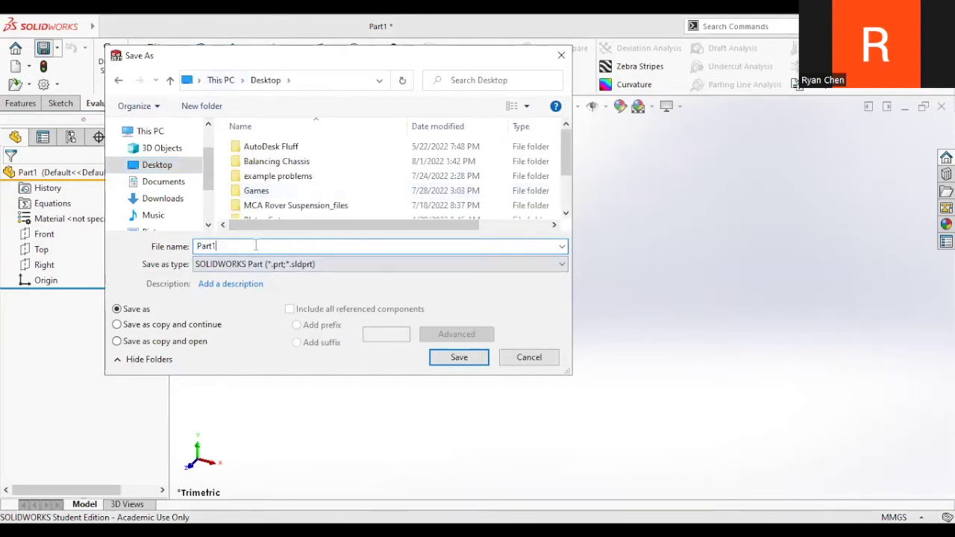
pyautogui.scroll(-1, 270, 188)
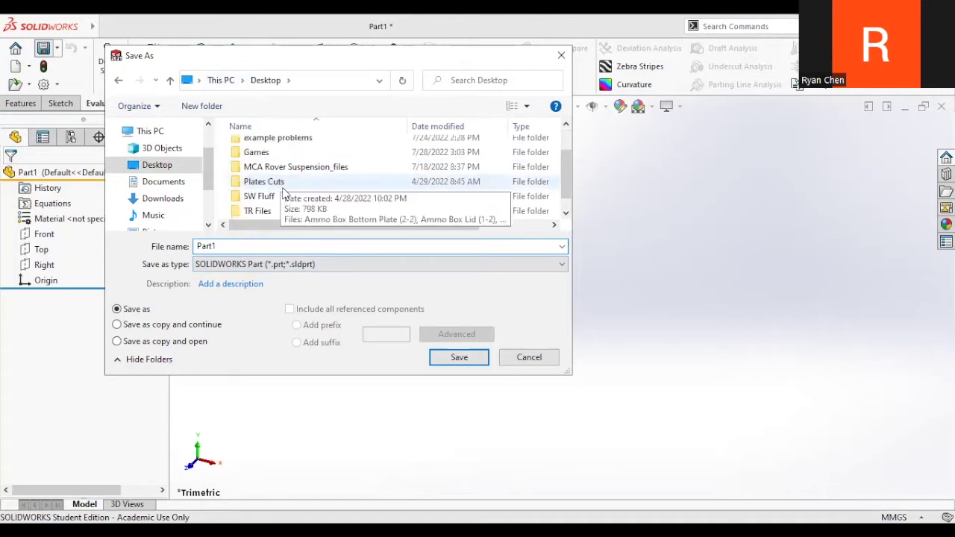
pyautogui.scroll(-1, 282, 187)
pyautogui.scroll(2, 286, 189)
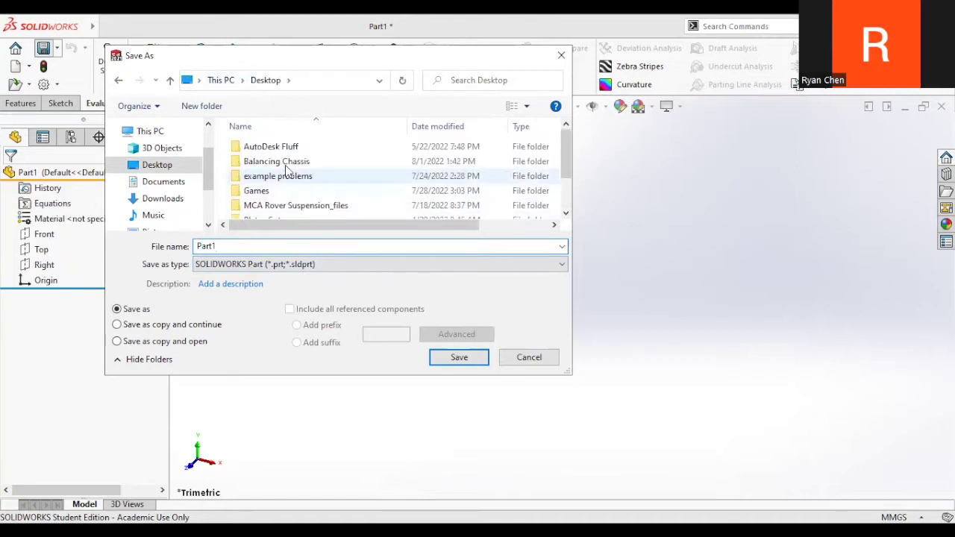
pyautogui.doubleClick(286, 162)
pyautogui.click(321, 163)
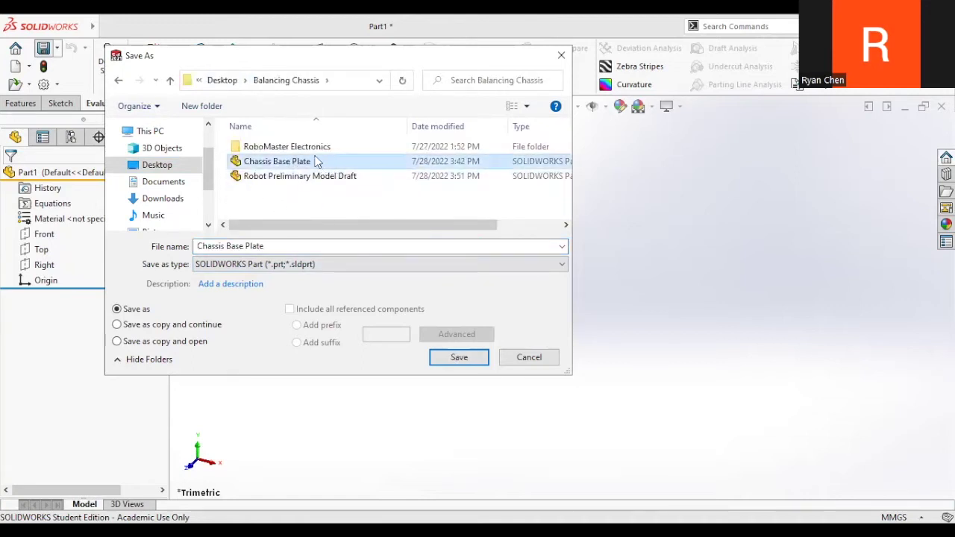
pyautogui.click(232, 85)
pyautogui.doubleClick(282, 245)
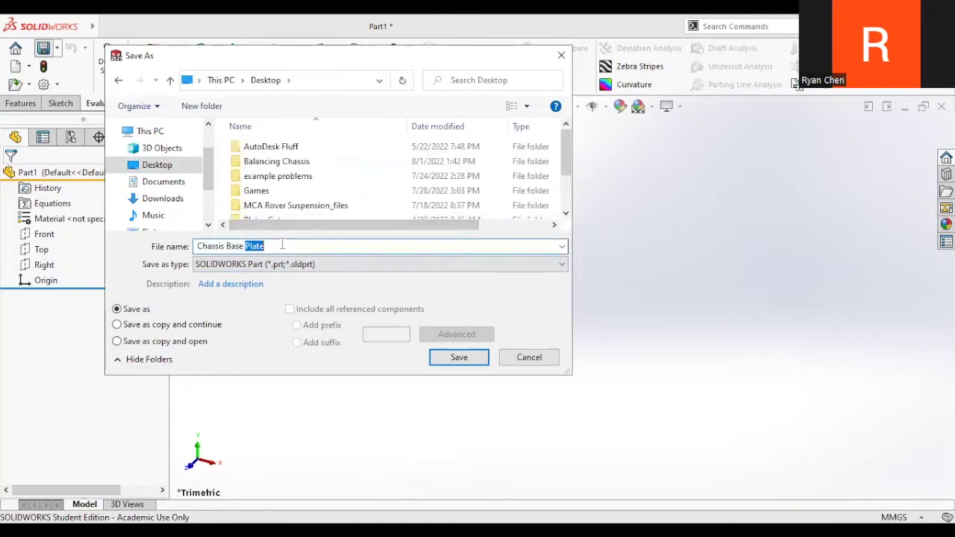
pyautogui.moveTo(284, 245); pyautogui.dragTo(206, 241)
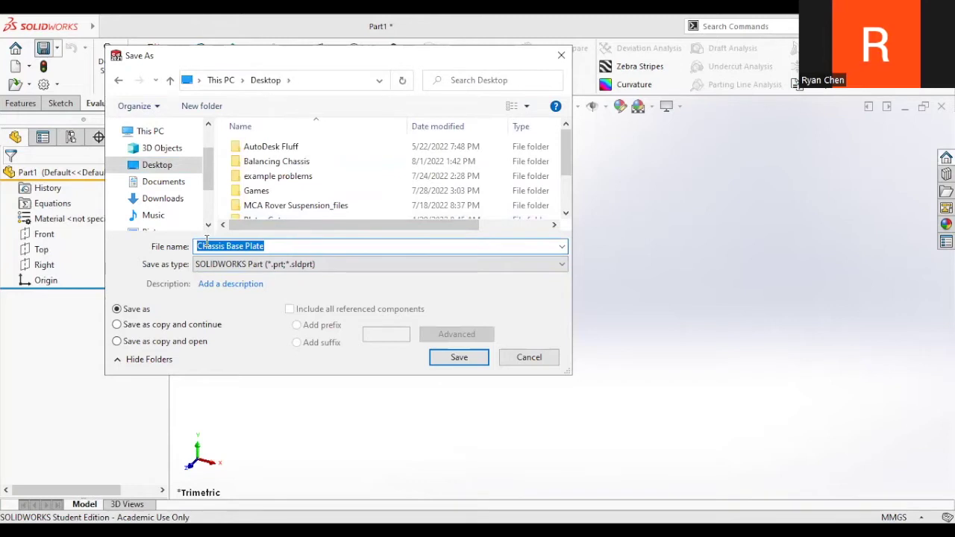
pyautogui.write('Part1')
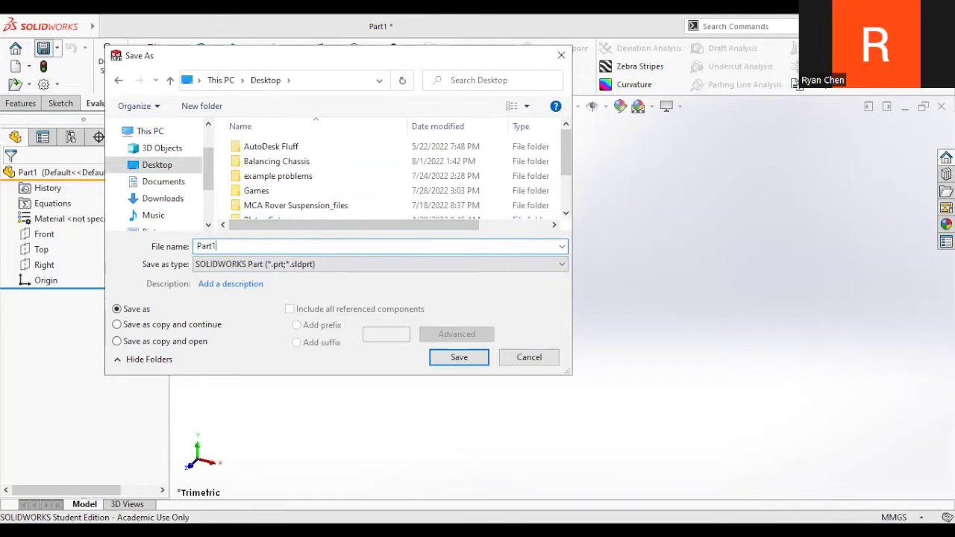
pyautogui.press('Return')
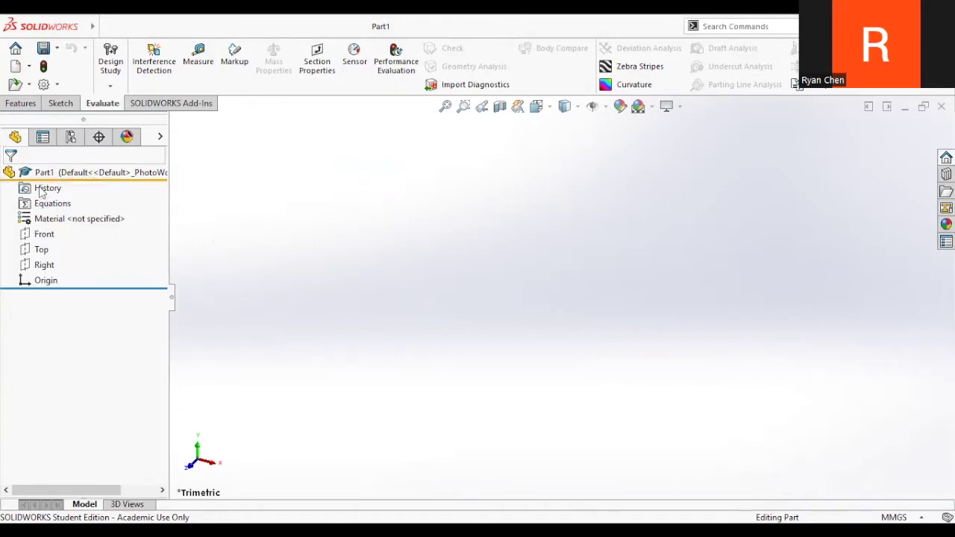
pyautogui.click(45, 218)
pyautogui.click(43, 234)
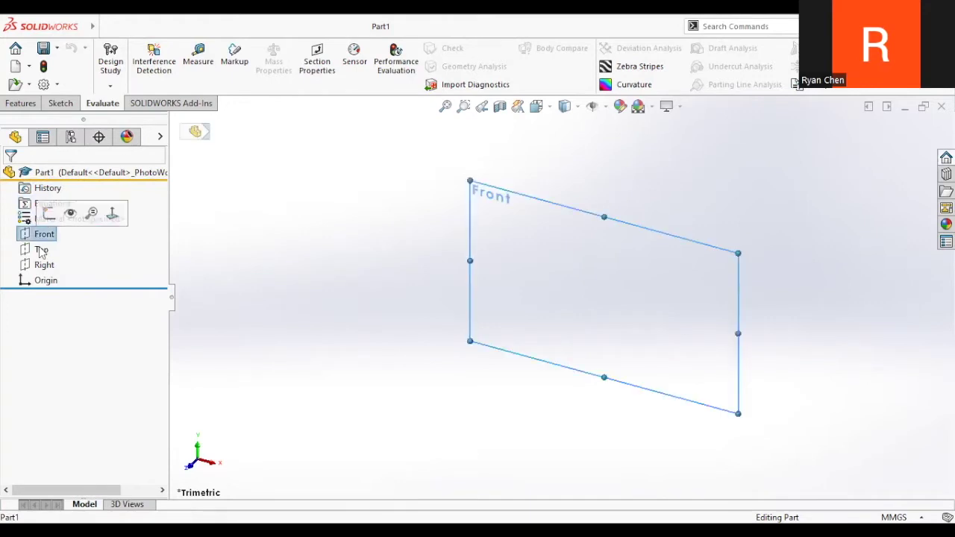
pyautogui.click(41, 249)
pyautogui.click(42, 265)
pyautogui.click(43, 280)
pyautogui.click(34, 249)
pyautogui.click(29, 233)
pyautogui.click(34, 218)
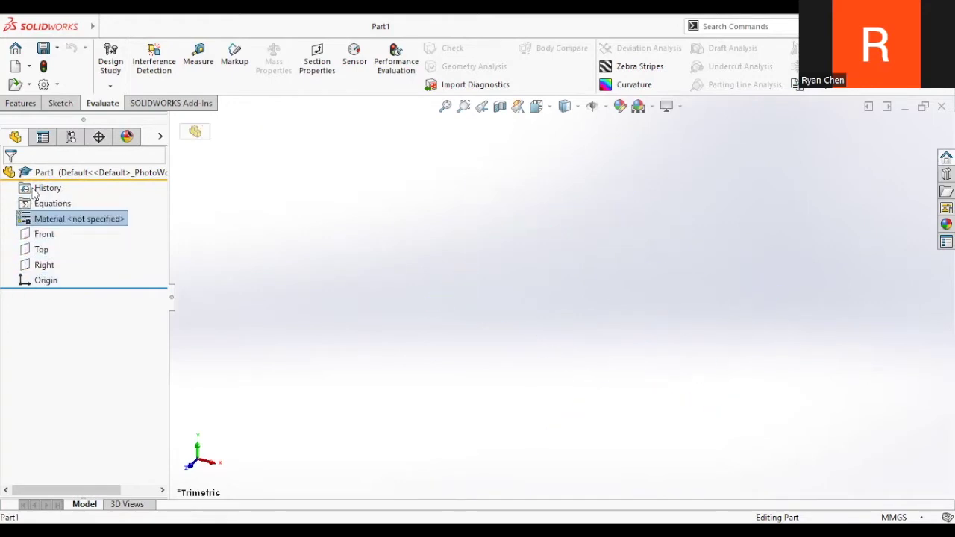
pyautogui.click(45, 188)
pyautogui.click(46, 203)
pyautogui.click(47, 219)
pyautogui.click(739, 25)
pyautogui.write('e')
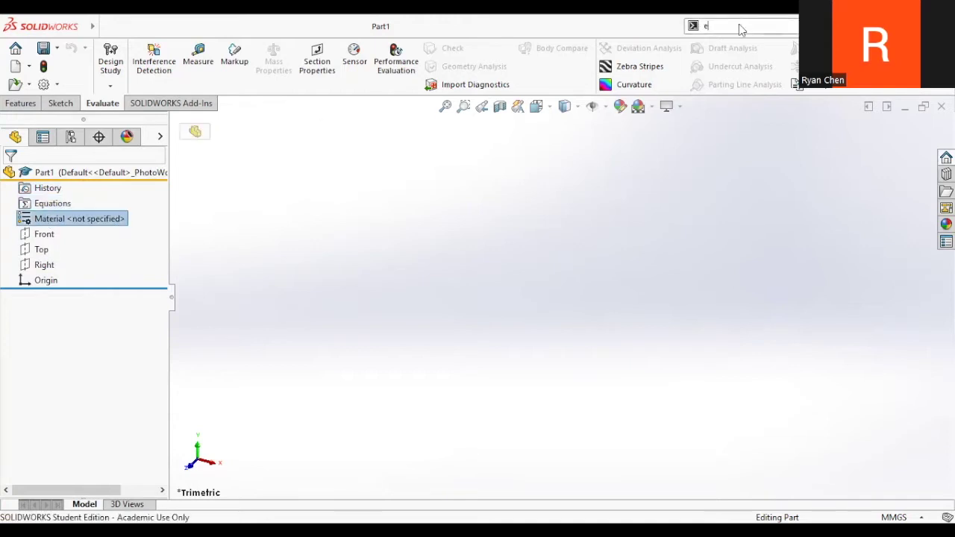
pyautogui.write('quation')
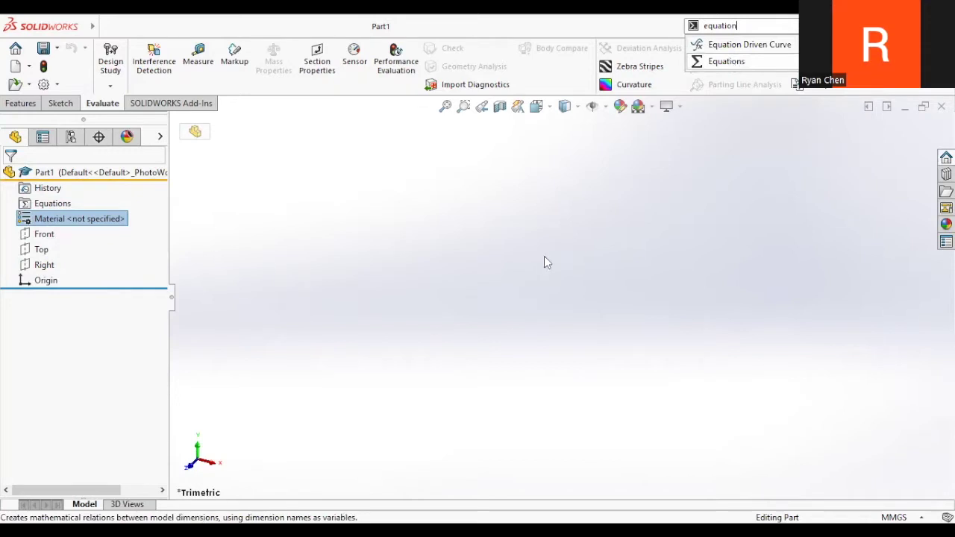
pyautogui.click(790, 256)
pyautogui.click(52, 205)
pyautogui.rightClick(52, 209)
pyautogui.click(71, 215)
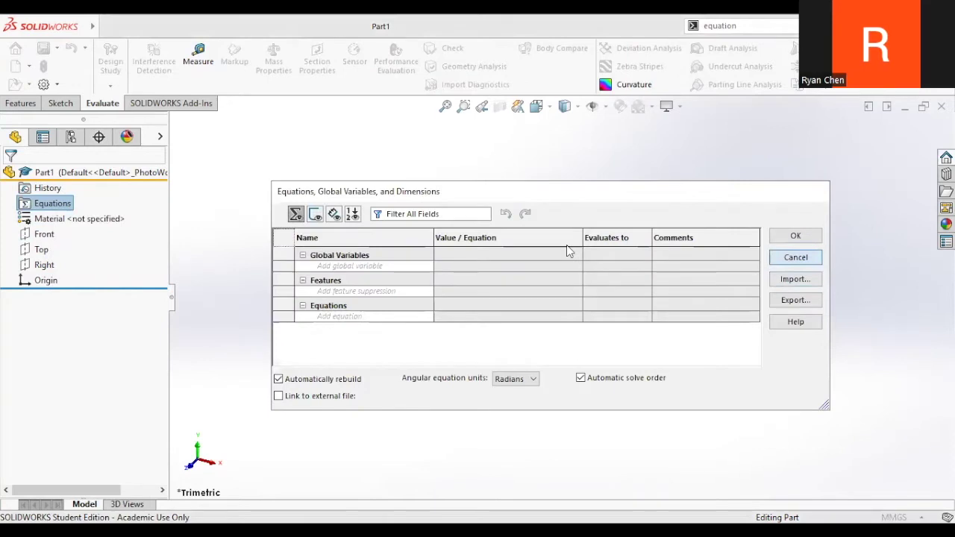
# - Close the Equations manager, customize the Equations context menu, and show the PropertyManager panel
pyautogui.press('Escape')
pyautogui.rightClick(45, 208)
pyautogui.click(89, 330)
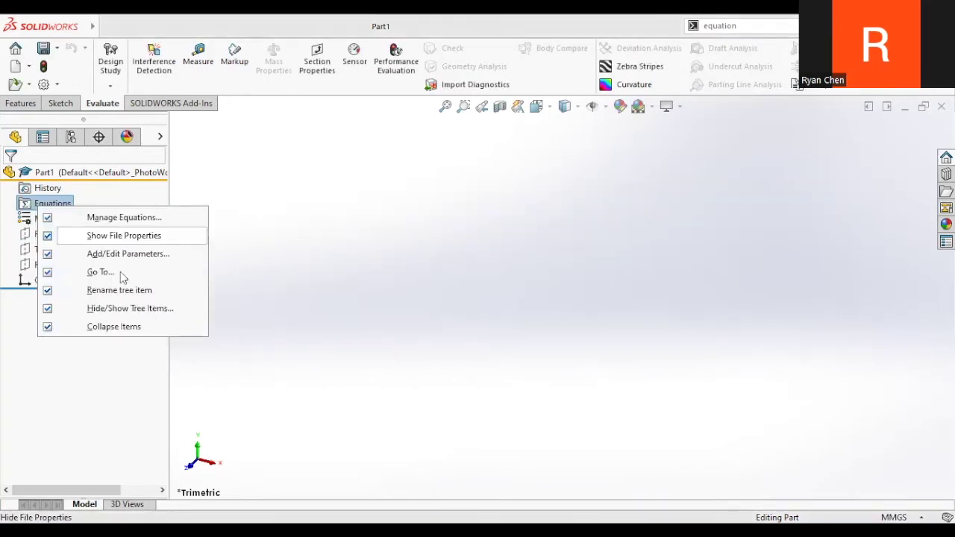
pyautogui.click(43, 139)
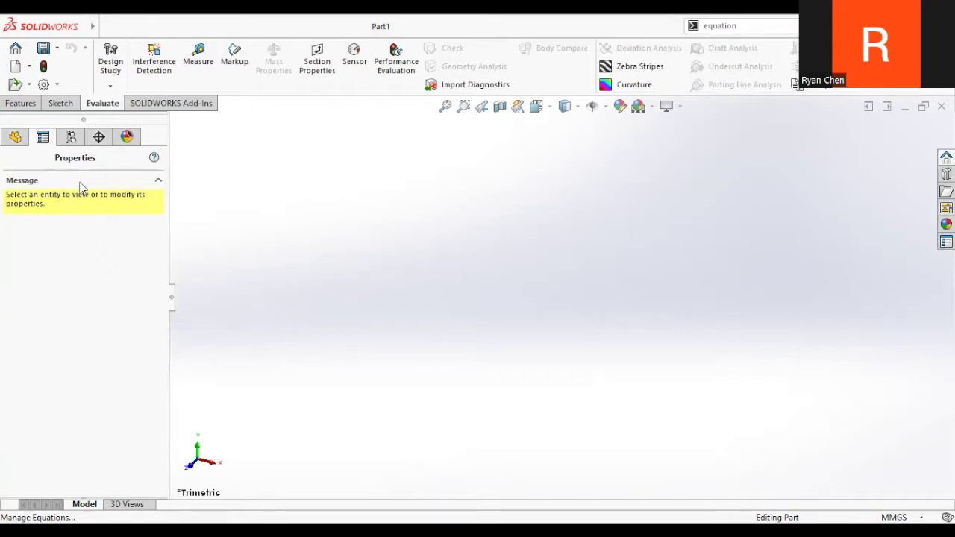
# - Browse the part's configurations, selecting the Part1 list and its Default configuration
pyautogui.click(81, 144)
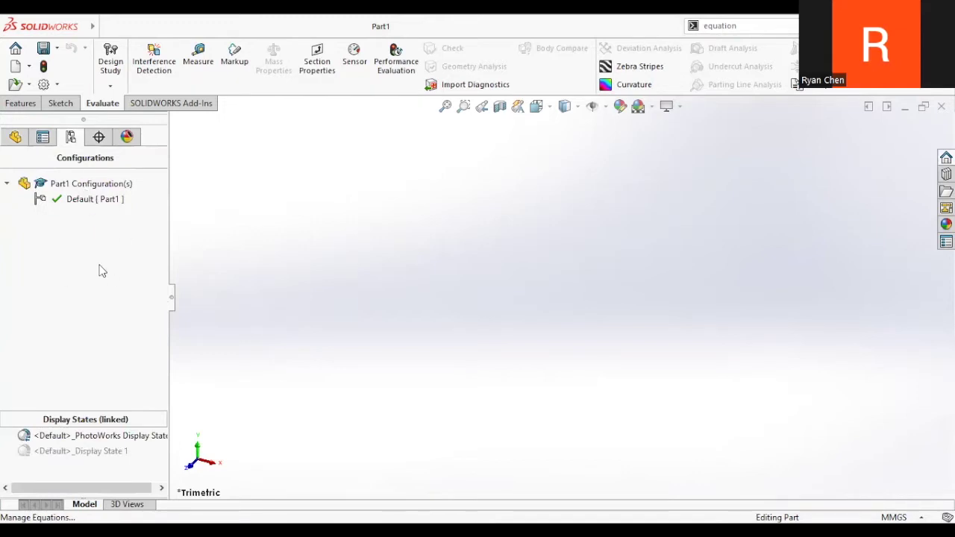
pyautogui.click(105, 198)
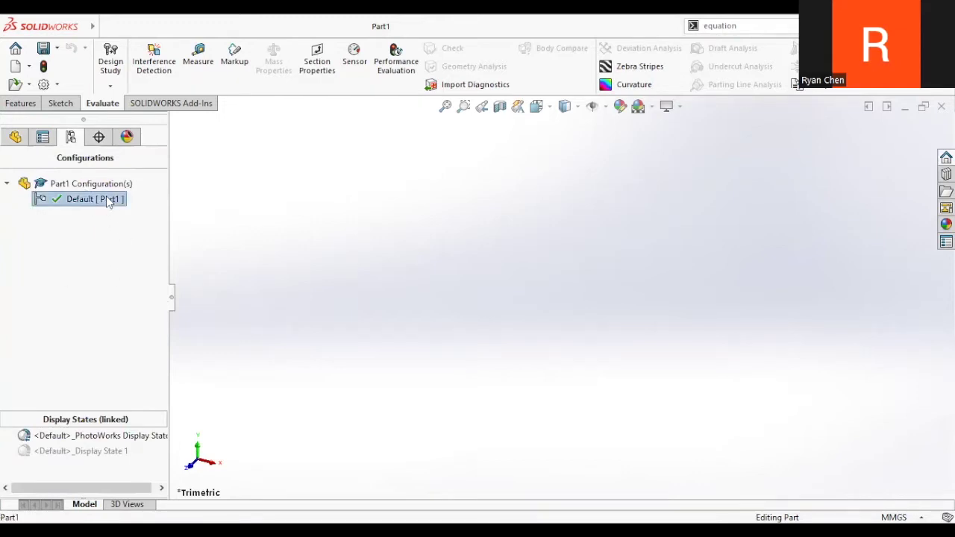
pyautogui.click(99, 185)
pyautogui.click(98, 197)
pyautogui.click(98, 184)
pyautogui.click(98, 199)
# - Look through the DimXpert and Display tabs (appearances, decals, scene), then return to the design tree
pyautogui.click(99, 137)
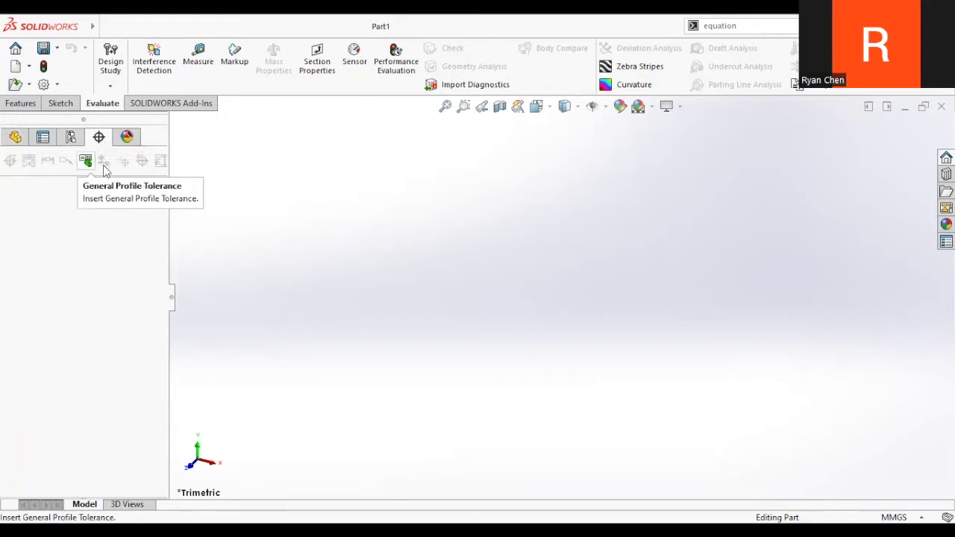
pyautogui.click(129, 137)
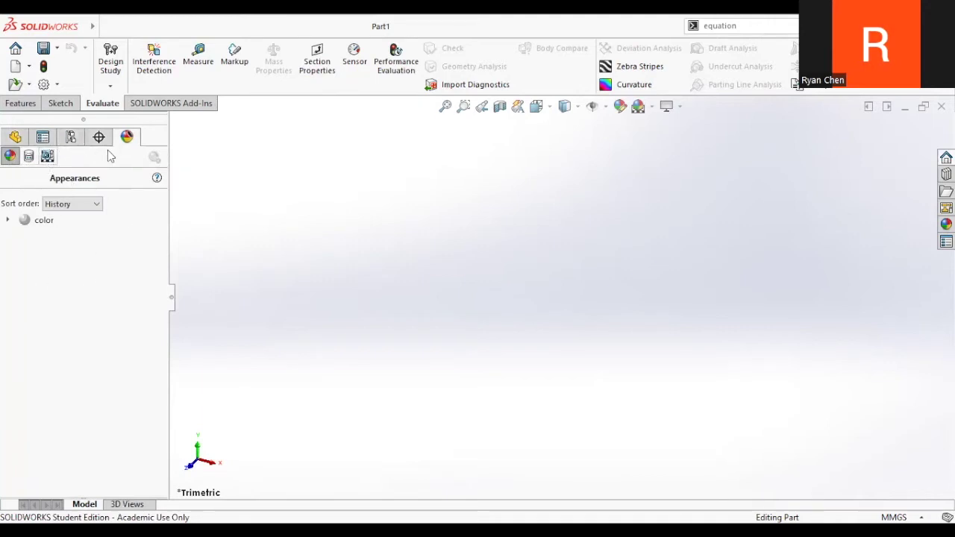
pyautogui.click(29, 158)
pyautogui.click(47, 156)
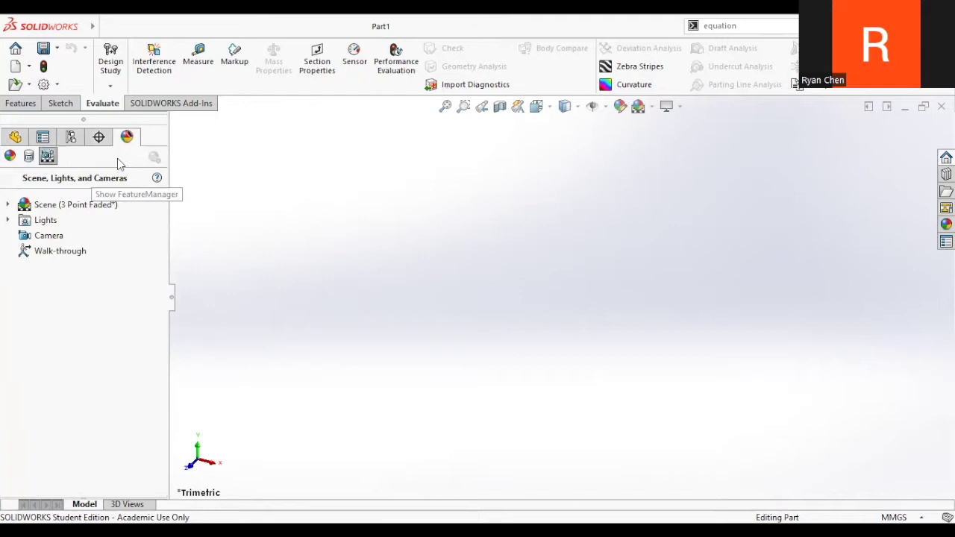
pyautogui.click(15, 136)
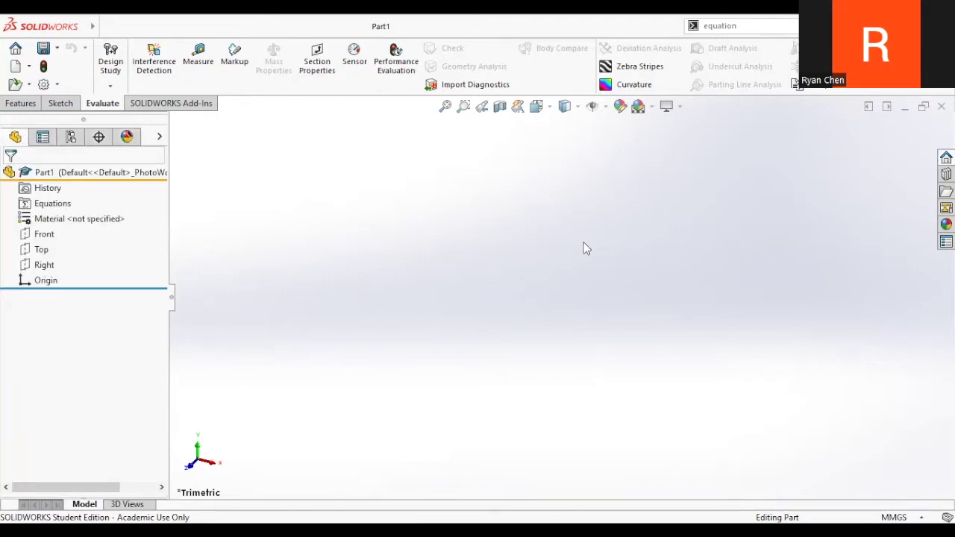
# - Preview the Front, Top and Right planes in the view by selecting each in the tree
pyautogui.click(61, 103)
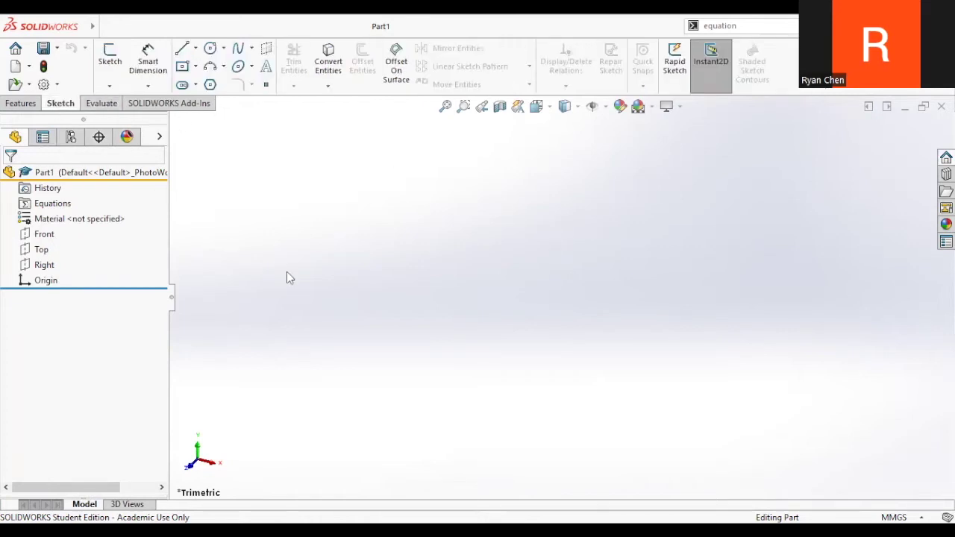
pyautogui.click(45, 235)
pyautogui.click(41, 249)
pyautogui.click(41, 265)
pyautogui.click(37, 249)
pyautogui.click(37, 234)
pyautogui.click(35, 251)
pyautogui.click(37, 265)
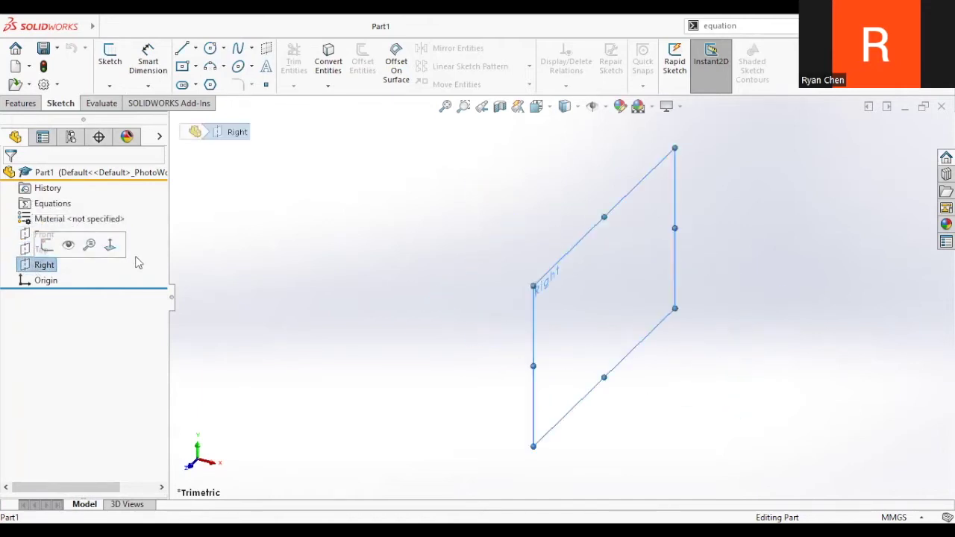
pyautogui.click(323, 265)
pyautogui.click(38, 249)
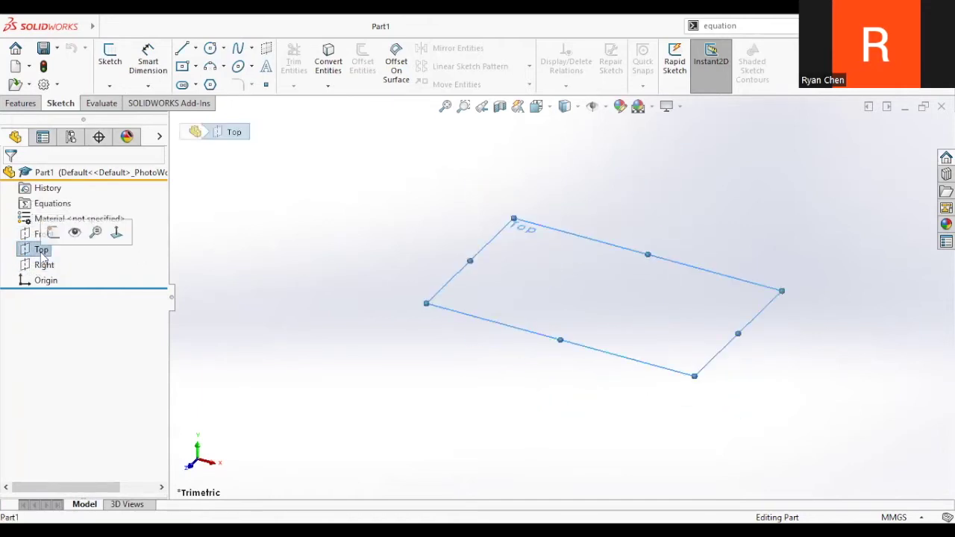
pyautogui.click(323, 282)
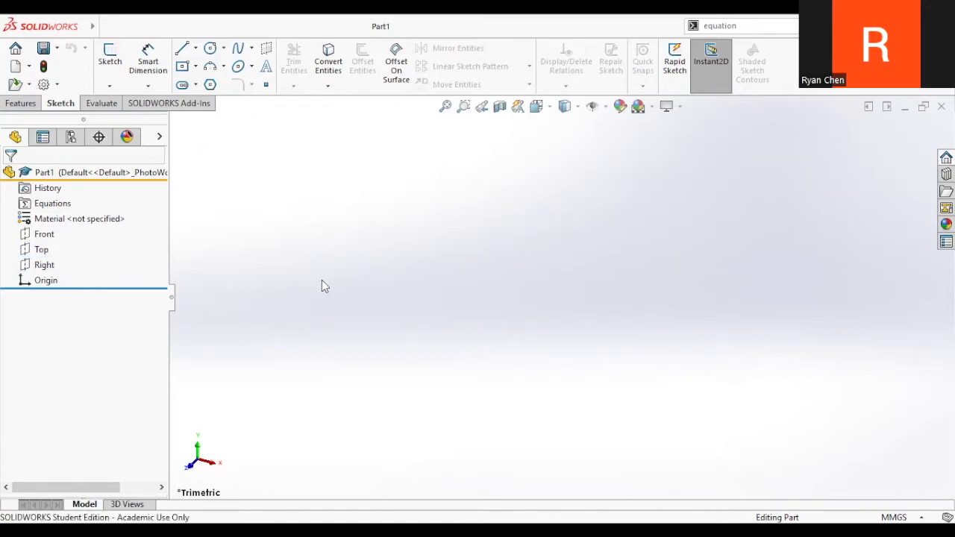
# - Start Sketch1 on the Top plane
pyautogui.click(41, 250)
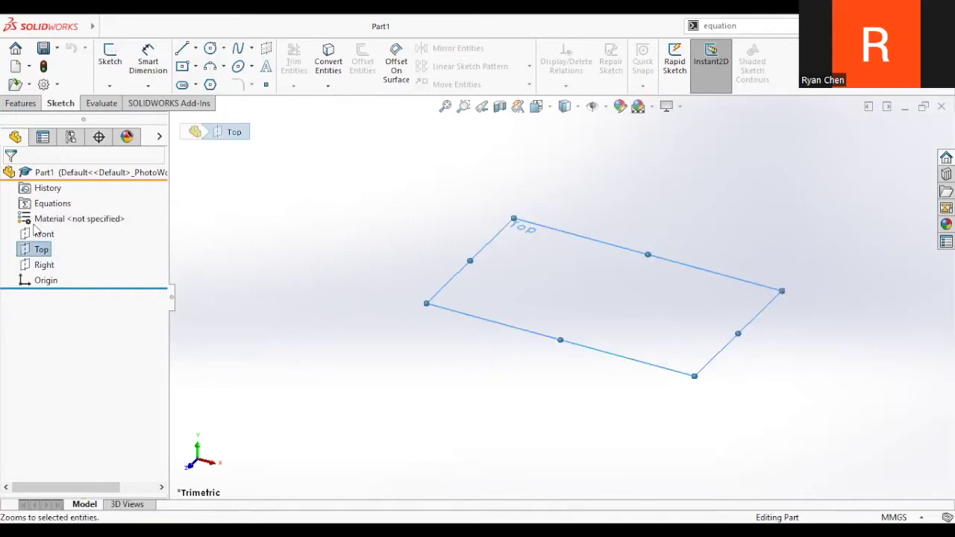
pyautogui.click(41, 251)
pyautogui.click(52, 227)
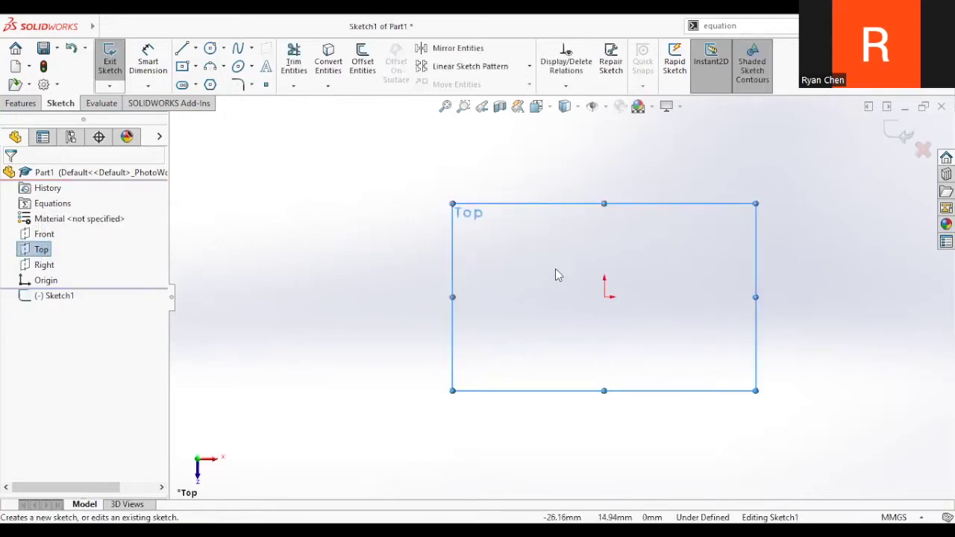
# - Sketch a circle centred on the origin and exit the sketch
pyautogui.press('s')
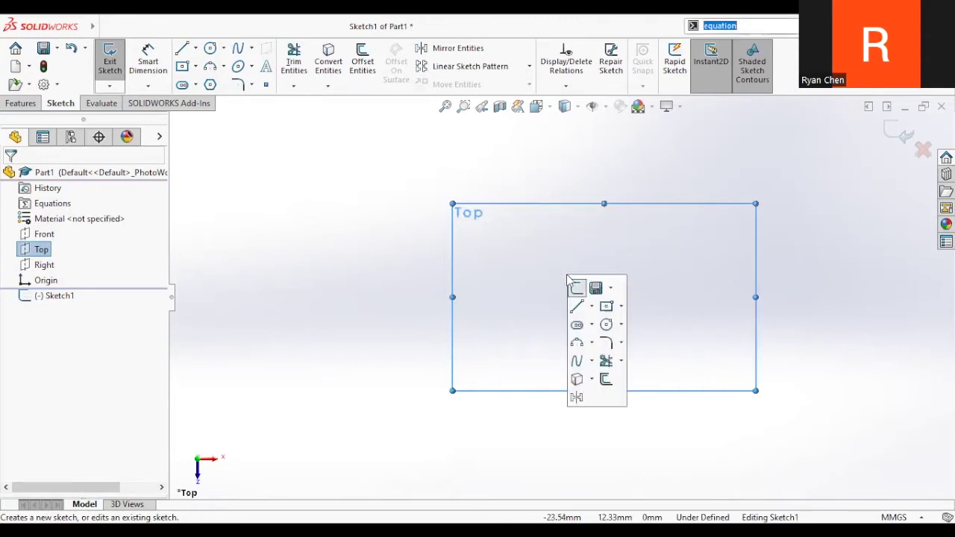
pyautogui.click(606, 324)
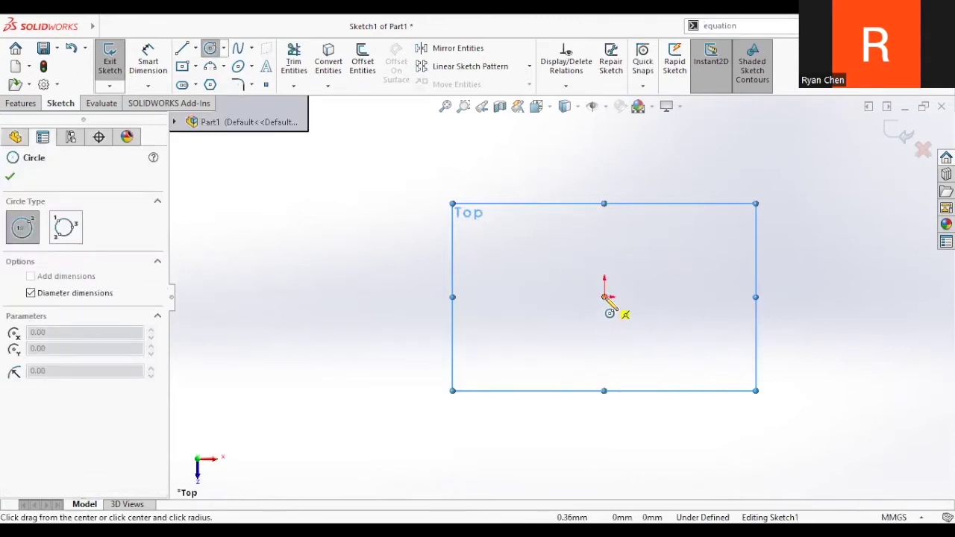
pyautogui.click(604, 296)
pyautogui.click(645, 269)
pyautogui.press('Escape')
pyautogui.click(512, 251)
pyautogui.click(510, 257)
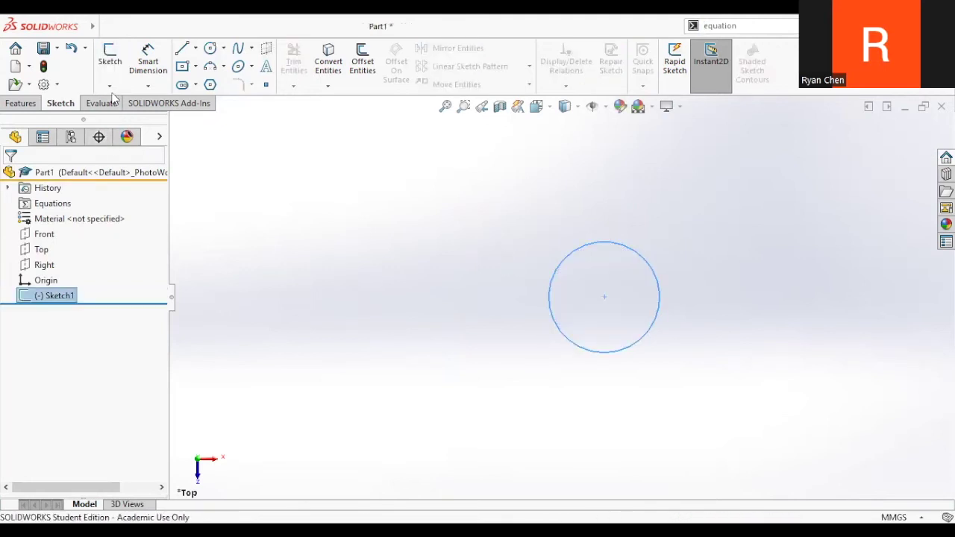
# - Extrude the circle sketch about 94 mm into a solid cylinder
pyautogui.click(21, 103)
pyautogui.click(115, 60)
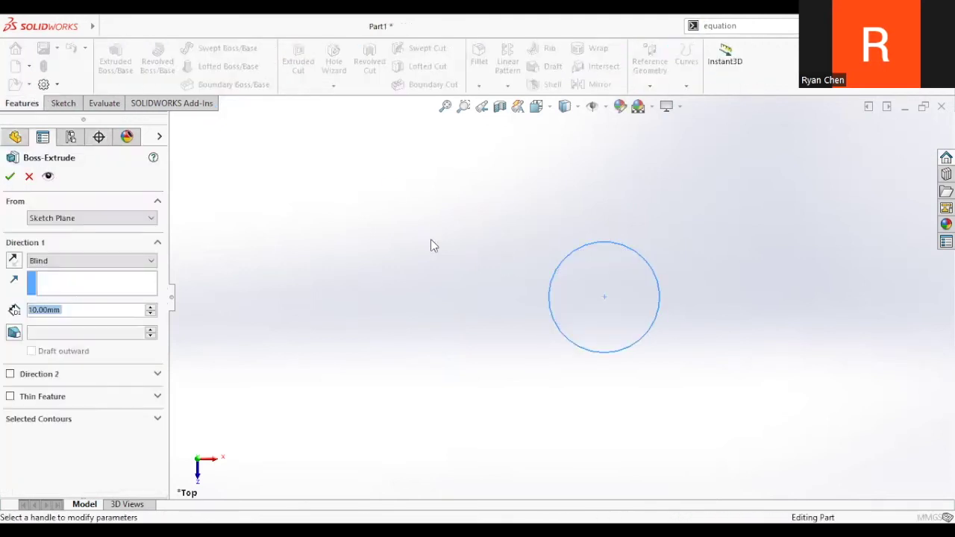
pyautogui.click(602, 266)
pyautogui.moveTo(606, 211); pyautogui.dragTo(605, 131)
pyautogui.click(11, 176)
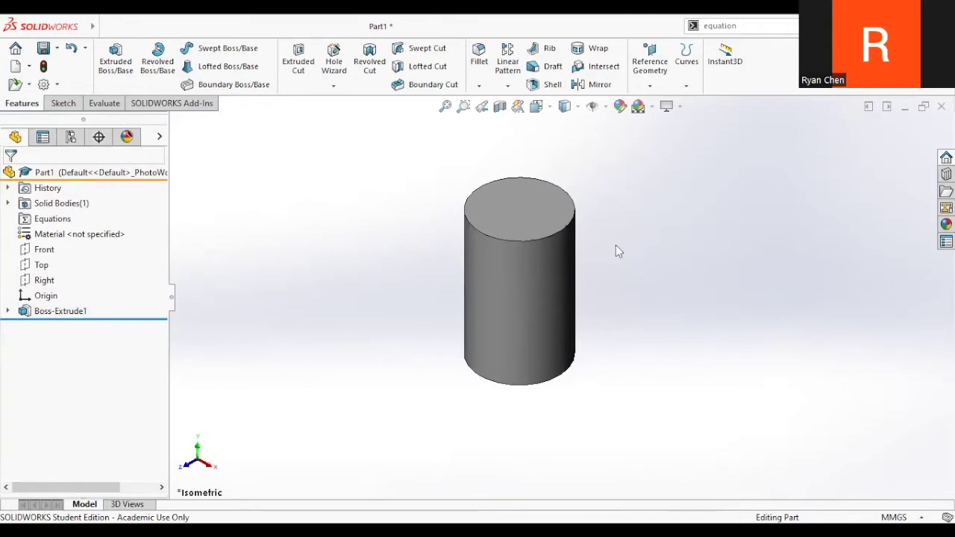
# - Inspect the cylinder from several angles, then expand Boss-Extrude1 in the feature tree
pyautogui.keyDown('ctrl'); pyautogui.moveTo(653, 282); pyautogui.dragTo(681, 290, button='middle'); pyautogui.keyUp('ctrl')
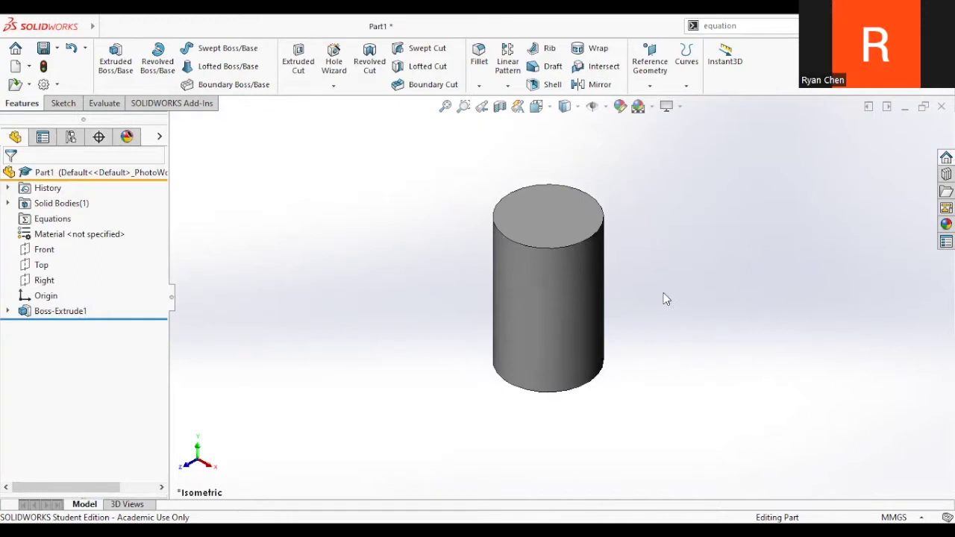
pyautogui.moveTo(658, 313); pyautogui.dragTo(647, 408, button='middle')
pyautogui.hotkey('ctrl', '7')
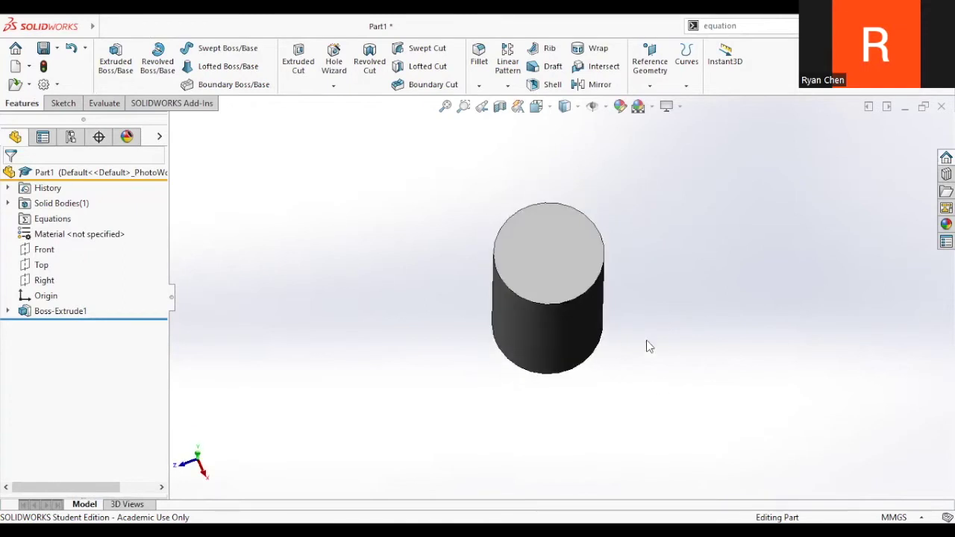
pyautogui.click(8, 311)
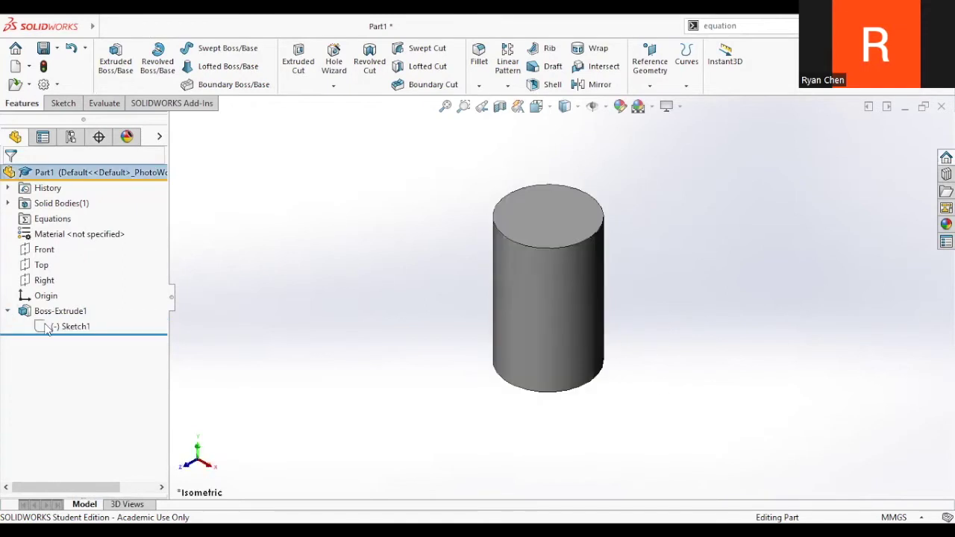
# - Edit Sketch1 and delete its circle
pyautogui.click(71, 326)
pyautogui.click(58, 282)
pyautogui.moveTo(408, 236); pyautogui.dragTo(666, 468)
pyautogui.press('Delete')
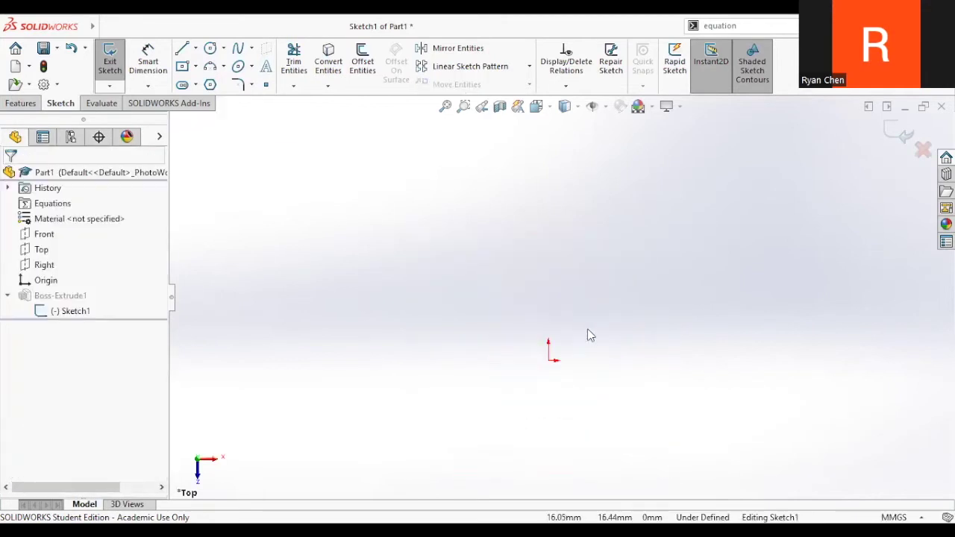
# - Draw an outer center-rectangle square anchored on the origin
pyautogui.press('s')
pyautogui.click(630, 360)
pyautogui.click(549, 360)
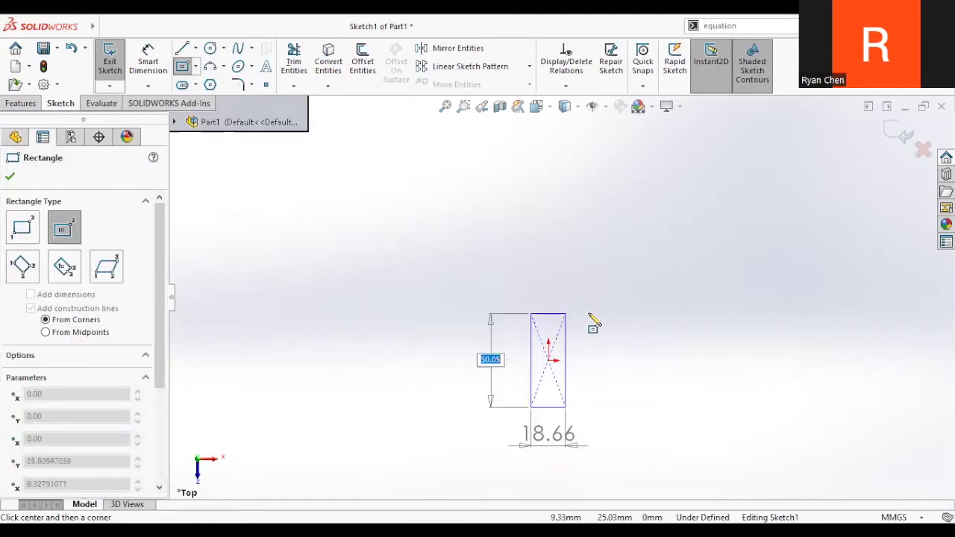
pyautogui.click(590, 314)
pyautogui.click(20, 103)
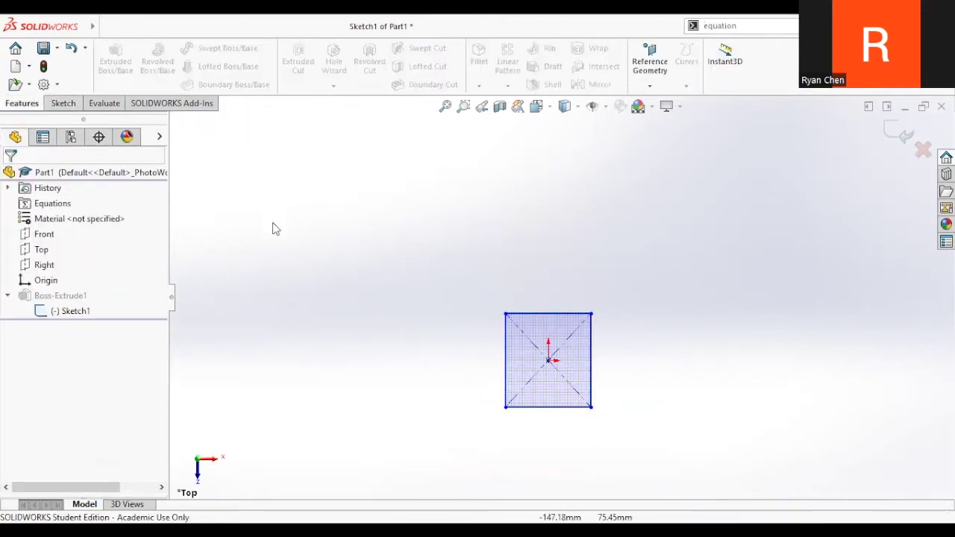
pyautogui.click(70, 107)
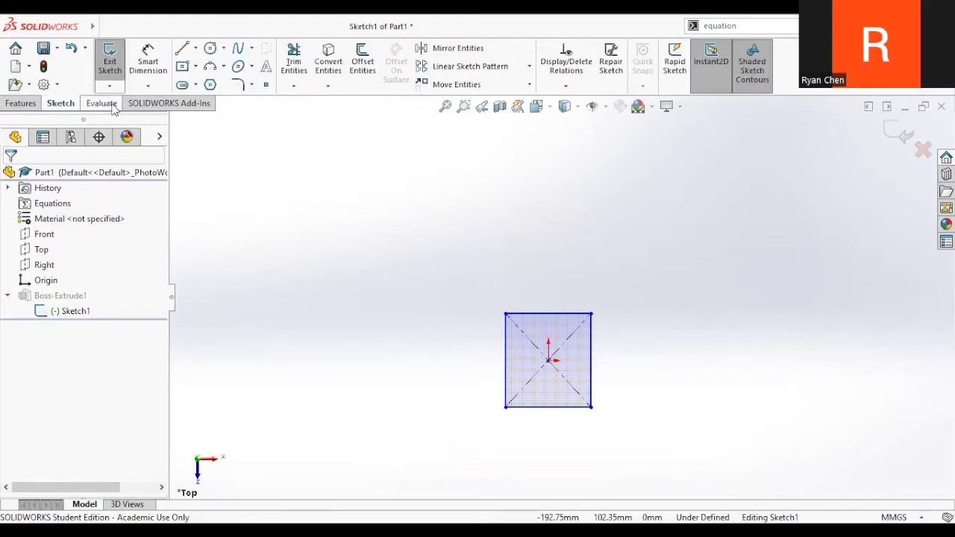
# - Add a smaller inner square centred on the origin and exit the sketch to rebuild
pyautogui.press('s')
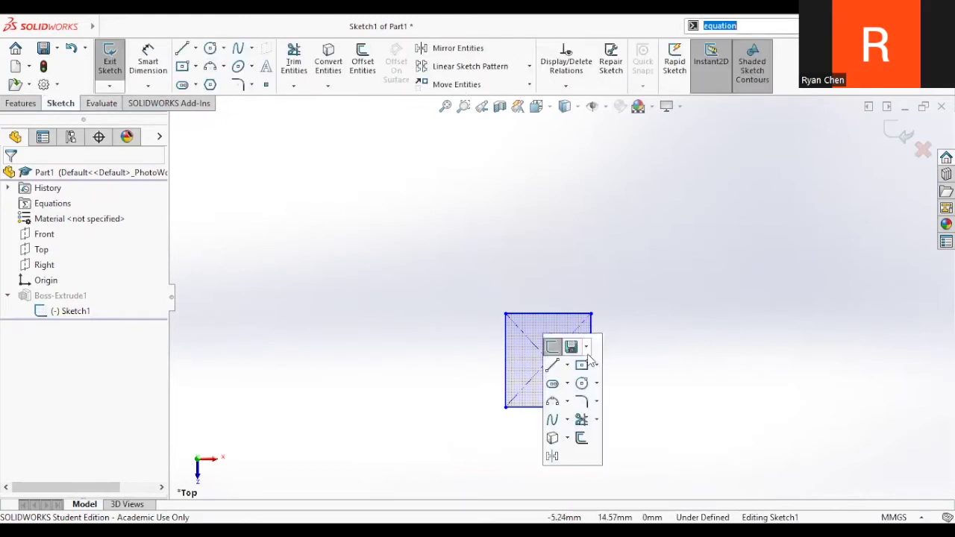
pyautogui.click(550, 360)
pyautogui.click(549, 361)
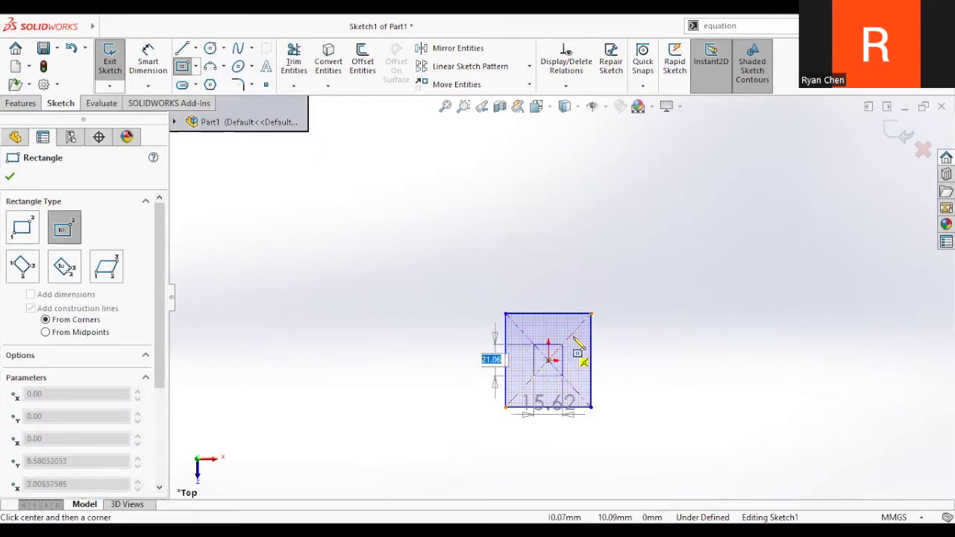
pyautogui.click(574, 334)
pyautogui.press('Escape')
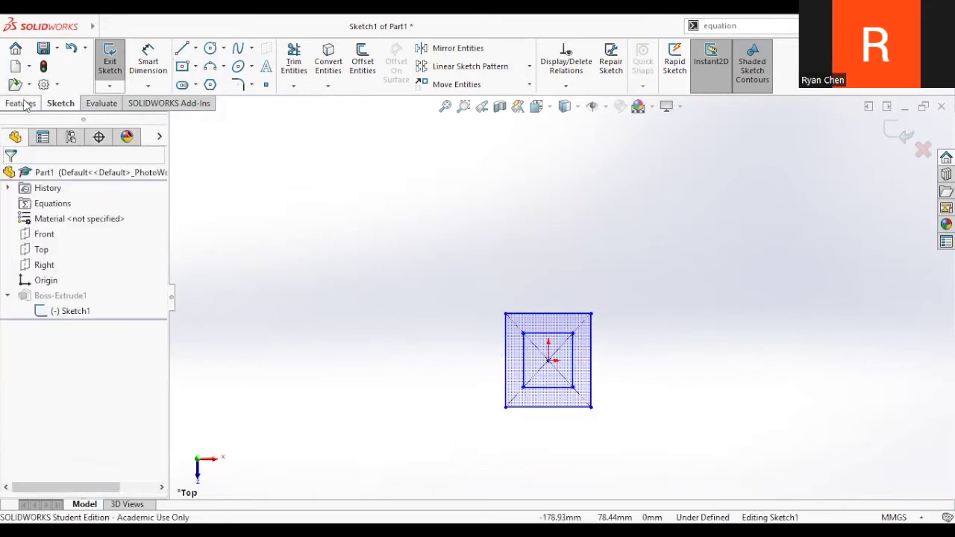
pyautogui.click(21, 103)
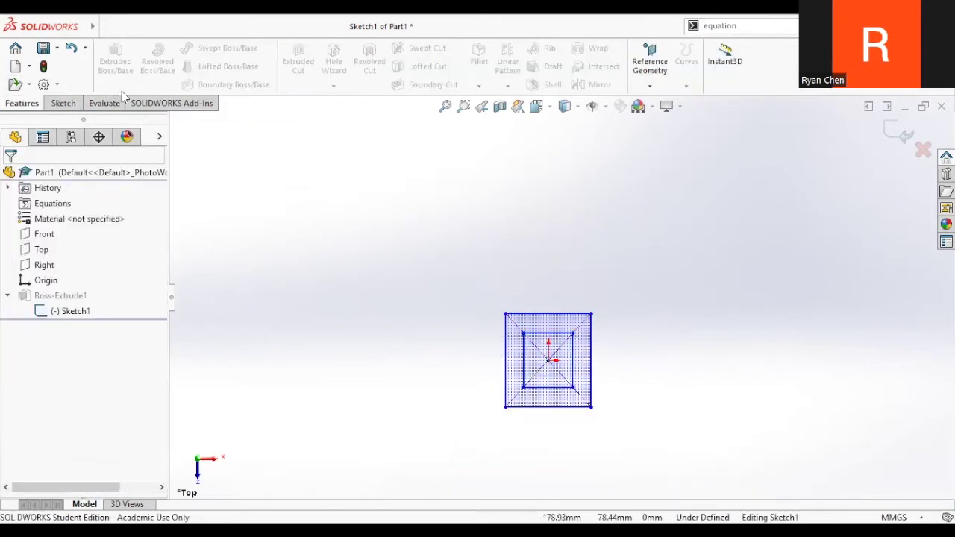
pyautogui.click(923, 152)
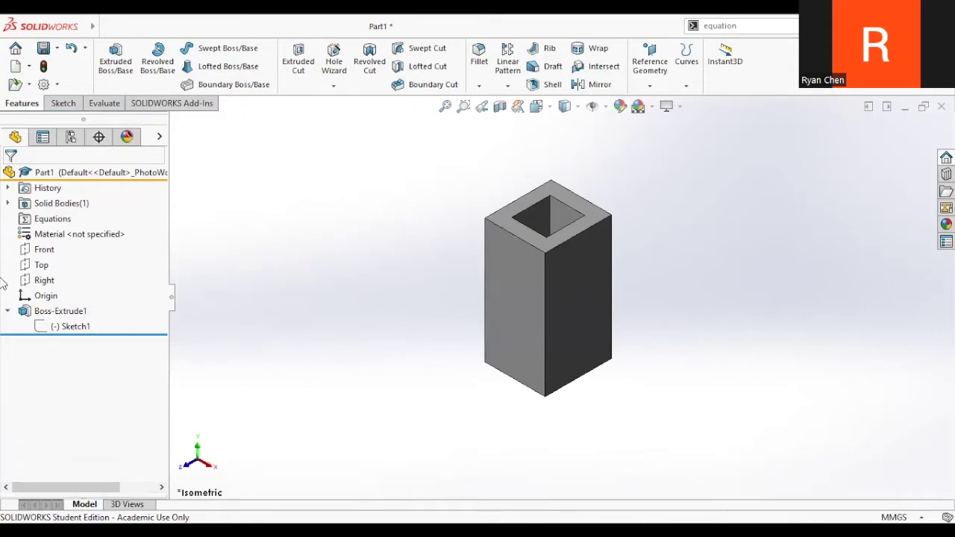
# - Save the part and inspect the hollow square tube from several angles
pyautogui.click(8, 312)
pyautogui.hotkey('ctrl', 's')
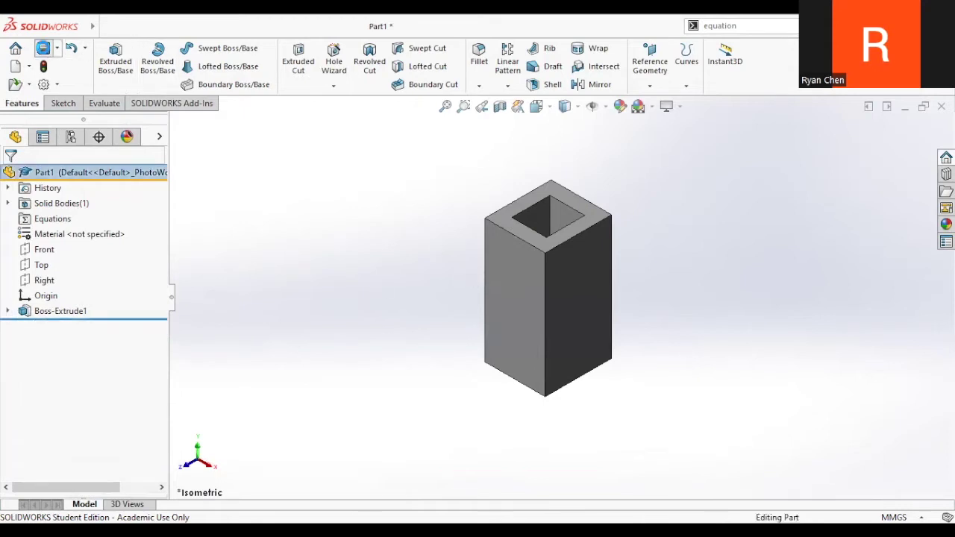
pyautogui.moveTo(589, 253); pyautogui.dragTo(697, 397, button='middle')
pyautogui.hotkey('ctrl', '7')
pyautogui.moveTo(639, 313); pyautogui.dragTo(697, 424, button='middle')
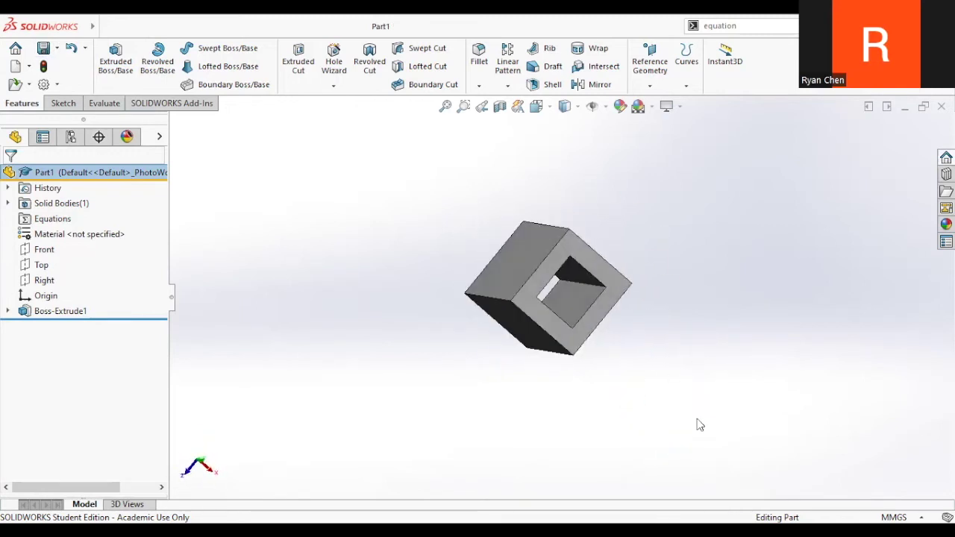
pyautogui.hotkey('ctrl', '7')
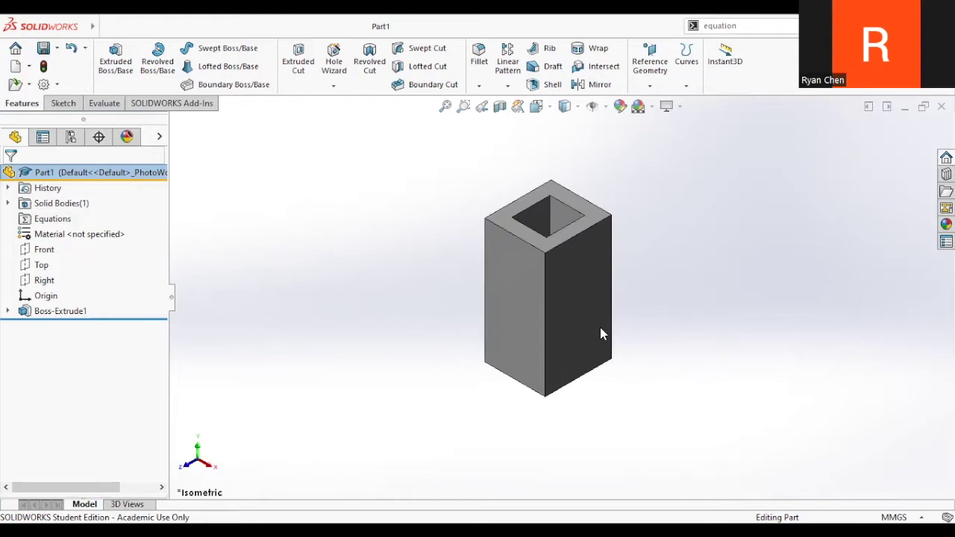
pyautogui.press('f')
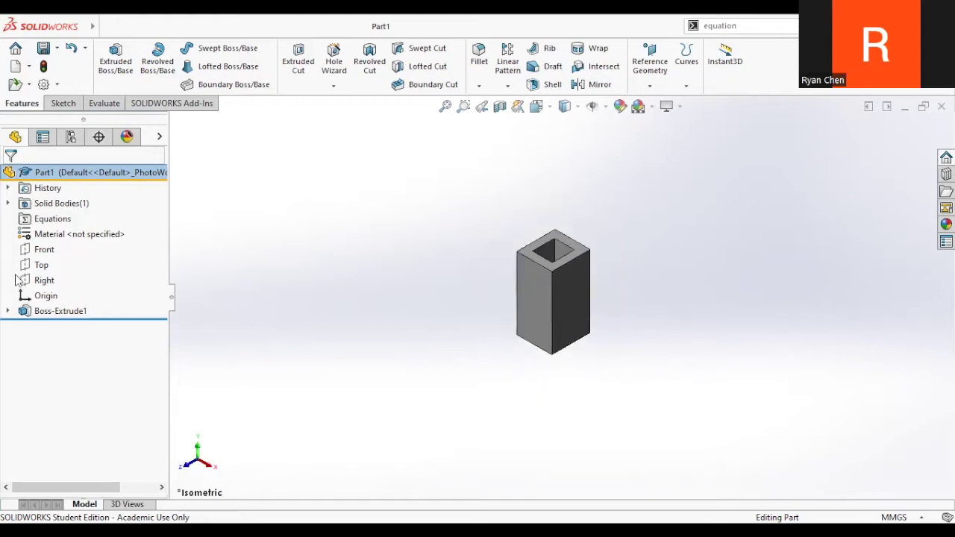
# - Reopen Boss-Extrude1's settings from the feature tree
pyautogui.click(8, 311)
pyautogui.click(60, 310)
pyautogui.click(68, 266)
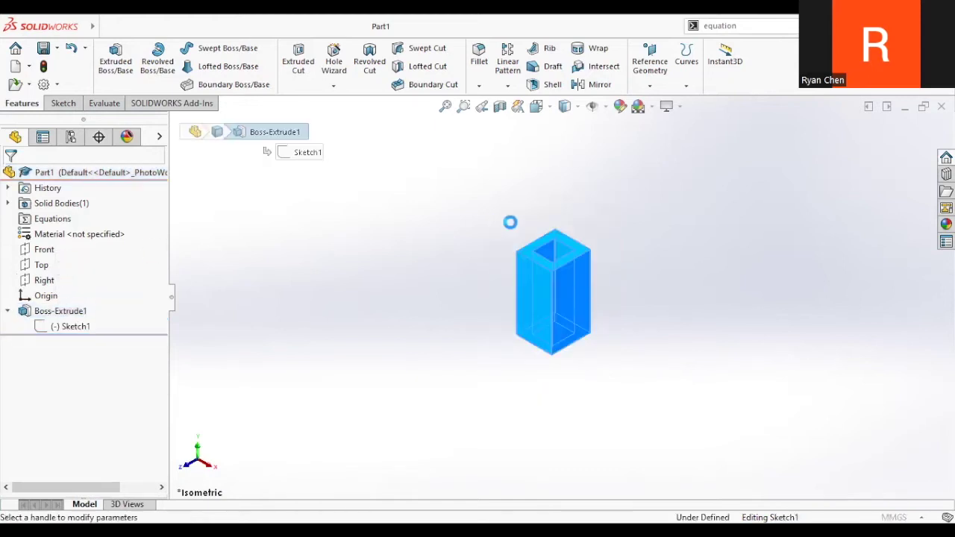
pyautogui.moveTo(558, 260); pyautogui.dragTo(555, 129)
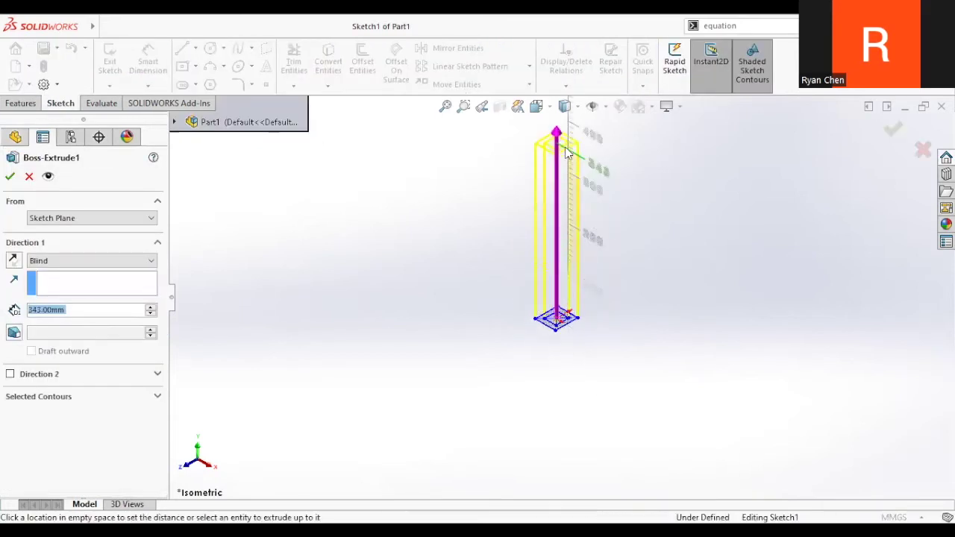
pyautogui.click(31, 178)
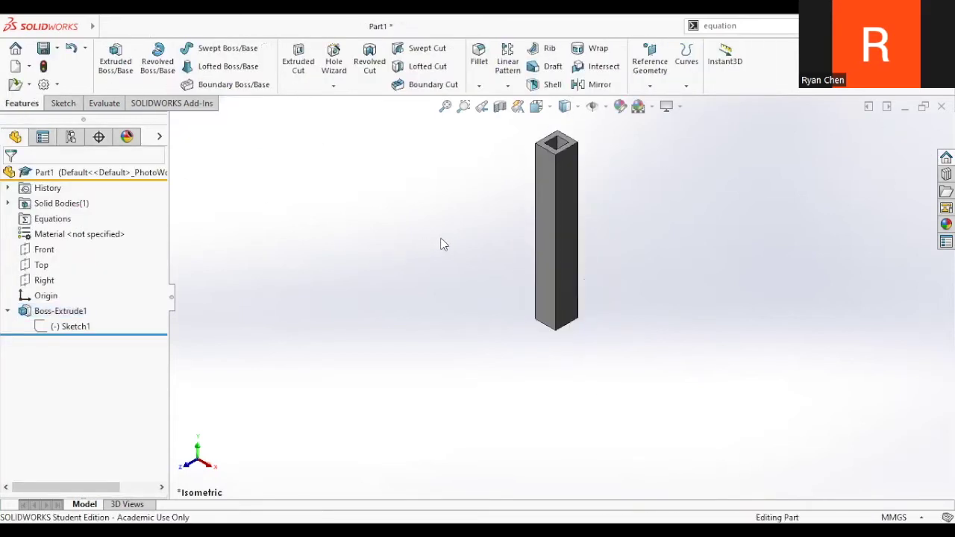
pyautogui.keyDown('ctrl'); pyautogui.moveTo(625, 197); pyautogui.dragTo(597, 261, button='middle'); pyautogui.keyUp('ctrl')
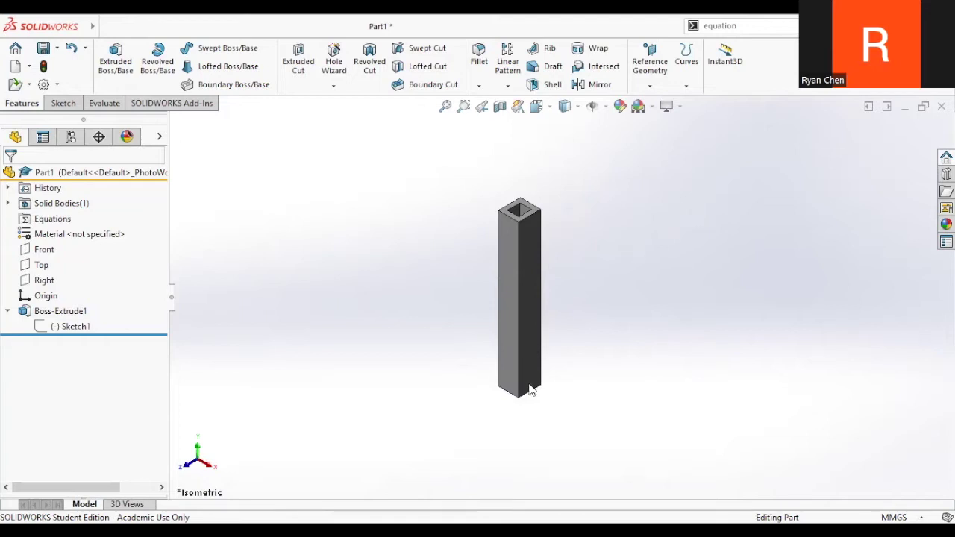
pyautogui.moveTo(546, 249); pyautogui.dragTo(559, 429, button='middle')
pyautogui.hotkey('ctrl', '7')
pyautogui.click(7, 311)
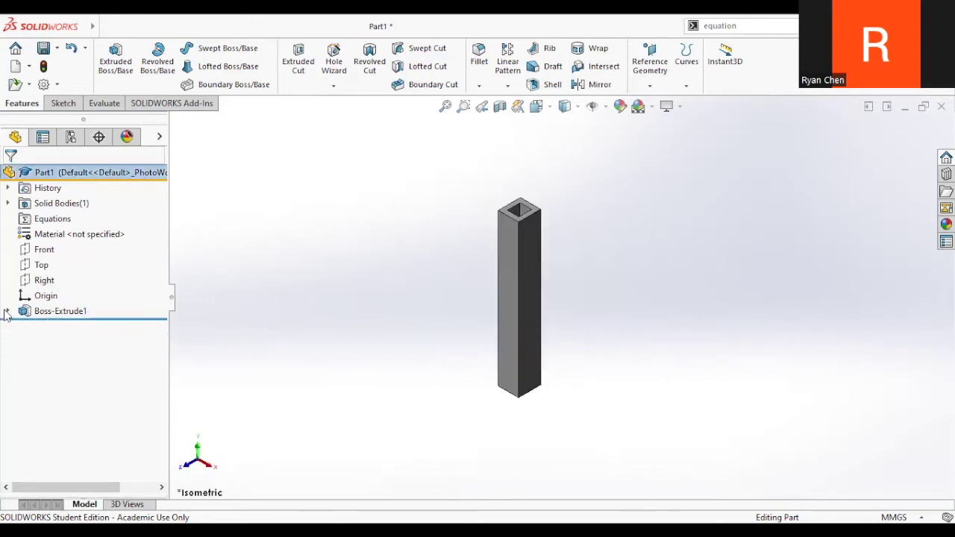
pyautogui.click(6, 311)
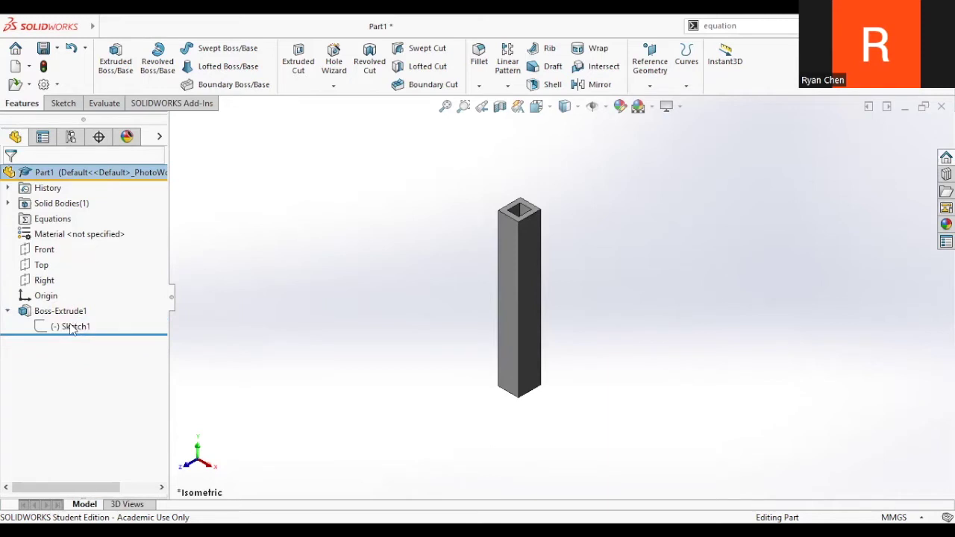
pyautogui.click(72, 327)
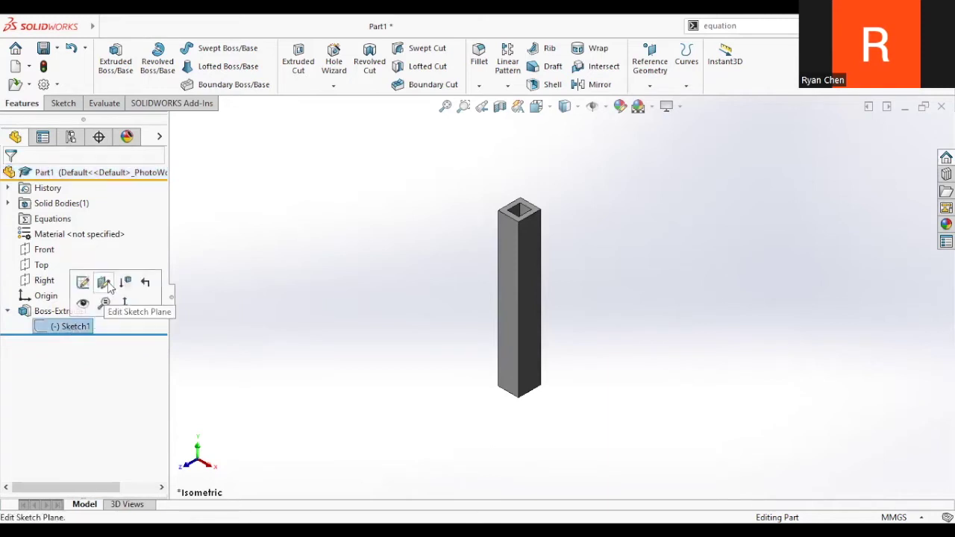
pyautogui.click(105, 284)
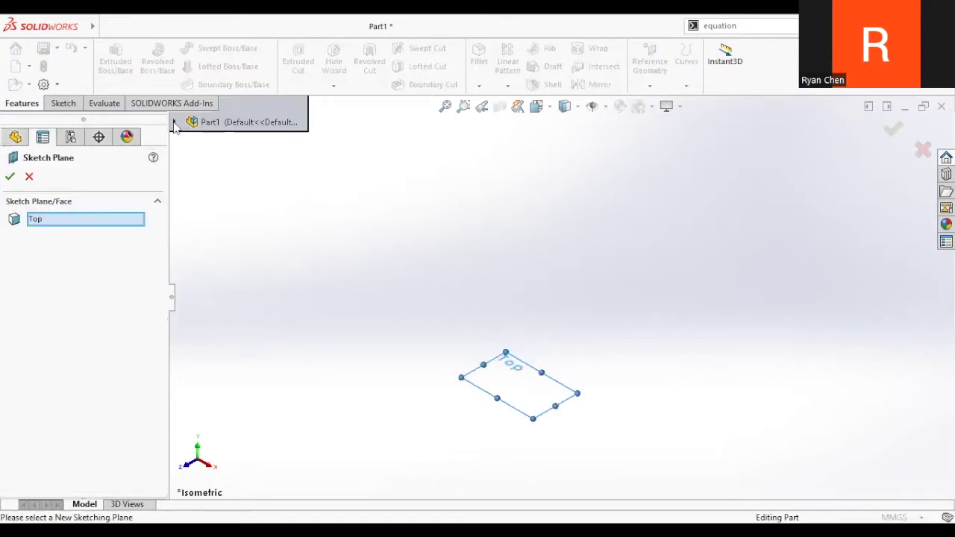
pyautogui.click(173, 122)
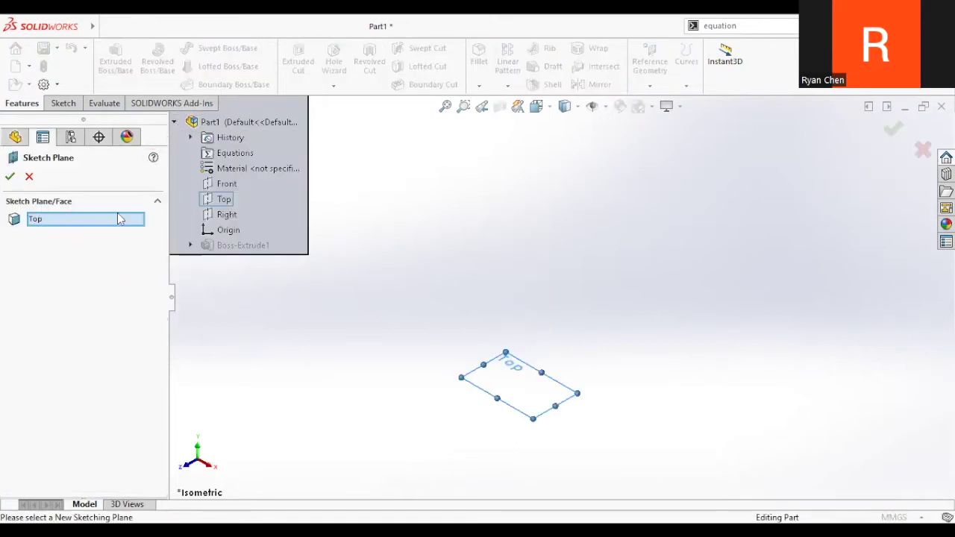
pyautogui.click(225, 186)
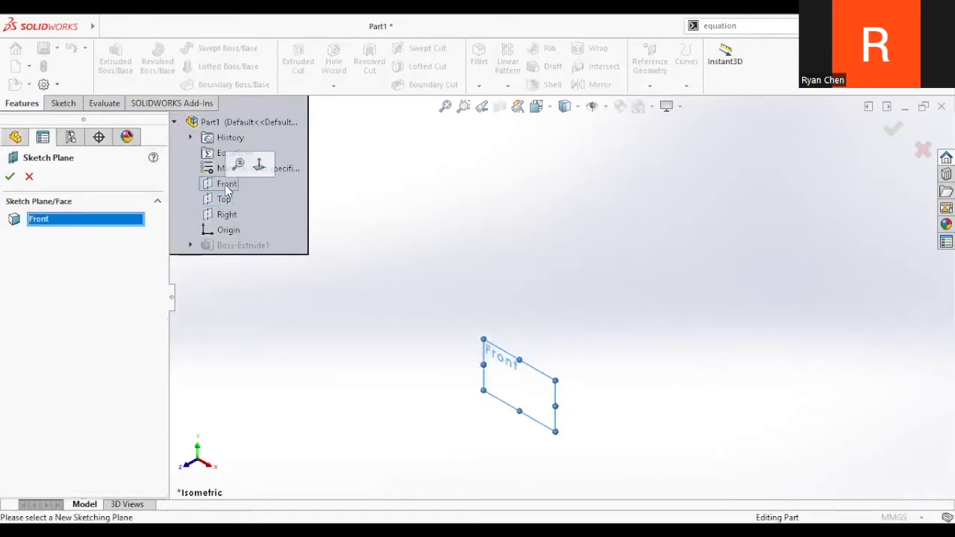
pyautogui.click(10, 176)
pyautogui.keyDown('ctrl'); pyautogui.moveTo(517, 420); pyautogui.dragTo(583, 305, button='middle'); pyautogui.keyUp('ctrl')
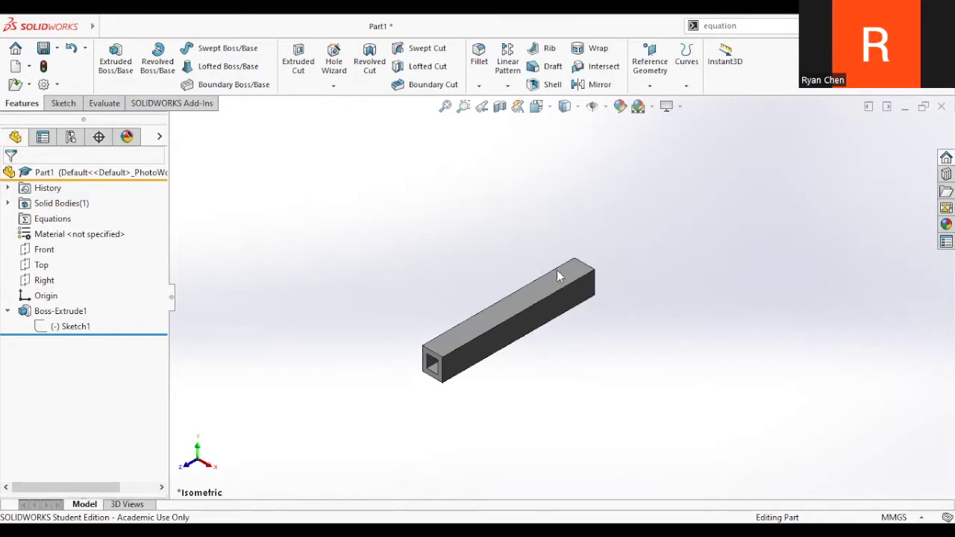
pyautogui.keyDown('ctrl'); pyautogui.moveTo(595, 299); pyautogui.dragTo(549, 235, button='middle'); pyautogui.keyUp('ctrl')
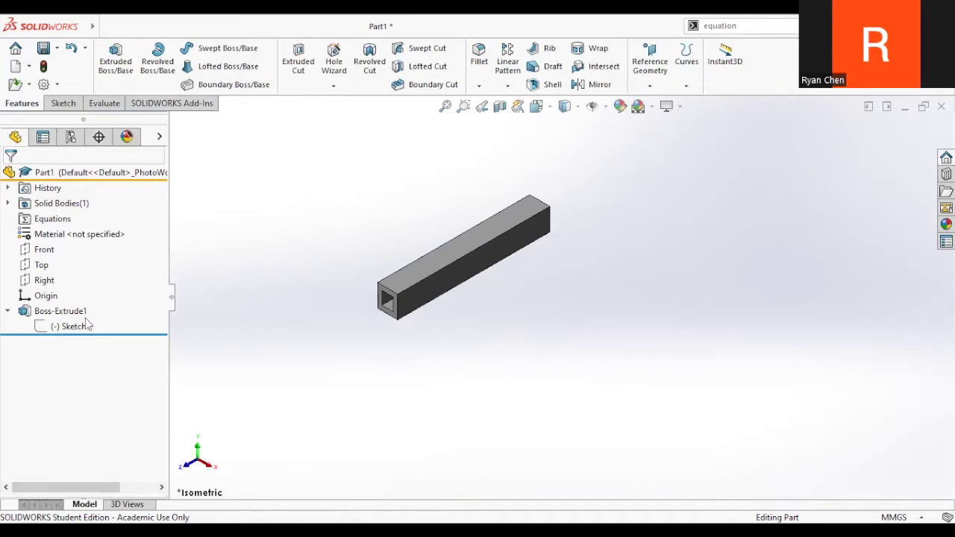
pyautogui.rightClick(62, 326)
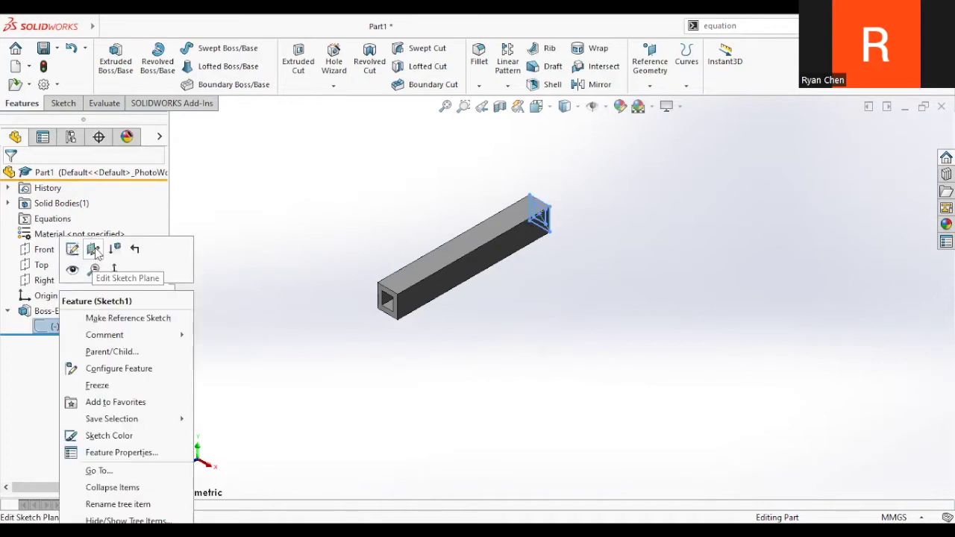
pyautogui.click(93, 251)
pyautogui.rightClick(61, 220)
pyautogui.click(175, 121)
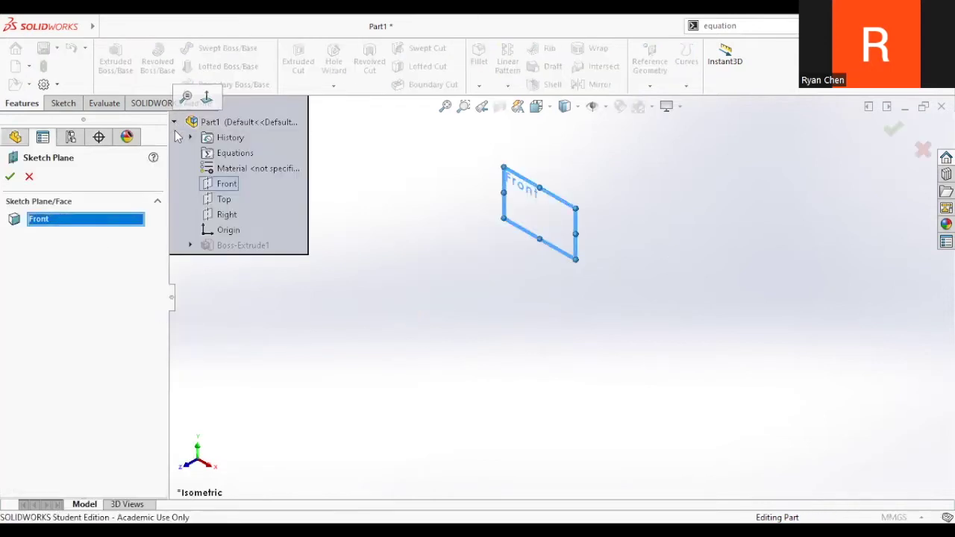
pyautogui.click(217, 213)
pyautogui.press('Return')
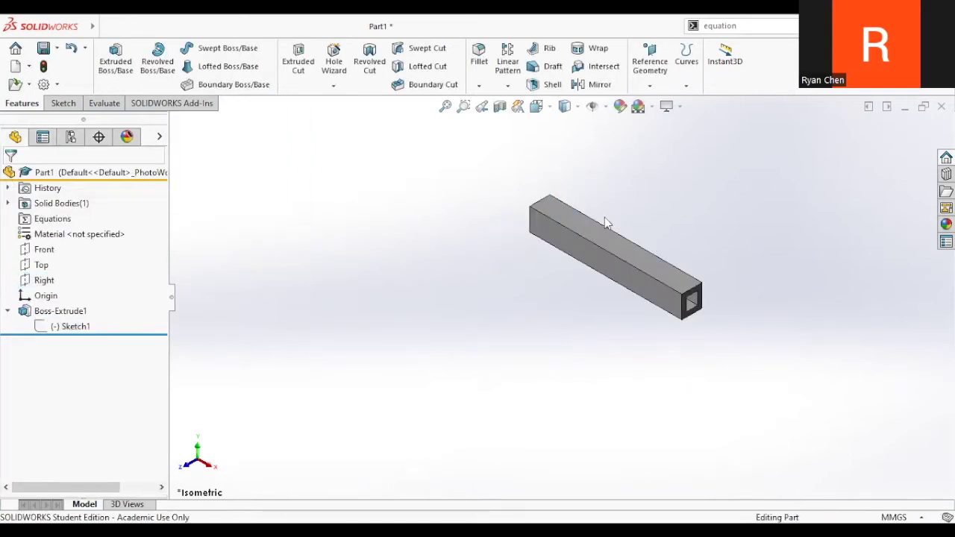
pyautogui.click(52, 328)
pyautogui.click(111, 285)
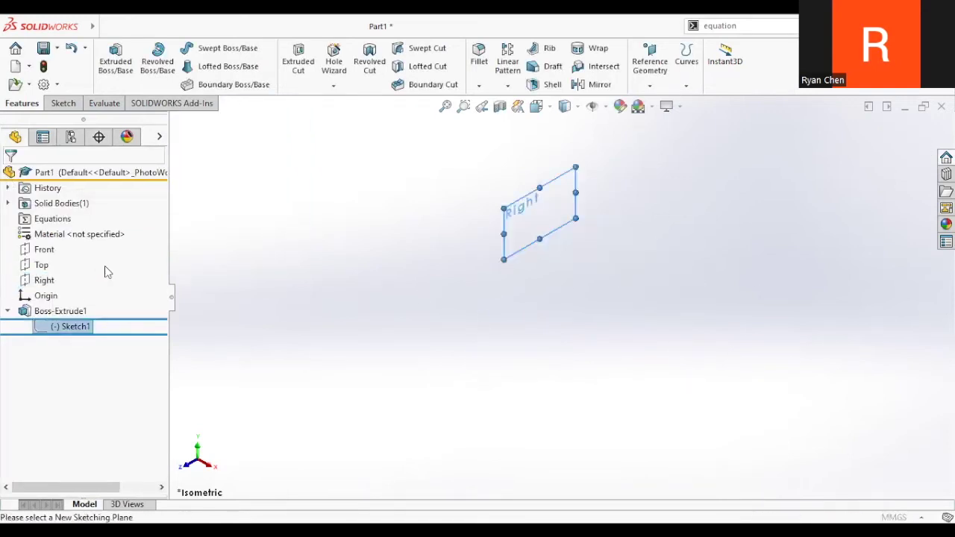
pyautogui.click(176, 122)
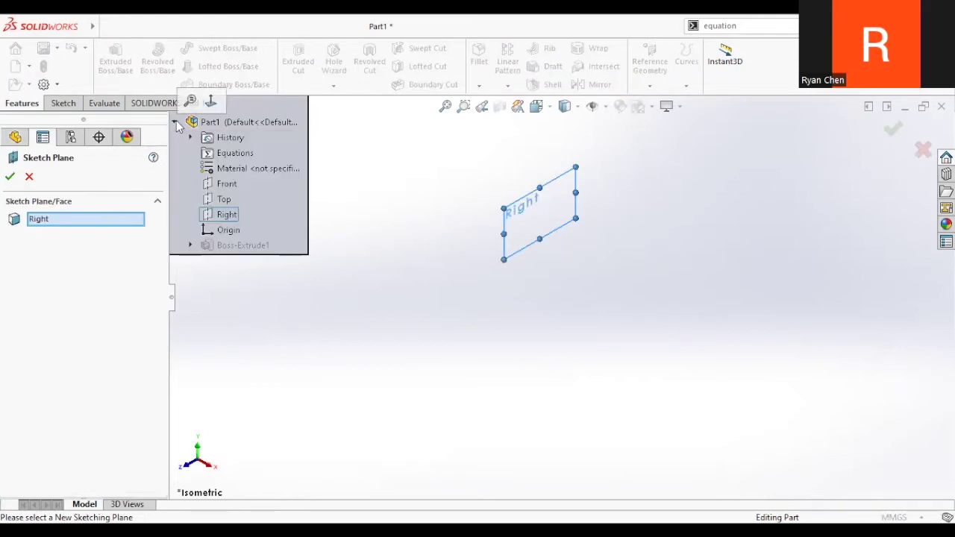
pyautogui.click(223, 200)
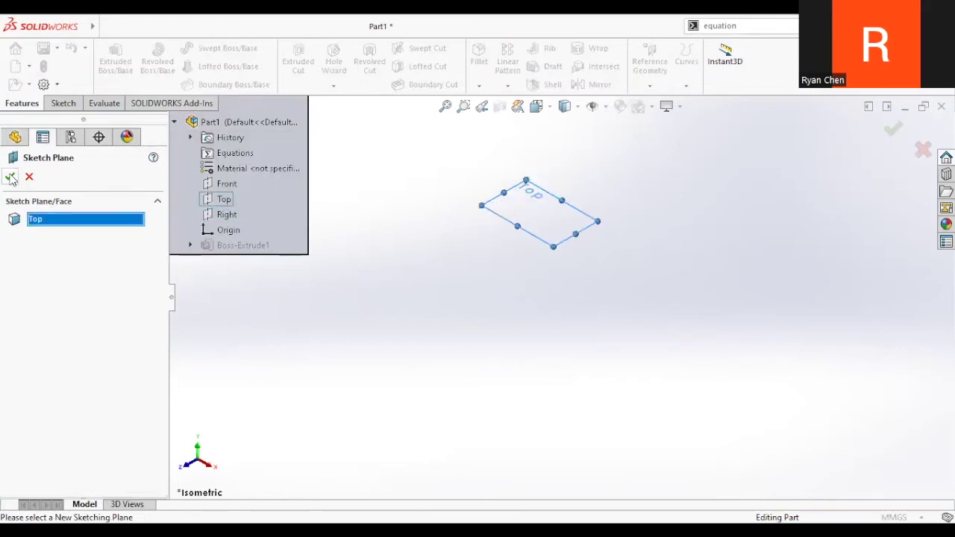
pyautogui.press('Return')
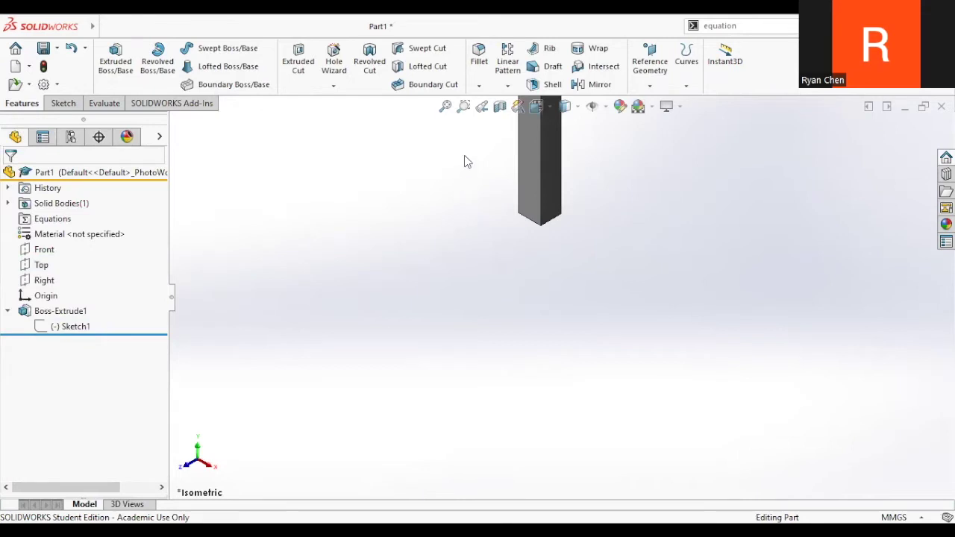
pyautogui.keyDown('ctrl'); pyautogui.moveTo(464, 161); pyautogui.dragTo(381, 337, button='middle'); pyautogui.keyUp('ctrl')
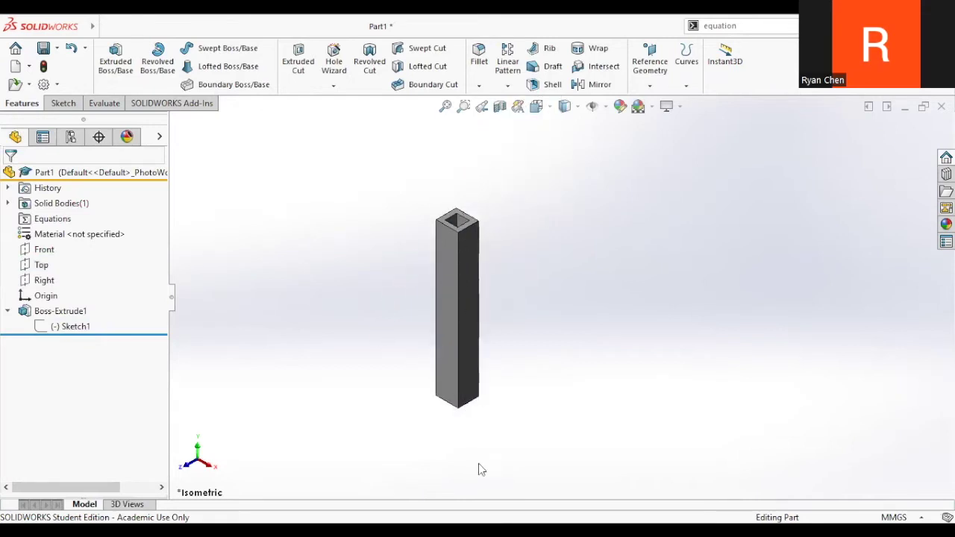
pyautogui.keyDown('ctrl'); pyautogui.moveTo(554, 307); pyautogui.dragTo(597, 285, button='middle'); pyautogui.keyUp('ctrl')
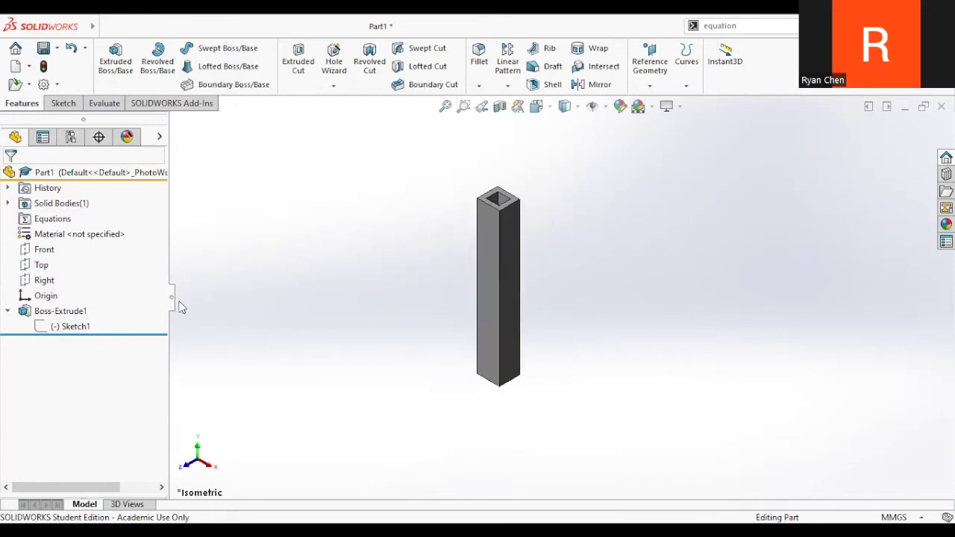
pyautogui.click(102, 316)
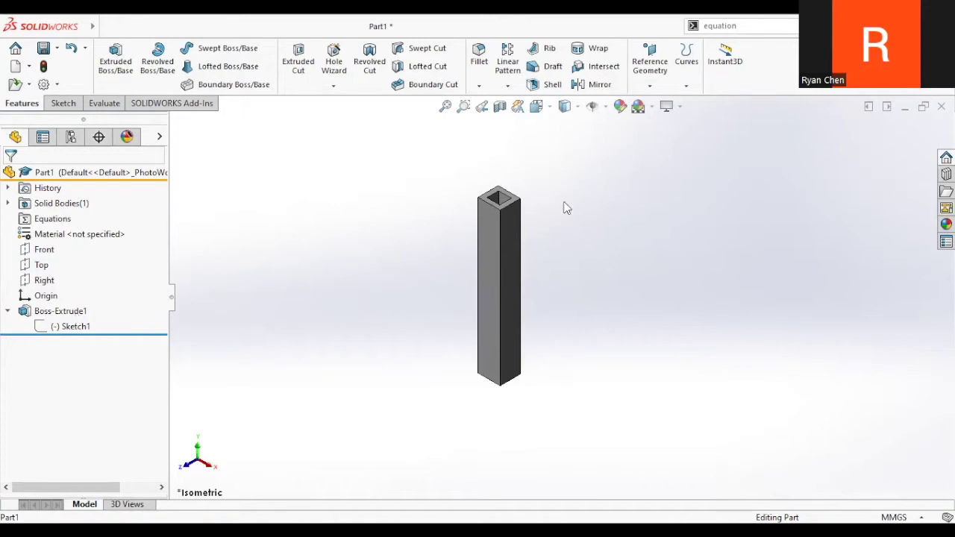
# - Delete Boss-Extrude1 while keeping Sketch1
pyautogui.press('Delete')
pyautogui.press('Return')
pyautogui.click(57, 297)
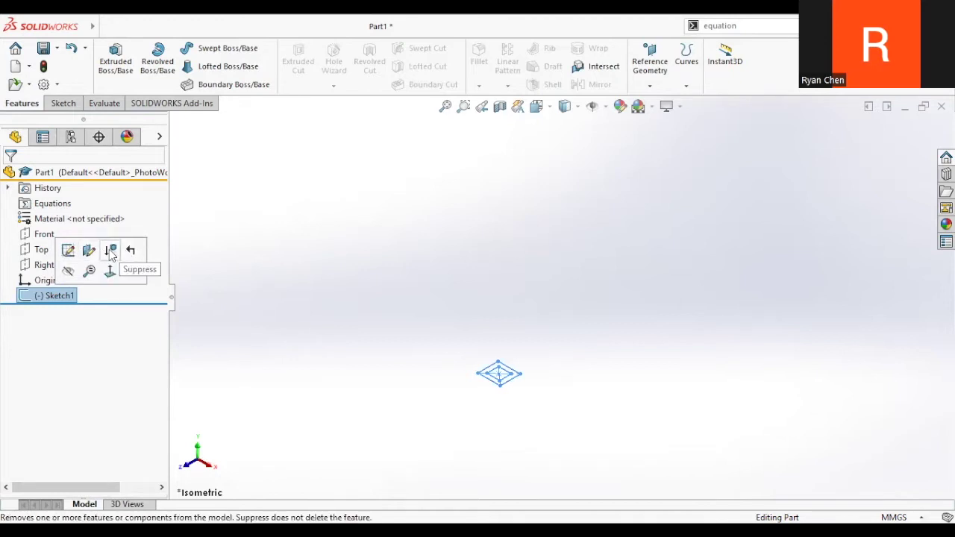
# - Suppress and unsuppress Sketch1, then hide and show it again
pyautogui.click(111, 254)
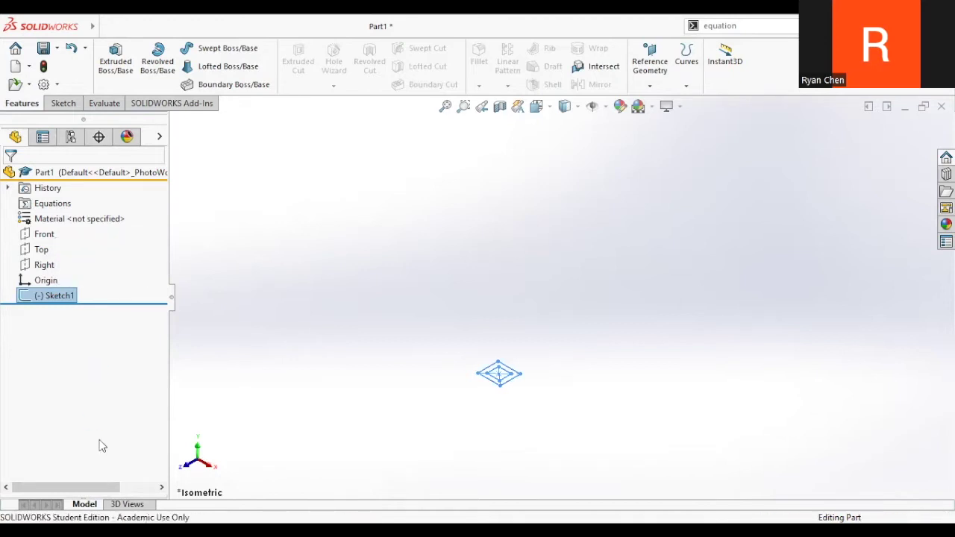
pyautogui.rightClick(47, 297)
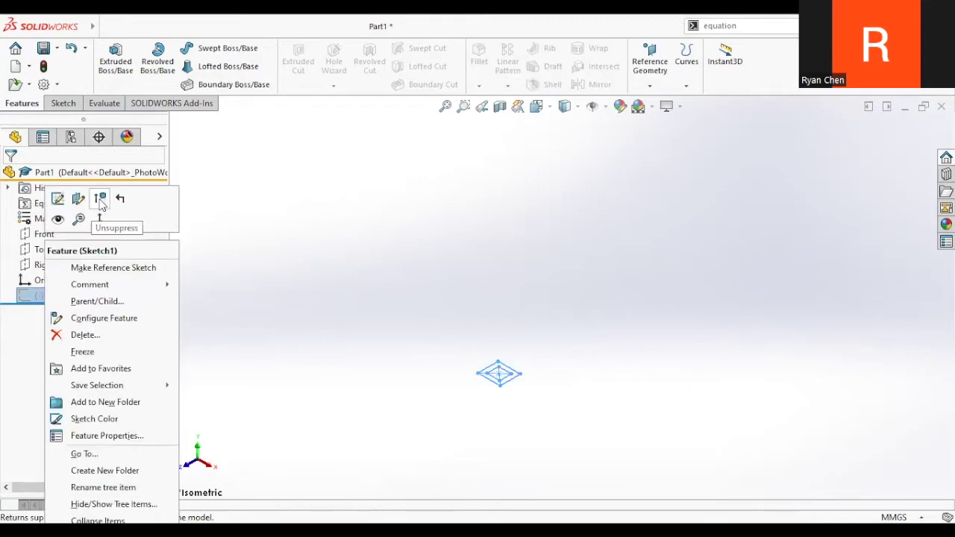
pyautogui.click(102, 202)
pyautogui.rightClick(59, 297)
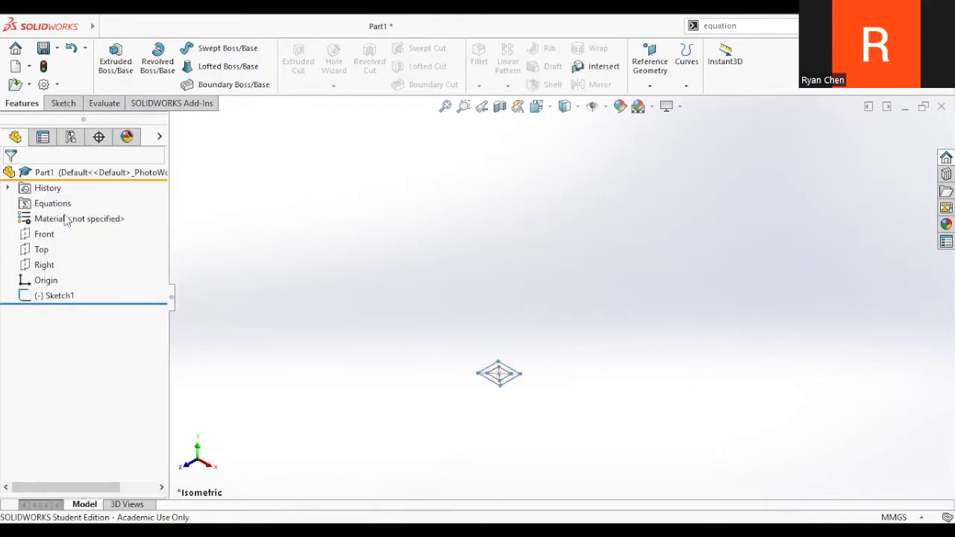
pyautogui.click(451, 386)
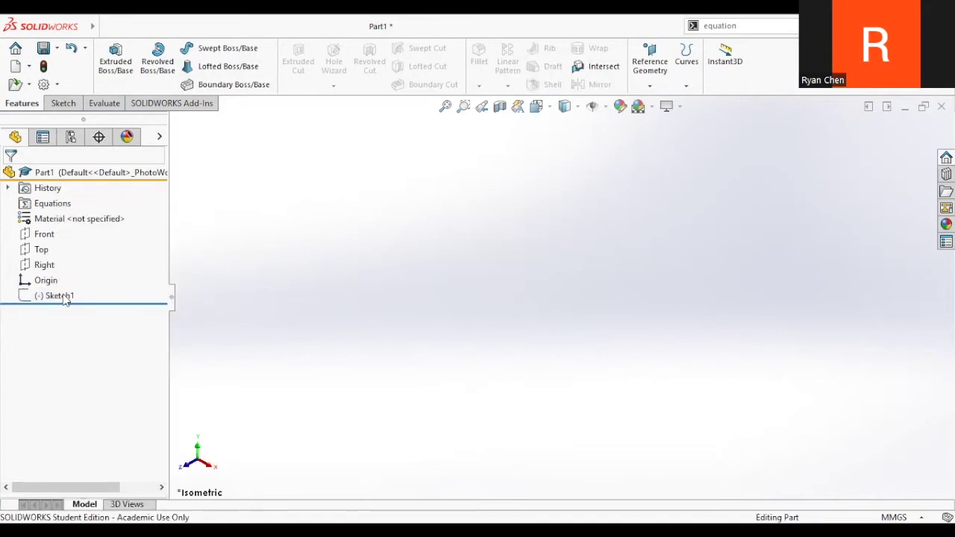
pyautogui.rightClick(65, 296)
pyautogui.click(77, 217)
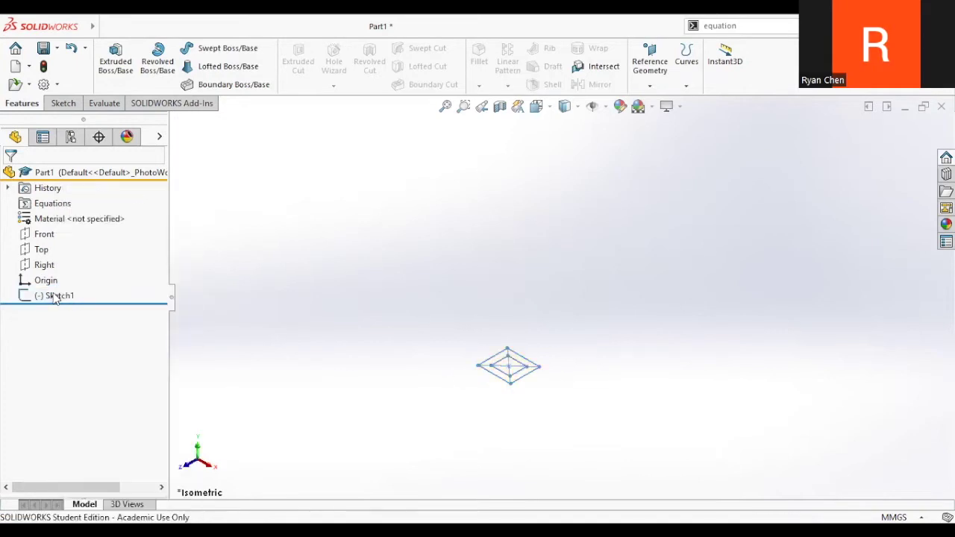
pyautogui.rightClick(59, 295)
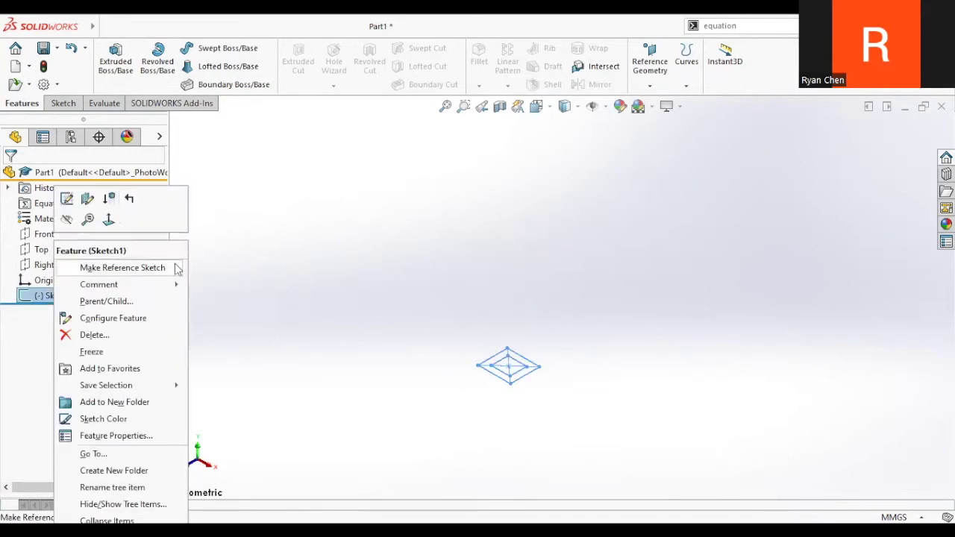
pyautogui.press('Escape')
# - Roll the model back before Sketch1 and forward again, then edit Sketch1
pyautogui.moveTo(117, 301); pyautogui.dragTo(118, 183)
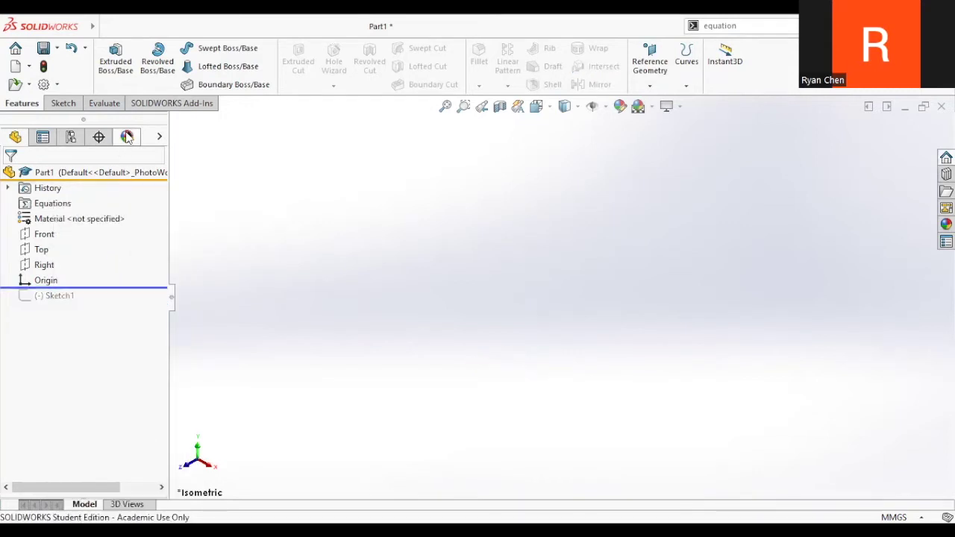
pyautogui.click(8, 188)
pyautogui.click(9, 188)
pyautogui.moveTo(107, 286); pyautogui.dragTo(117, 318)
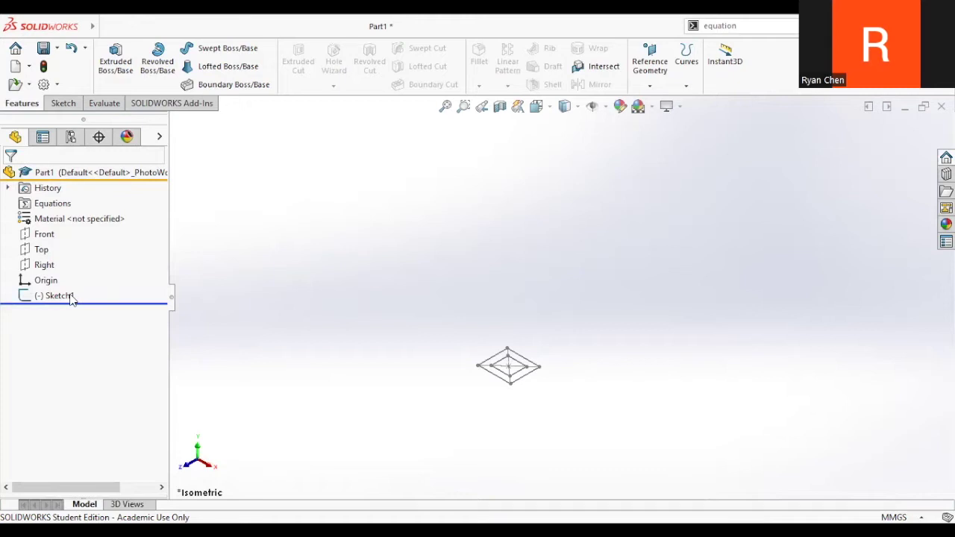
pyautogui.moveTo(71, 301)
pyautogui.mouseDown()
pyautogui.moveTo(92, 300)
pyautogui.moveTo(96, 287)
pyautogui.moveTo(102, 302)
pyautogui.mouseUp()
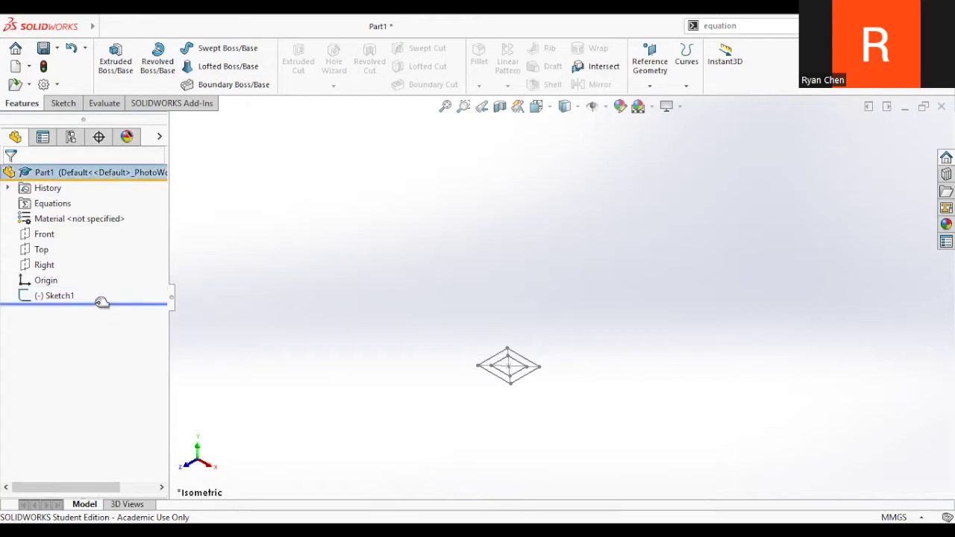
pyautogui.click(52, 295)
pyautogui.click(66, 252)
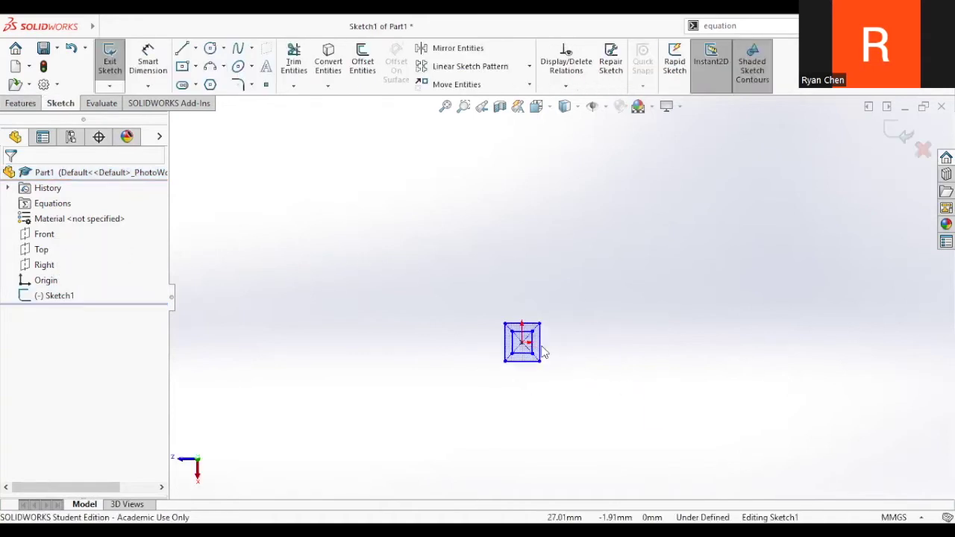
# - Delete every line and point of the square sketch, then check the Smart Dimension flyout
pyautogui.scroll(-6, 540, 348)
pyautogui.scroll(-3, 524, 320)
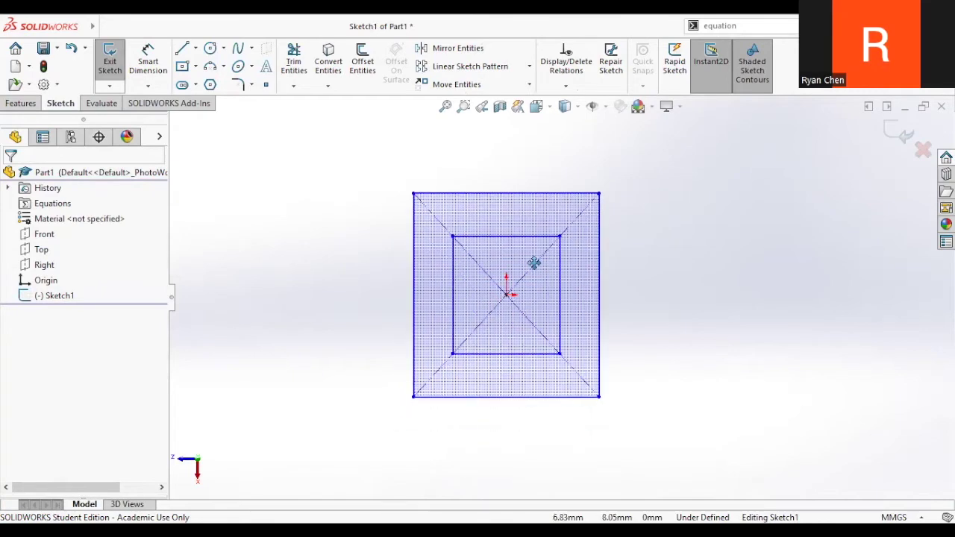
pyautogui.moveTo(354, 173); pyautogui.dragTo(658, 444)
pyautogui.press('Delete')
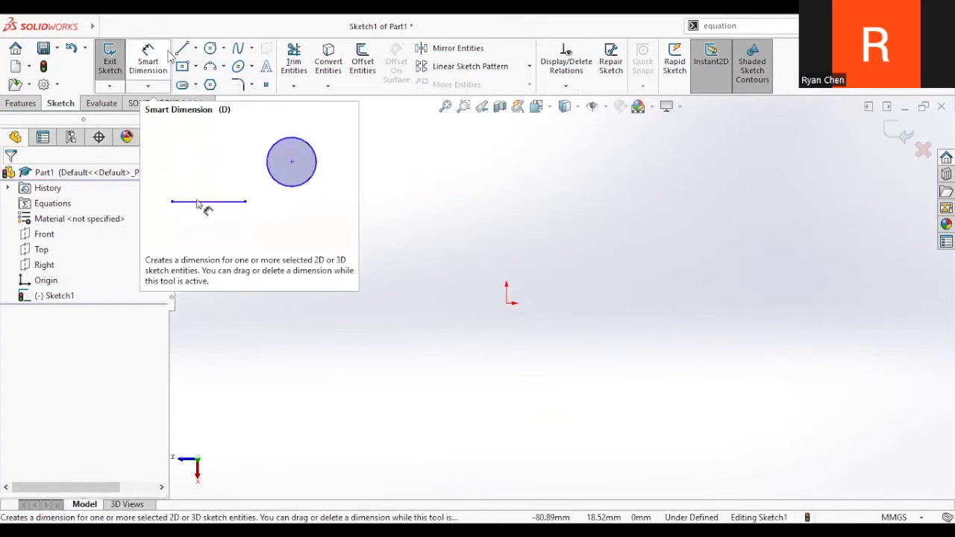
pyautogui.click(158, 88)
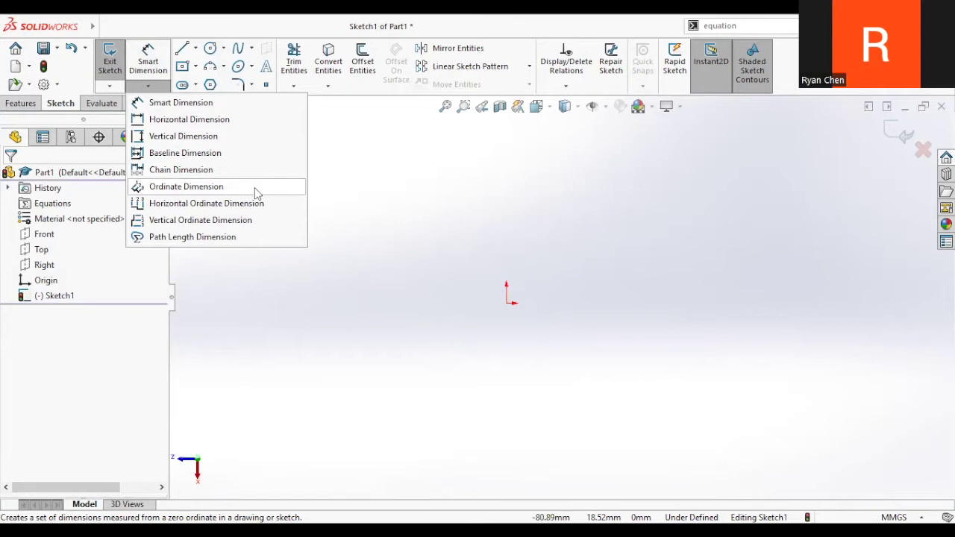
pyautogui.click(152, 90)
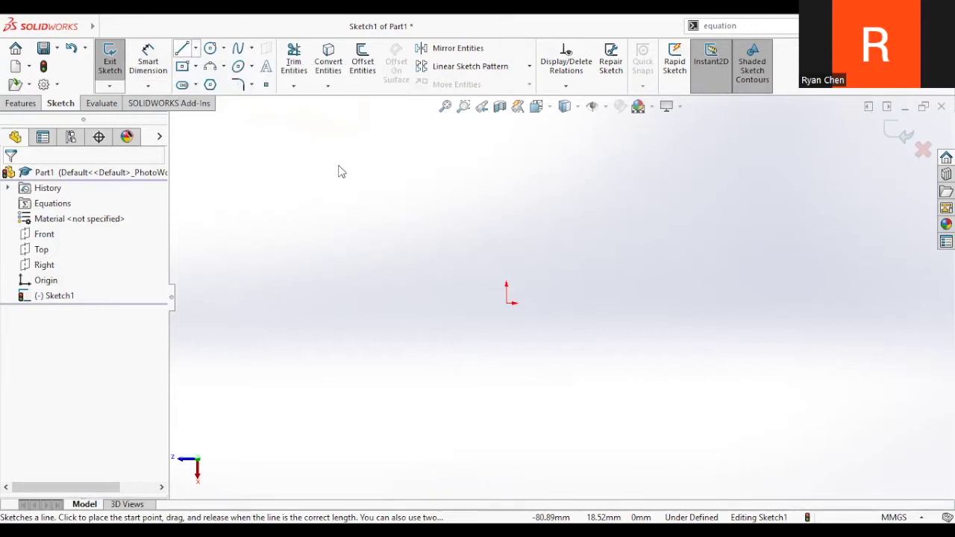
# - Draw a test horizontal line and undo it
pyautogui.click(182, 49)
pyautogui.click(405, 201)
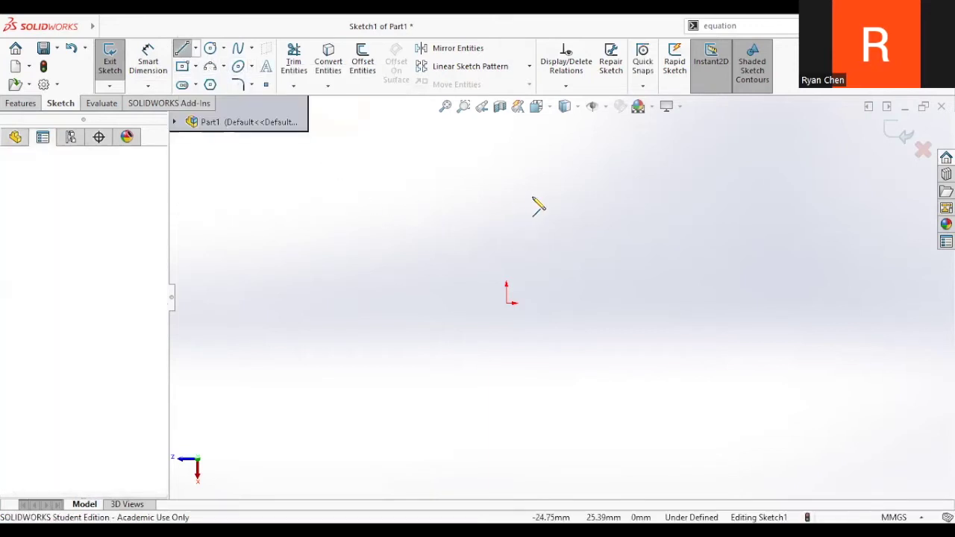
pyautogui.doubleClick(590, 201)
pyautogui.press('Escape')
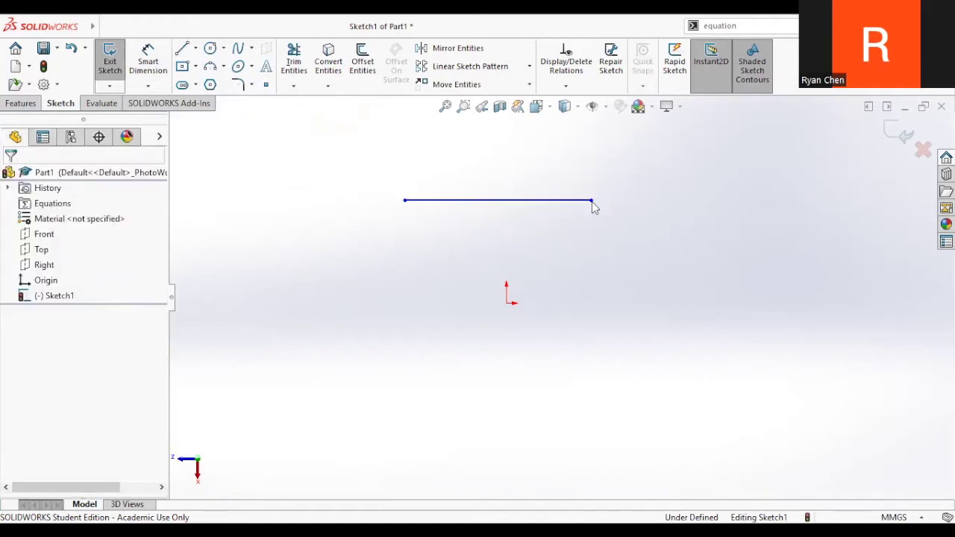
pyautogui.hotkey('ctrl', 'z')
# - Draw a closed three-line triangle above the origin and select its lines
pyautogui.click(182, 48)
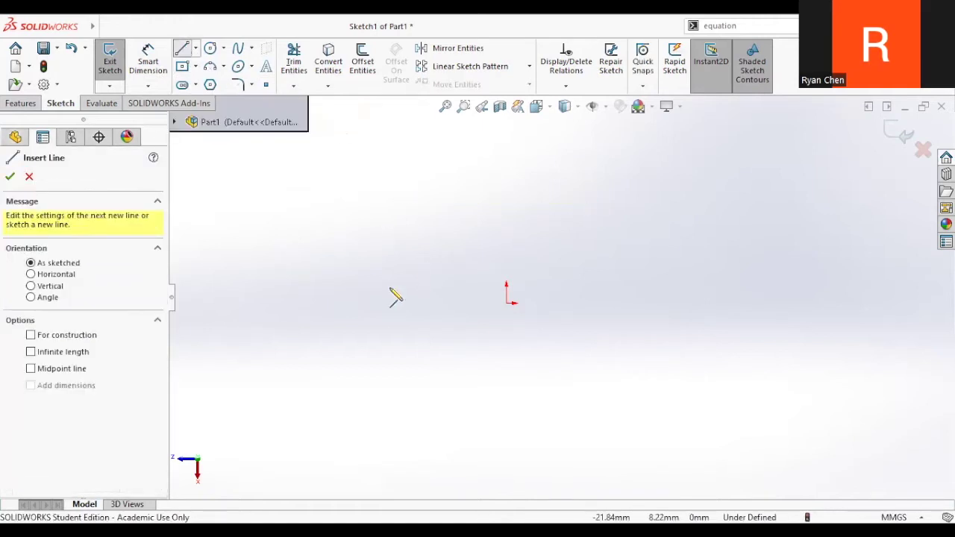
pyautogui.click(385, 289)
pyautogui.click(469, 178)
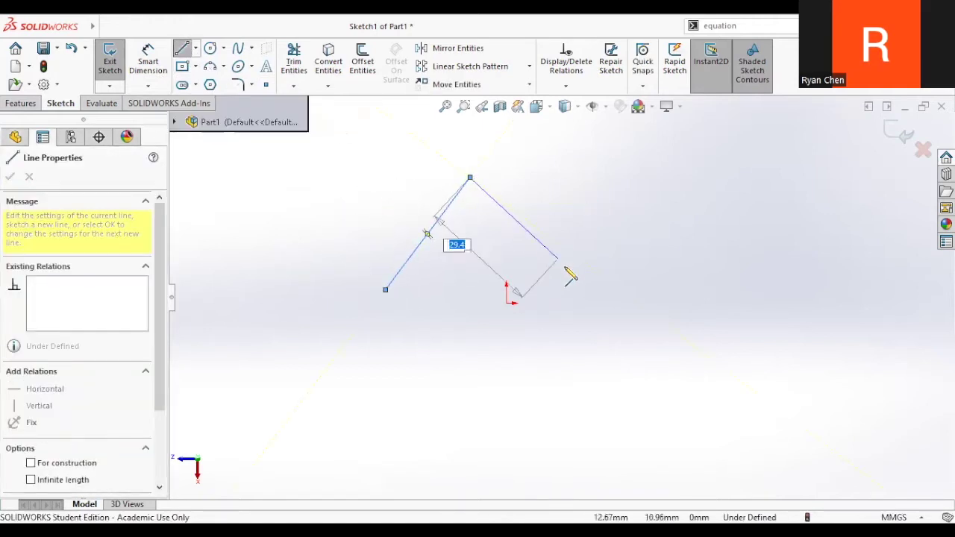
pyautogui.click(569, 289)
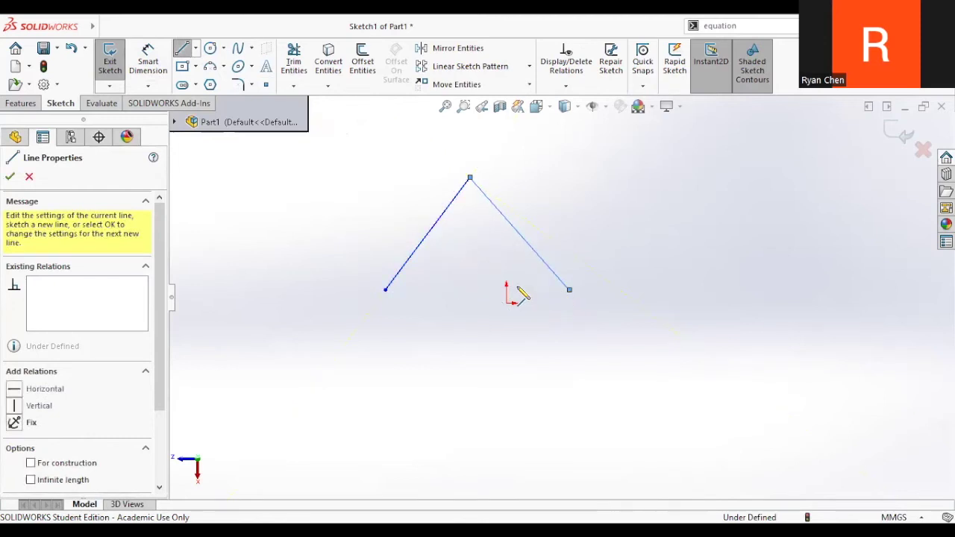
pyautogui.click(385, 290)
pyautogui.press('Escape')
pyautogui.moveTo(361, 146); pyautogui.dragTo(616, 354)
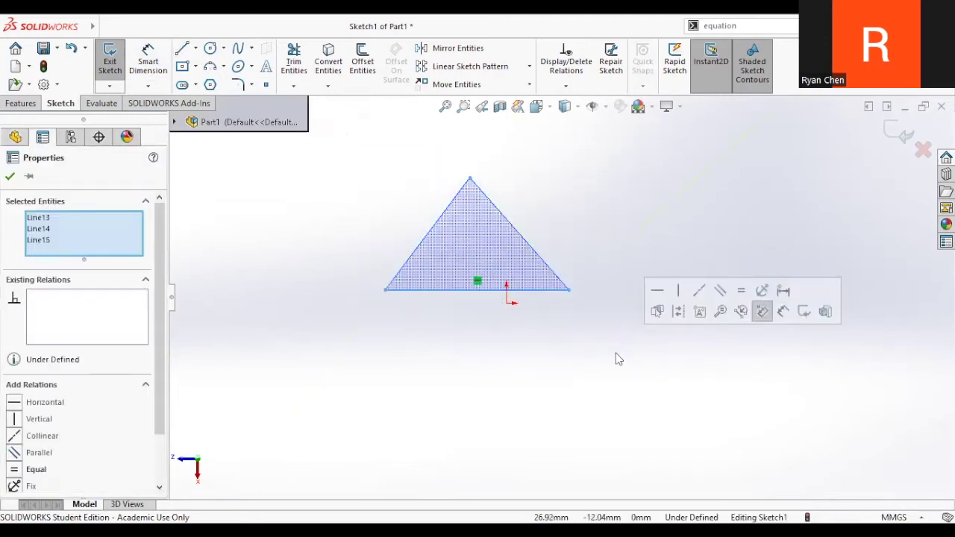
# - Delete the triangle and draw a horizontal line rightward from the origin
pyautogui.press('Delete')
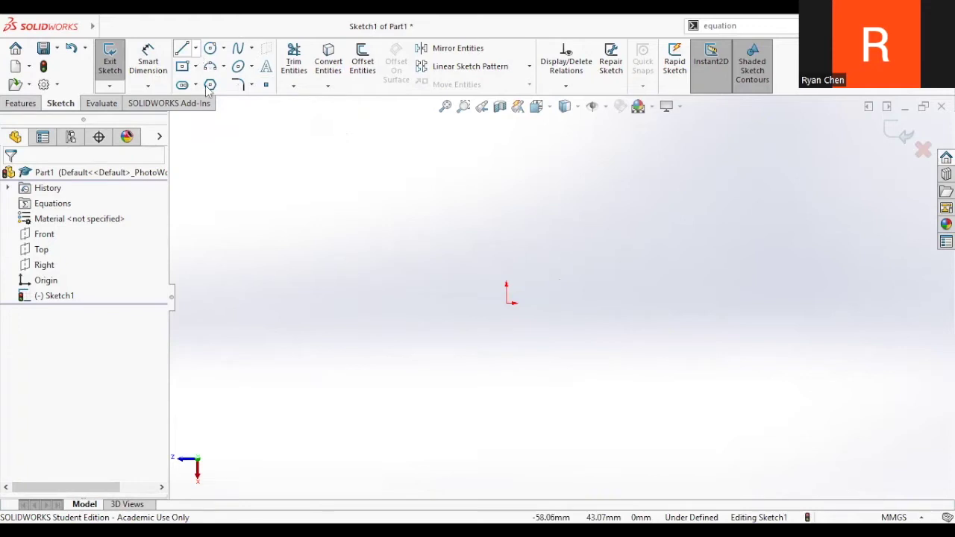
pyautogui.click(196, 47)
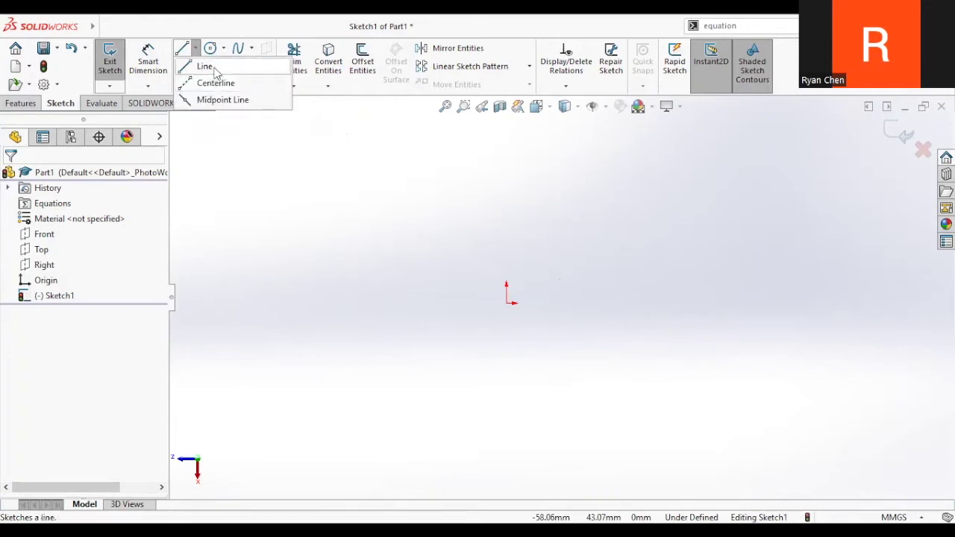
pyautogui.click(206, 67)
pyautogui.moveTo(506, 303); pyautogui.dragTo(671, 302)
pyautogui.press('Escape')
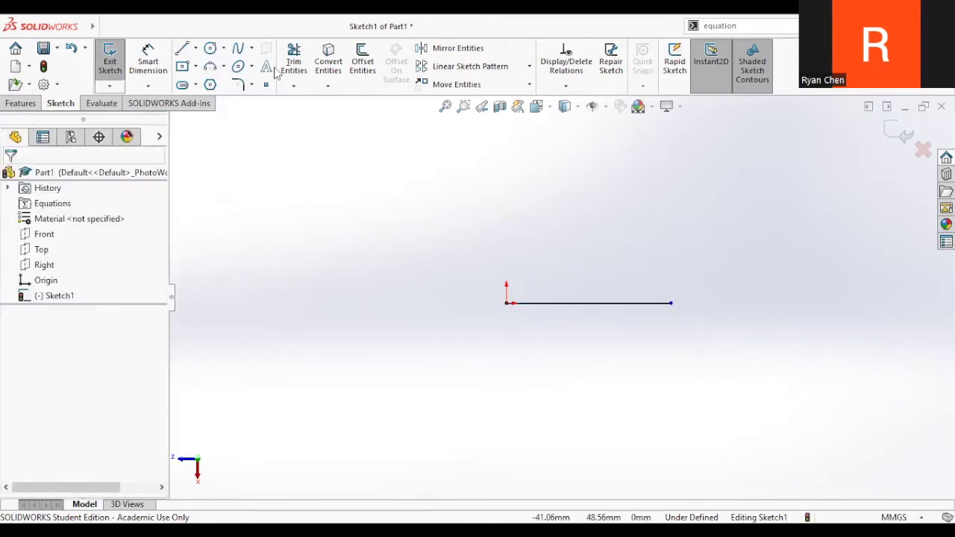
# - Add a vertical centerline up from the line's midpoint and check its length
pyautogui.click(195, 48)
pyautogui.click(206, 85)
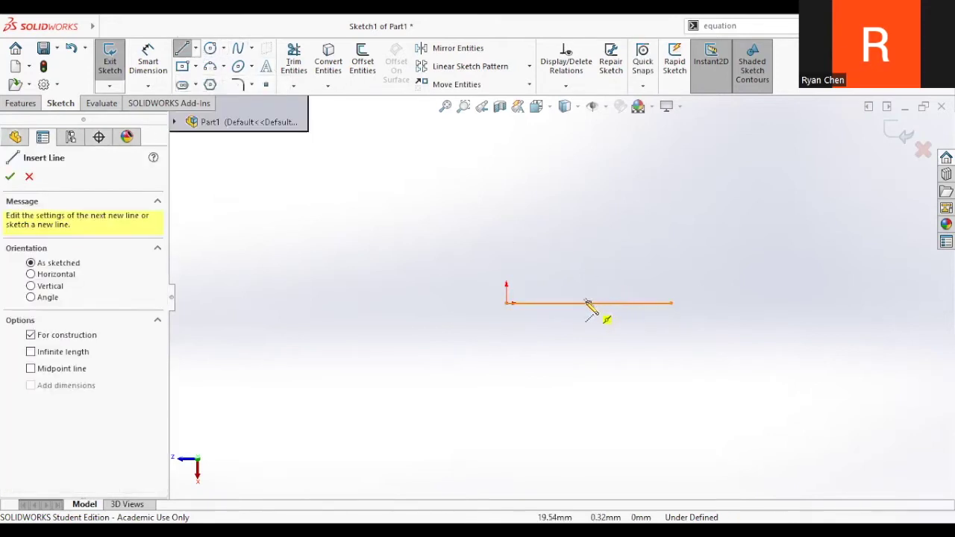
pyautogui.moveTo(589, 302)
pyautogui.mouseDown()
pyautogui.moveTo(590, 234)
pyautogui.moveTo(603, 221)
pyautogui.moveTo(589, 206)
pyautogui.mouseUp()
pyautogui.press('Escape')
pyautogui.scroll(3, 583, 282)
pyautogui.scroll(-6, 583, 283)
pyautogui.scroll(1, 587, 300)
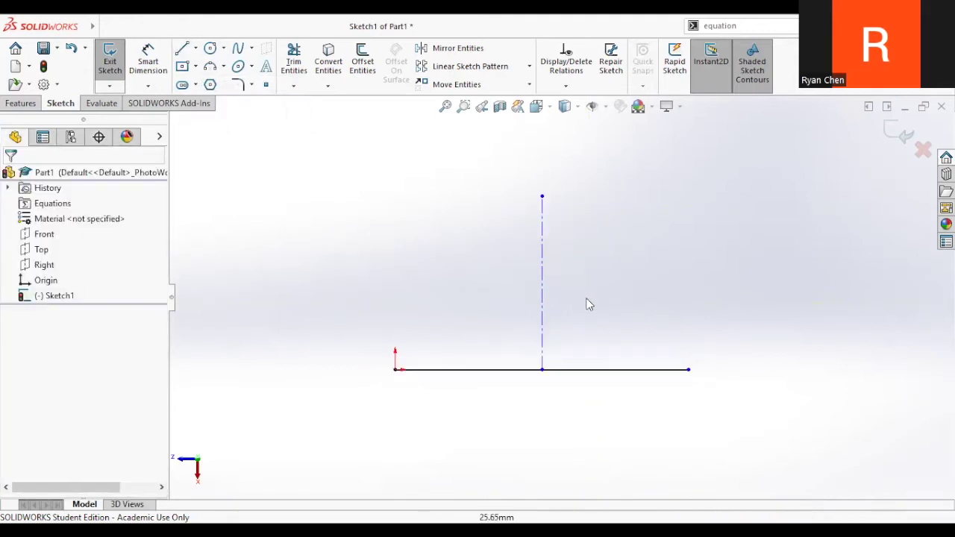
pyautogui.click(543, 279)
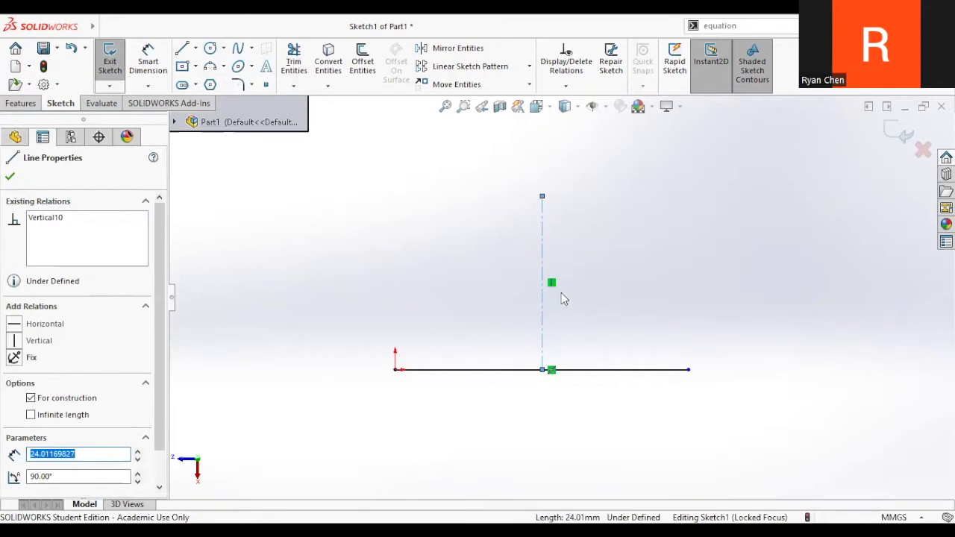
pyautogui.press('Escape')
# - Draw a closed rectangle from the origin, its top level with the centerline's top
pyautogui.press('l')
pyautogui.click(395, 369)
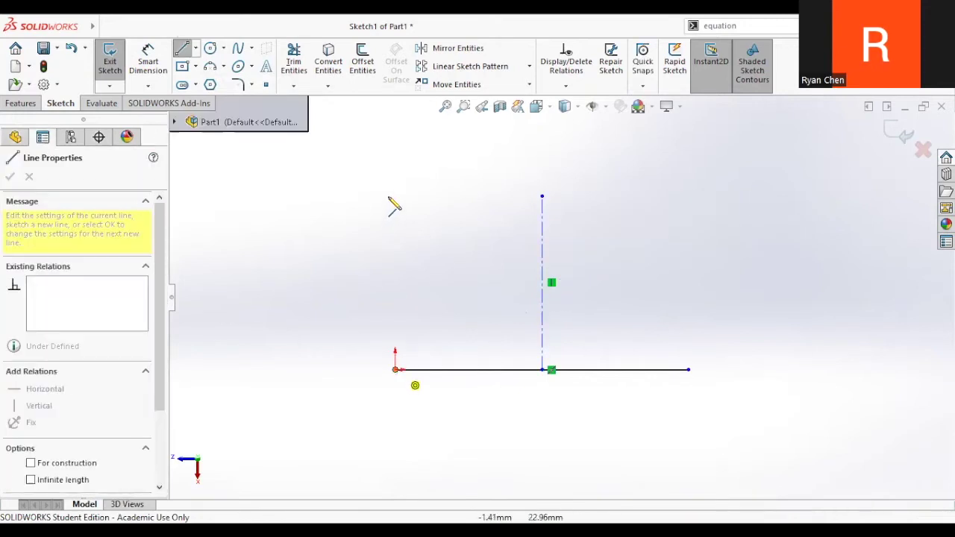
pyautogui.click(396, 197)
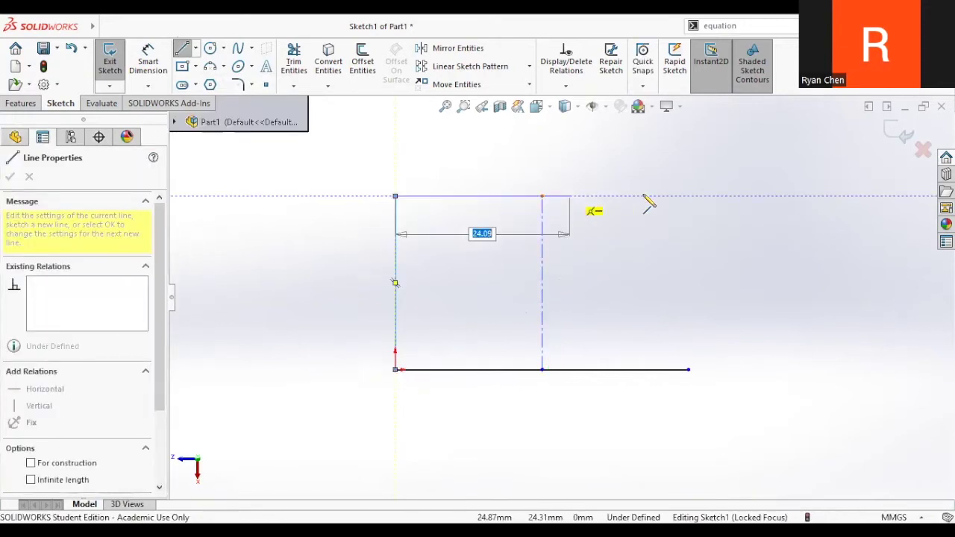
pyautogui.click(688, 196)
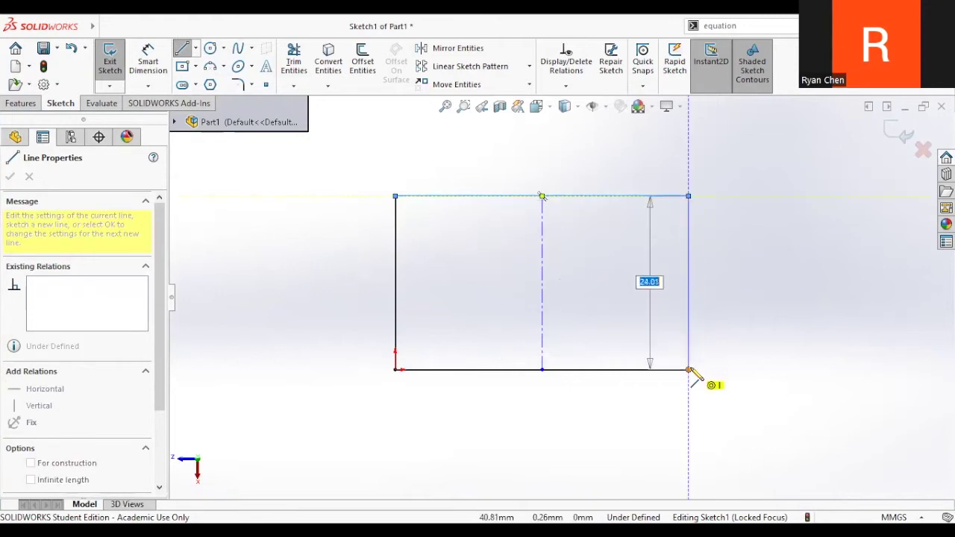
pyautogui.click(688, 370)
pyautogui.press('Escape')
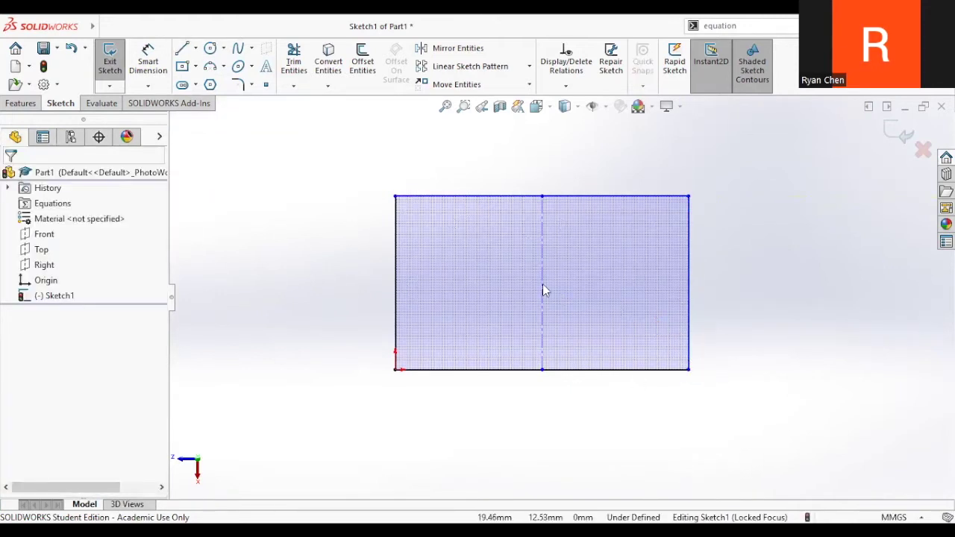
pyautogui.scroll(2, 542, 284)
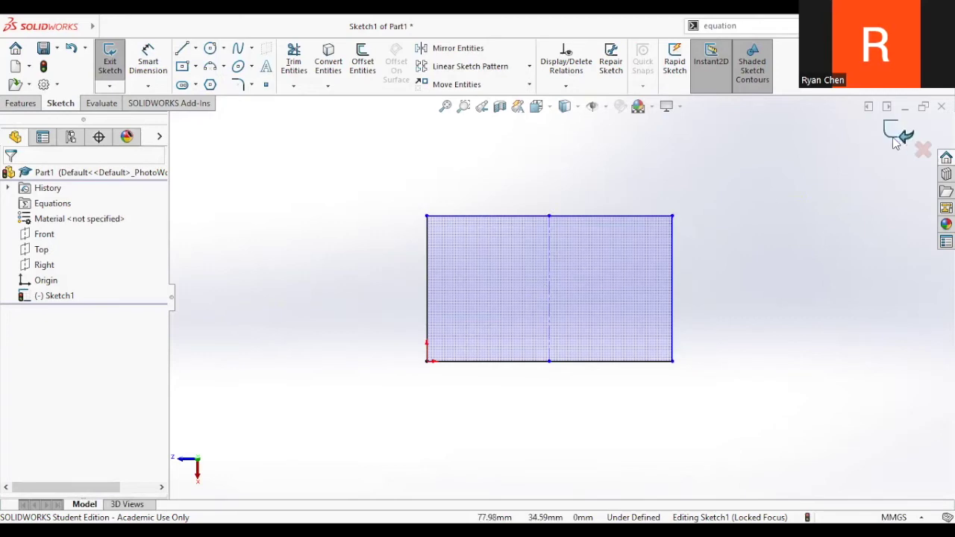
pyautogui.click(21, 103)
pyautogui.click(116, 61)
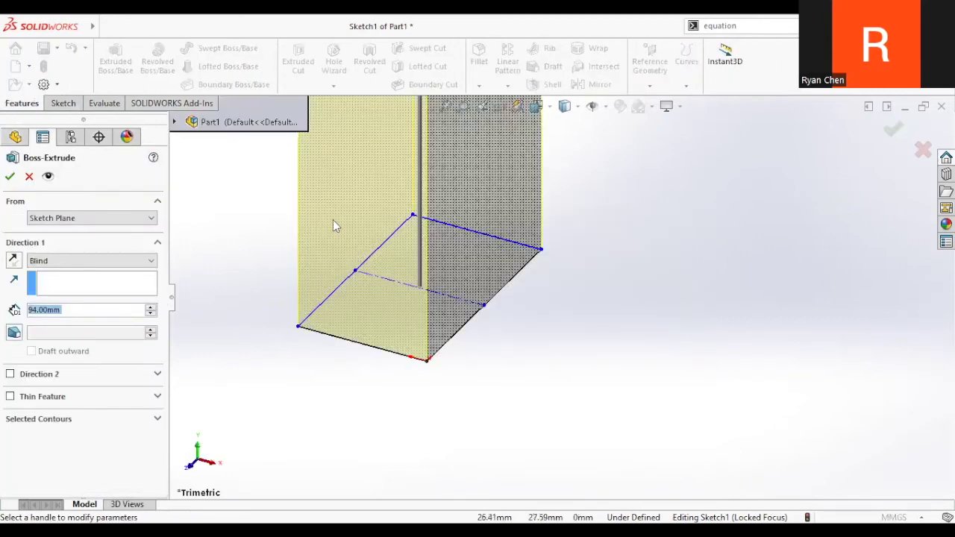
# - Extrude the rectangle 27 mm as Boss-Extrude2 and expand it to show Sketch1
pyautogui.scroll(2, 443, 194)
pyautogui.click(532, 187)
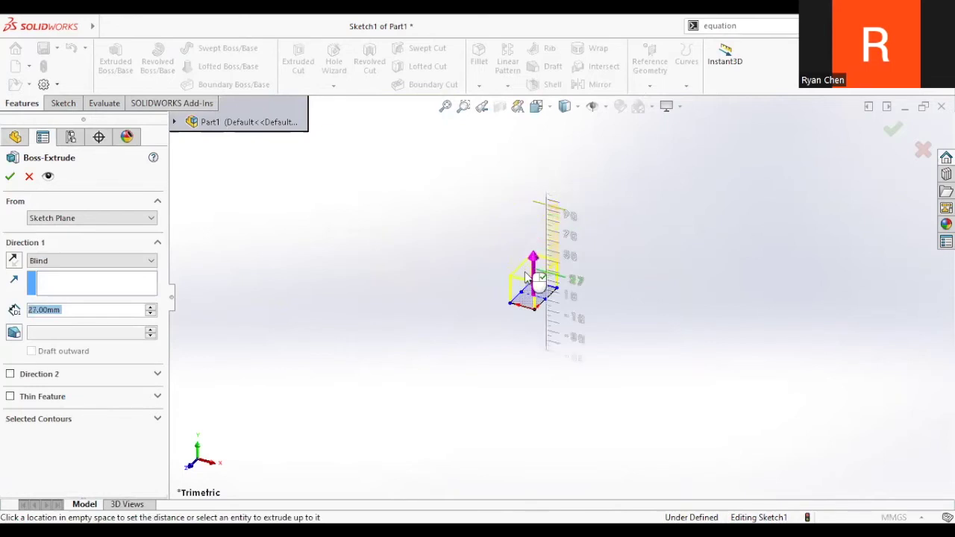
pyautogui.click(533, 247)
pyautogui.scroll(-2, 565, 300)
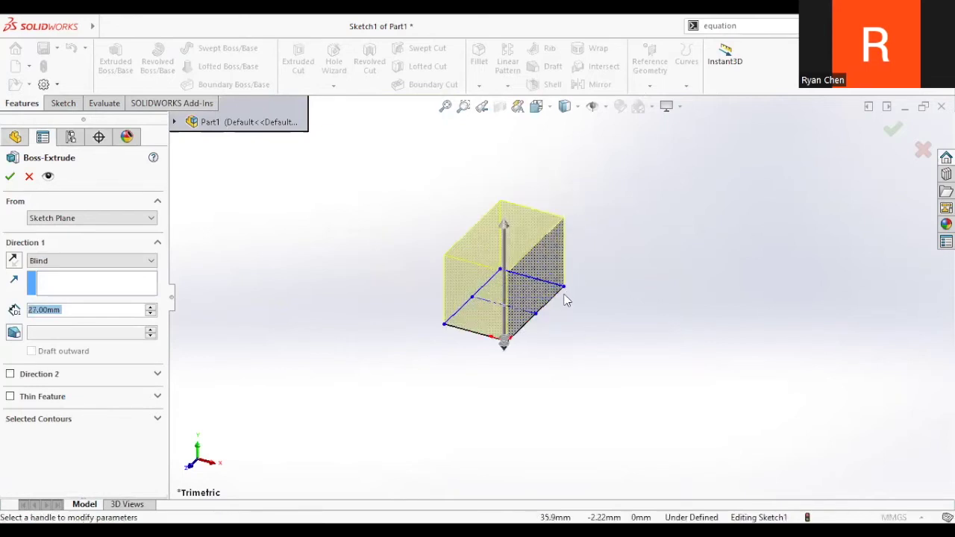
pyautogui.click(10, 177)
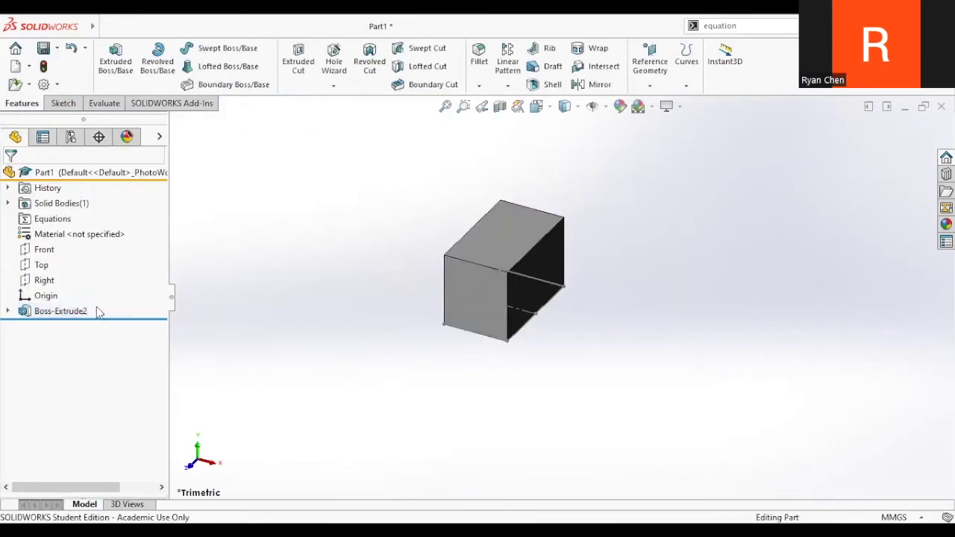
pyautogui.click(7, 311)
# - Edit Sketch1, change the top line's construction setting, and rebuild the part
pyautogui.click(72, 325)
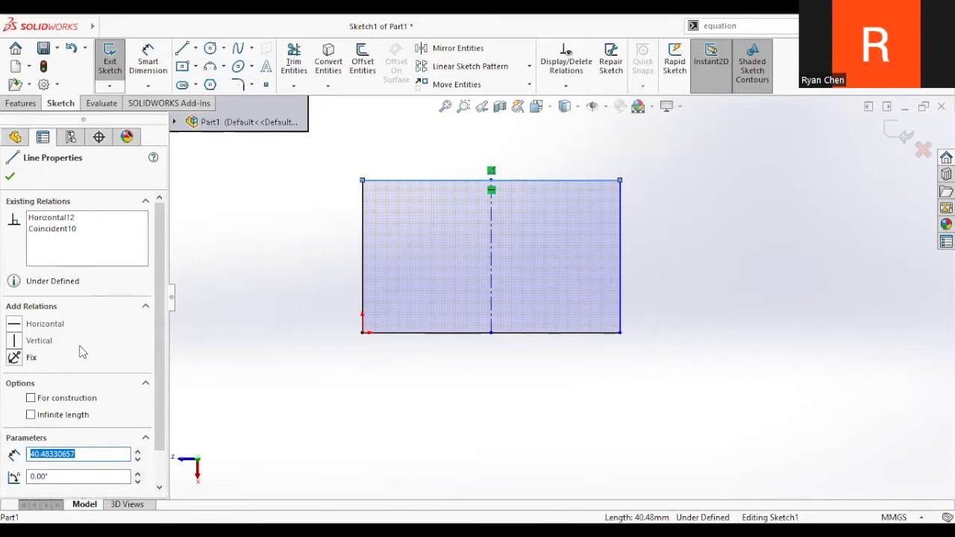
pyautogui.click(32, 399)
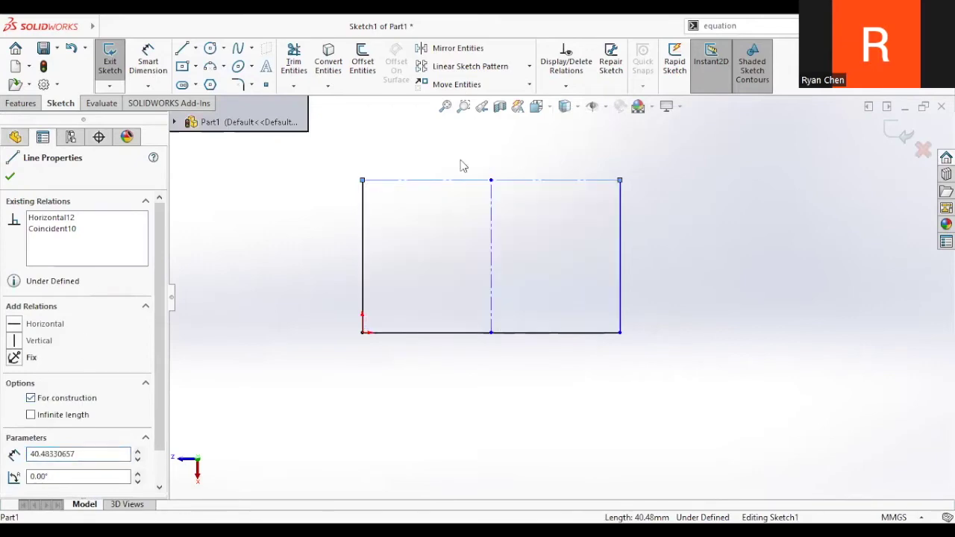
pyautogui.click(9, 177)
pyautogui.scroll(3, 716, 242)
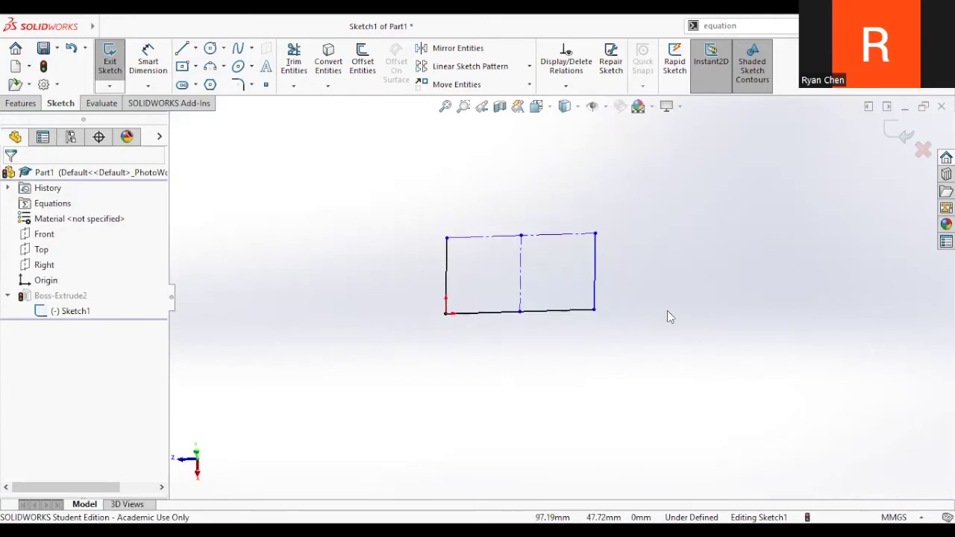
pyautogui.hotkey('ctrl', 'b')
# - Show the sketch problem, repair the open contour, and inspect the top line
pyautogui.moveTo(441, 152); pyautogui.dragTo(419, 143)
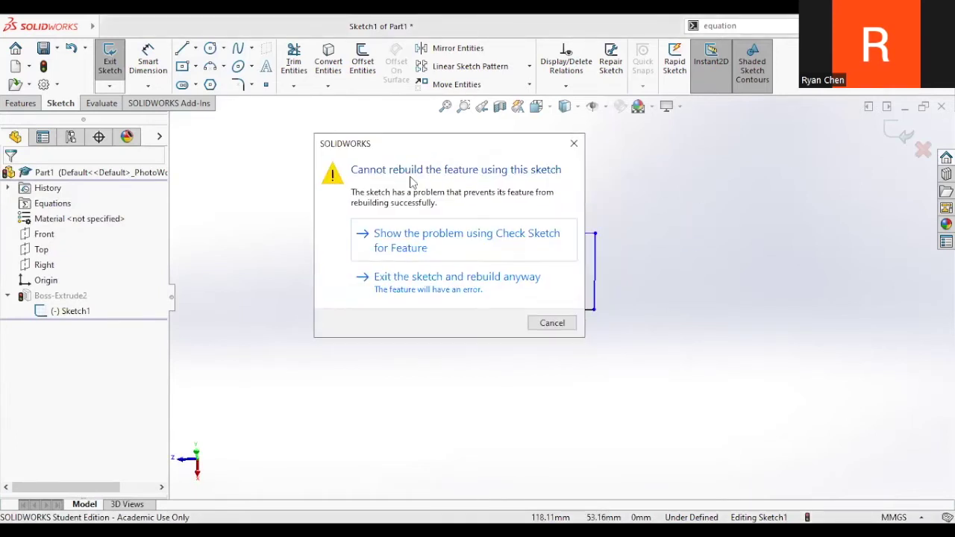
pyautogui.click(468, 253)
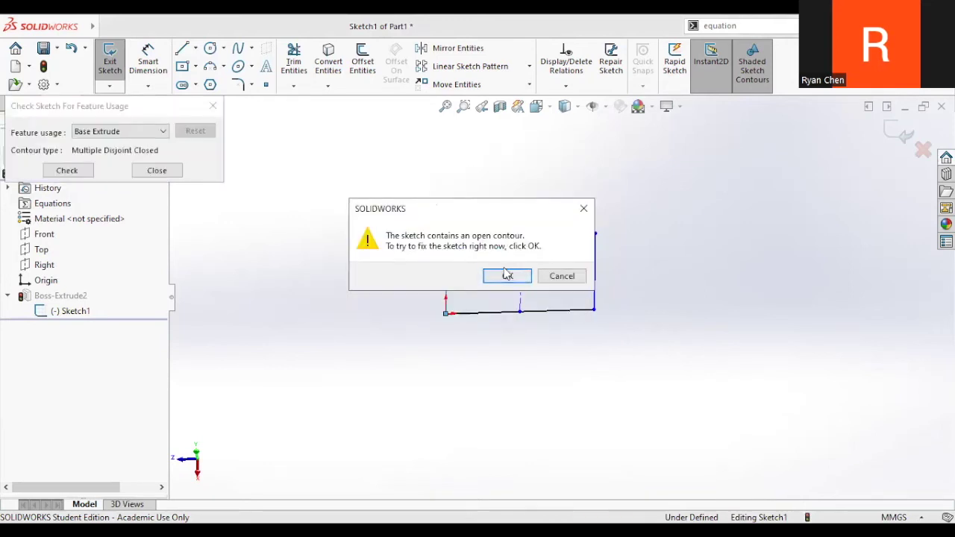
pyautogui.press('Return')
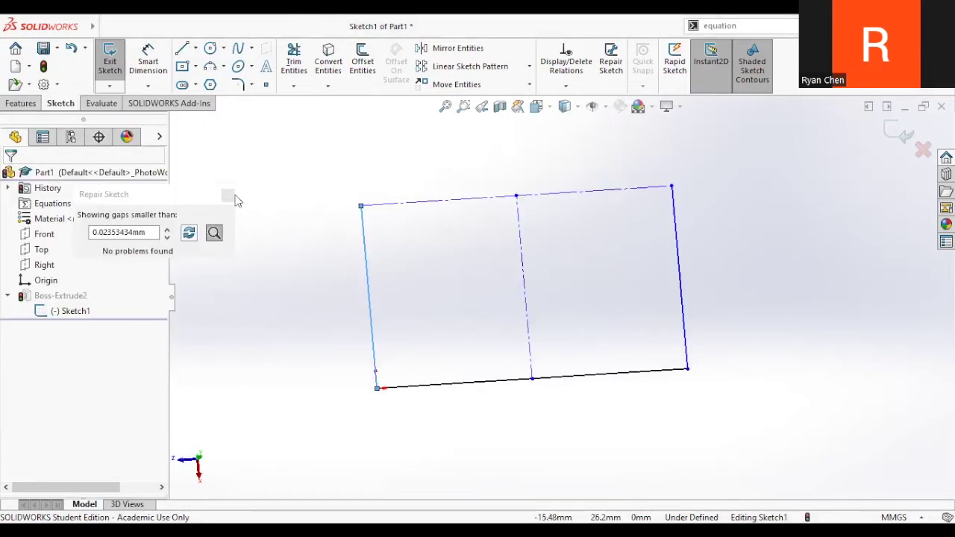
pyautogui.click(460, 203)
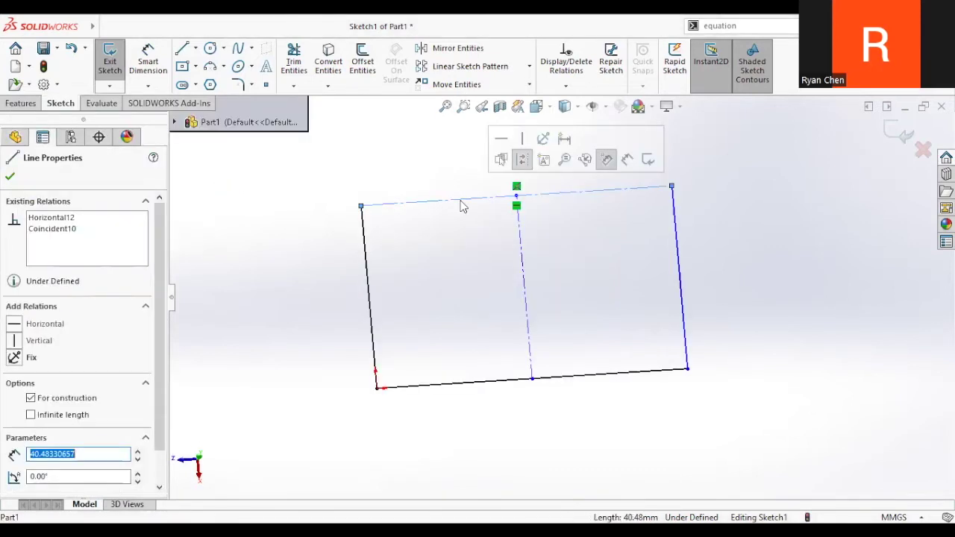
pyautogui.click(616, 241)
pyautogui.moveTo(767, 284)
pyautogui.mouseDown(button='middle')
pyautogui.moveTo(757, 309)
pyautogui.moveTo(621, 340)
pyautogui.mouseUp(button='middle')
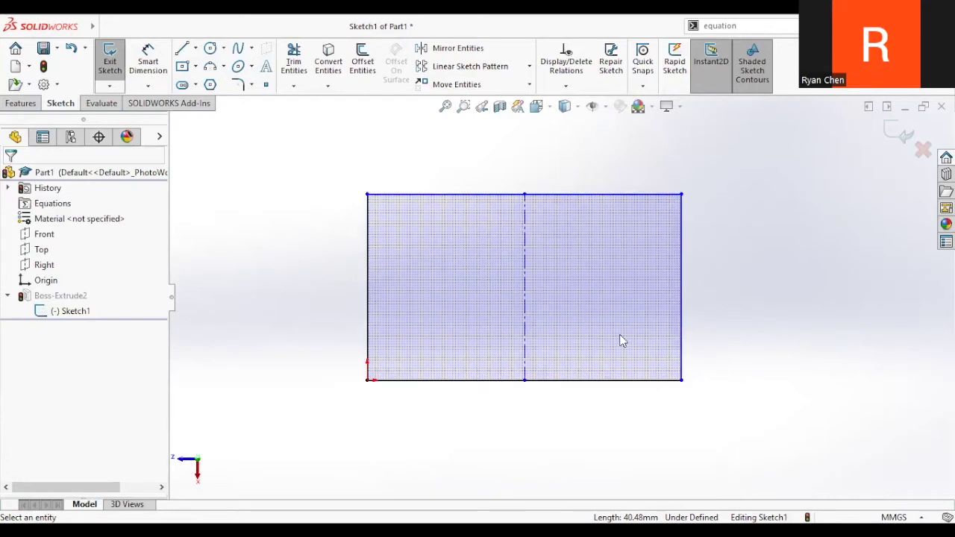
# - Cancel a trial Midpoint Line, then delete the rectangle and centerline
pyautogui.click(195, 48)
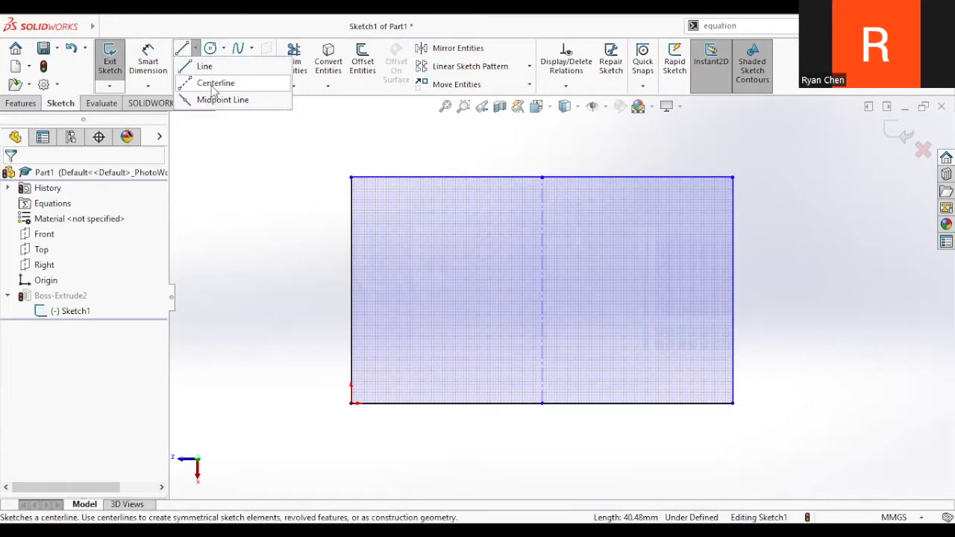
pyautogui.click(228, 103)
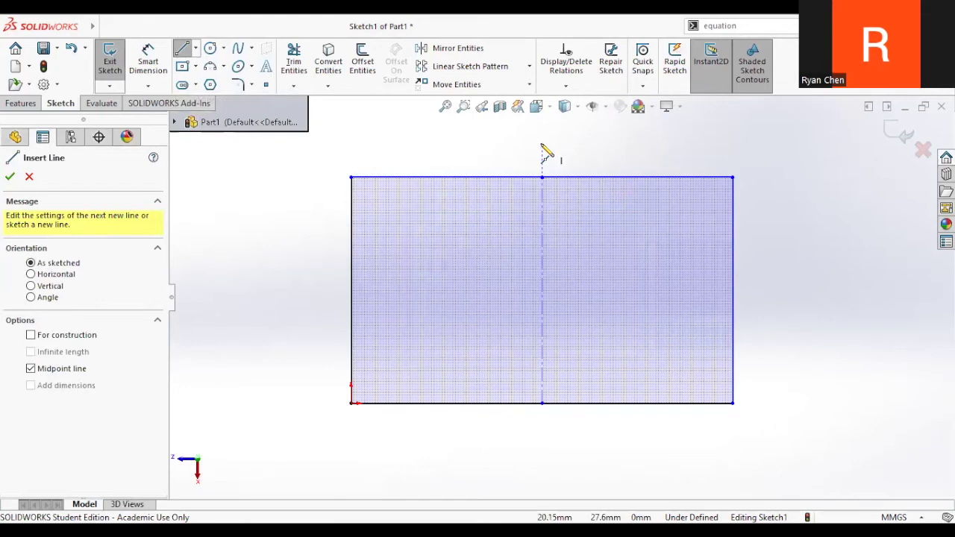
pyautogui.click(542, 144)
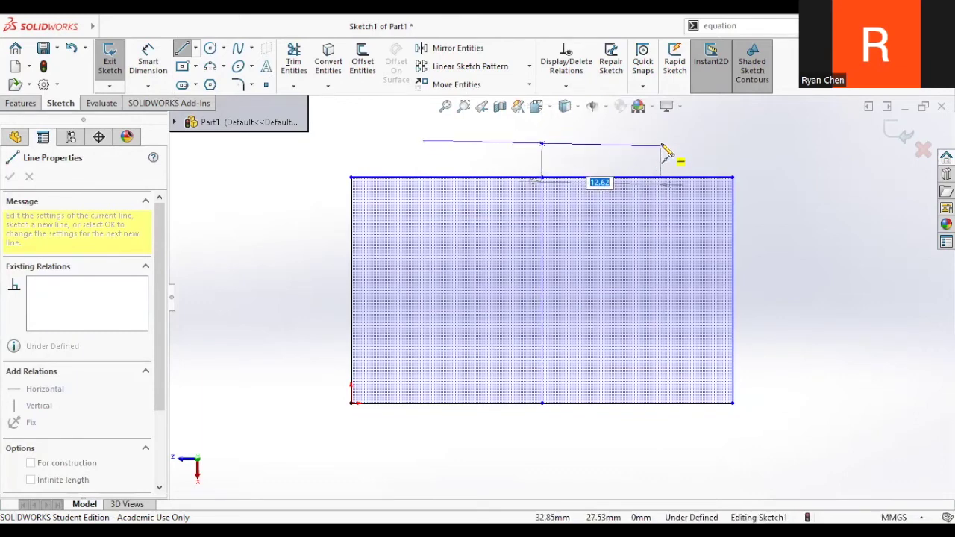
pyautogui.press('Escape')
pyautogui.moveTo(290, 129)
pyautogui.mouseDown()
pyautogui.moveTo(698, 348)
pyautogui.moveTo(825, 435)
pyautogui.mouseUp()
pyautogui.press('Delete')
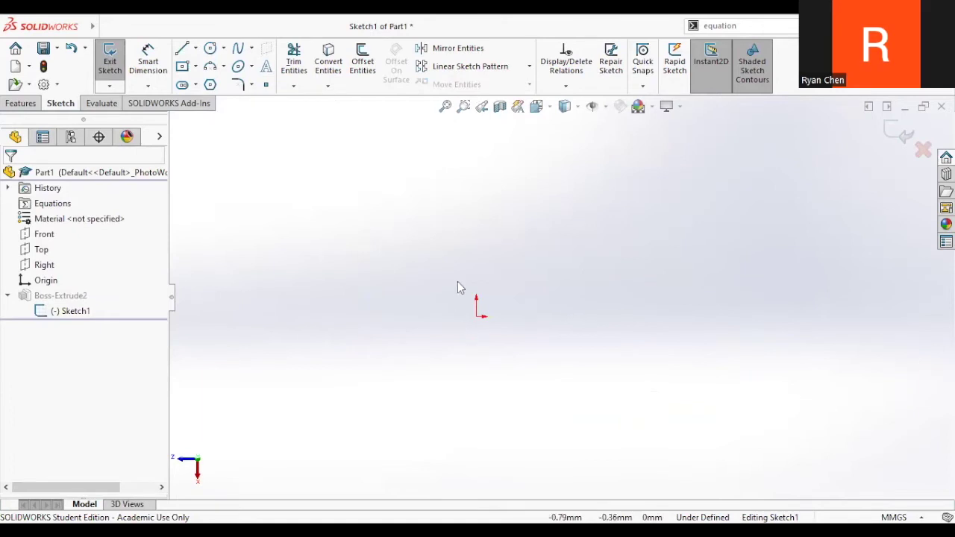
pyautogui.click(478, 316)
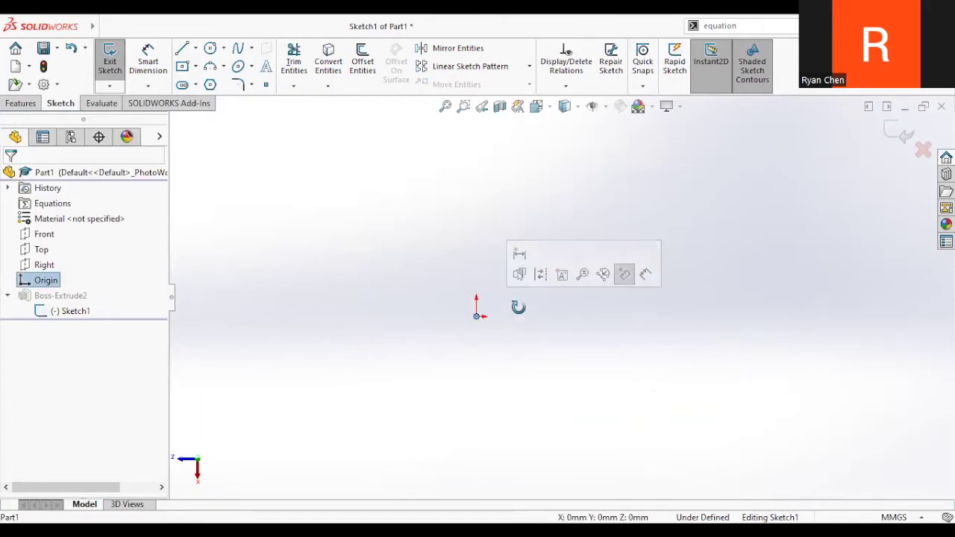
pyautogui.hotkey('ctrl', '8')
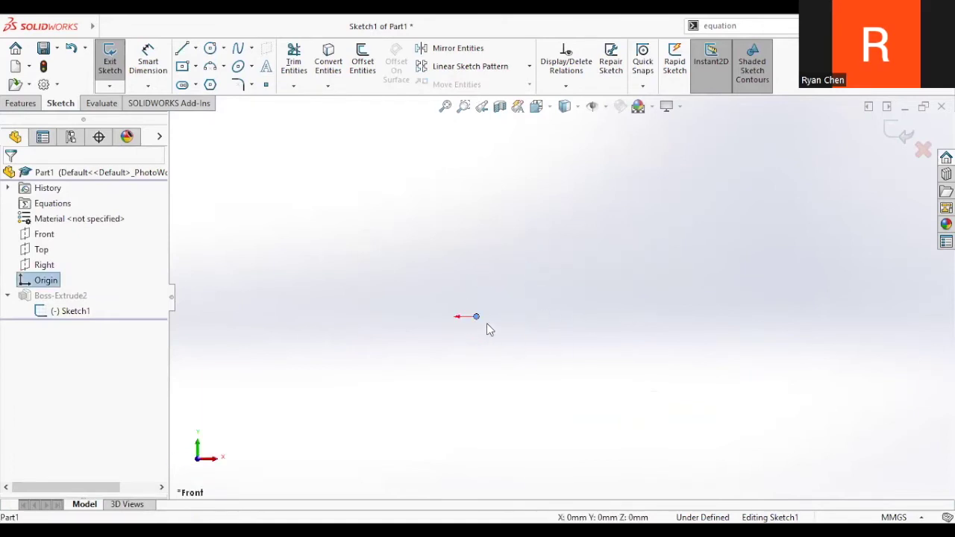
pyautogui.hotkey('ctrl', '7')
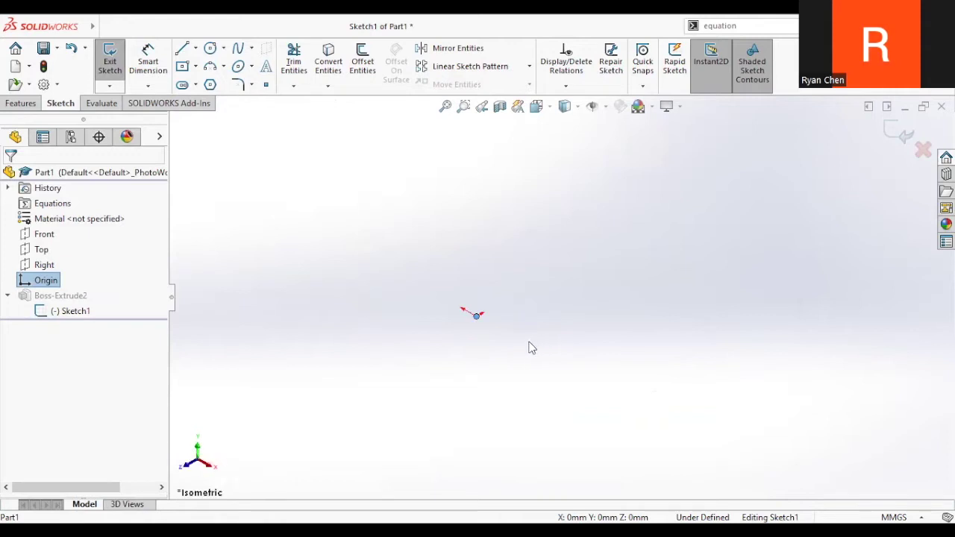
pyautogui.hotkey('ctrl', '8')
pyautogui.click(546, 371)
pyautogui.moveTo(545, 371); pyautogui.dragTo(492, 339, button='middle')
pyautogui.keyDown('ctrl'); pyautogui.moveTo(501, 251); pyautogui.dragTo(566, 224, button='middle'); pyautogui.keyUp('ctrl')
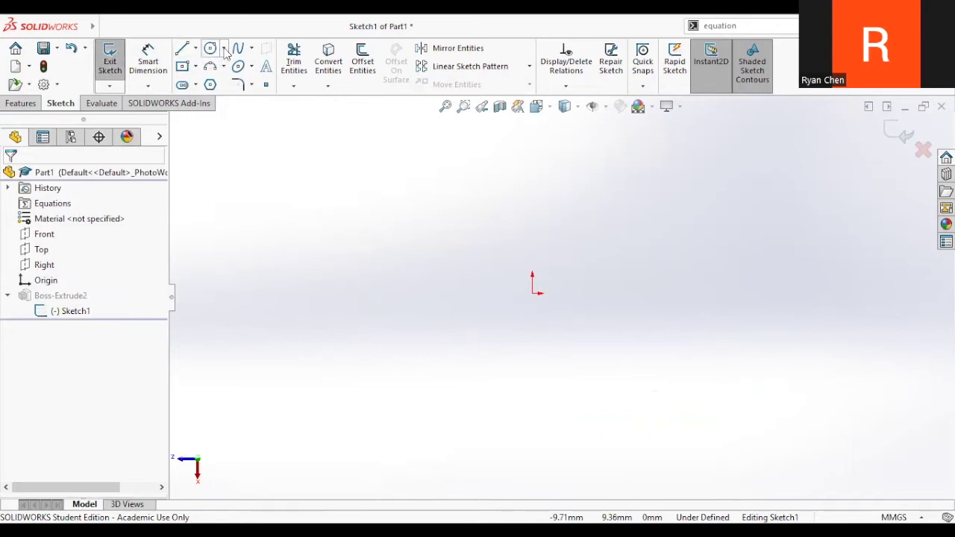
pyautogui.click(223, 49)
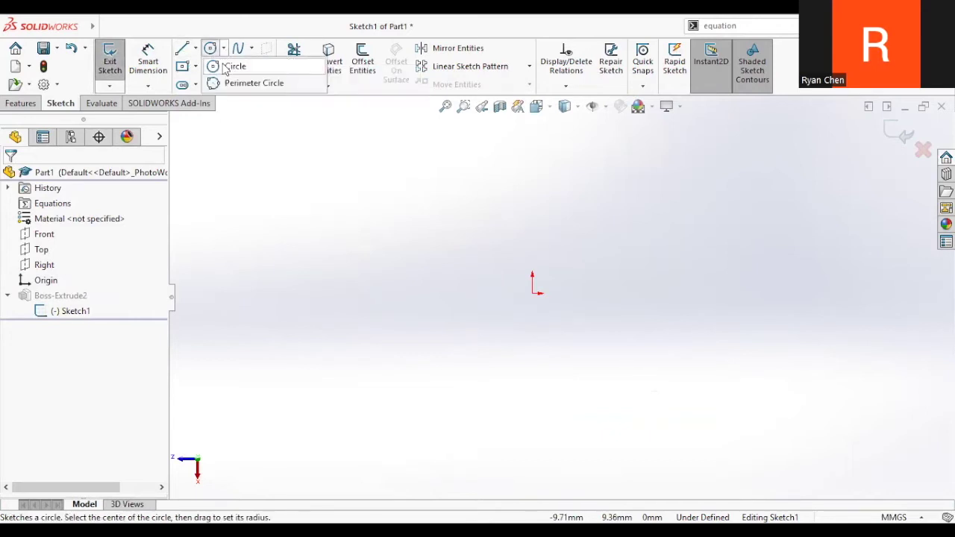
pyautogui.click(268, 69)
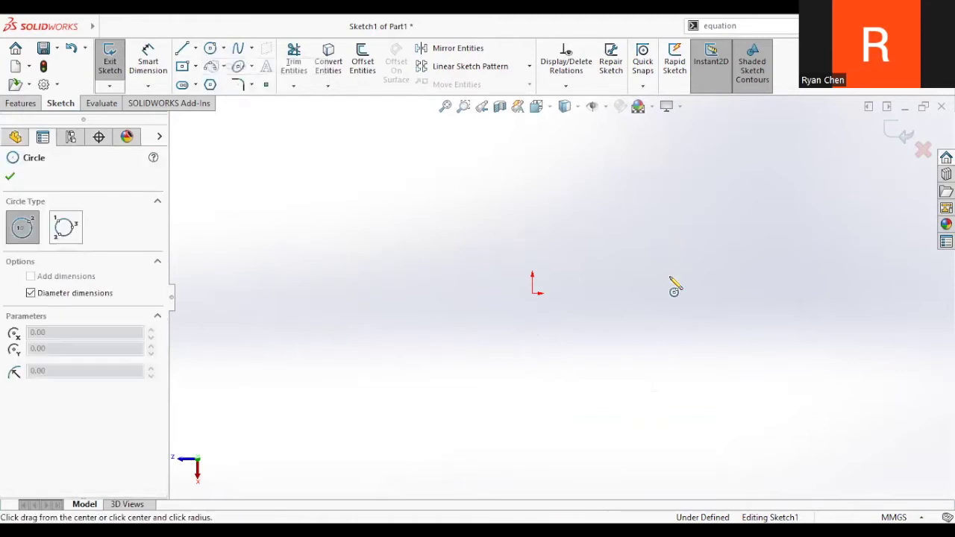
pyautogui.click(533, 294)
pyautogui.click(632, 358)
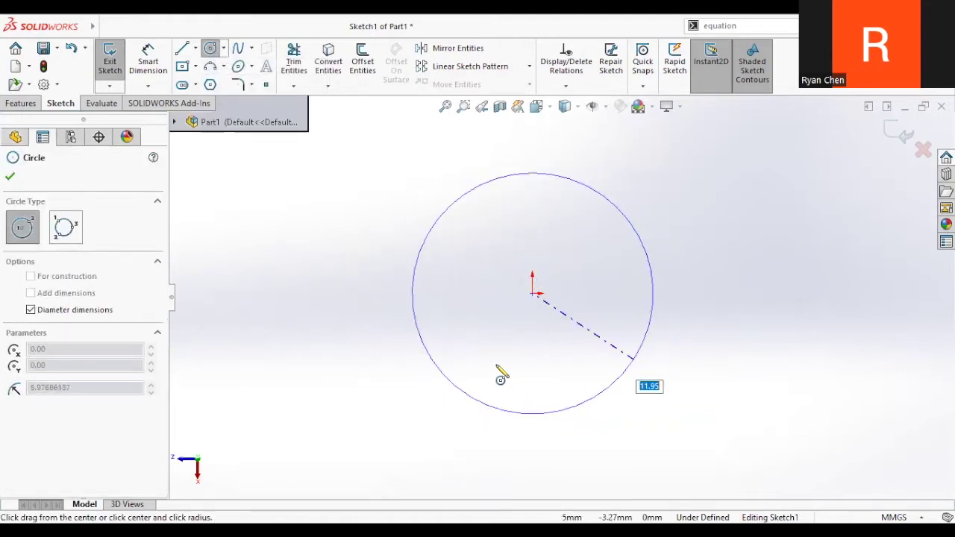
pyautogui.click(496, 358)
pyautogui.press('Escape')
pyautogui.click(224, 49)
pyautogui.click(250, 81)
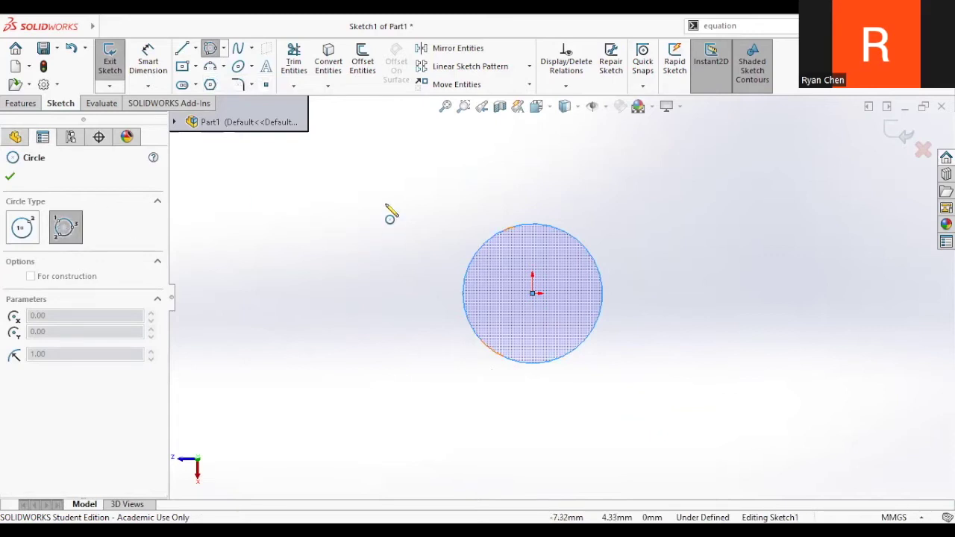
pyautogui.moveTo(371, 173); pyautogui.dragTo(387, 301)
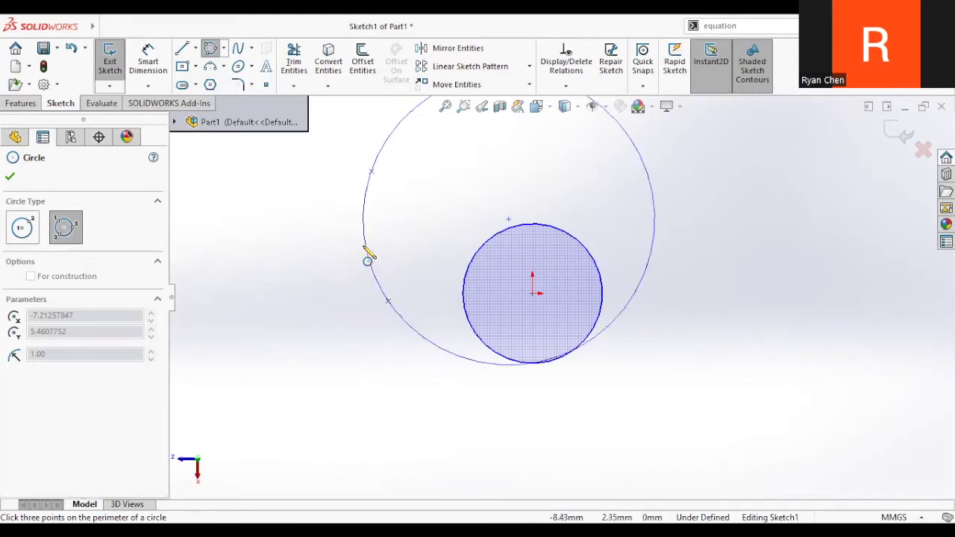
pyautogui.press('Escape')
pyautogui.moveTo(398, 181); pyautogui.dragTo(643, 398)
pyautogui.press('Delete')
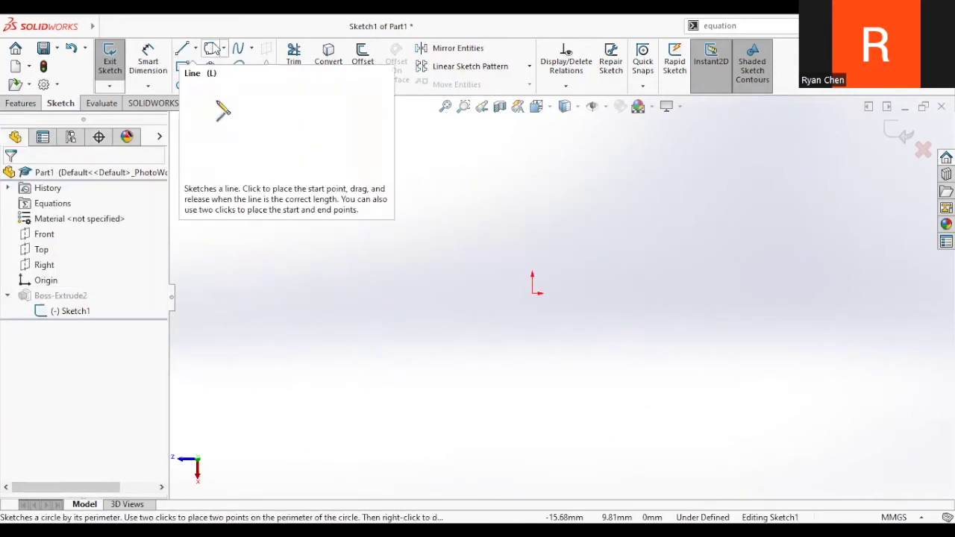
pyautogui.click(197, 68)
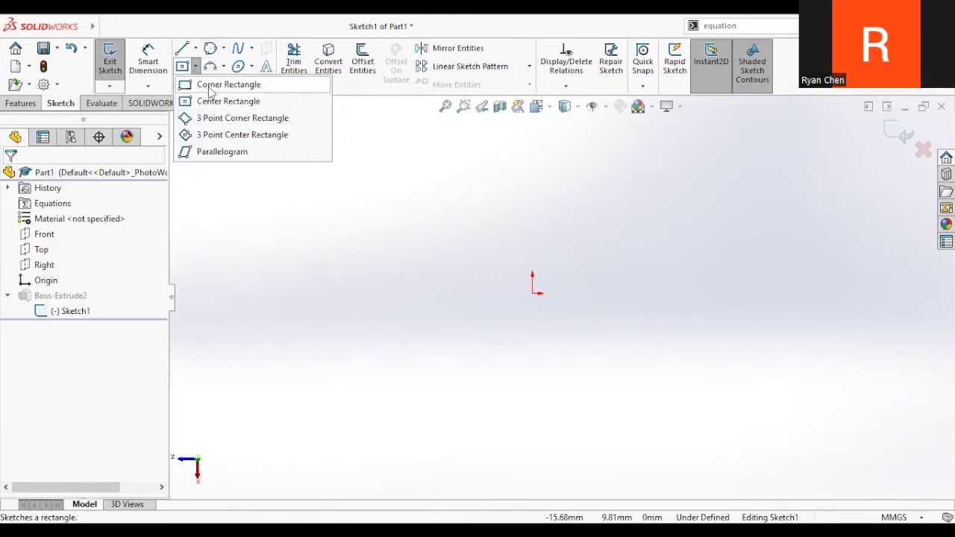
pyautogui.click(217, 85)
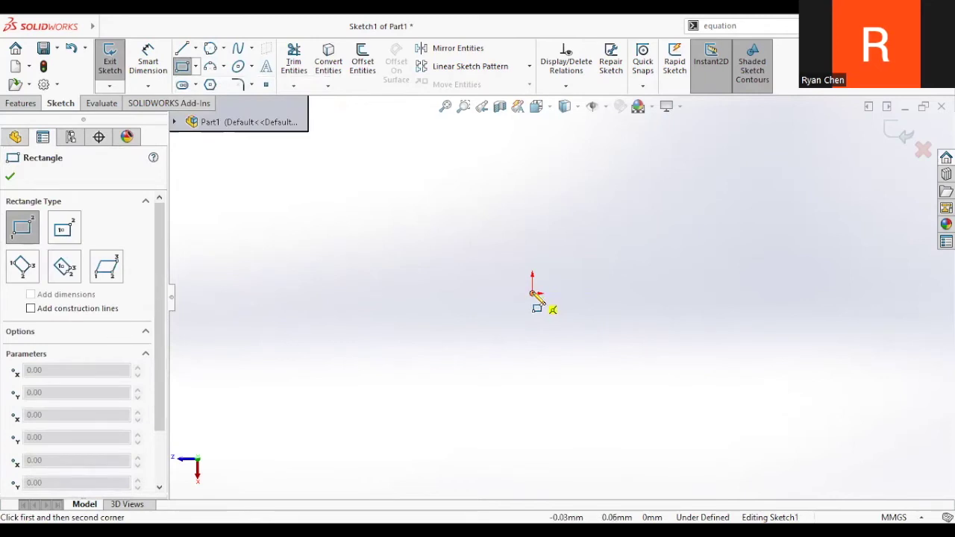
pyautogui.click(531, 293)
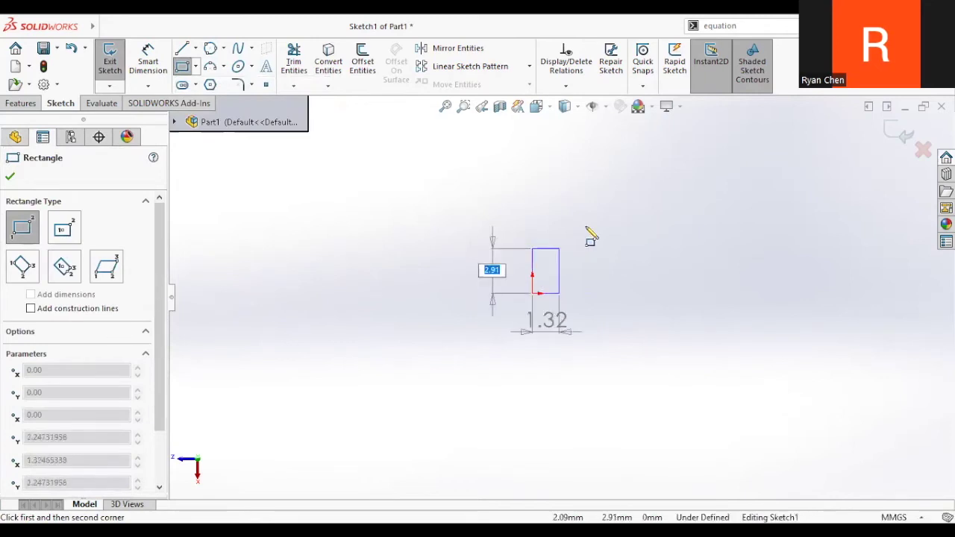
pyautogui.click(707, 188)
pyautogui.press('Escape')
pyautogui.moveTo(495, 154); pyautogui.dragTo(785, 350)
pyautogui.press('Delete')
pyautogui.click(182, 66)
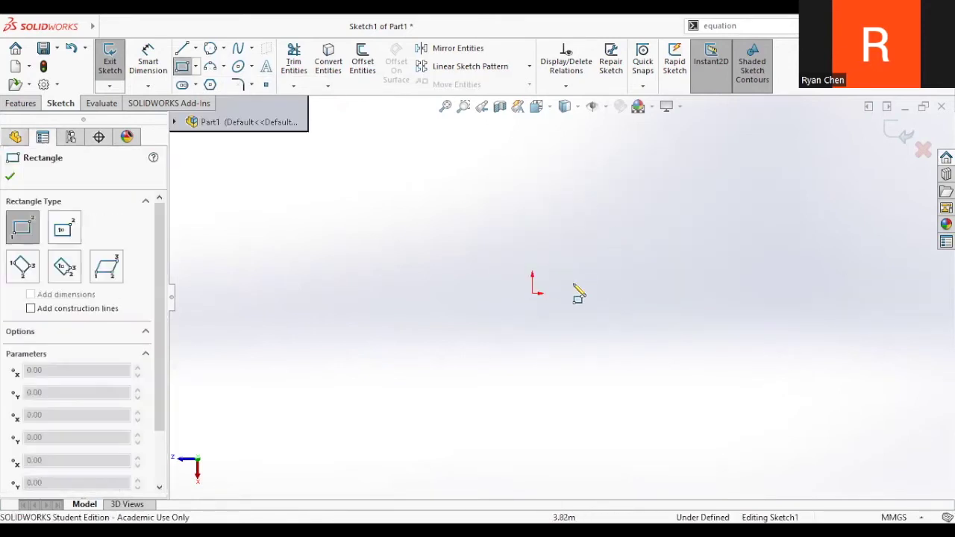
pyautogui.click(532, 293)
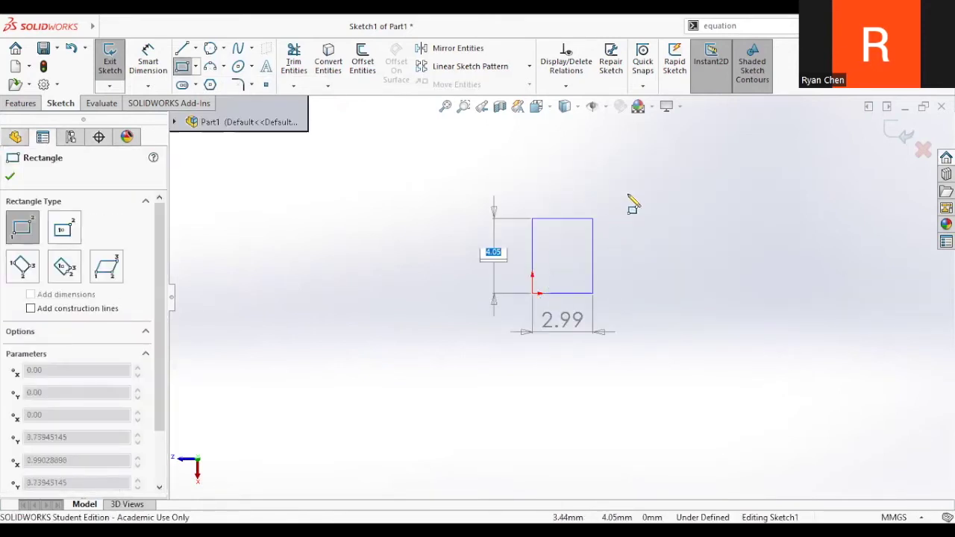
pyautogui.click(687, 171)
pyautogui.press('Escape')
pyautogui.press('d')
pyautogui.click(533, 228)
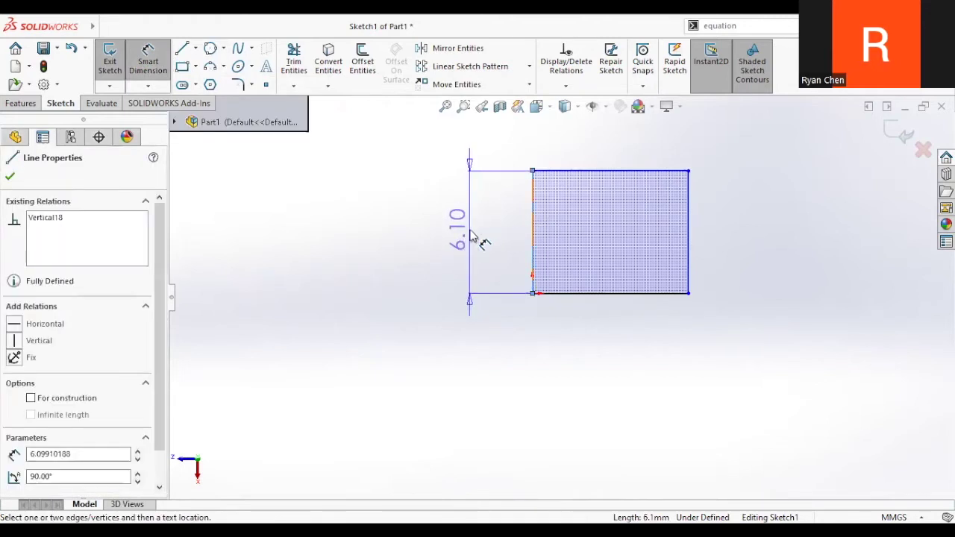
pyautogui.press('Escape')
pyautogui.hotkey('ctrl', 'z')
pyautogui.click(182, 65)
pyautogui.click(532, 293)
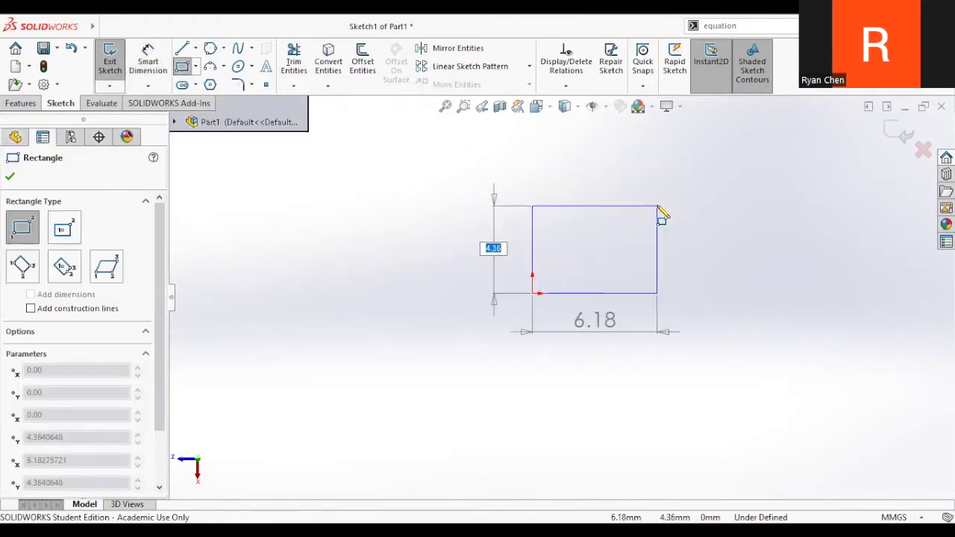
pyautogui.write('5')
pyautogui.press('Tab')
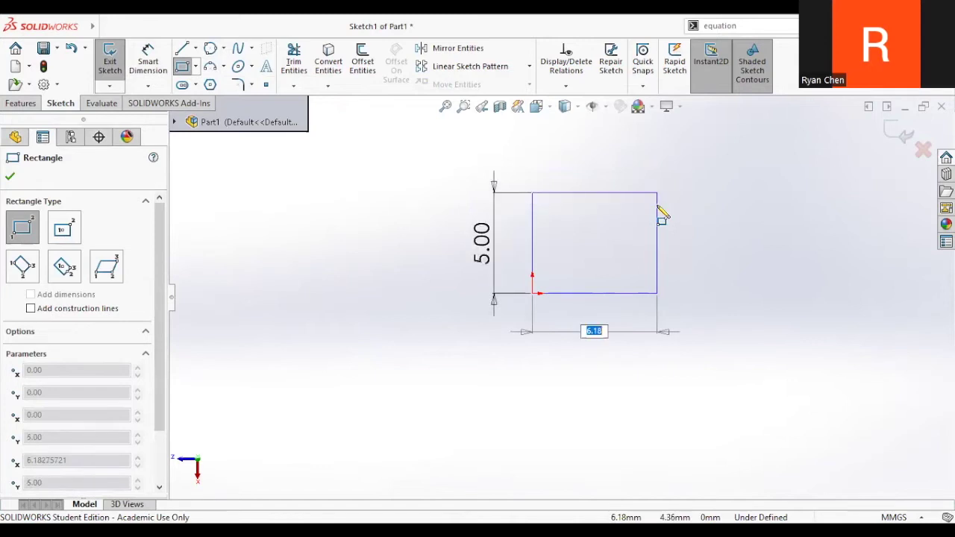
pyautogui.write('5')
pyautogui.press('Return')
pyautogui.press('Escape')
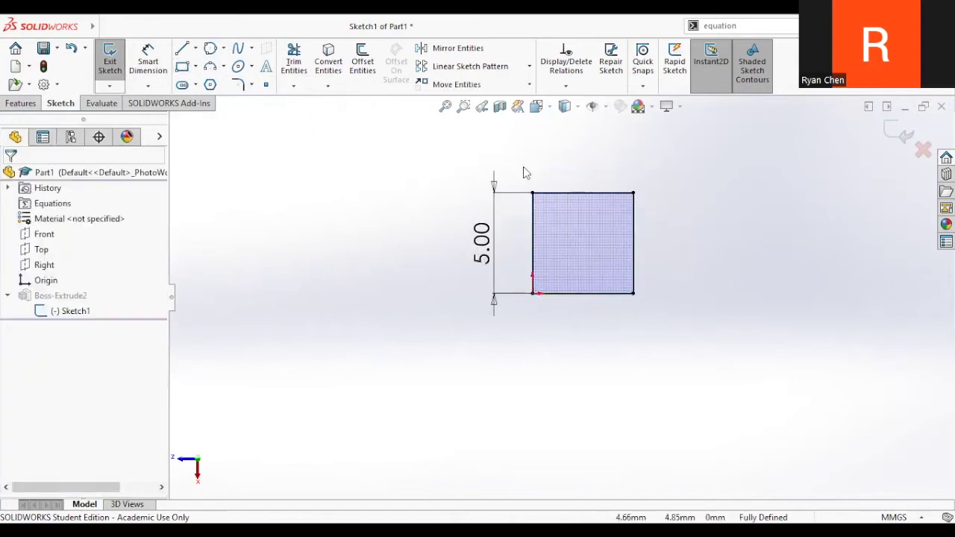
pyautogui.moveTo(443, 154)
pyautogui.mouseDown()
pyautogui.moveTo(721, 326)
pyautogui.moveTo(727, 349)
pyautogui.mouseUp()
pyautogui.press('Delete')
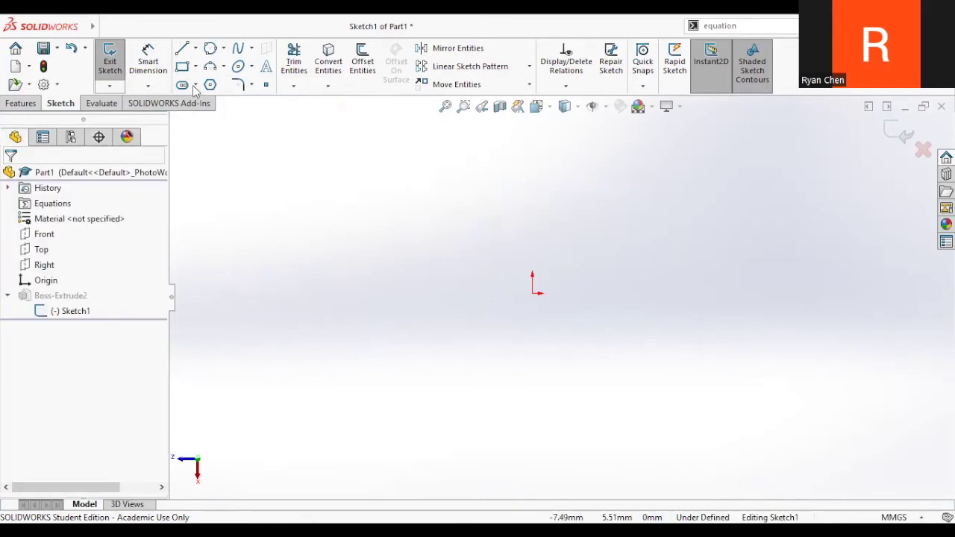
# - Cancel the centre rectangle started at the origin and the line tool, leaving the sketch empty
pyautogui.click(531, 292)
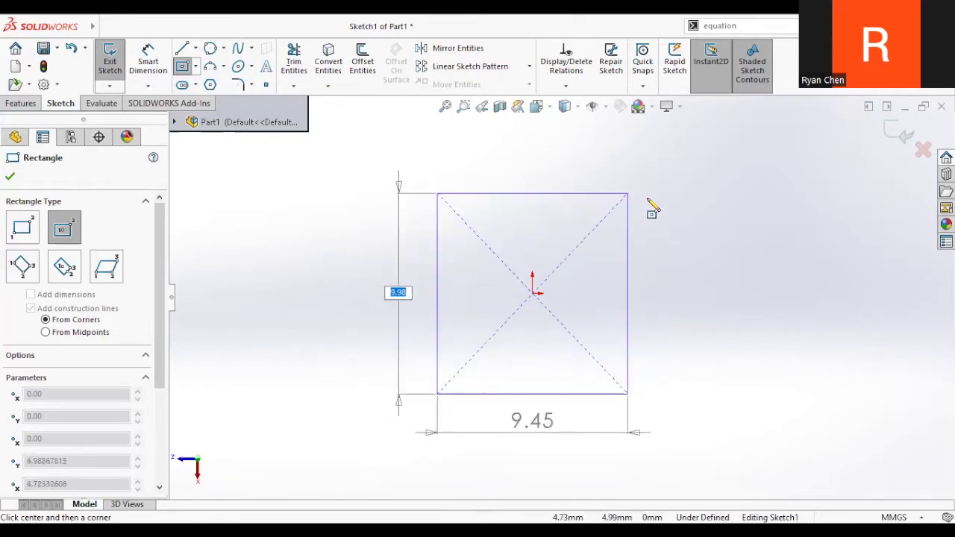
pyautogui.press('Escape')
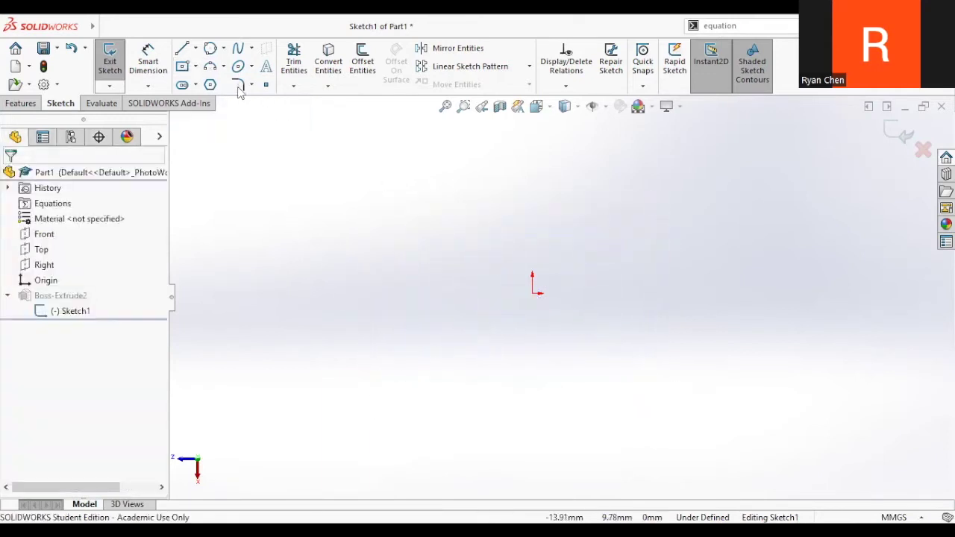
pyautogui.click(196, 67)
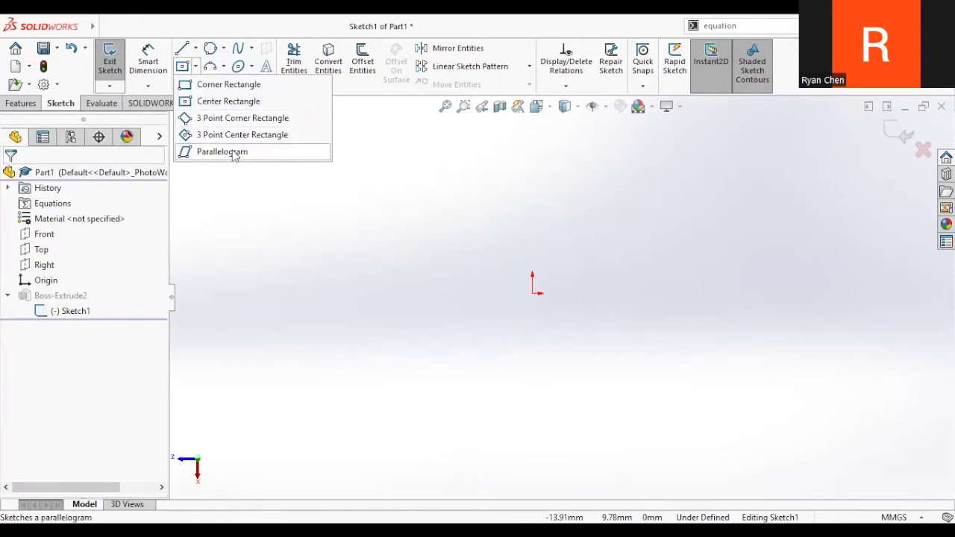
pyautogui.click(197, 69)
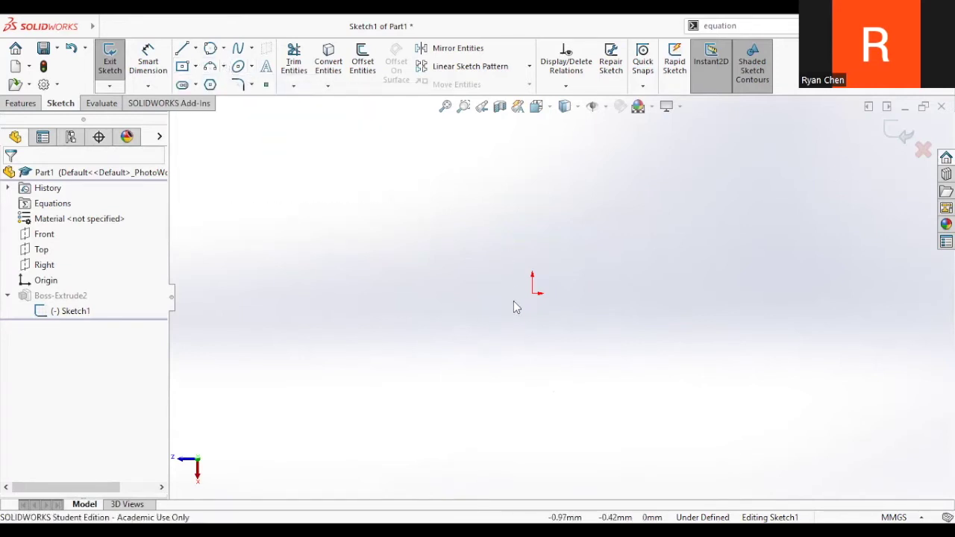
pyautogui.press('l')
pyautogui.press('Escape')
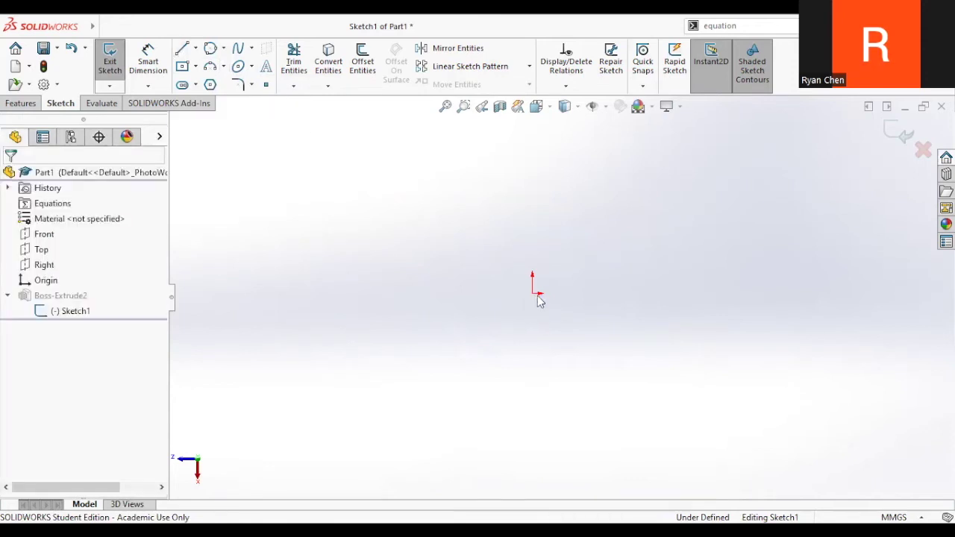
# - Draw two parallel vertical lines of equal height, the left one rising from the origin
pyautogui.press('l')
pyautogui.moveTo(531, 293); pyautogui.dragTo(532, 171)
pyautogui.press('Escape')
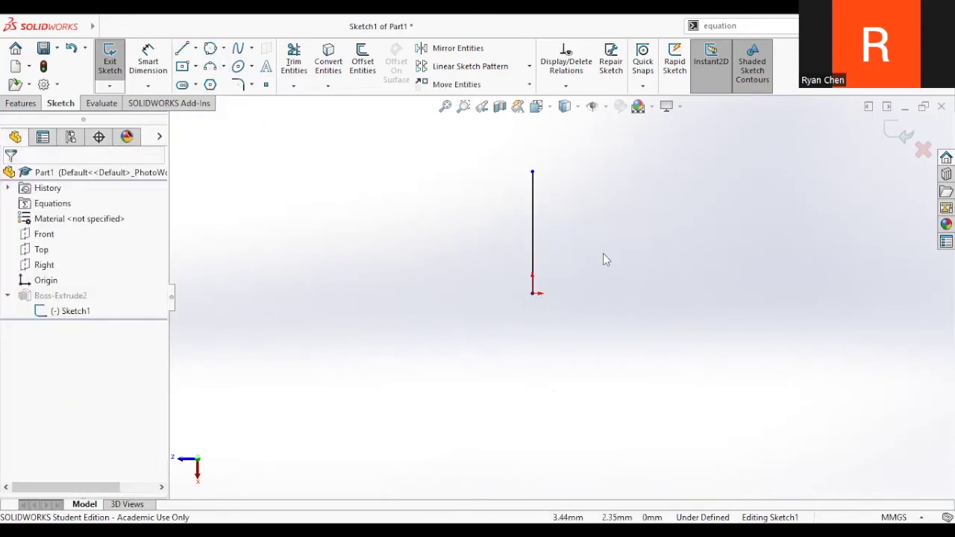
pyautogui.press('l')
pyautogui.moveTo(604, 293)
pyautogui.mouseDown()
pyautogui.moveTo(611, 187)
pyautogui.moveTo(599, 171)
pyautogui.mouseUp()
pyautogui.press('Escape')
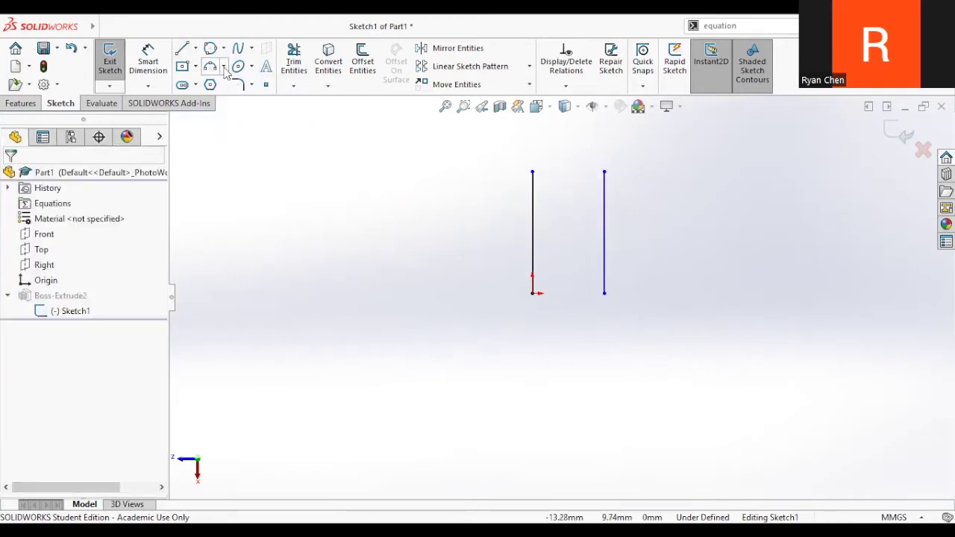
# - Add a tangent arc between the two line tops, then undo it
pyautogui.click(236, 102)
pyautogui.click(532, 171)
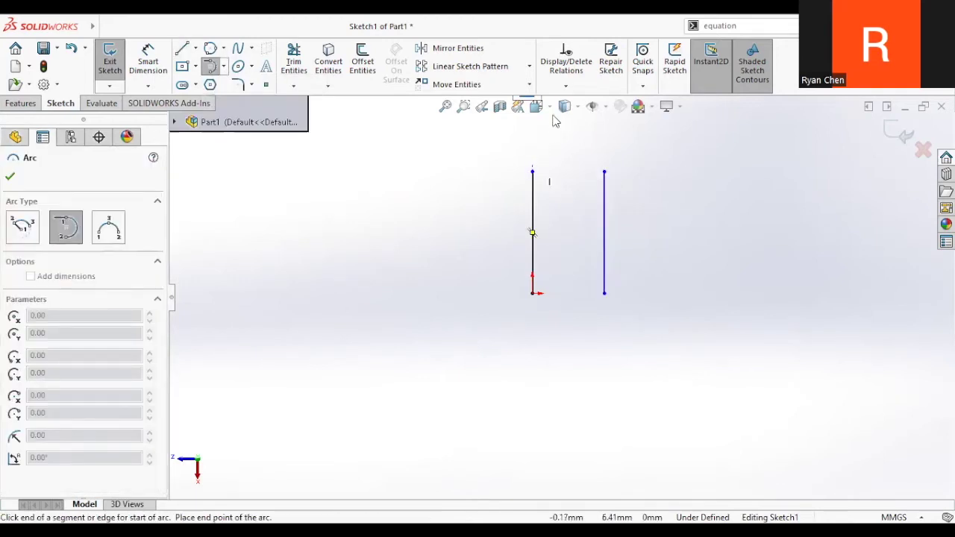
pyautogui.click(605, 171)
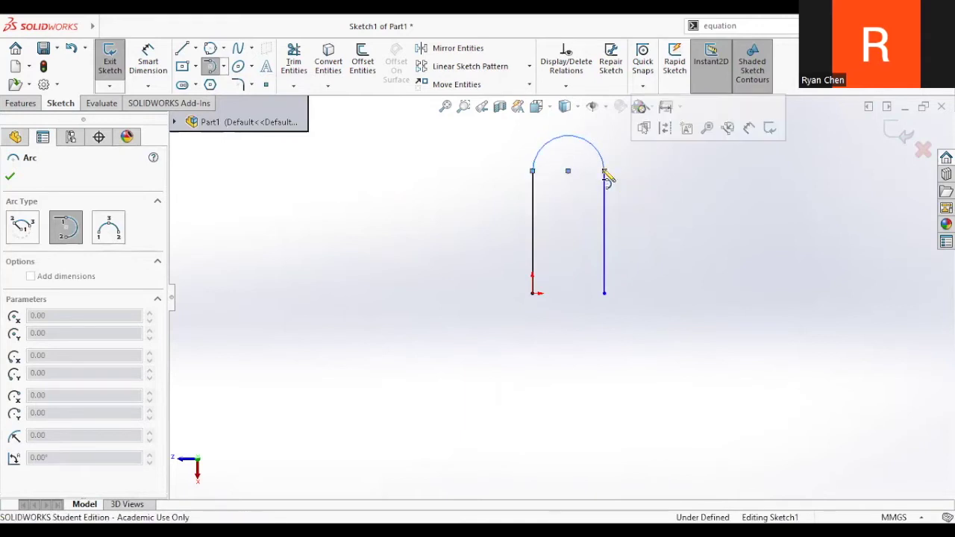
pyautogui.press('Escape')
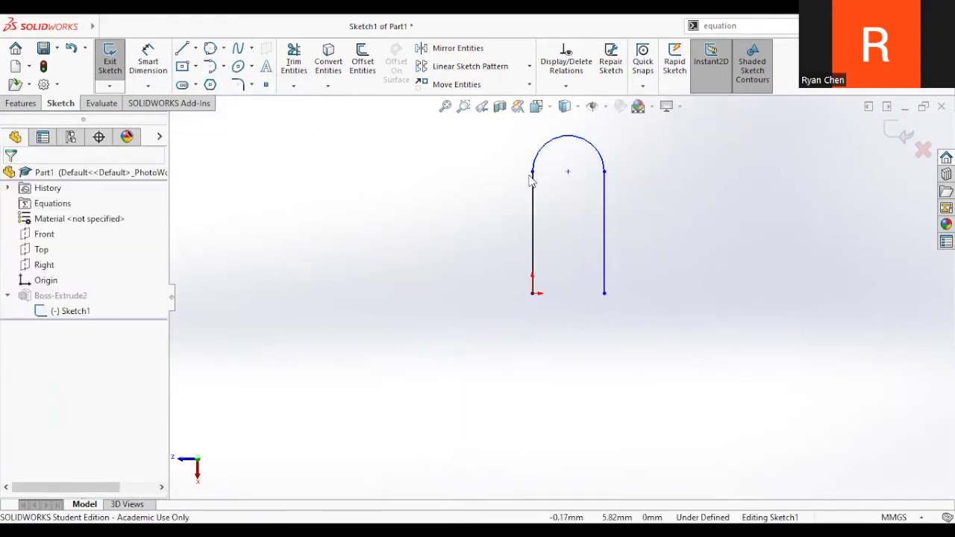
pyautogui.hotkey('ctrl', 'z')
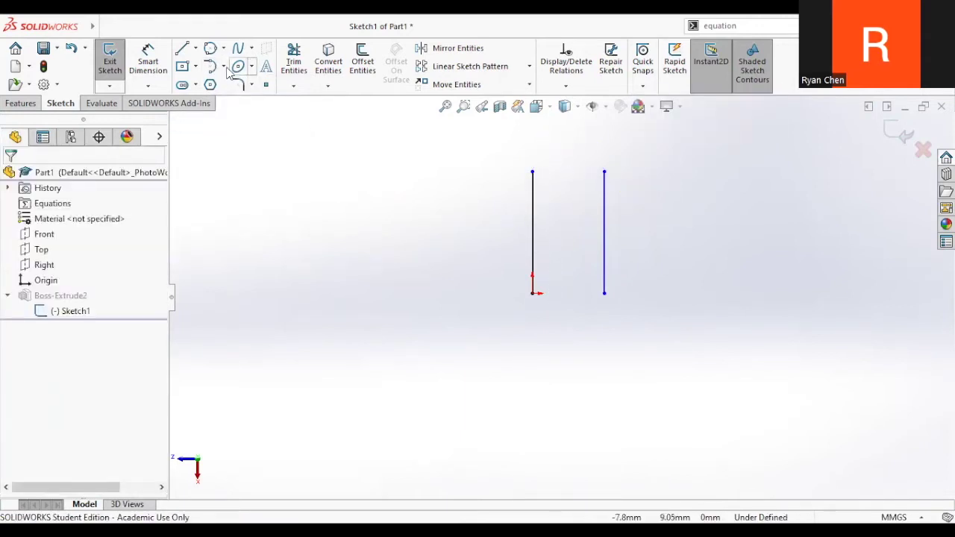
pyautogui.click(225, 67)
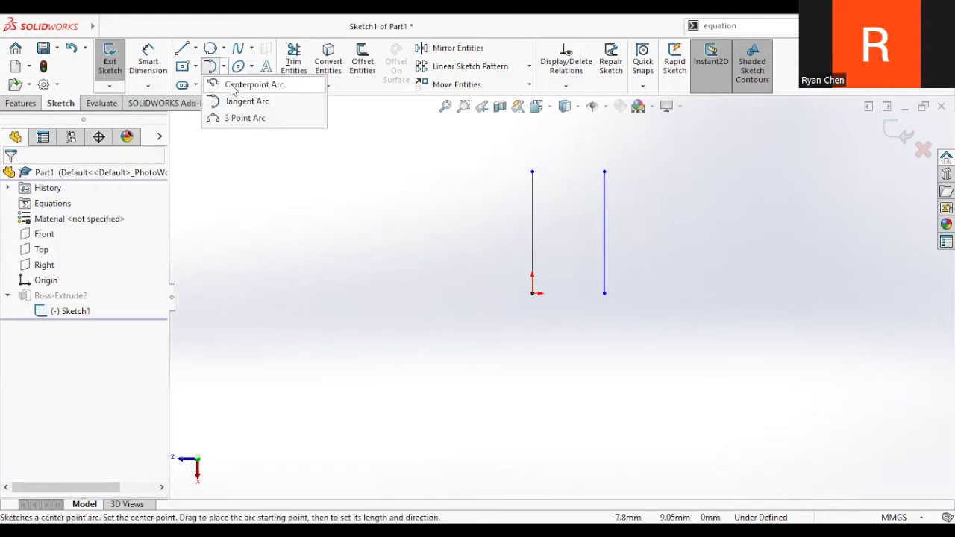
pyautogui.click(246, 84)
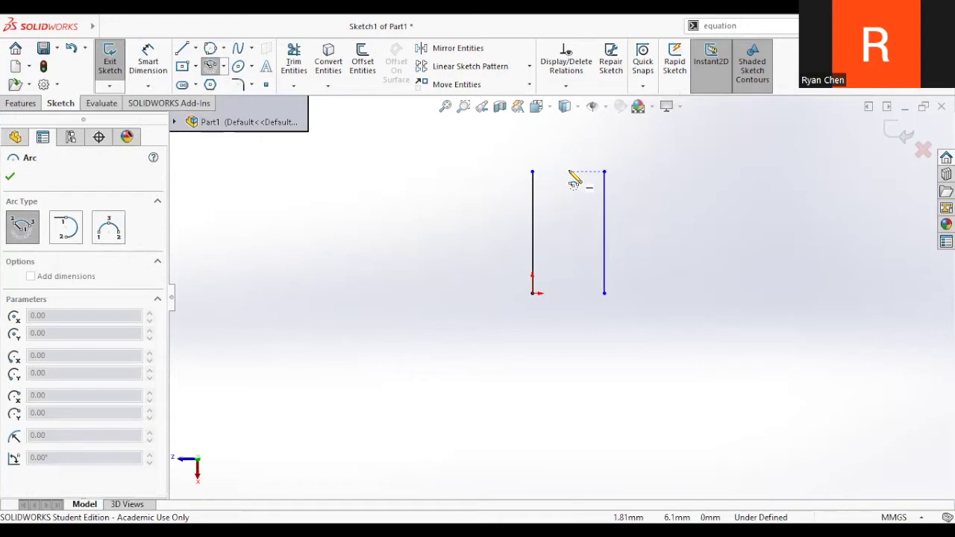
pyautogui.click(399, 369)
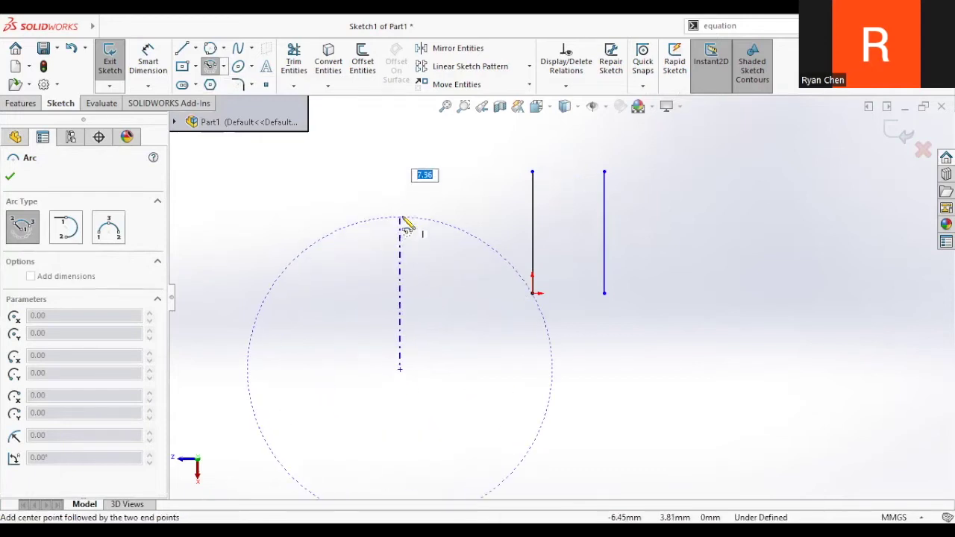
pyautogui.click(401, 218)
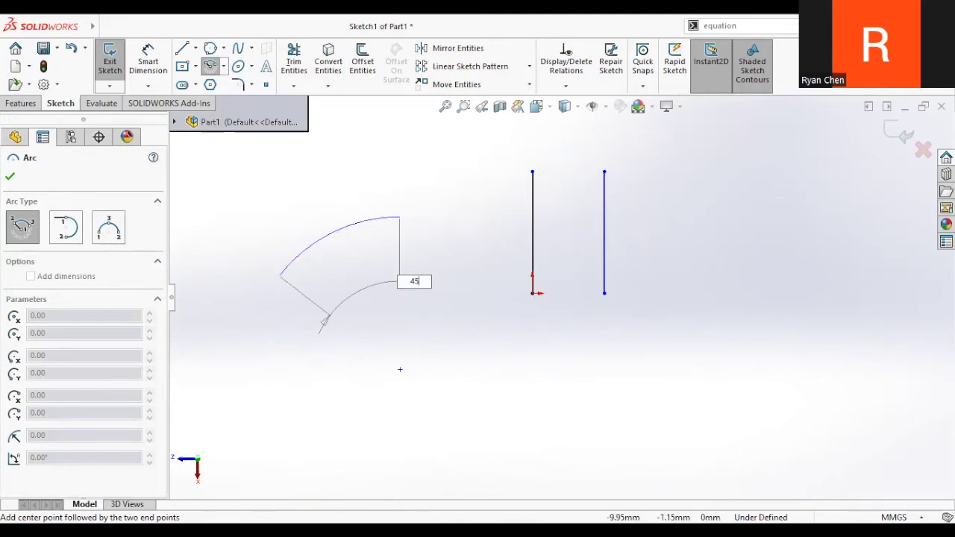
pyautogui.press('Return')
pyautogui.press('Escape')
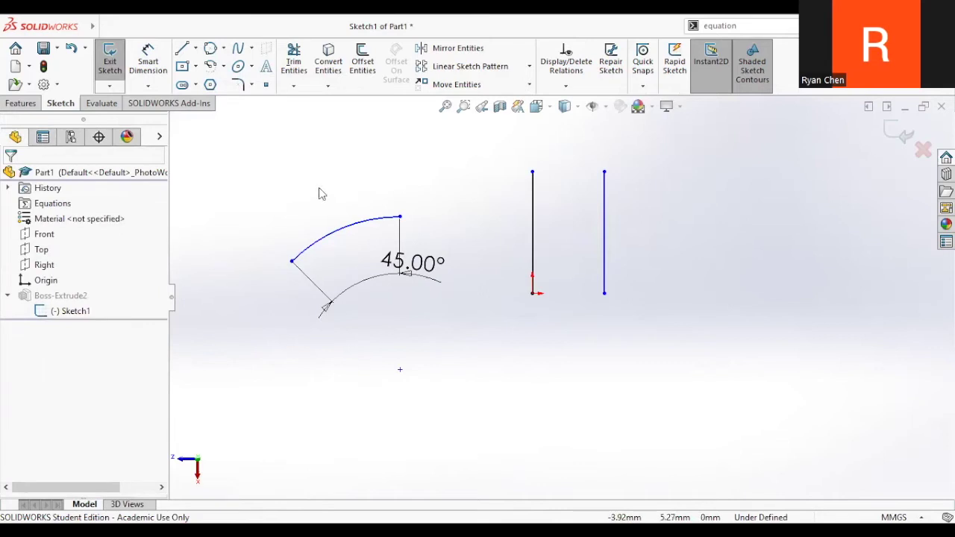
pyautogui.moveTo(269, 139); pyautogui.dragTo(450, 420)
pyautogui.press('Delete')
pyautogui.click(223, 66)
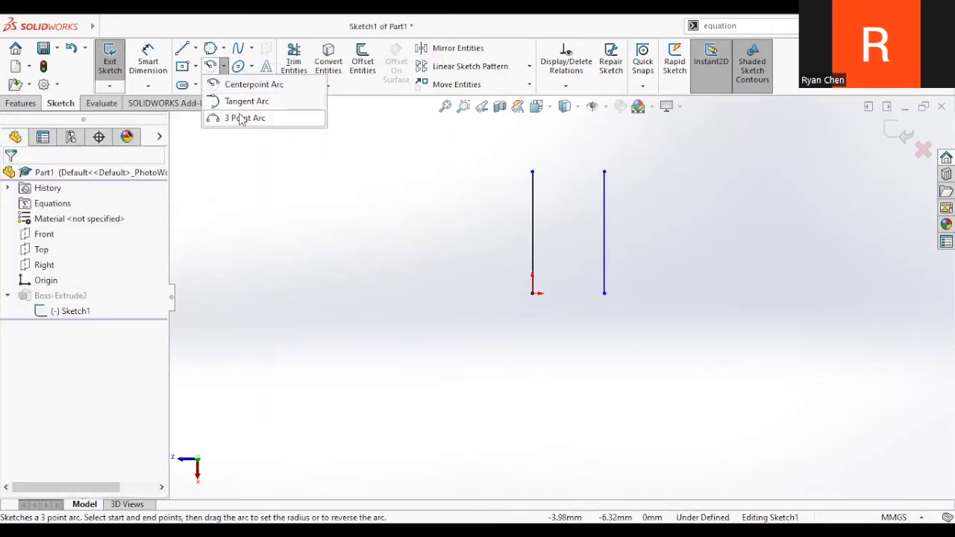
# - Start a 3 Point Arc between the two line tops, then cancel it
pyautogui.click(239, 117)
pyautogui.click(533, 172)
pyautogui.click(604, 172)
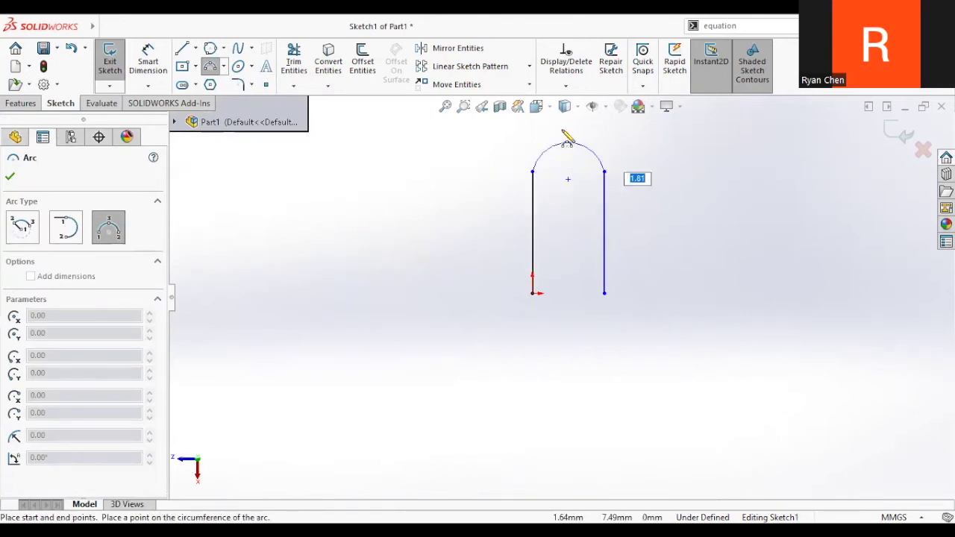
pyautogui.press('Escape')
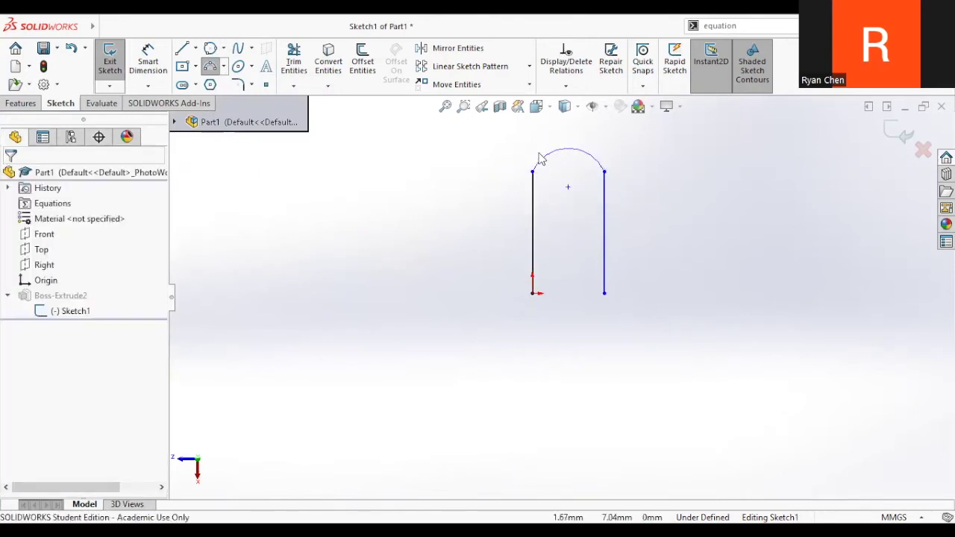
# - Box-select both vertical lines and delete them
pyautogui.moveTo(495, 145); pyautogui.dragTo(677, 330)
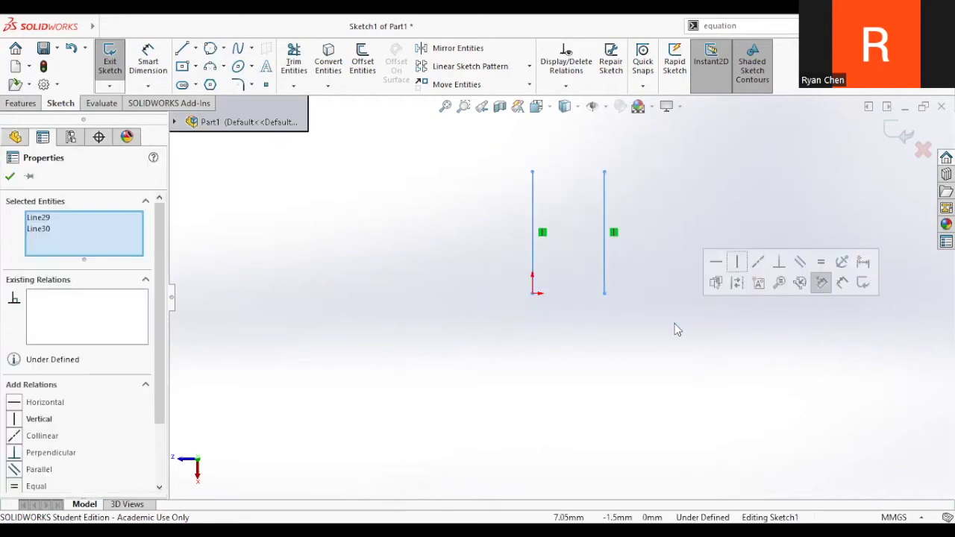
pyautogui.press('Delete')
pyautogui.click(196, 85)
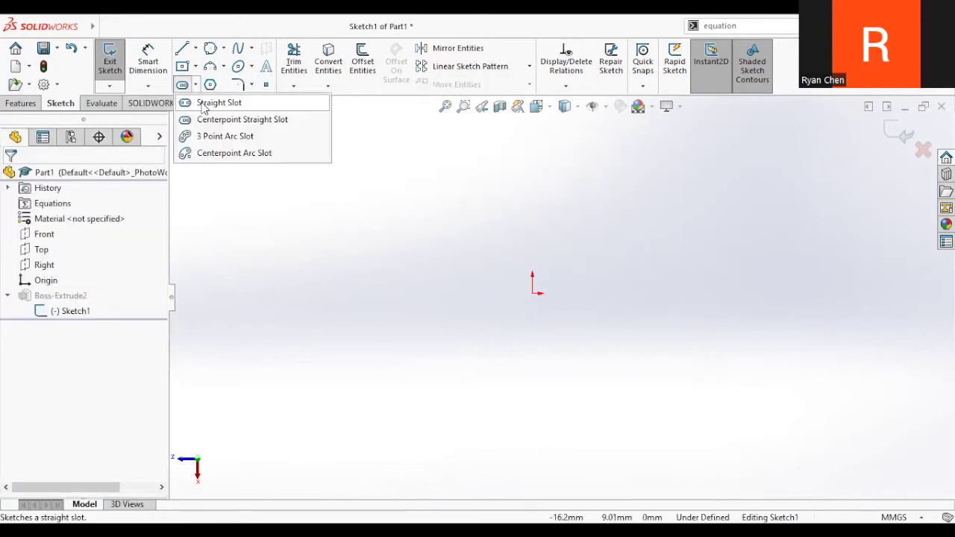
# - Try the Straight Slot and Perimeter Circle tools, cancelling each without drawing
pyautogui.click(196, 84)
pyautogui.click(216, 102)
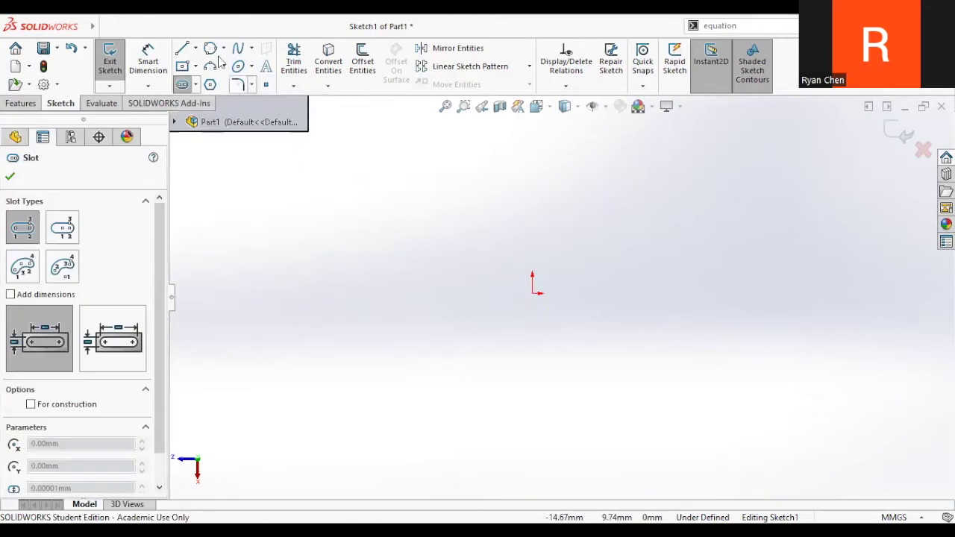
pyautogui.press('Escape')
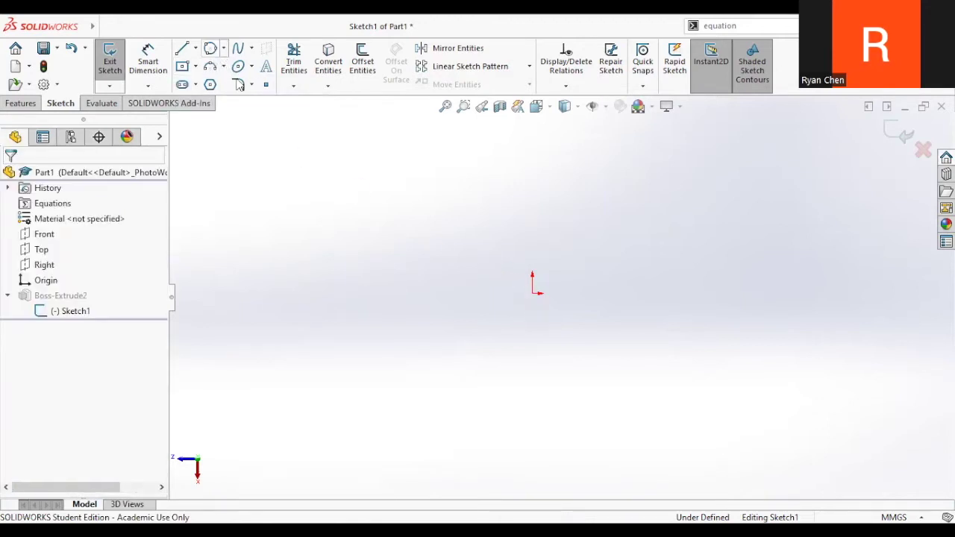
pyautogui.press('s')
pyautogui.click(349, 260)
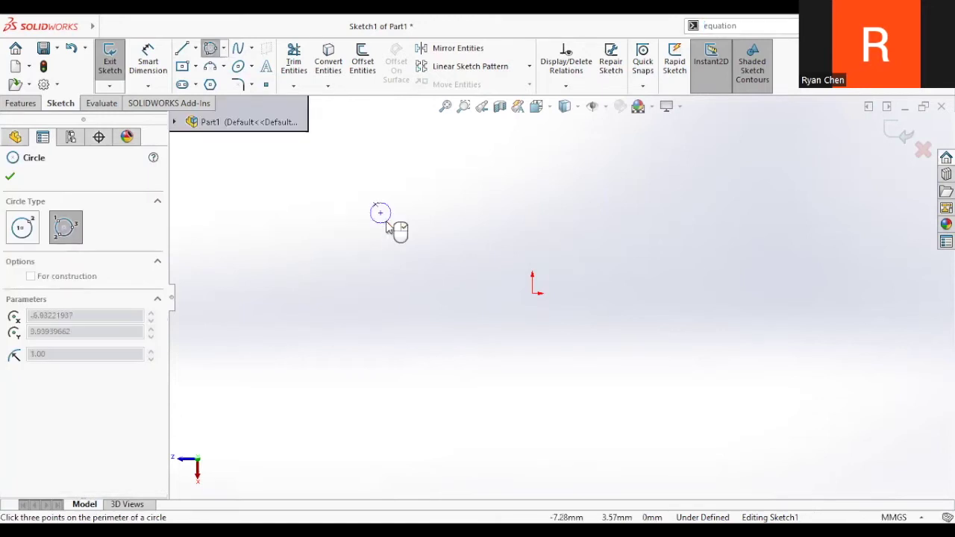
pyautogui.press('Escape')
# - Draw three centre-radius circles: two side by side above the origin, one below the left
pyautogui.press('s')
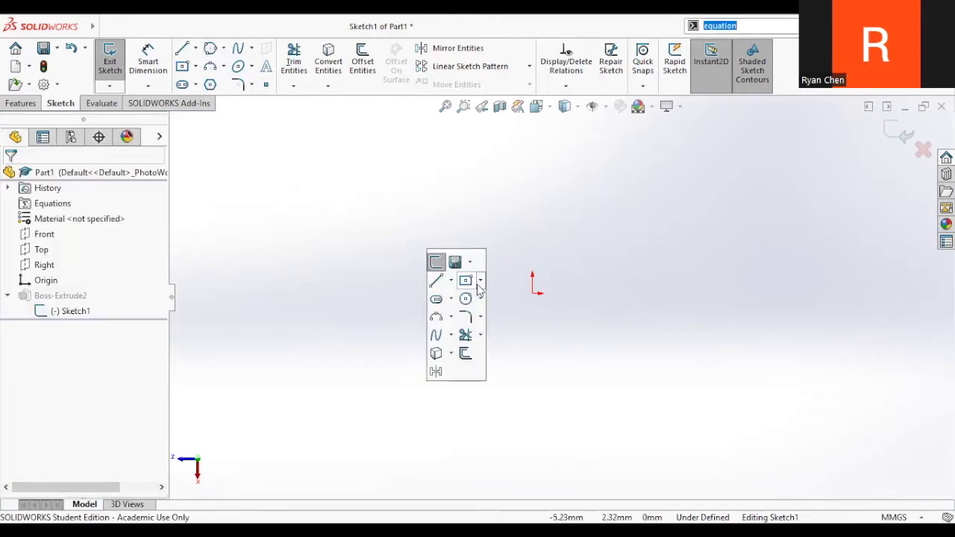
pyautogui.click(467, 300)
pyautogui.click(398, 194)
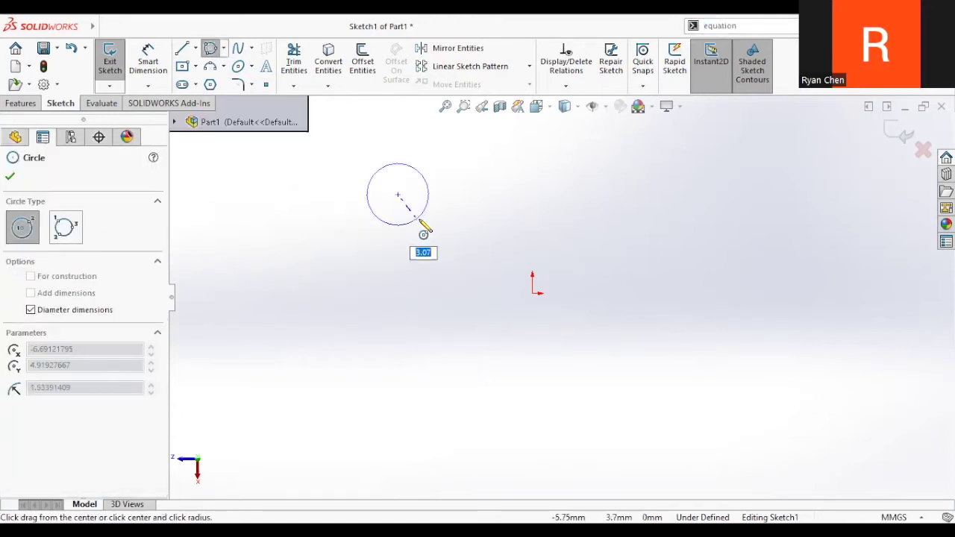
pyautogui.click(416, 217)
pyautogui.click(549, 194)
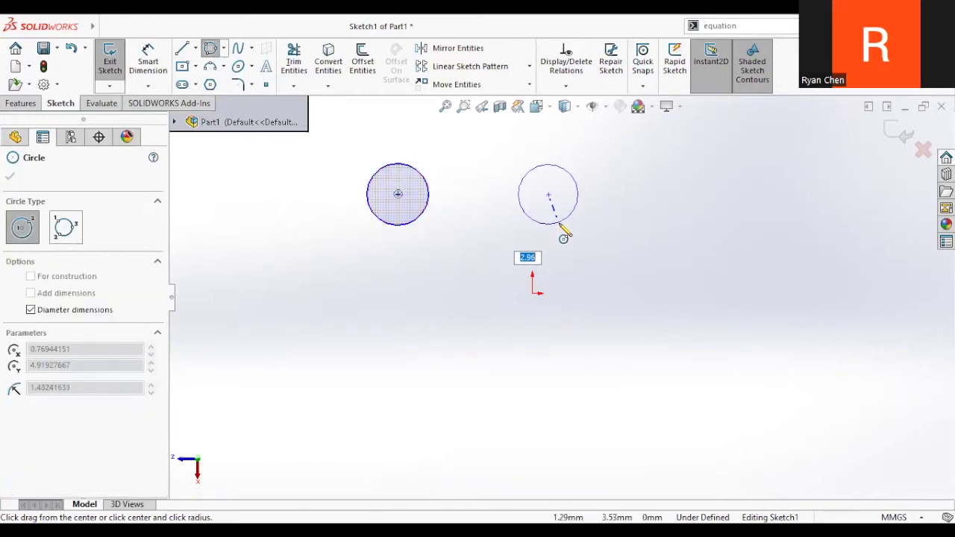
pyautogui.click(560, 226)
pyautogui.press('Escape')
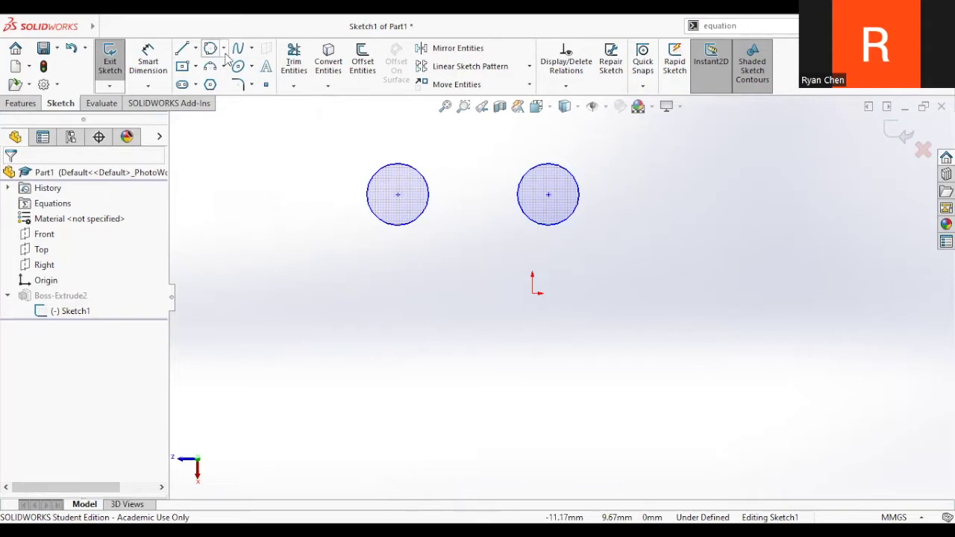
pyautogui.press('s')
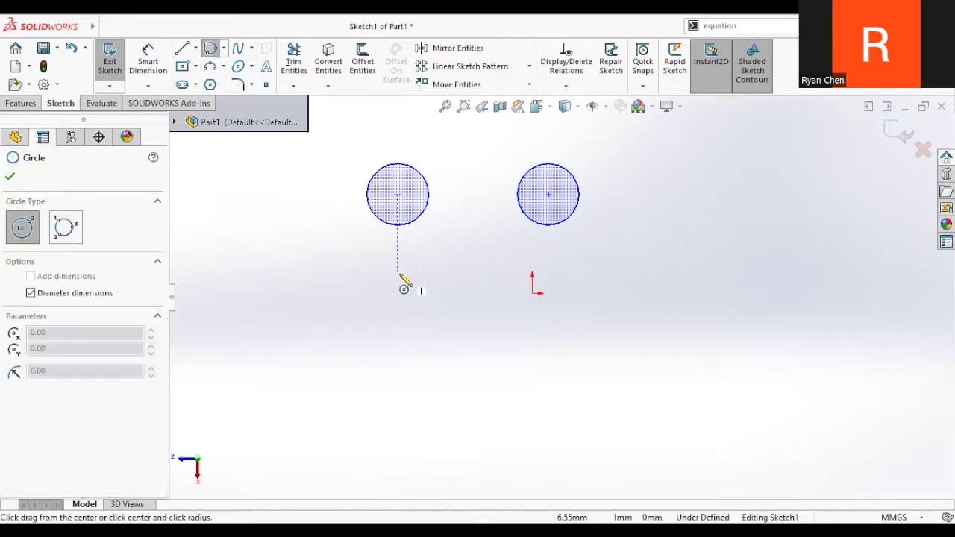
pyautogui.click(397, 273)
pyautogui.click(418, 299)
pyautogui.press('Escape')
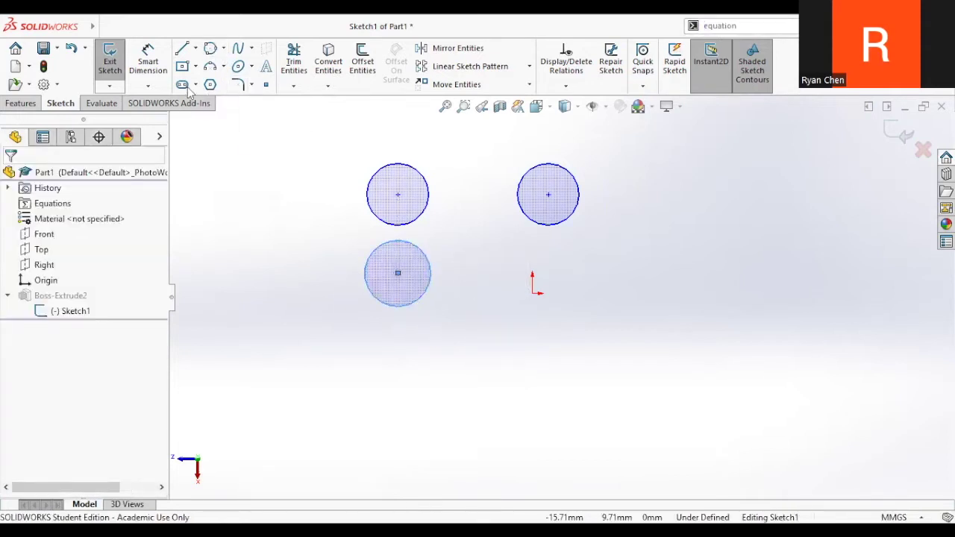
# - Sketch a straight slot to the right of the origin and drag it slightly upward
pyautogui.click(182, 84)
pyautogui.click(547, 286)
pyautogui.click(589, 287)
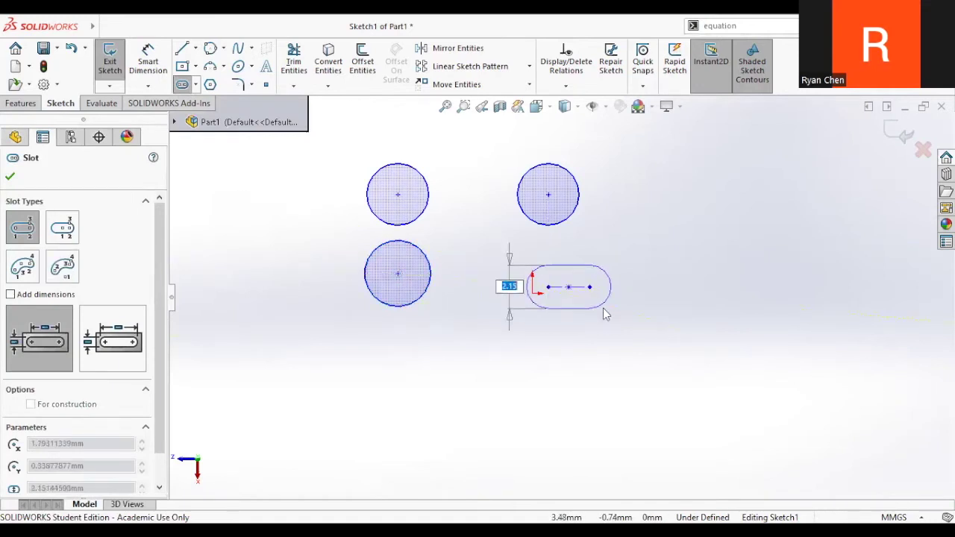
pyautogui.click(606, 314)
pyautogui.press('Escape')
pyautogui.moveTo(567, 263); pyautogui.dragTo(569, 244)
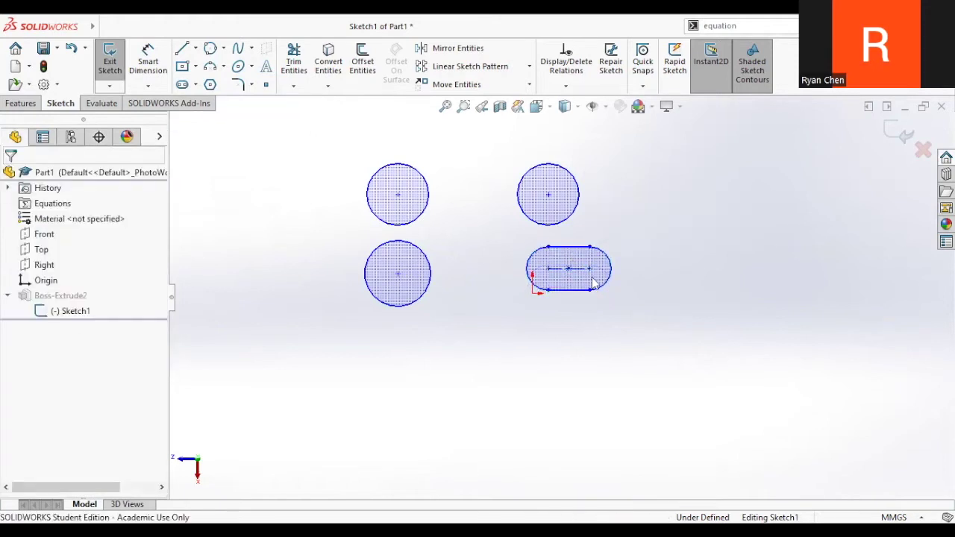
# - Try selecting the slot and circles, then box-select the slot and delete it
pyautogui.click(586, 275)
pyautogui.click(492, 309)
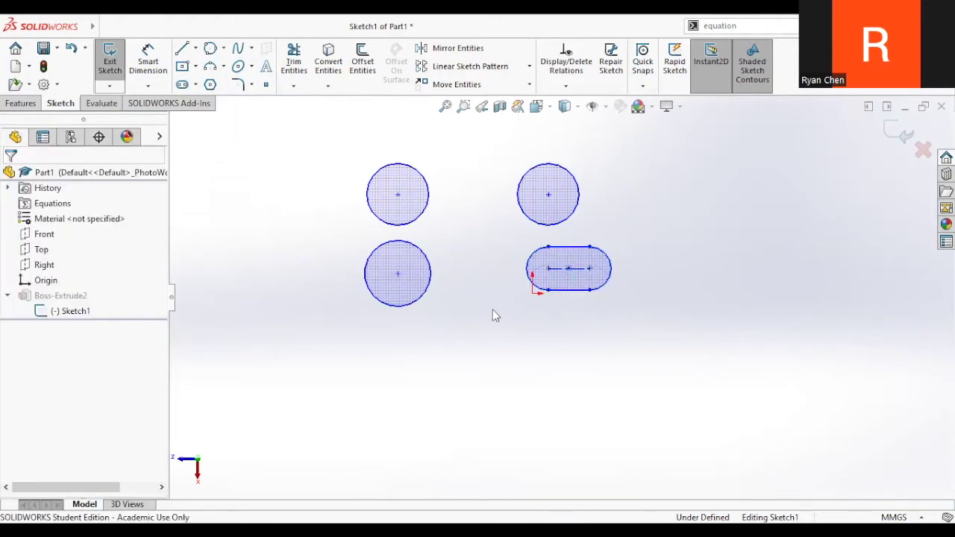
pyautogui.click(397, 273)
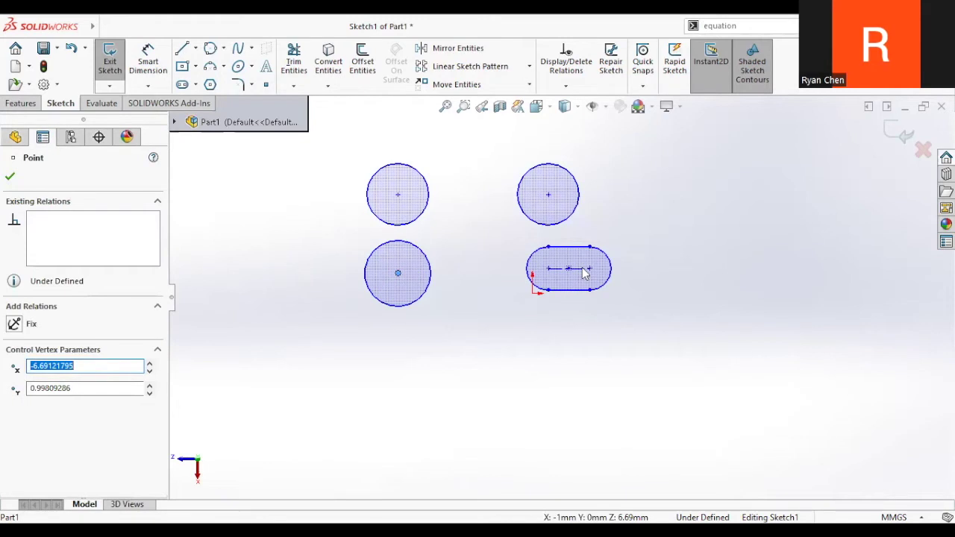
pyautogui.click(396, 160)
pyautogui.moveTo(340, 123); pyautogui.dragTo(564, 214)
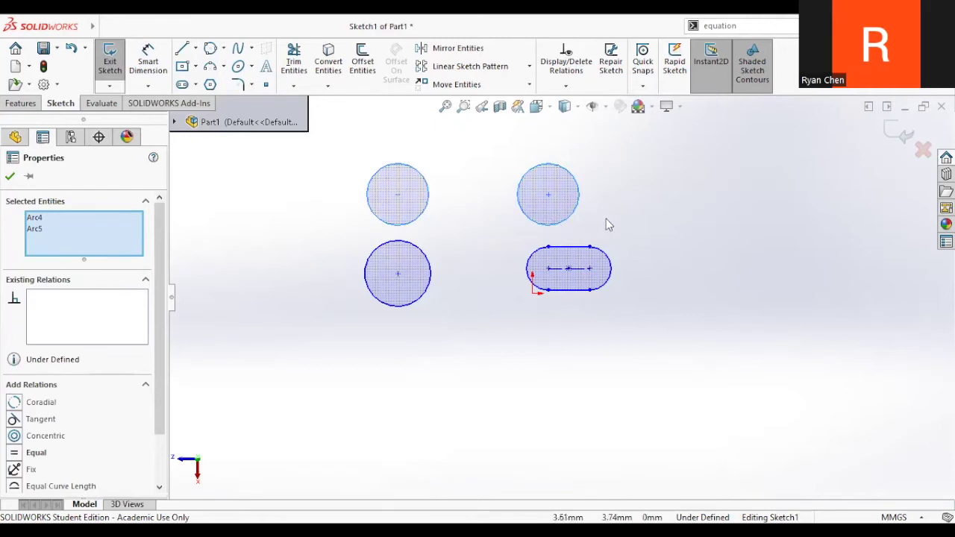
pyautogui.click(510, 228)
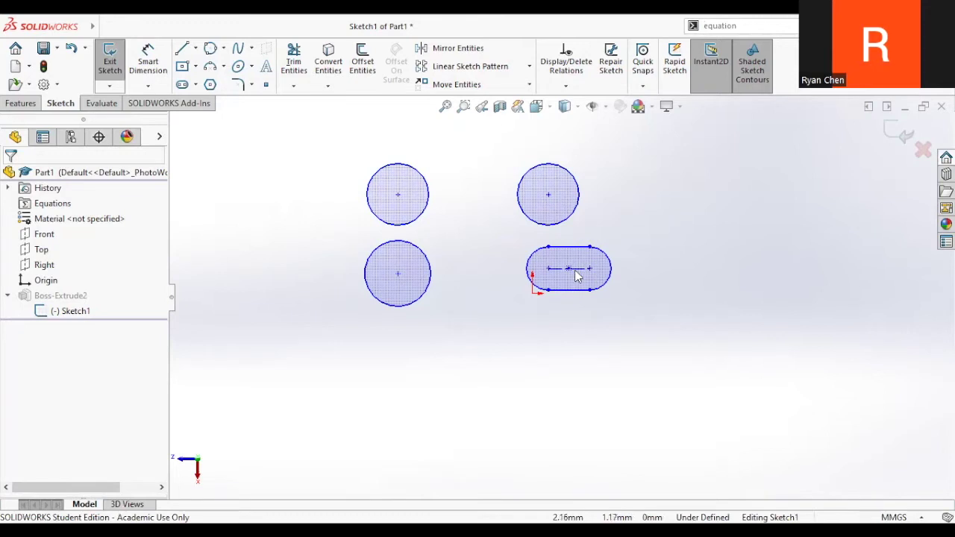
pyautogui.moveTo(628, 327); pyautogui.dragTo(513, 240)
pyautogui.press('Delete')
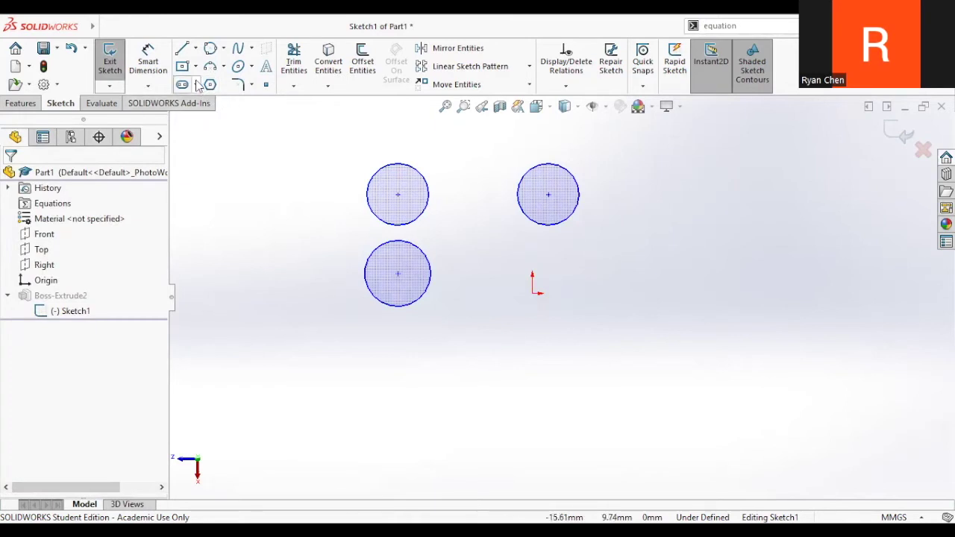
# - Start another straight slot below the circles, then cancel it unfinished
pyautogui.click(182, 85)
pyautogui.click(448, 346)
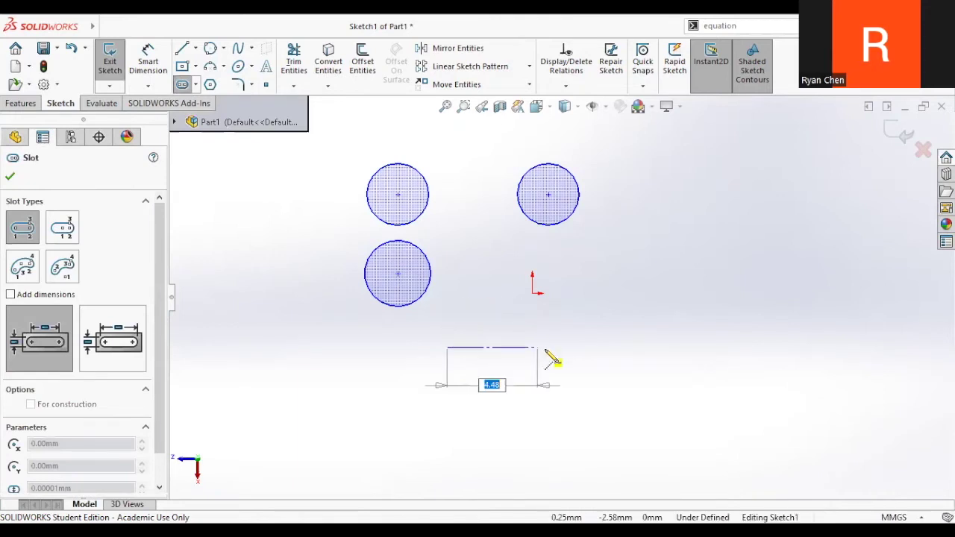
pyautogui.click(549, 348)
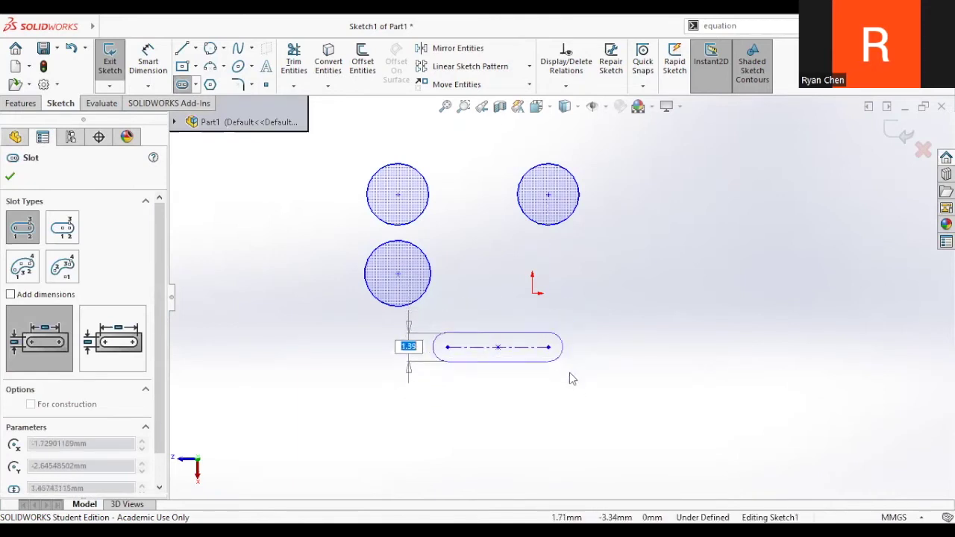
pyautogui.press('Escape')
# - Start a Centerpoint Straight Slot from the S palette, then cancel it unfinished
pyautogui.press('s')
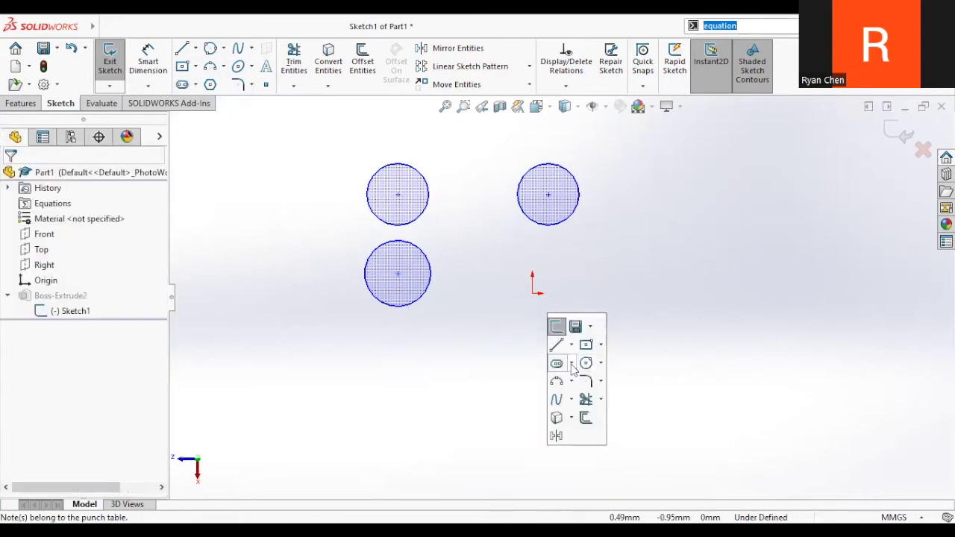
pyautogui.click(571, 365)
pyautogui.click(585, 399)
pyautogui.click(487, 340)
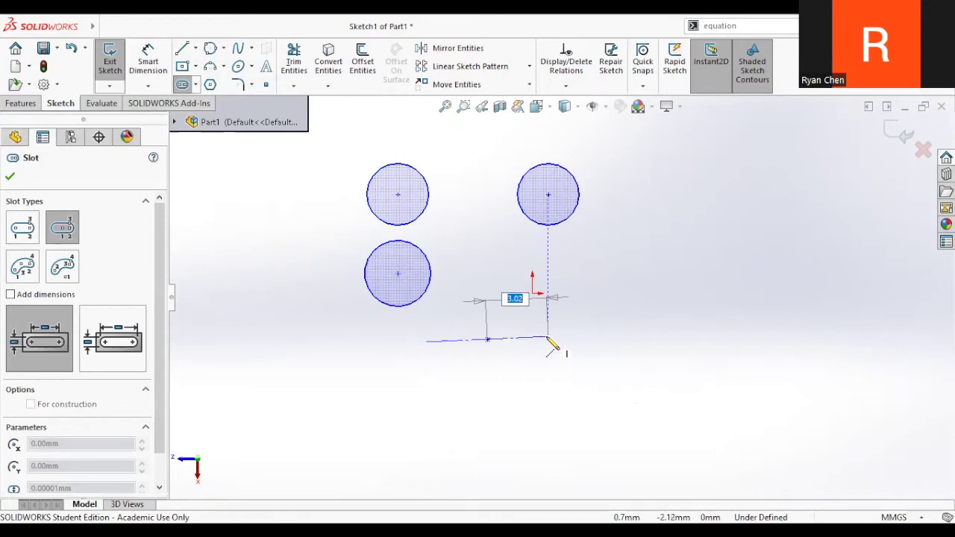
pyautogui.click(549, 351)
pyautogui.press('Escape')
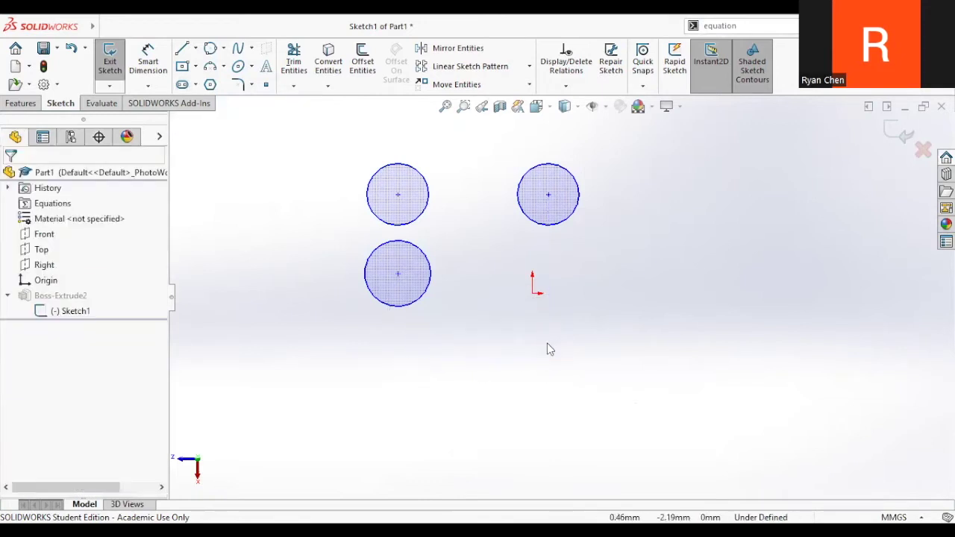
pyautogui.press('s')
pyautogui.click(576, 393)
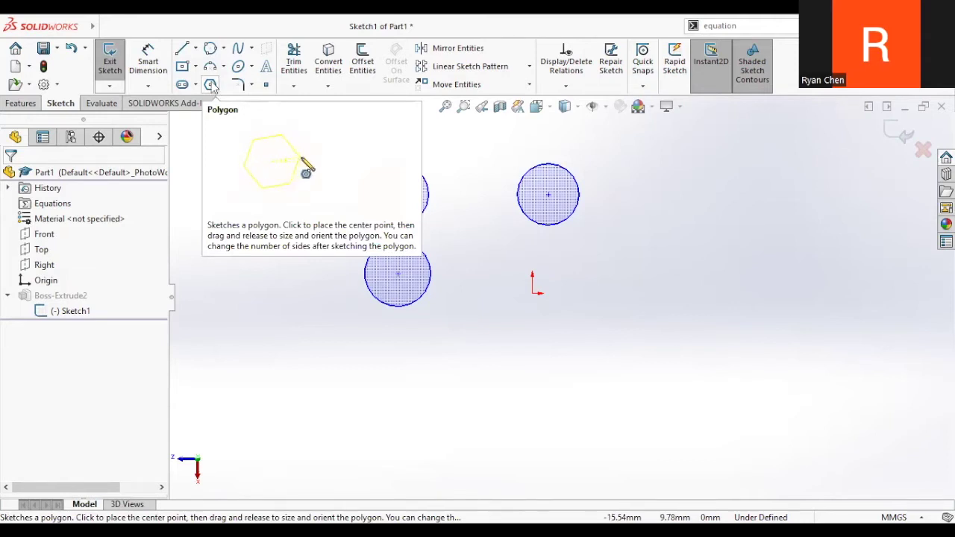
# - Box-select all three circles and delete them
pyautogui.moveTo(312, 128); pyautogui.dragTo(625, 355)
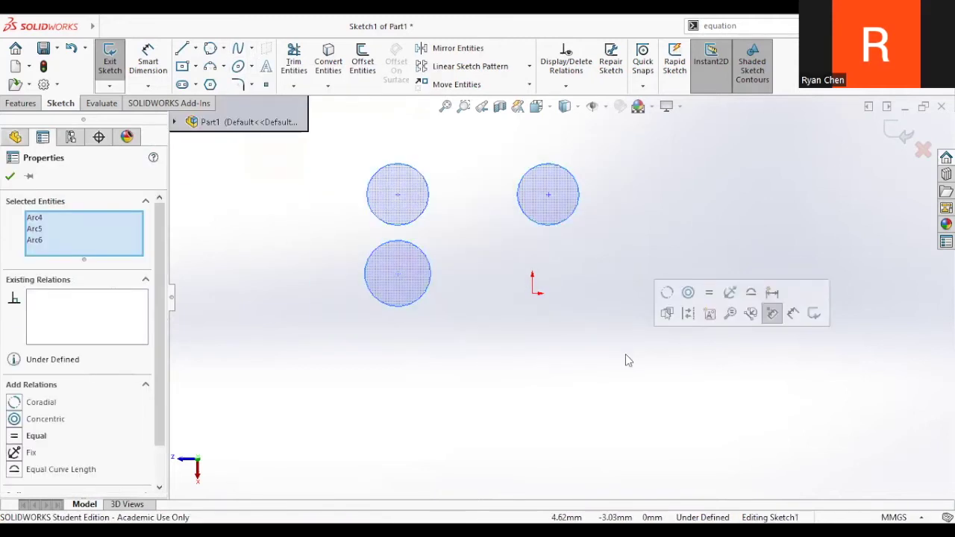
pyautogui.press('Delete')
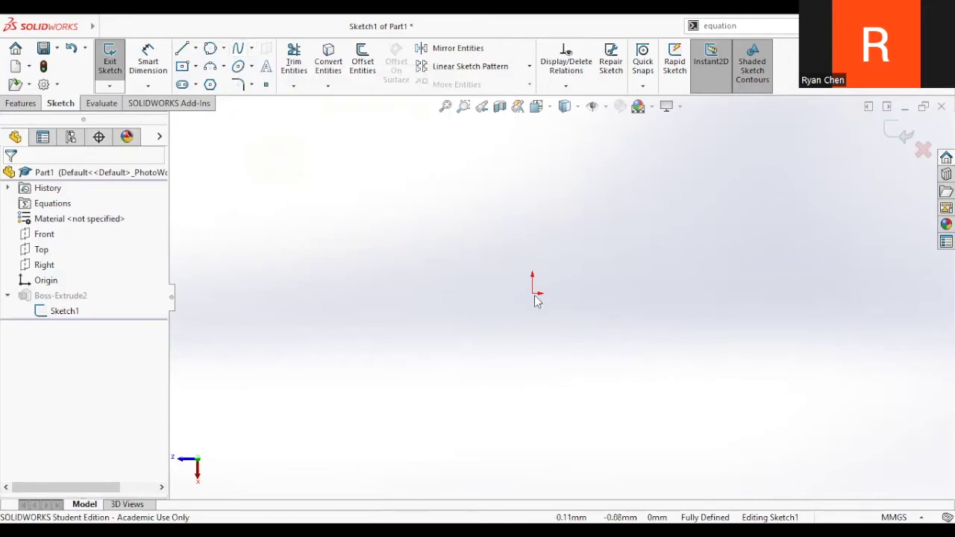
pyautogui.click(238, 48)
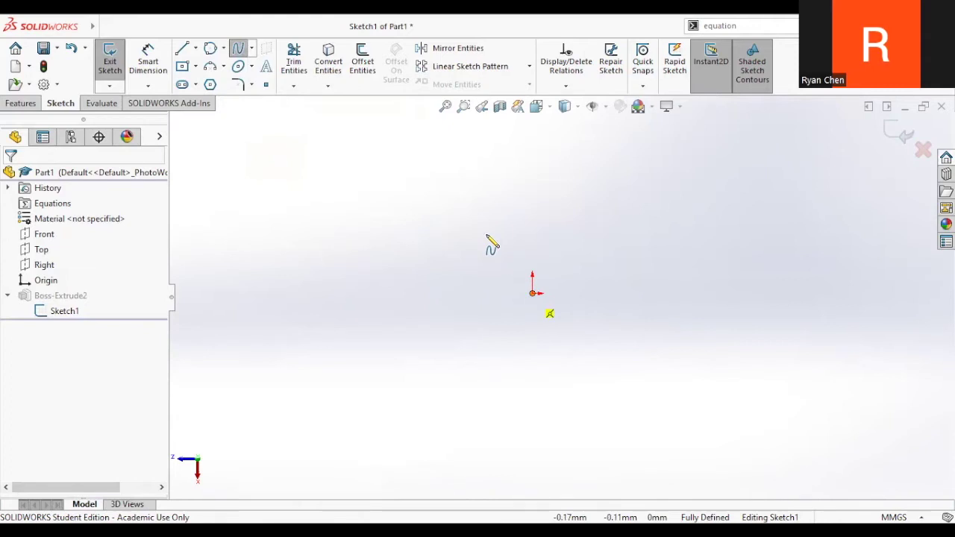
pyautogui.click(531, 292)
pyautogui.click(457, 209)
pyautogui.click(532, 155)
pyautogui.click(588, 221)
pyautogui.click(501, 204)
pyautogui.click(560, 257)
pyautogui.click(532, 368)
pyautogui.click(393, 263)
pyautogui.click(423, 157)
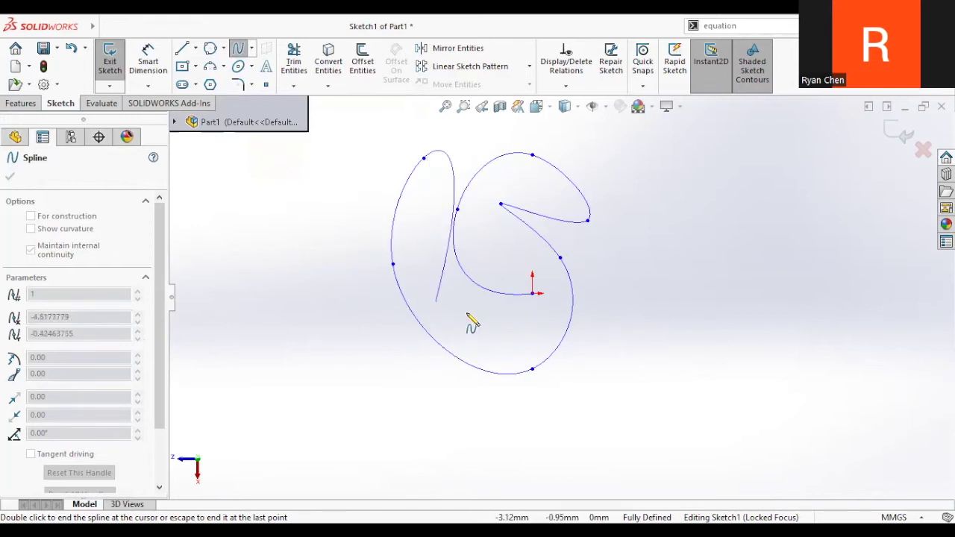
pyautogui.press('Escape')
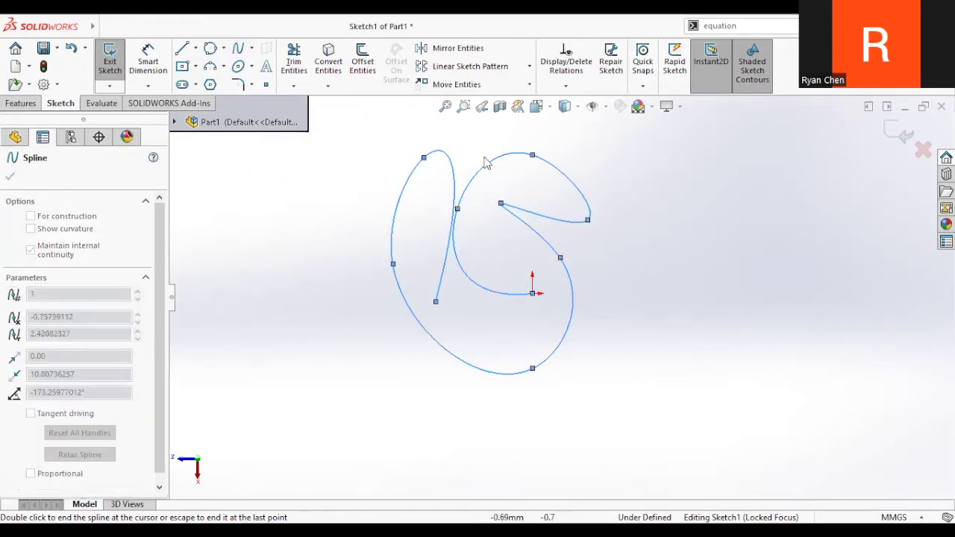
pyautogui.press('Escape')
pyautogui.hotkey('ctrl', 'z')
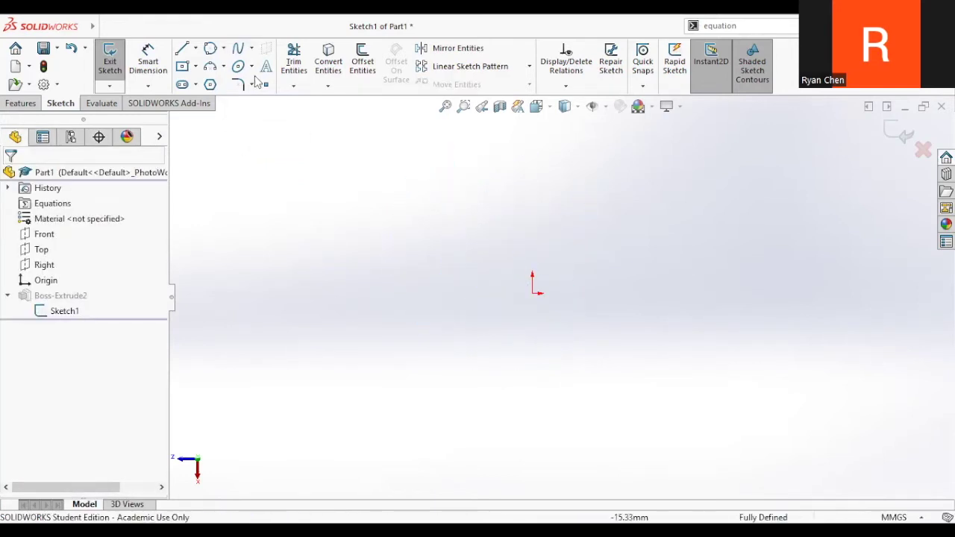
pyautogui.click(253, 67)
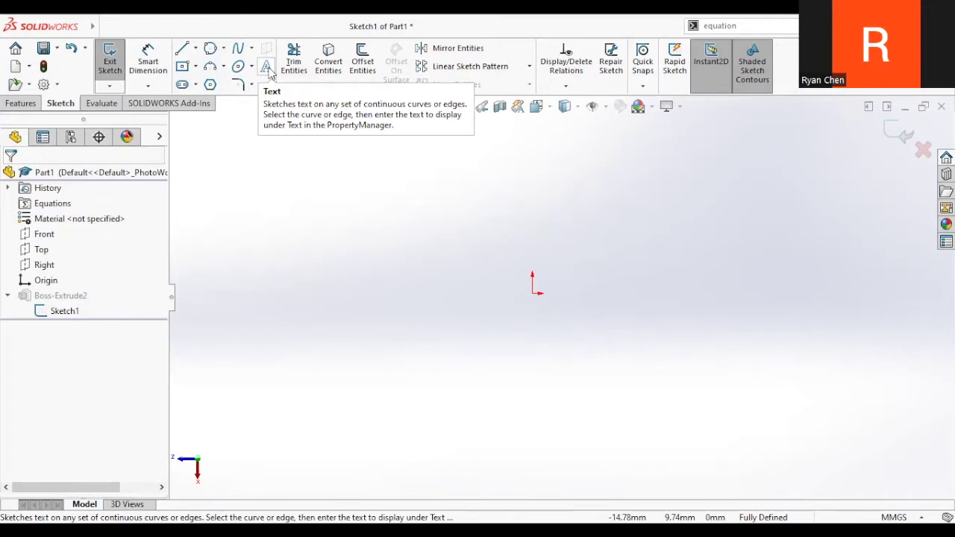
pyautogui.click(268, 67)
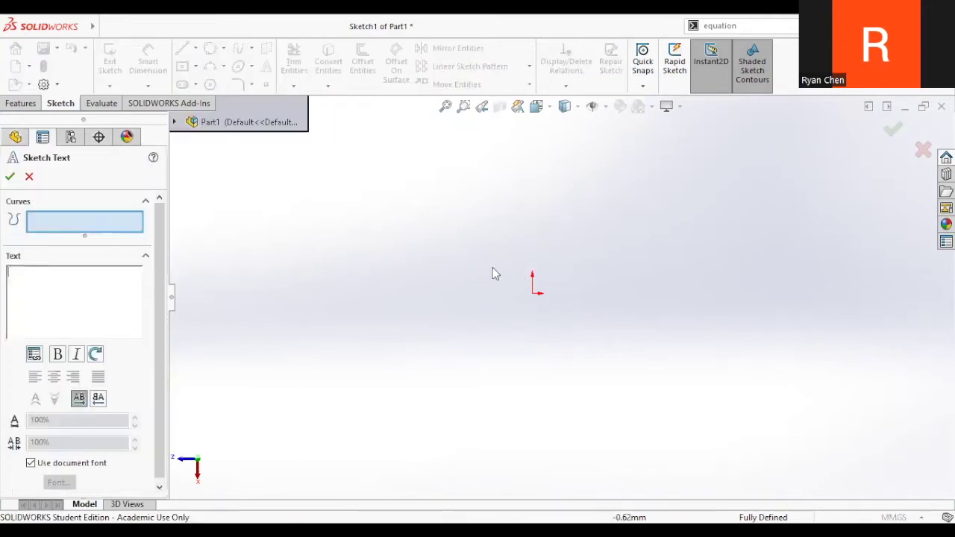
pyautogui.write('Triton')
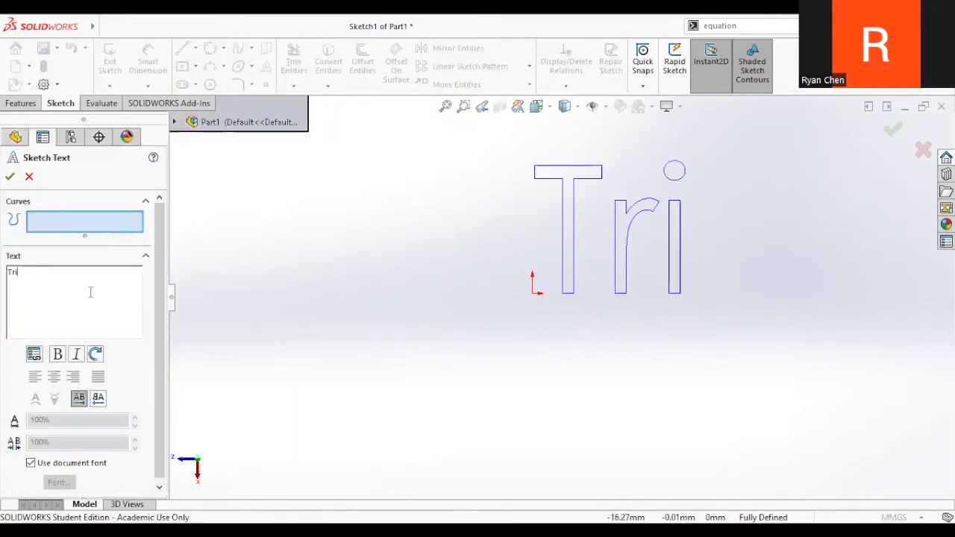
pyautogui.middleClick(719, 329)
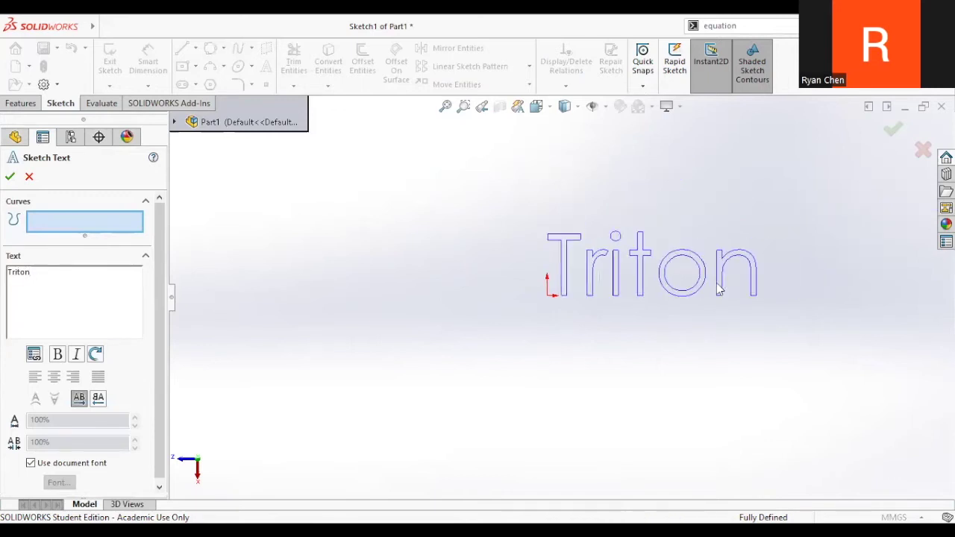
pyautogui.write('Rob')
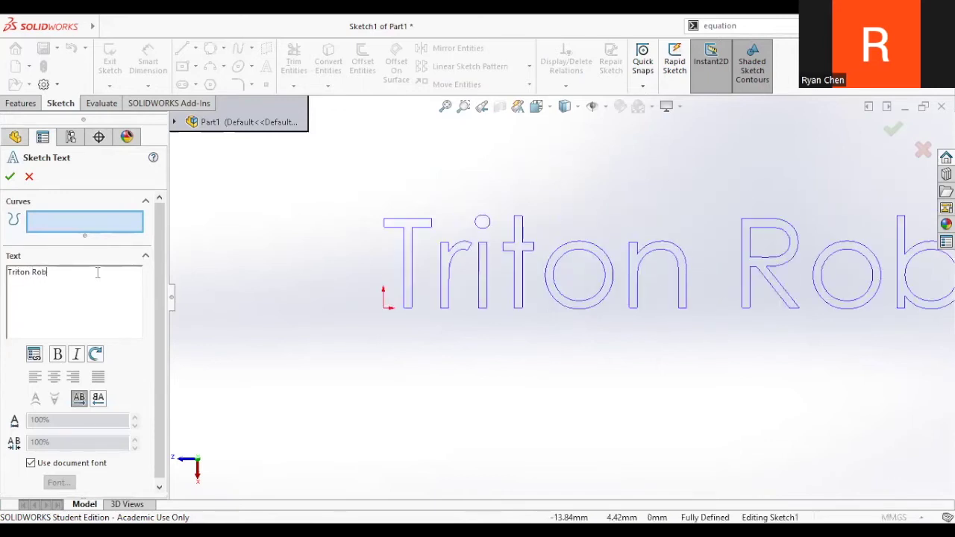
pyautogui.write('otics')
pyautogui.scroll(3, 701, 313)
pyautogui.keyDown('ctrl'); pyautogui.moveTo(688, 304); pyautogui.dragTo(581, 275, button='middle'); pyautogui.keyUp('ctrl')
pyautogui.scroll(-4, 548, 257)
pyautogui.keyDown('ctrl'); pyautogui.moveTo(544, 209); pyautogui.dragTo(567, 230, button='middle'); pyautogui.keyUp('ctrl')
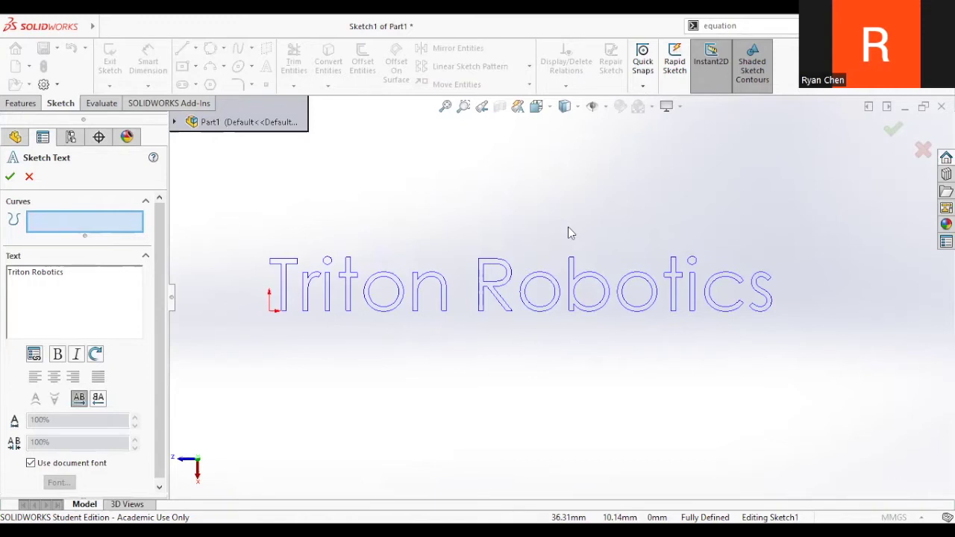
pyautogui.click(29, 177)
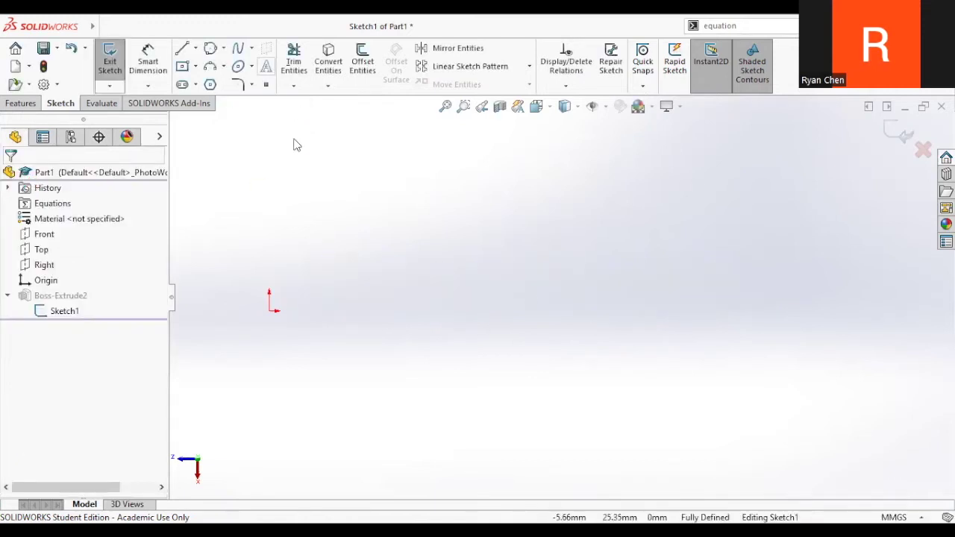
# - Draw a horizontal line, then box-select it and delete it
pyautogui.click(265, 84)
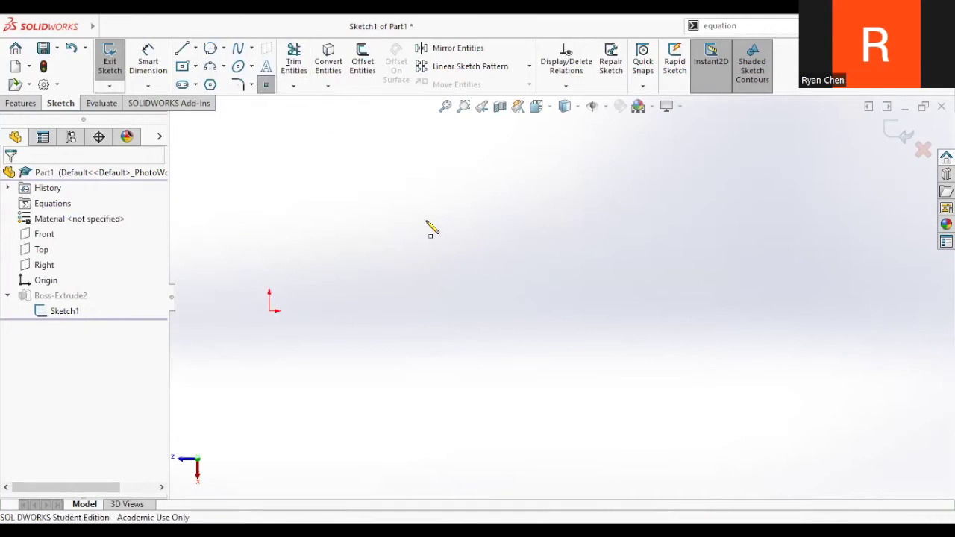
pyautogui.press('Escape')
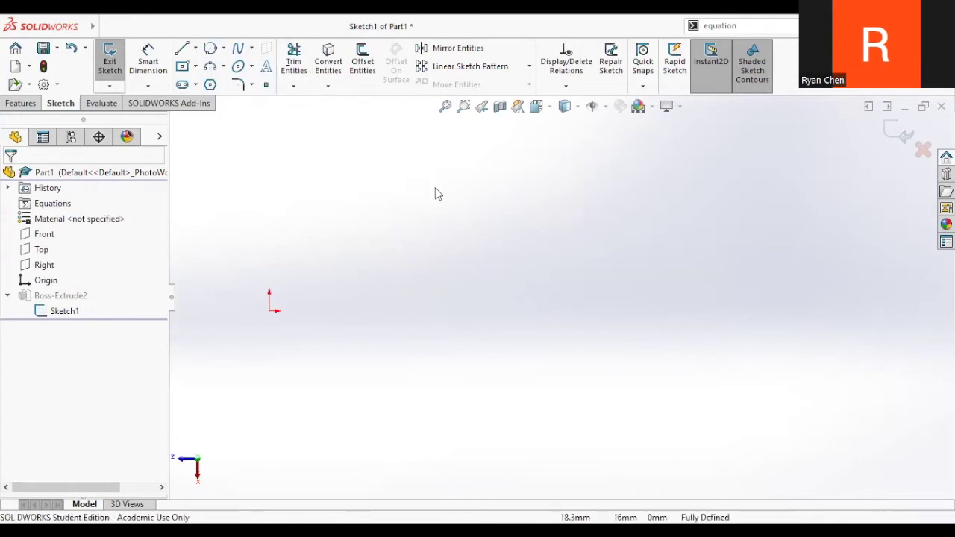
pyautogui.moveTo(371, 202); pyautogui.dragTo(547, 202)
pyautogui.press('Escape')
pyautogui.click(547, 202)
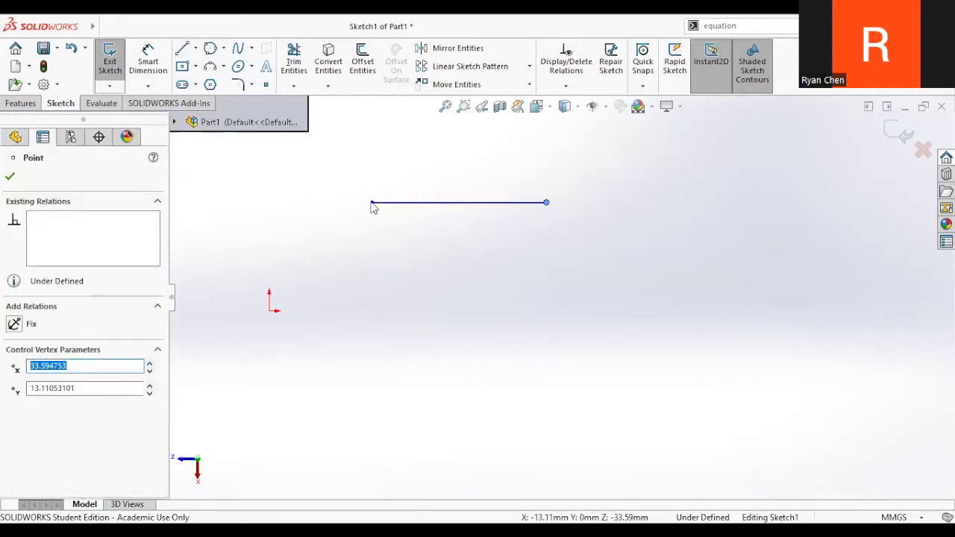
pyautogui.moveTo(337, 153); pyautogui.dragTo(597, 252)
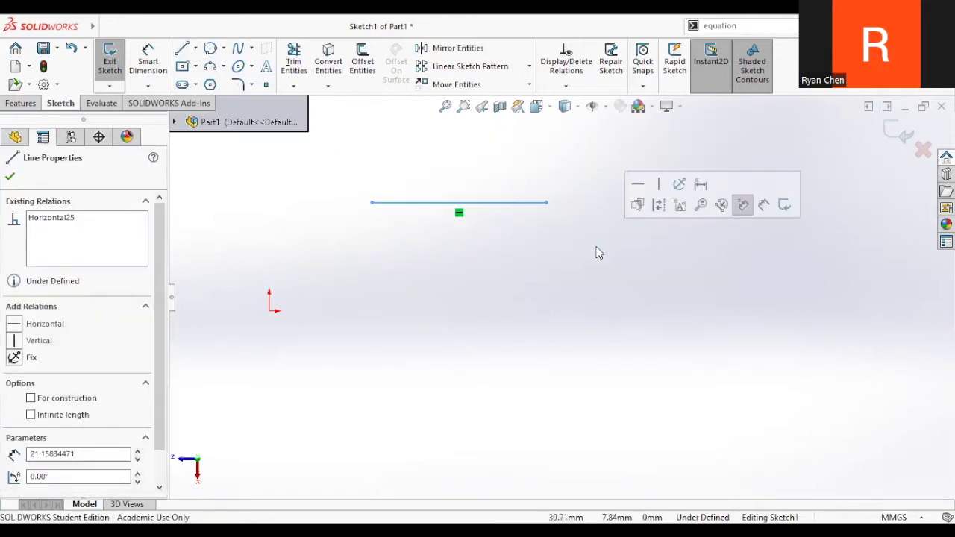
pyautogui.press('Delete')
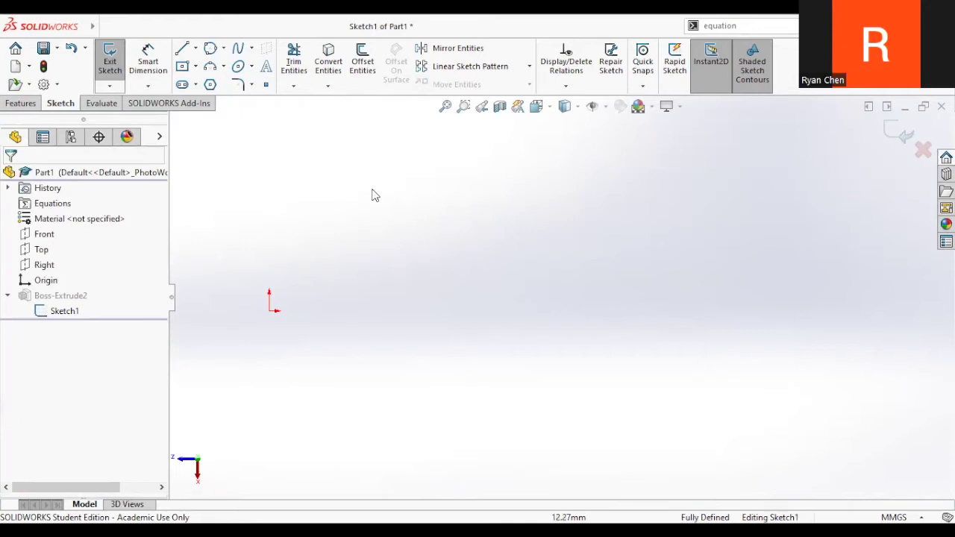
# - Draw connected left, top and right rectangle sides starting from the origin
pyautogui.press('l')
pyautogui.moveTo(269, 310); pyautogui.dragTo(269, 208)
pyautogui.click(404, 208)
pyautogui.click(403, 311)
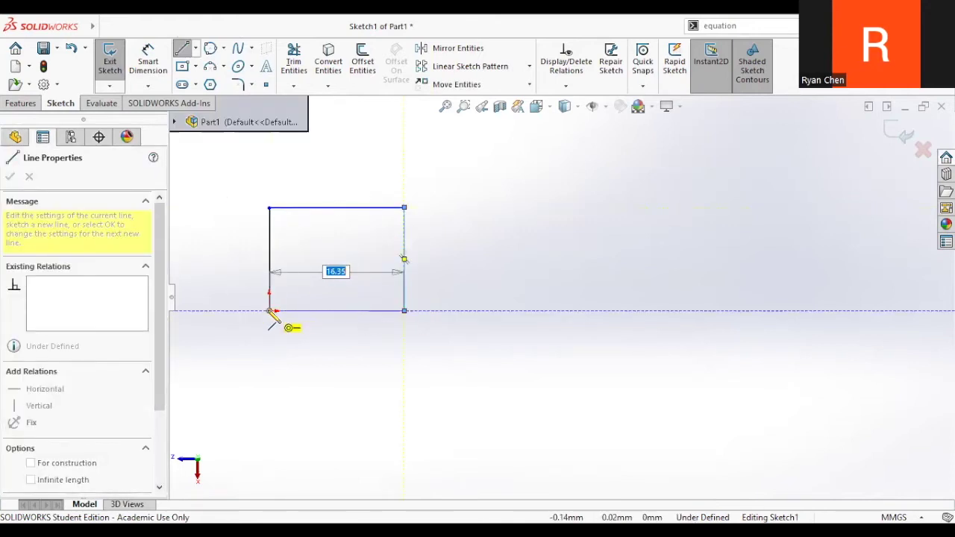
# - Close the rectangle back at the origin and end the line chain
pyautogui.click(270, 310)
pyautogui.press('Escape')
pyautogui.scroll(-3, 299, 233)
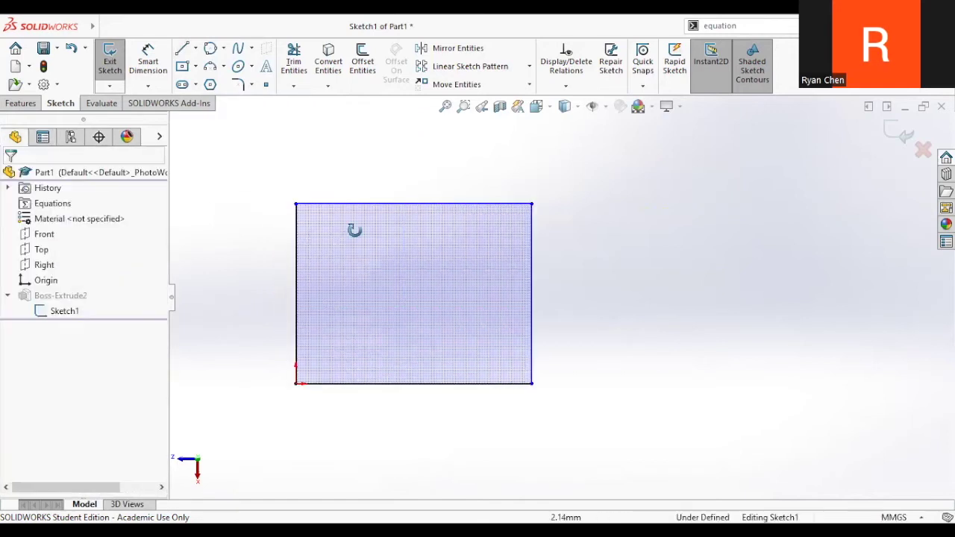
# - Round the rectangle's top-right corner with a 5 mm sketch fillet
pyautogui.click(238, 84)
pyautogui.click(532, 203)
pyautogui.doubleClick(93, 308)
pyautogui.write('5')
pyautogui.press('Tab')
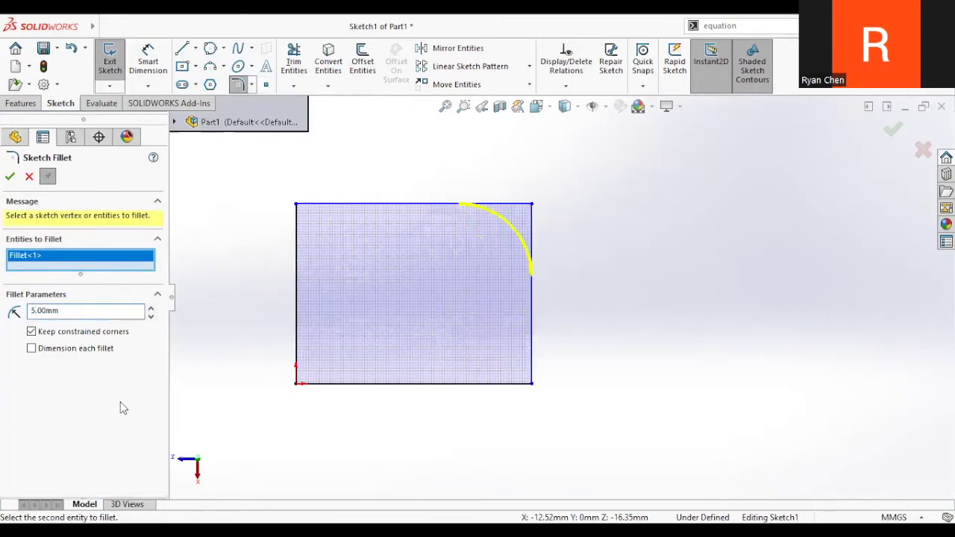
pyautogui.click(9, 176)
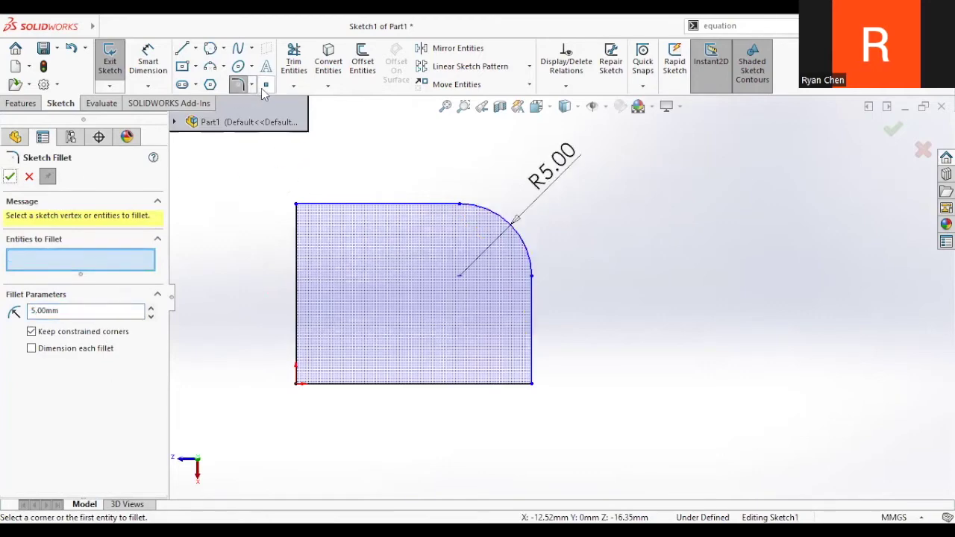
pyautogui.press('Escape')
pyautogui.click(252, 85)
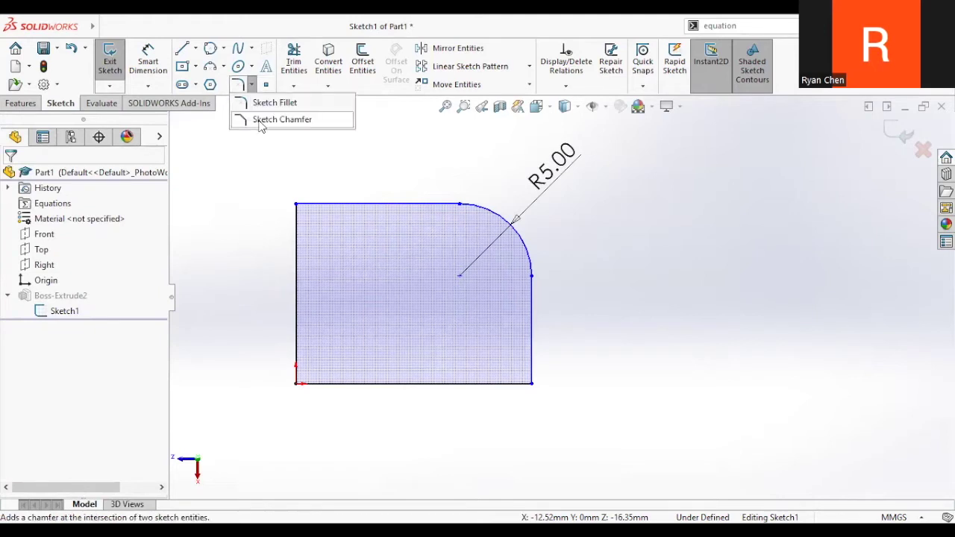
# - Chamfer the top-left corner with an angle-distance chamfer of 10 mm at 45°
pyautogui.click(262, 121)
pyautogui.click(296, 204)
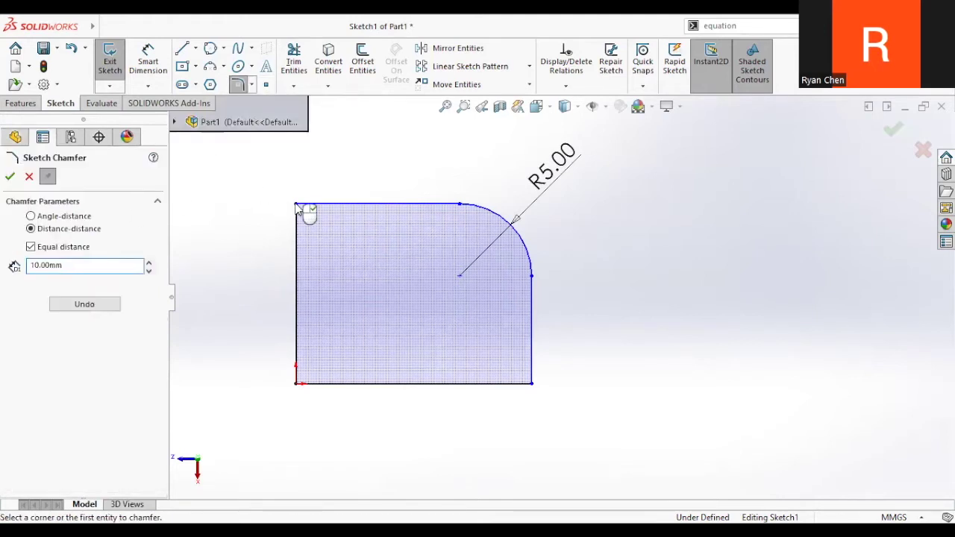
pyautogui.click(30, 215)
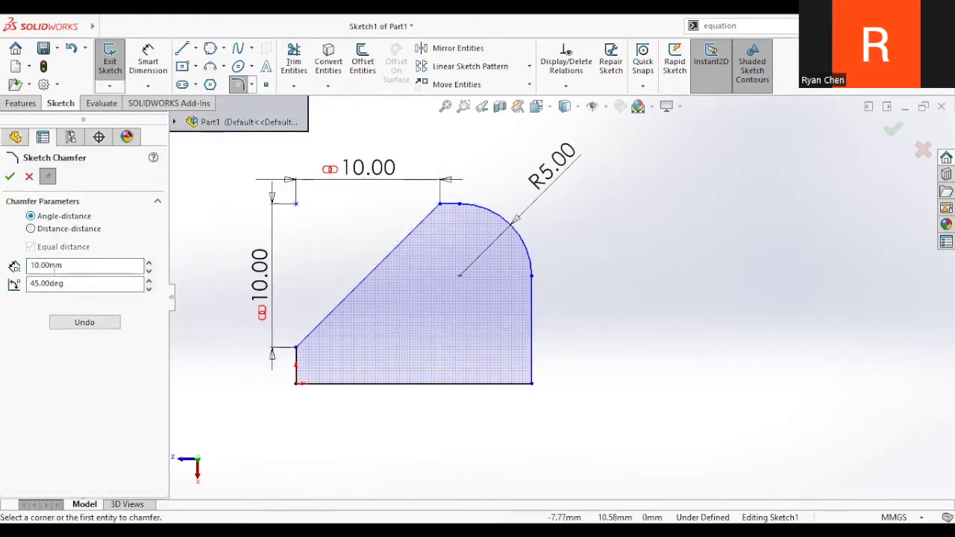
pyautogui.click(84, 322)
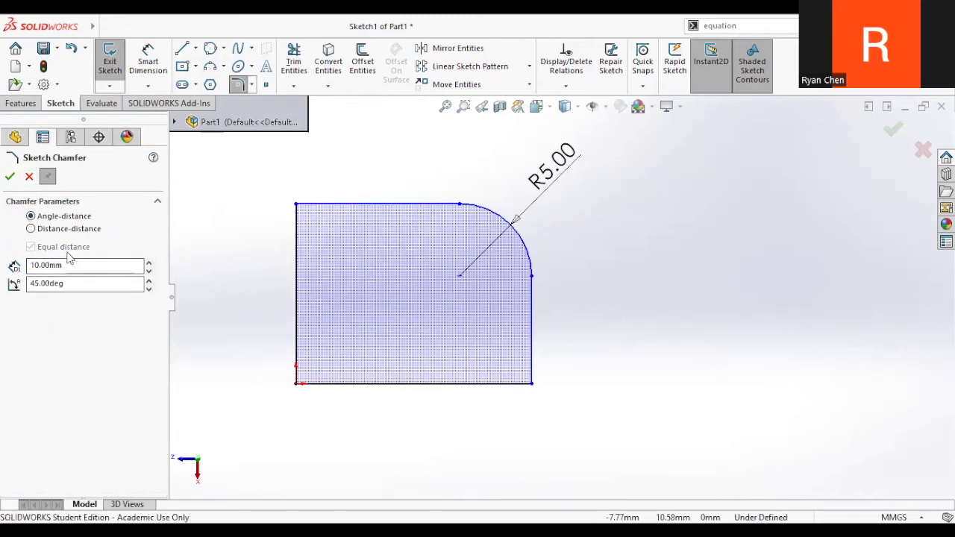
pyautogui.click(296, 205)
pyautogui.click(11, 176)
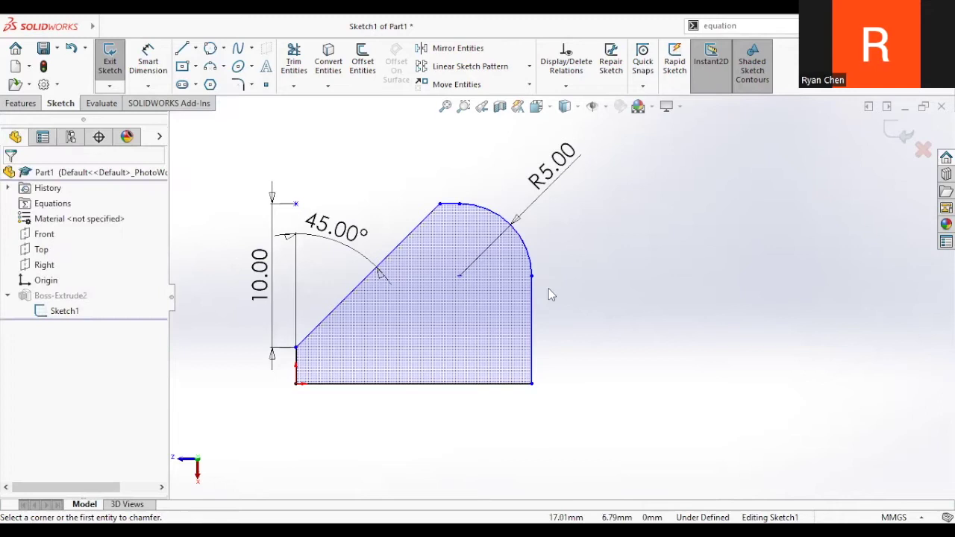
# - Box-select every entity in the sketch and delete it
pyautogui.scroll(3, 548, 288)
pyautogui.moveTo(493, 294); pyautogui.dragTo(625, 414)
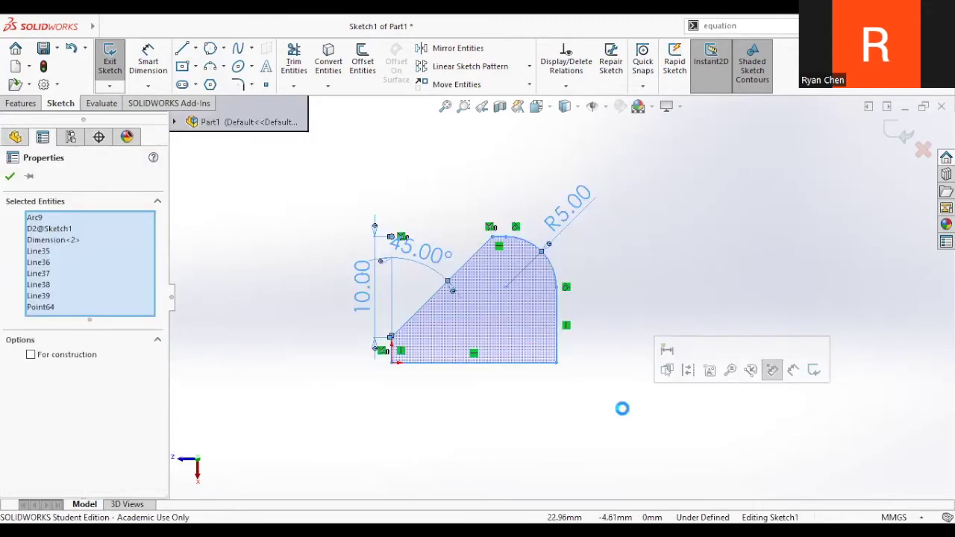
pyautogui.press('Delete')
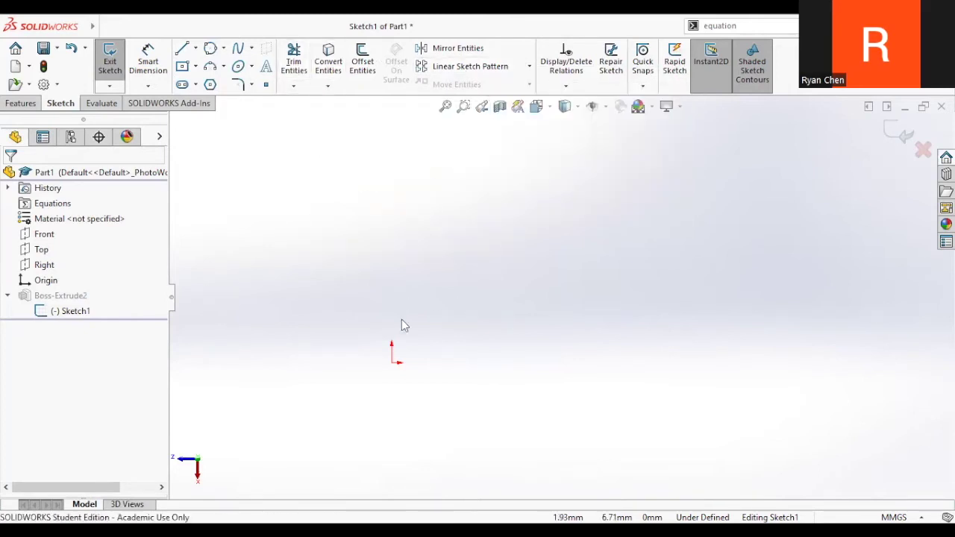
# - Draw a line chain from the origin for a rectangle, running the bottom line past the origin
pyautogui.press('l')
pyautogui.moveTo(392, 362)
pyautogui.mouseDown()
pyautogui.moveTo(391, 191)
pyautogui.moveTo(612, 191)
pyautogui.moveTo(611, 358)
pyautogui.mouseUp()
pyautogui.click(611, 363)
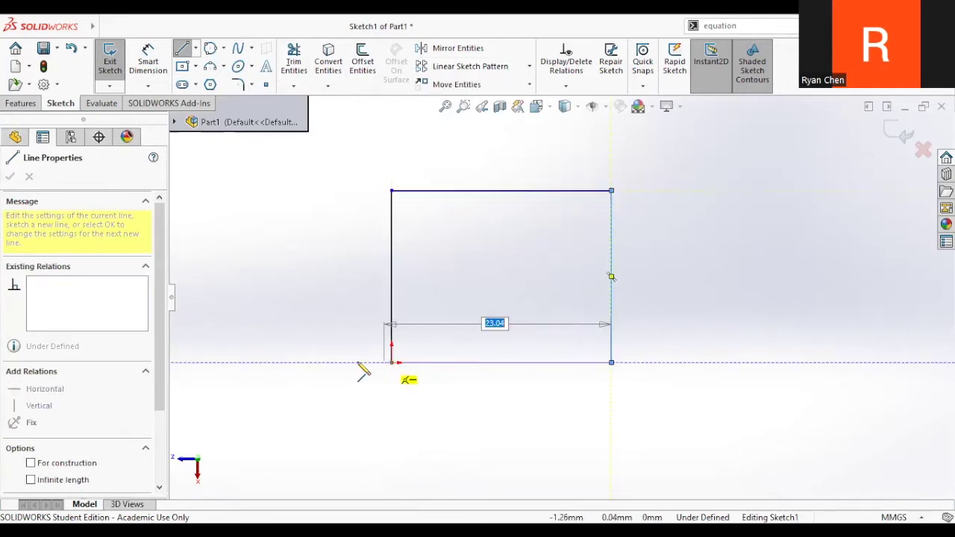
pyautogui.click(290, 363)
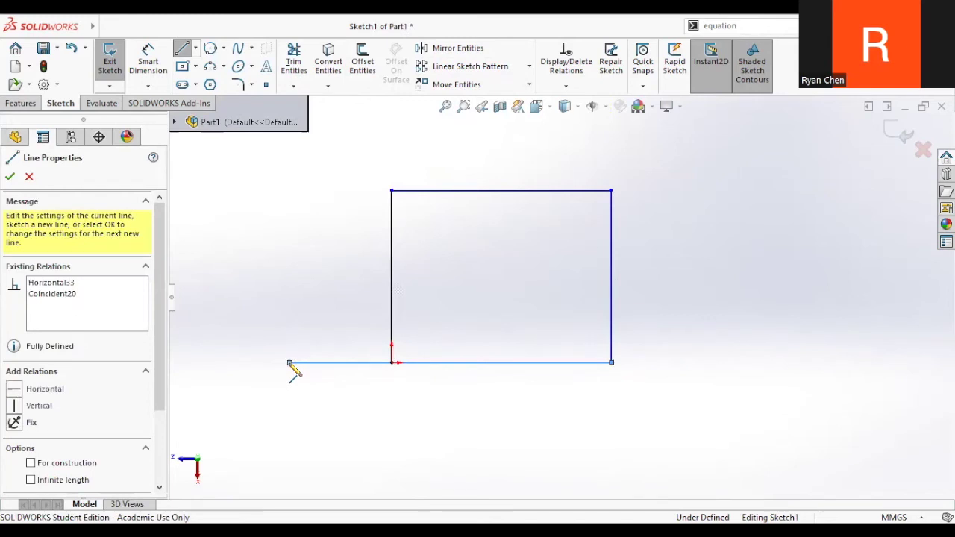
pyautogui.press('Escape')
# - Trim away the bottom line's overhang left of the rectangle
pyautogui.scroll(-1, 425, 320)
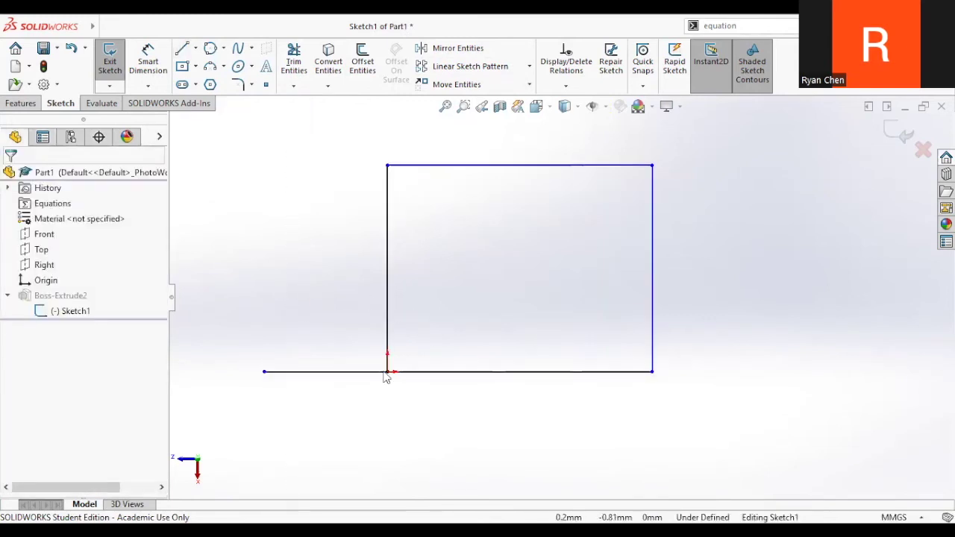
pyautogui.click(295, 60)
pyautogui.moveTo(325, 251)
pyautogui.mouseDown()
pyautogui.moveTo(281, 310)
pyautogui.moveTo(354, 287)
pyautogui.mouseUp()
pyautogui.moveTo(317, 400)
pyautogui.mouseDown()
pyautogui.moveTo(320, 421)
pyautogui.moveTo(305, 389)
pyautogui.mouseUp()
pyautogui.click(10, 177)
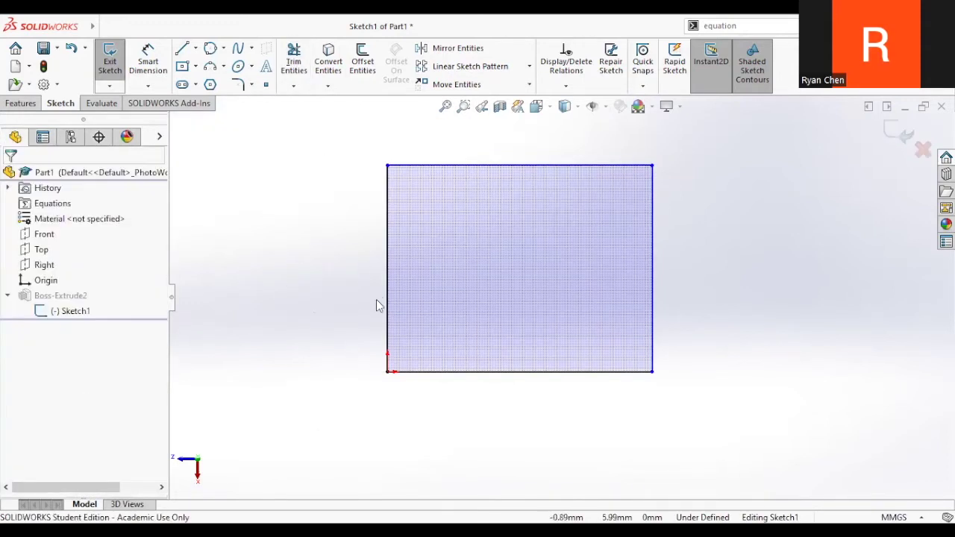
# - Draw the left rectangle's top and left sides from the first rectangle's top-left corner
pyautogui.keyDown('ctrl'); pyautogui.moveTo(364, 276); pyautogui.dragTo(485, 264, button='middle'); pyautogui.keyUp('ctrl')
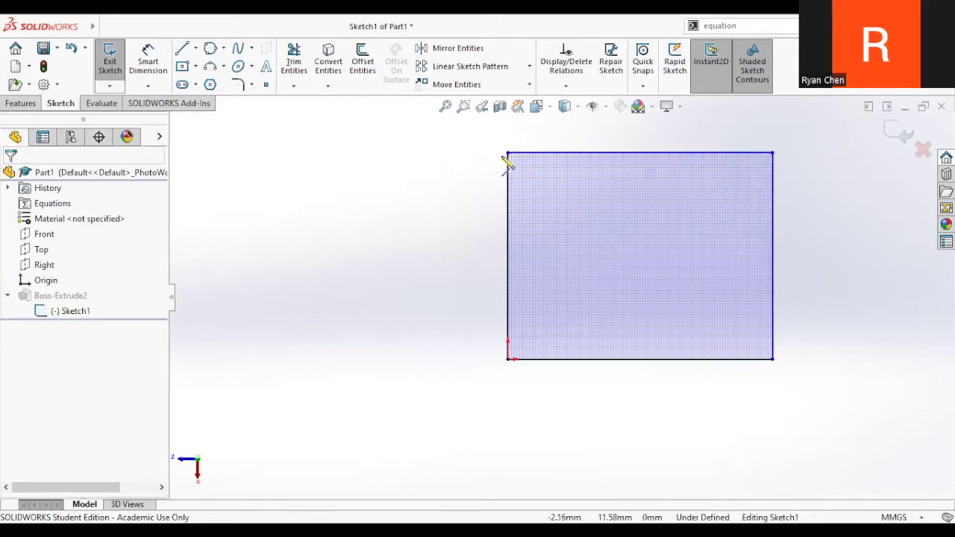
pyautogui.press('l')
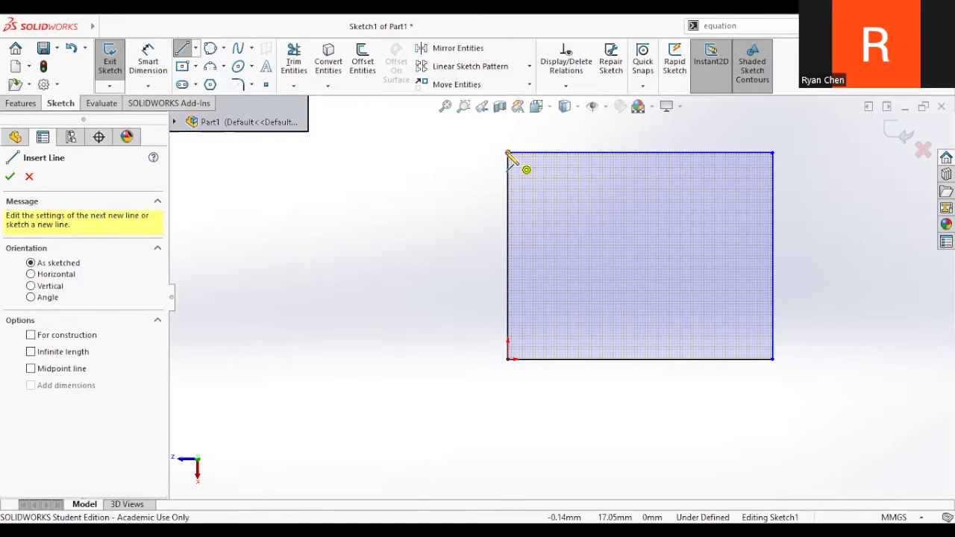
pyautogui.click(508, 154)
pyautogui.click(314, 153)
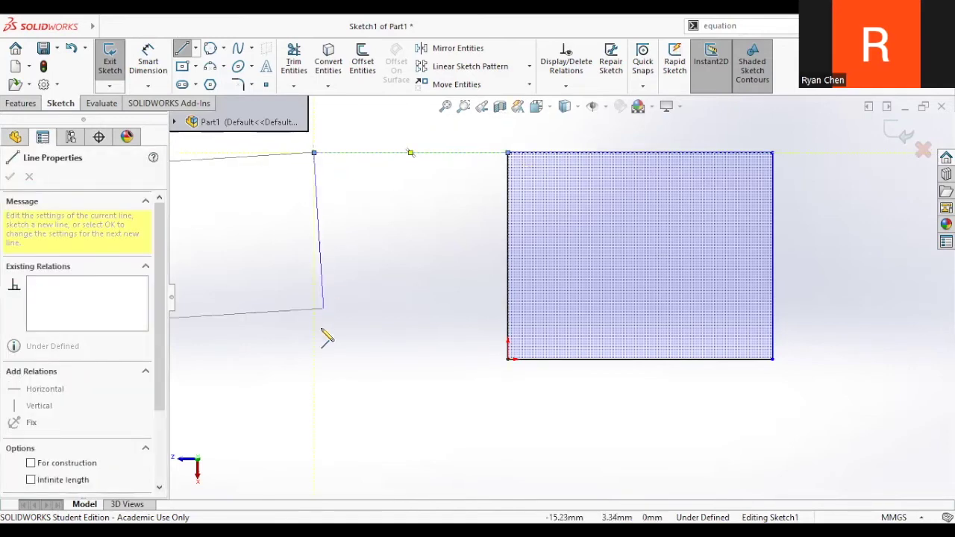
pyautogui.press('Escape')
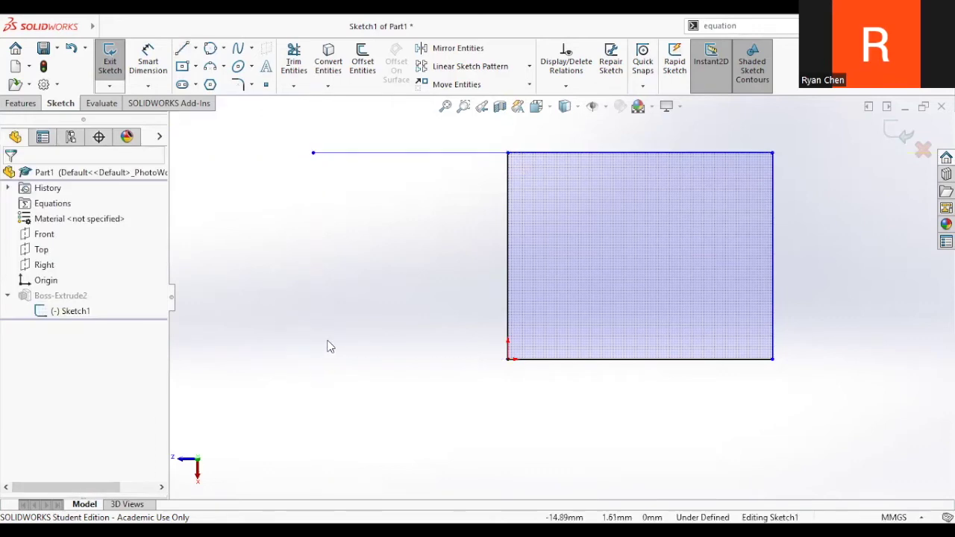
pyautogui.hotkey('ctrl', 'z')
pyautogui.hotkey('ctrl', 'z')
pyautogui.press('l')
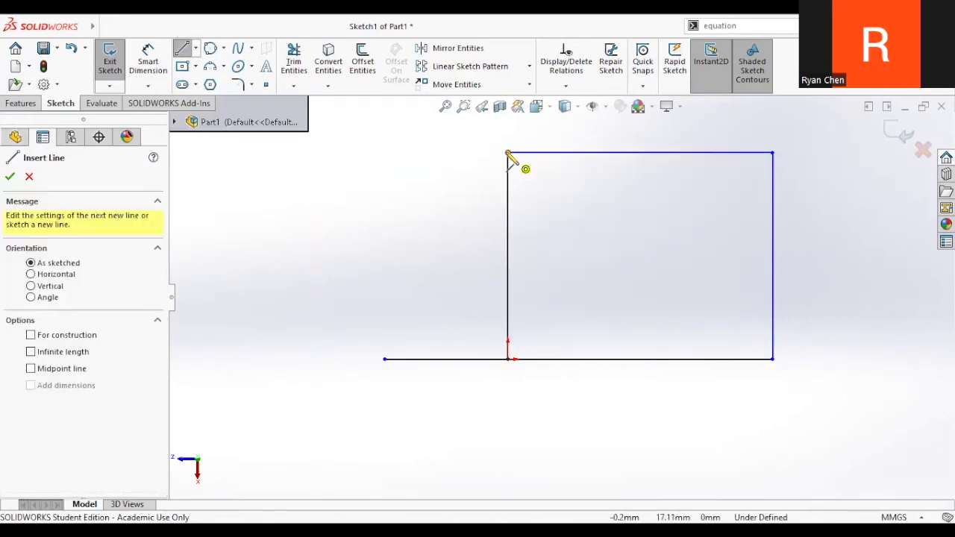
pyautogui.click(507, 153)
pyautogui.click(263, 153)
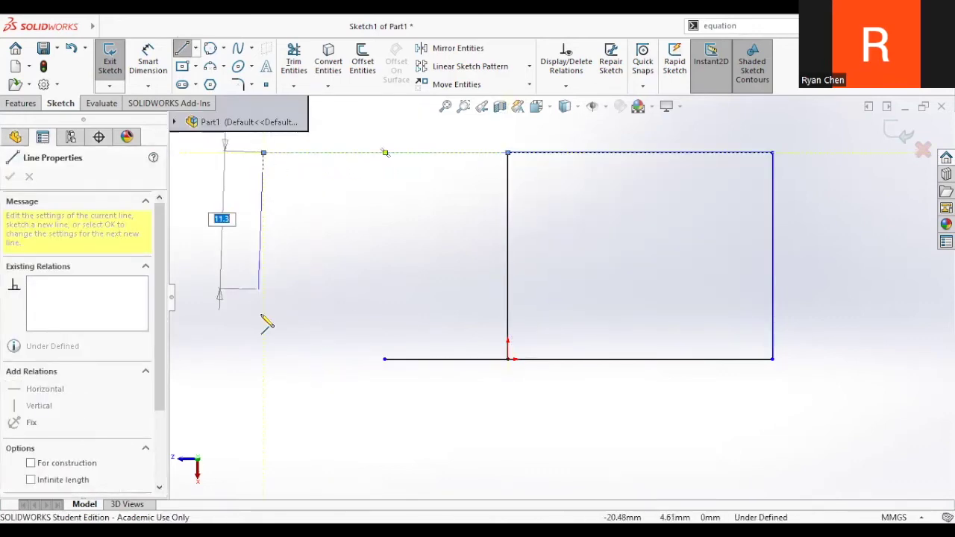
pyautogui.click(264, 358)
pyautogui.press('Escape')
pyautogui.press('Escape')
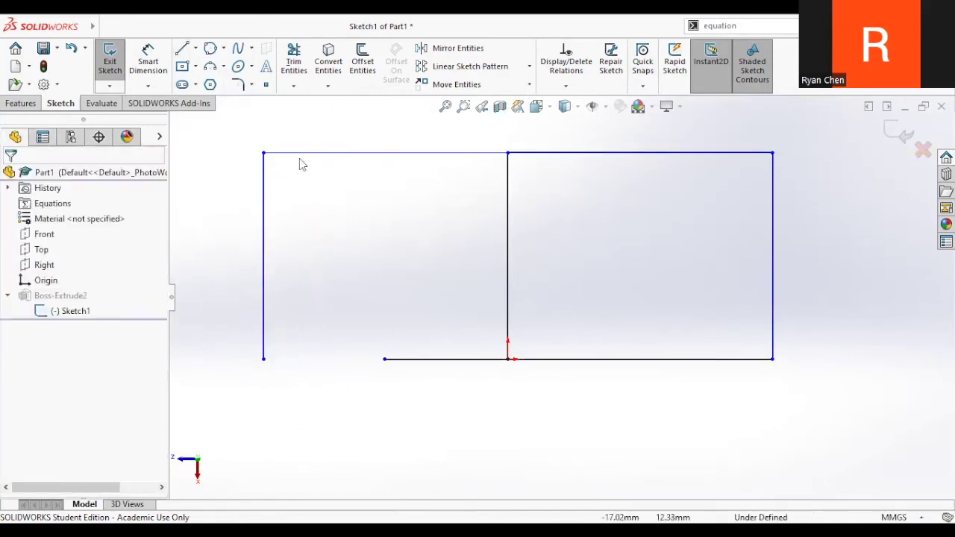
# - Extend the bottom line with Trim to close the left rectangle
pyautogui.click(294, 64)
pyautogui.click(422, 357)
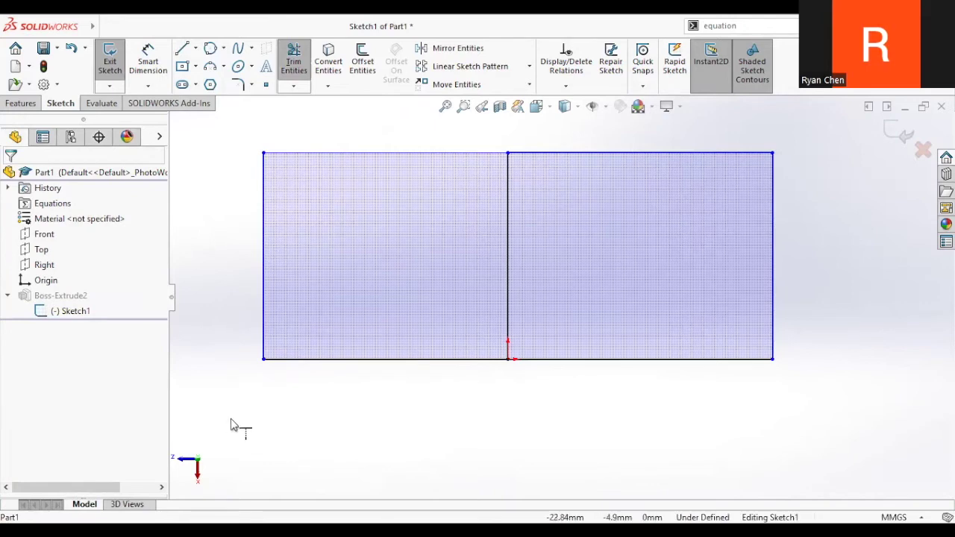
pyautogui.scroll(1, 557, 297)
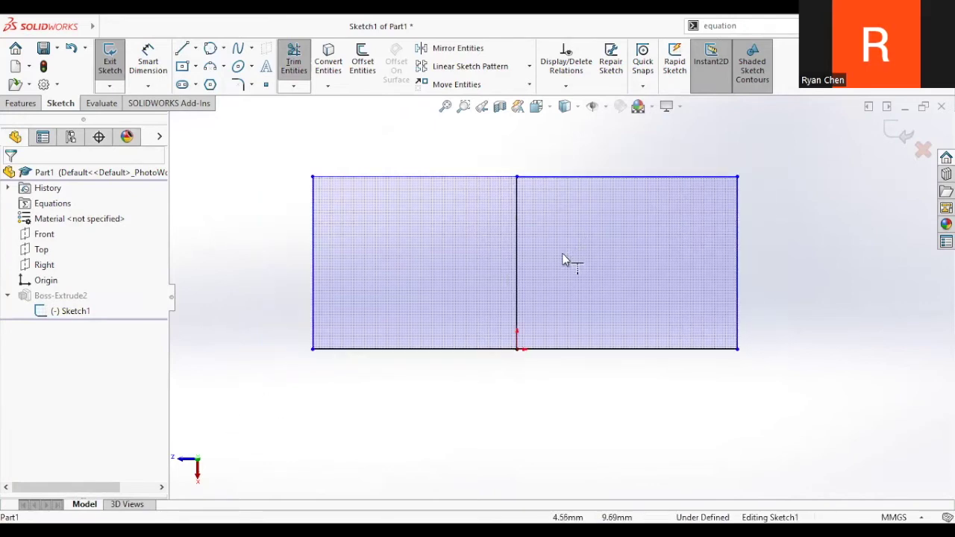
pyautogui.press('Escape')
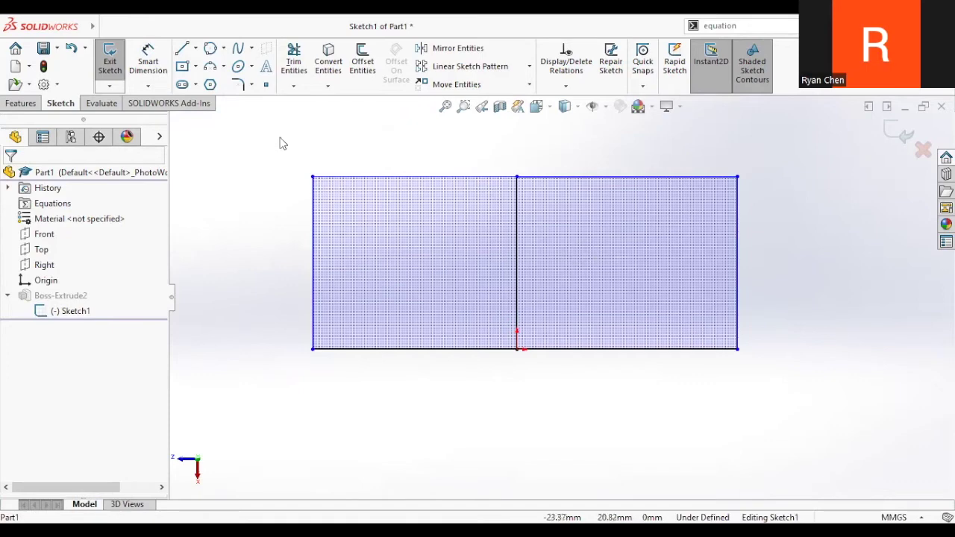
# - Delete both rectangles' lines until only the origin remains in Sketch1
pyautogui.moveTo(271, 129)
pyautogui.mouseDown()
pyautogui.moveTo(537, 330)
pyautogui.moveTo(532, 401)
pyautogui.mouseUp()
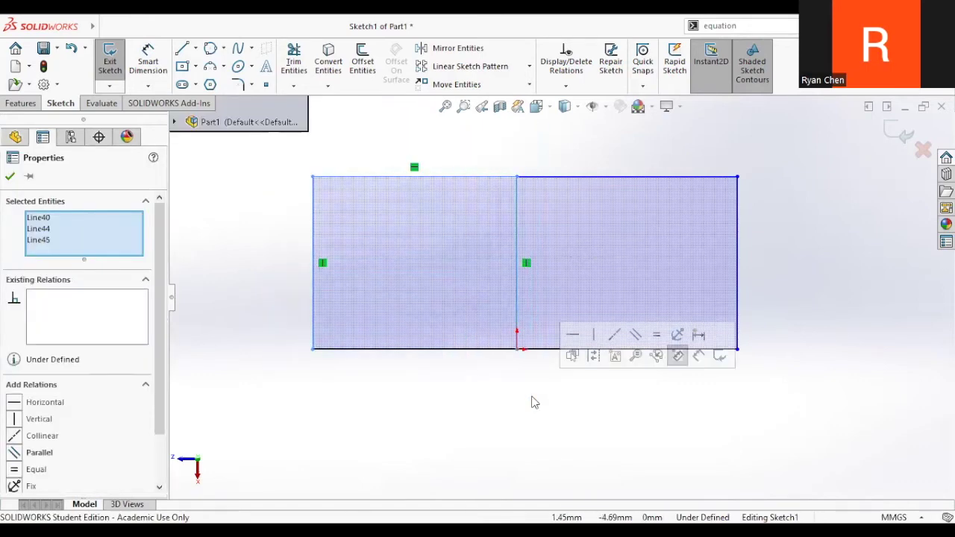
pyautogui.moveTo(273, 145)
pyautogui.mouseDown()
pyautogui.moveTo(284, 162)
pyautogui.moveTo(522, 316)
pyautogui.moveTo(542, 405)
pyautogui.mouseUp()
pyautogui.press('Delete')
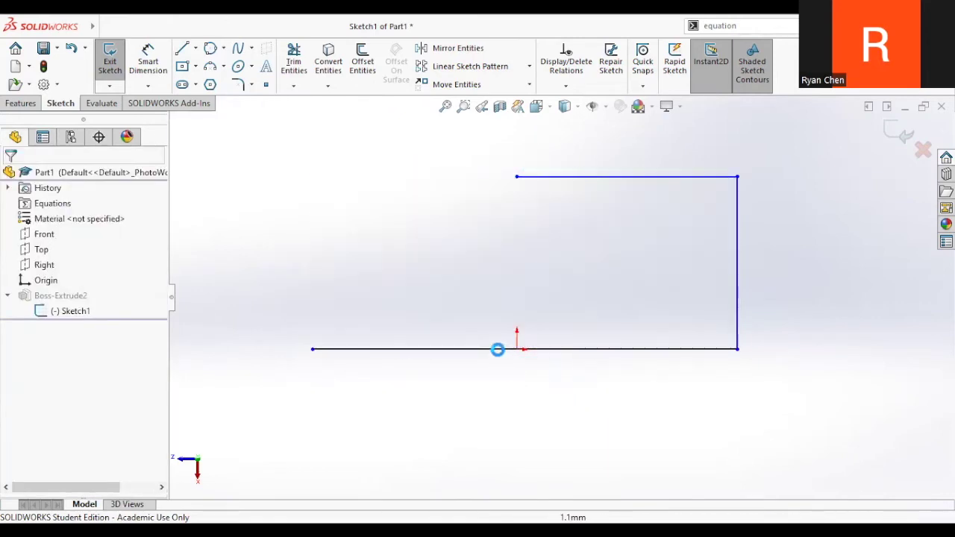
pyautogui.click(498, 349)
pyautogui.press('Delete')
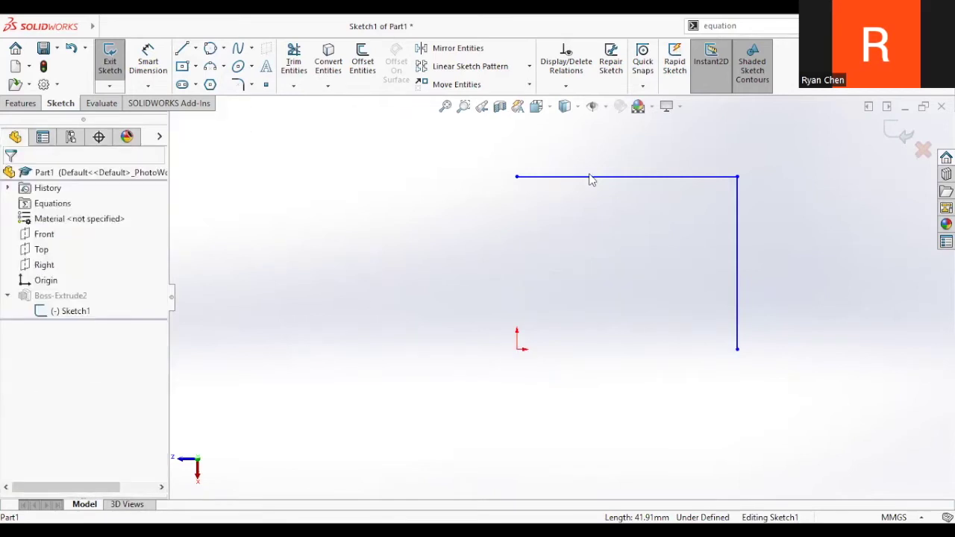
pyautogui.moveTo(470, 140)
pyautogui.mouseDown()
pyautogui.moveTo(751, 328)
pyautogui.moveTo(784, 375)
pyautogui.mouseUp()
pyautogui.press('Delete')
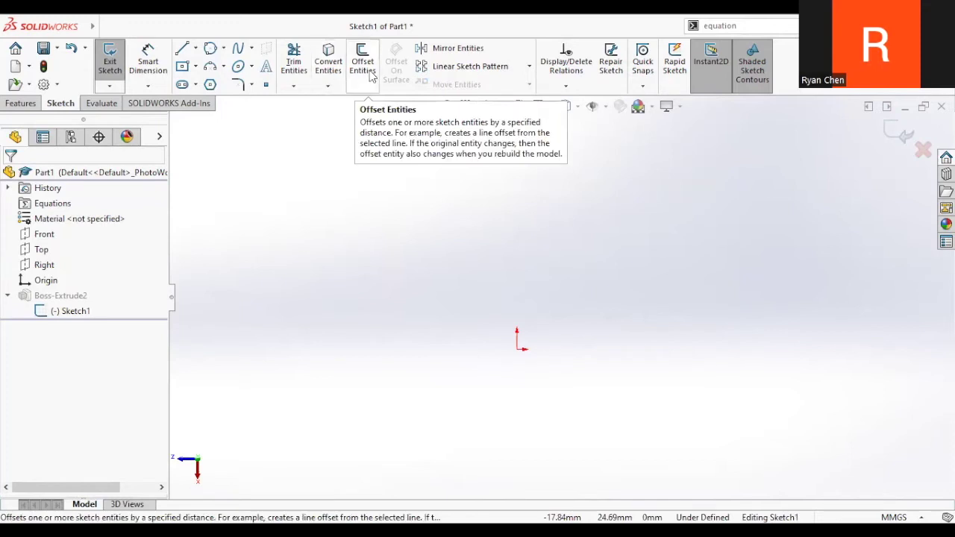
pyautogui.click(328, 86)
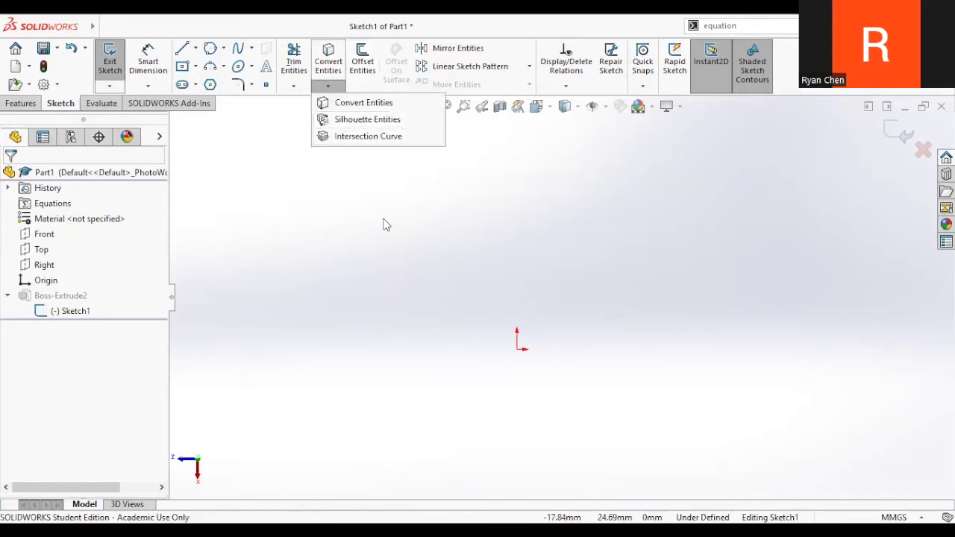
pyautogui.click(421, 257)
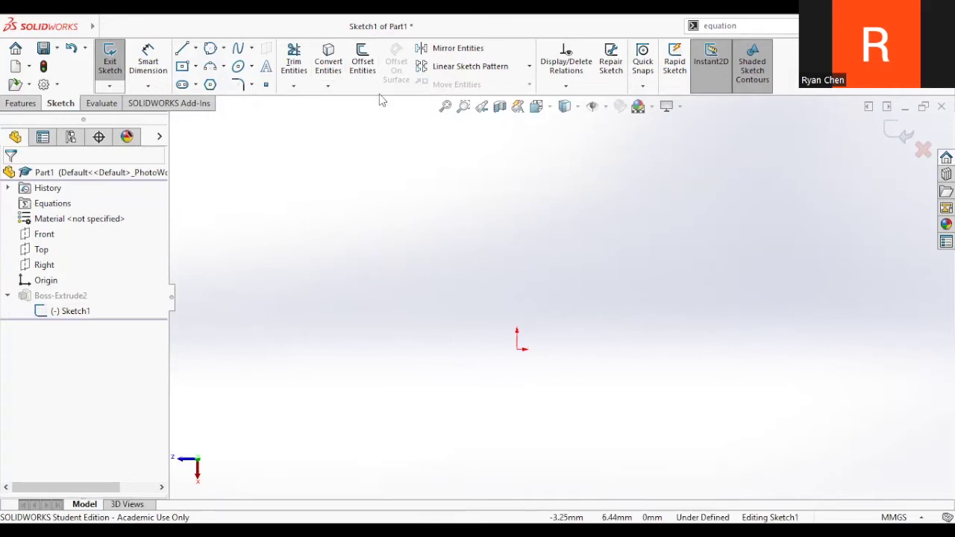
# - Draw a centre-rectangle square on the origin and exit the sketch
pyautogui.press('s')
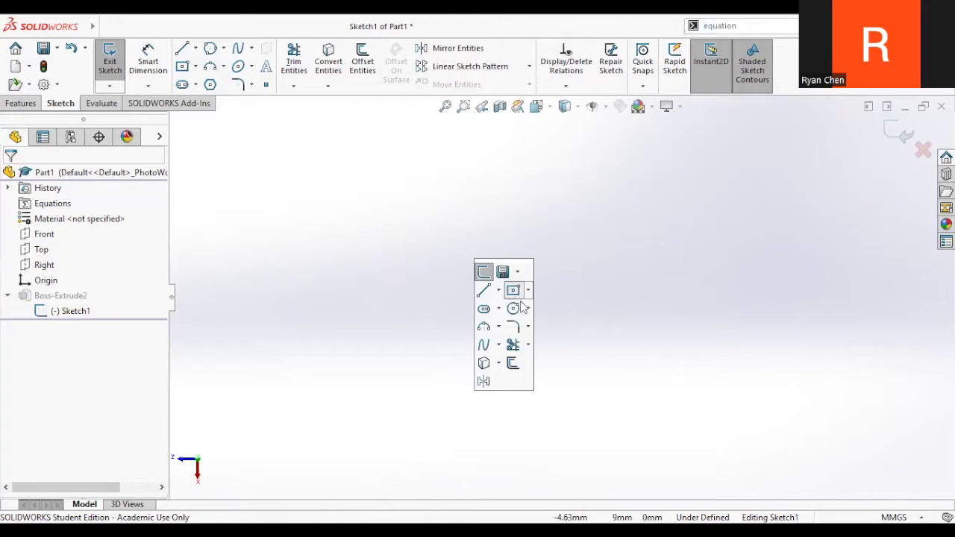
pyautogui.click(513, 290)
pyautogui.click(520, 349)
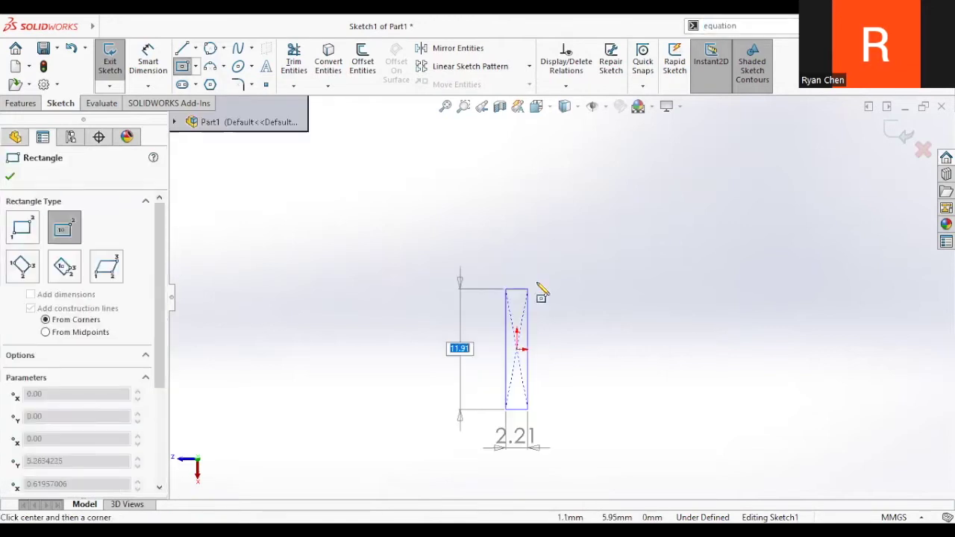
pyautogui.click(575, 290)
pyautogui.press('Escape')
pyautogui.click(101, 65)
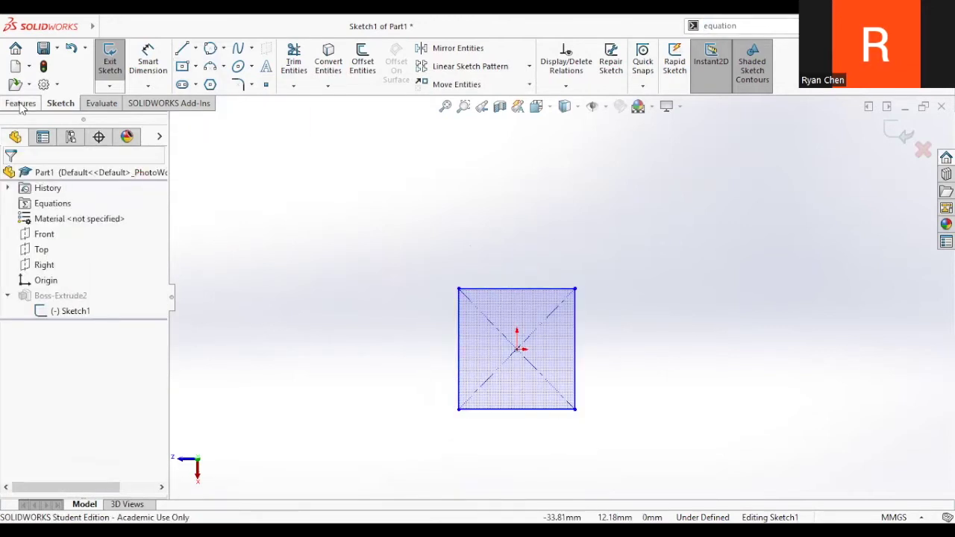
# - Extrude the square sketch into a tall box
pyautogui.click(397, 296)
pyautogui.click(428, 308)
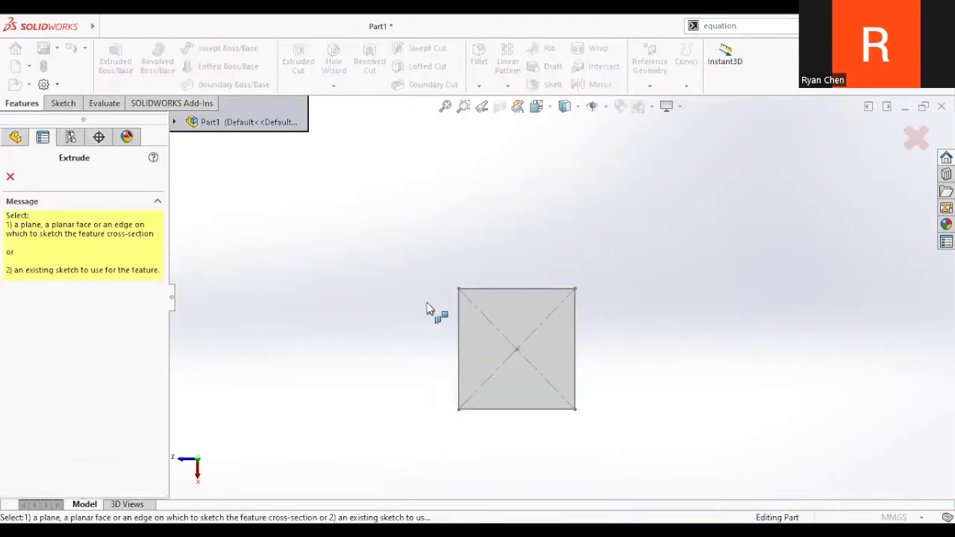
pyautogui.click(487, 343)
pyautogui.moveTo(475, 339)
pyautogui.mouseDown(button='middle')
pyautogui.moveTo(388, 217)
pyautogui.moveTo(897, 190)
pyautogui.mouseUp(button='middle')
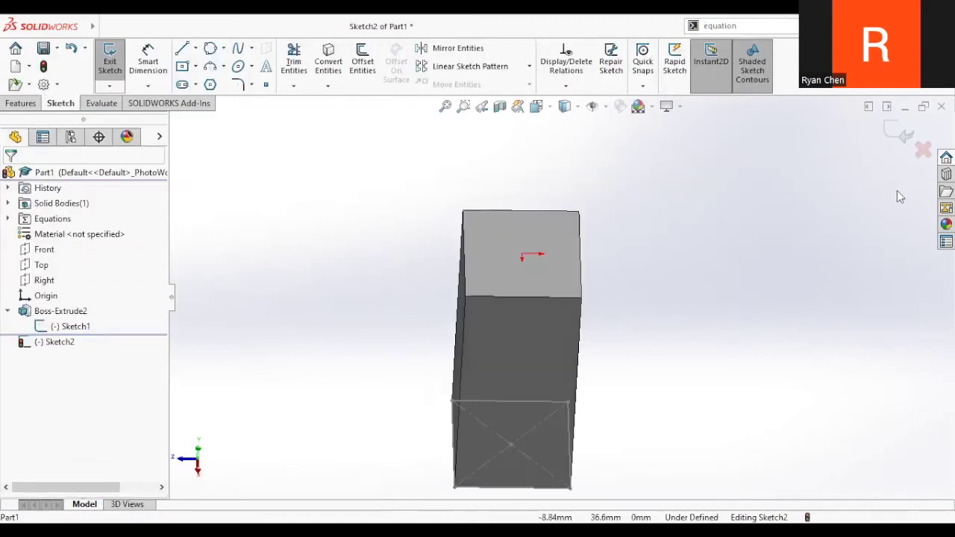
pyautogui.click(897, 138)
# - Hide Sketch1 under Boss-Extrude2 so its outline disappears from the box
pyautogui.click(16, 313)
pyautogui.moveTo(412, 337); pyautogui.dragTo(417, 246, button='middle')
pyautogui.click(13, 315)
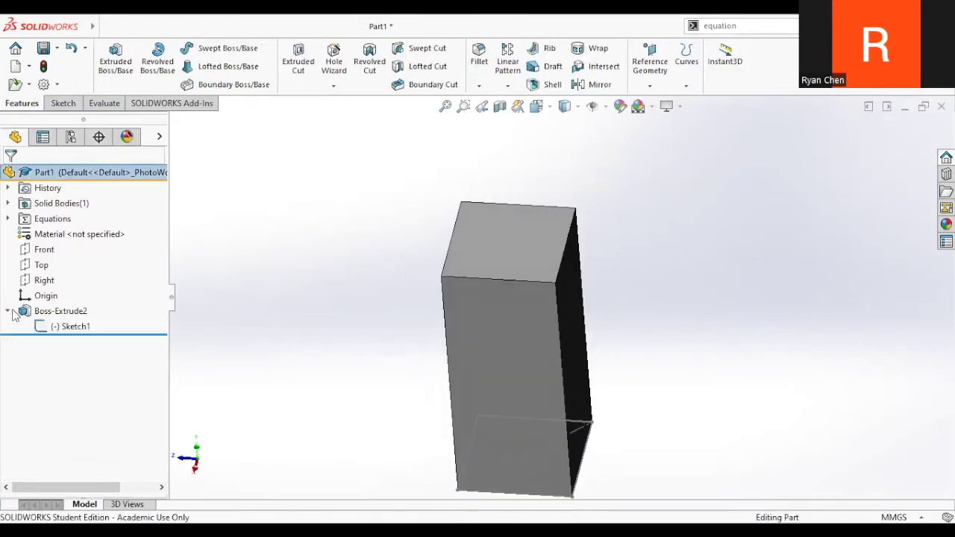
pyautogui.click(58, 330)
pyautogui.click(74, 309)
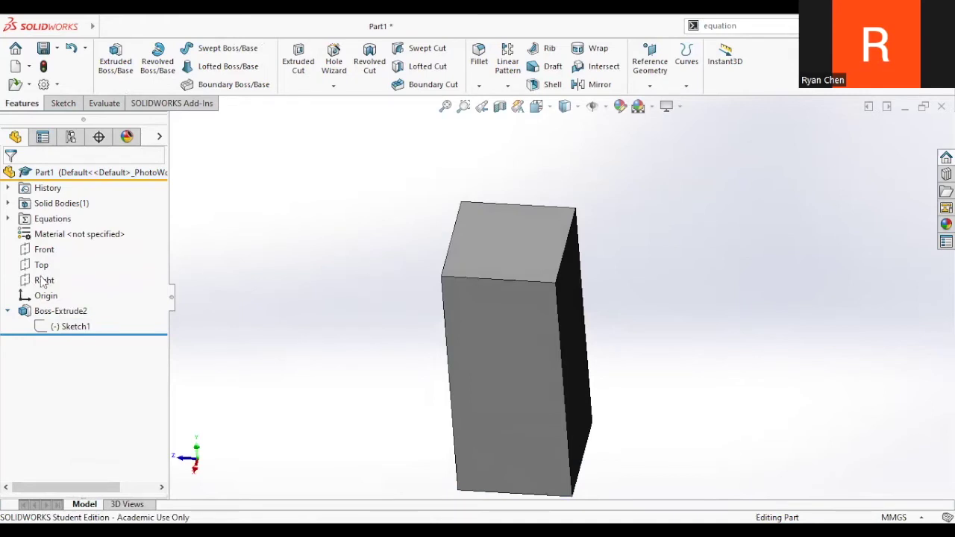
# - Clear the Front and Right plane selections and select the box's top face
pyautogui.click(43, 250)
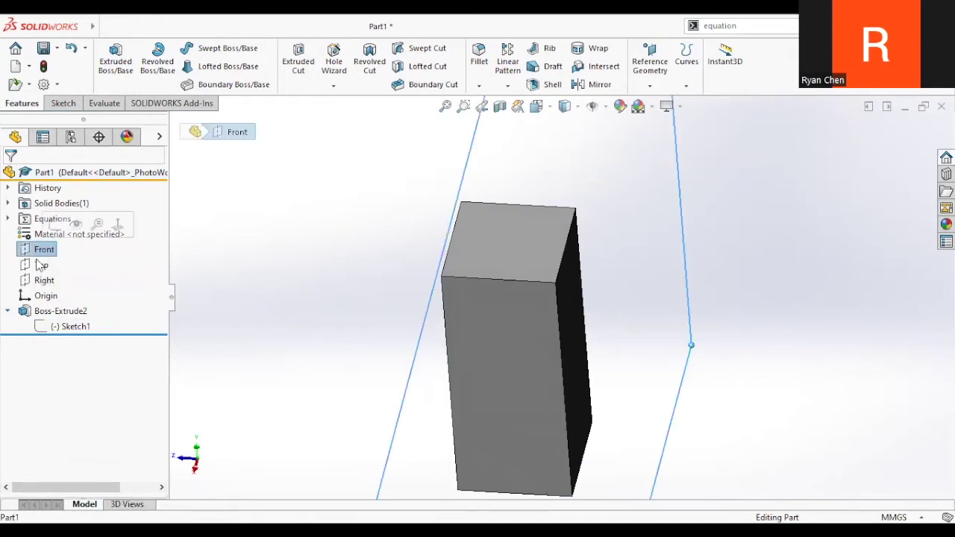
pyautogui.click(43, 279)
pyautogui.click(43, 250)
pyautogui.click(42, 280)
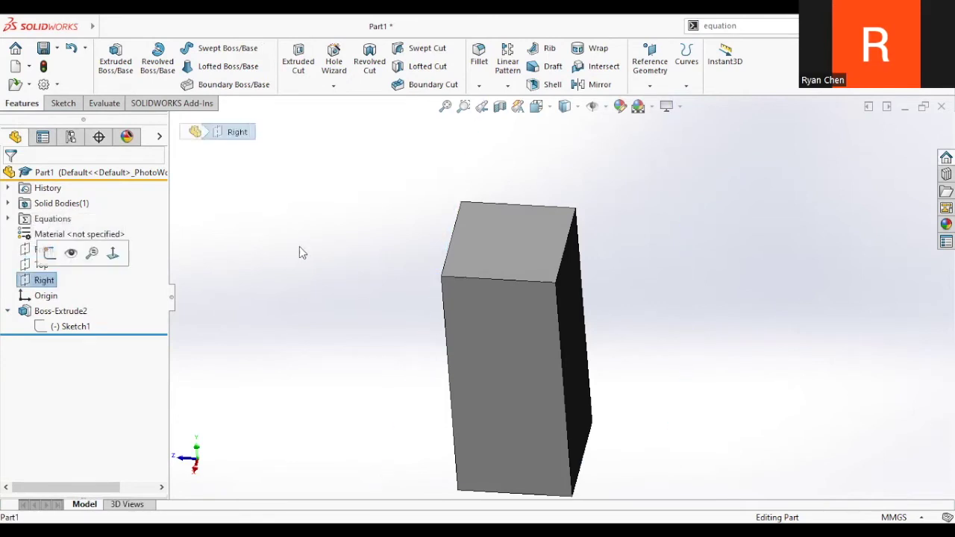
pyautogui.click(299, 246)
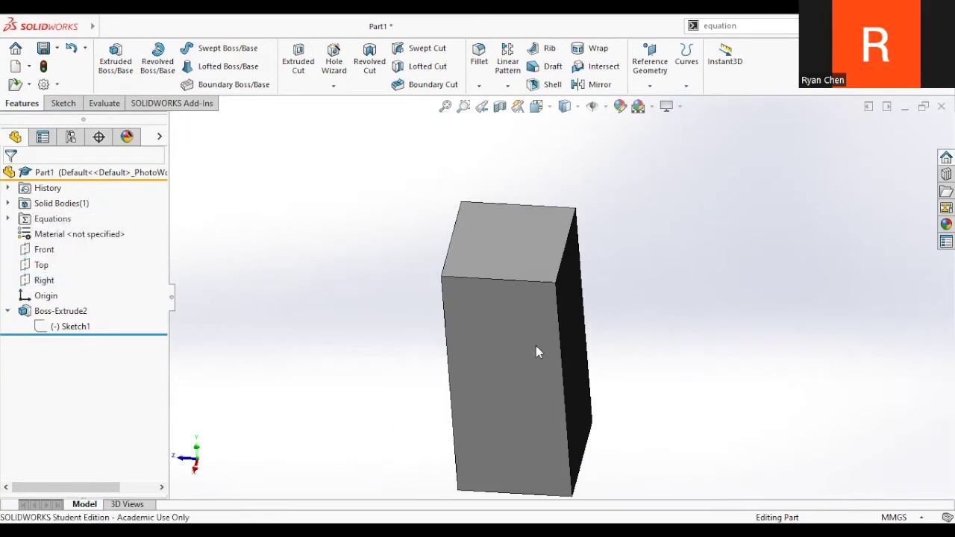
pyautogui.click(507, 247)
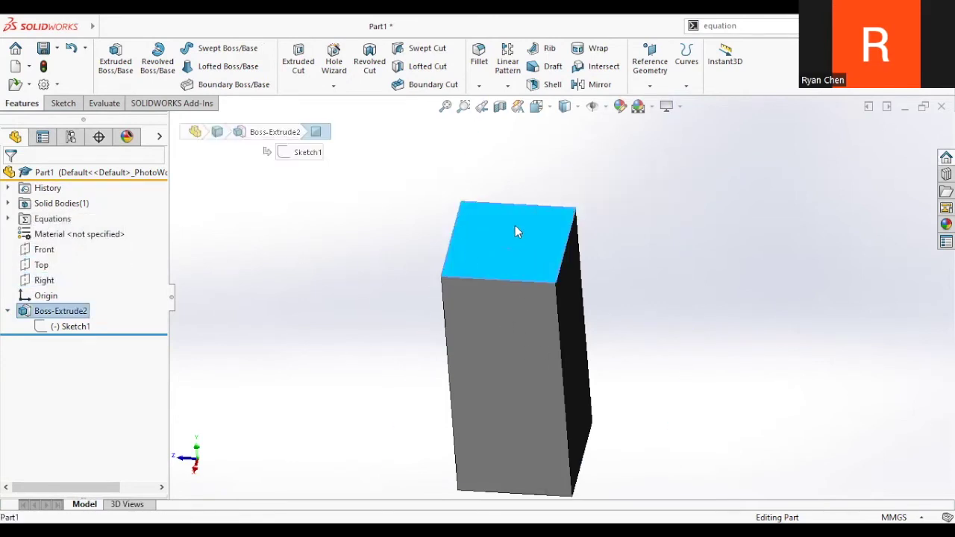
pyautogui.rightClick(515, 226)
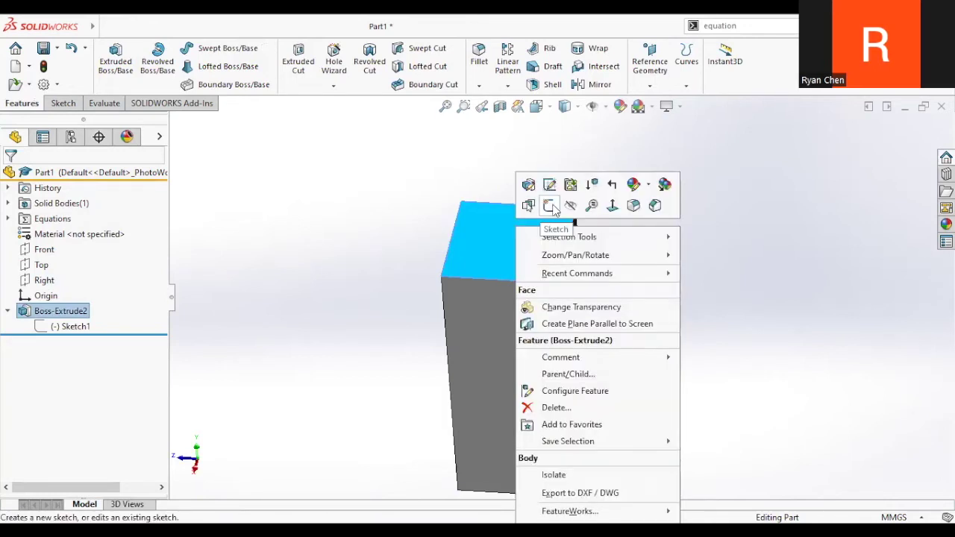
# - Start Sketch3 on the box's top face and check the box from oblique views
pyautogui.click(550, 207)
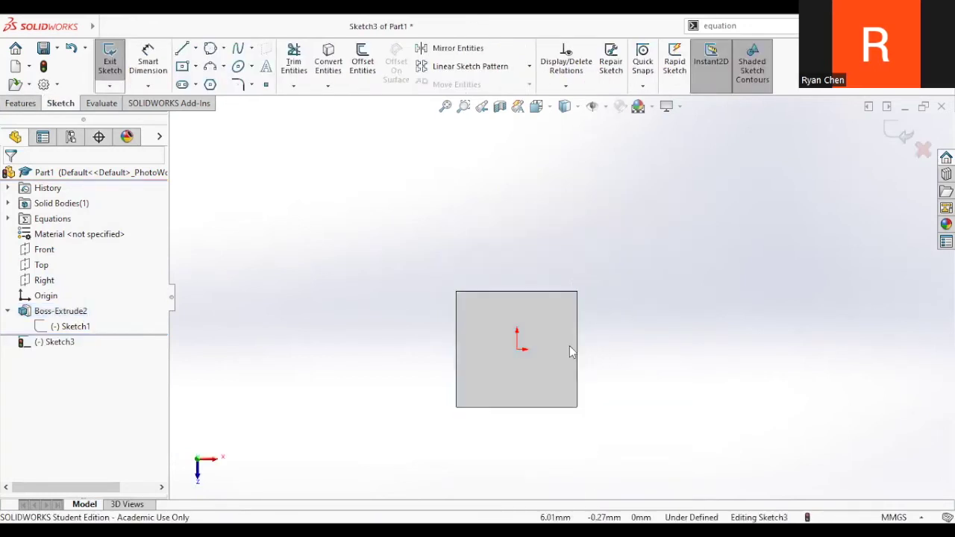
pyautogui.scroll(-4, 540, 340)
pyautogui.moveTo(531, 355)
pyautogui.mouseDown(button='middle')
pyautogui.moveTo(524, 213)
pyautogui.moveTo(526, 277)
pyautogui.mouseUp(button='middle')
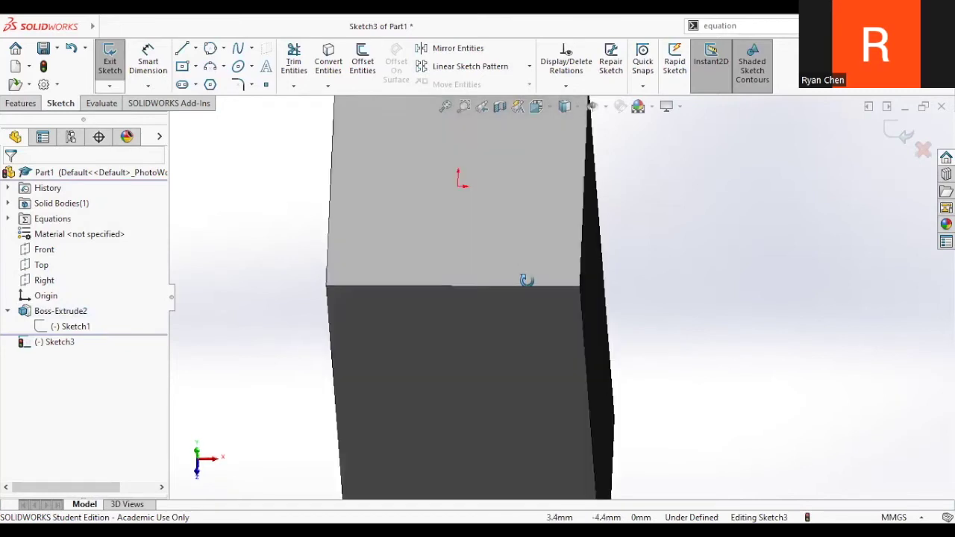
pyautogui.hotkey('ctrl', '8')
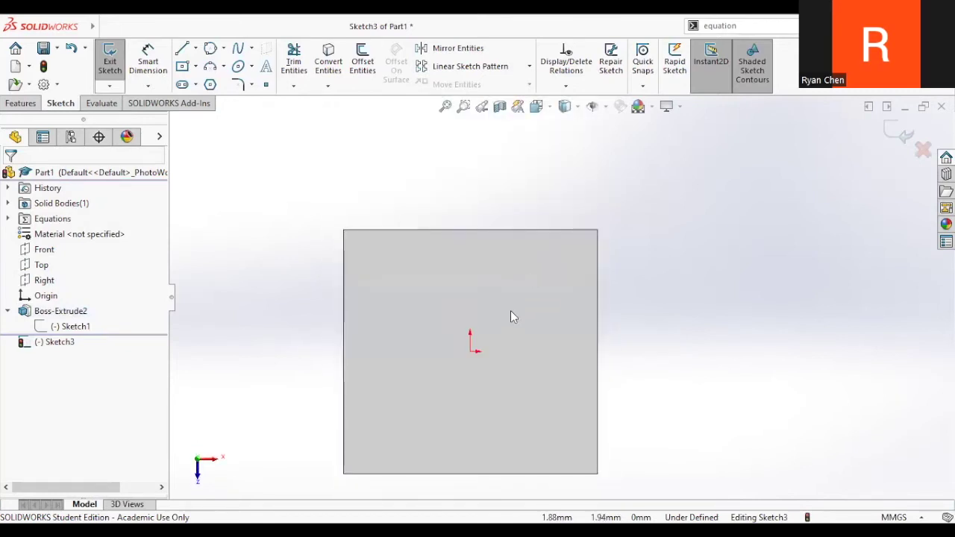
pyautogui.moveTo(507, 317)
pyautogui.mouseDown(button='middle')
pyautogui.moveTo(494, 338)
pyautogui.moveTo(535, 268)
pyautogui.moveTo(560, 300)
pyautogui.moveTo(510, 328)
pyautogui.mouseUp(button='middle')
pyautogui.hotkey('ctrl', '8')
pyautogui.moveTo(458, 317); pyautogui.dragTo(465, 287, button='middle')
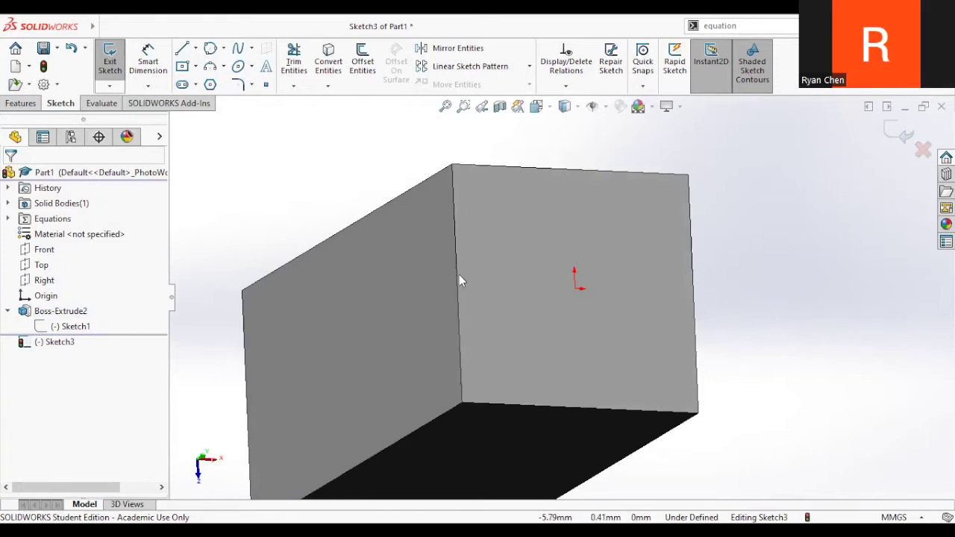
pyautogui.click(460, 330)
pyautogui.hotkey('ctrl', '8')
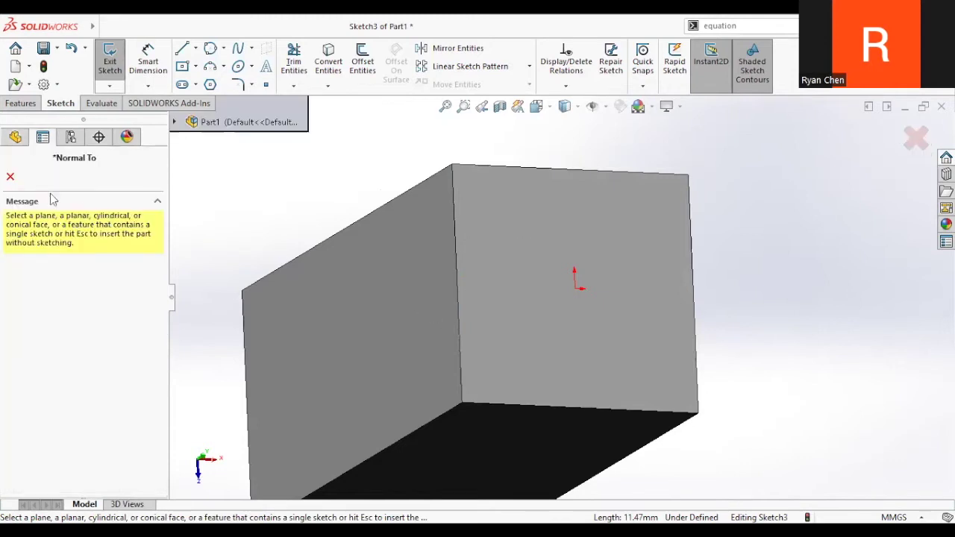
# - Convert the top face's four edges into sketch lines with Convert Entities
pyautogui.click(485, 245)
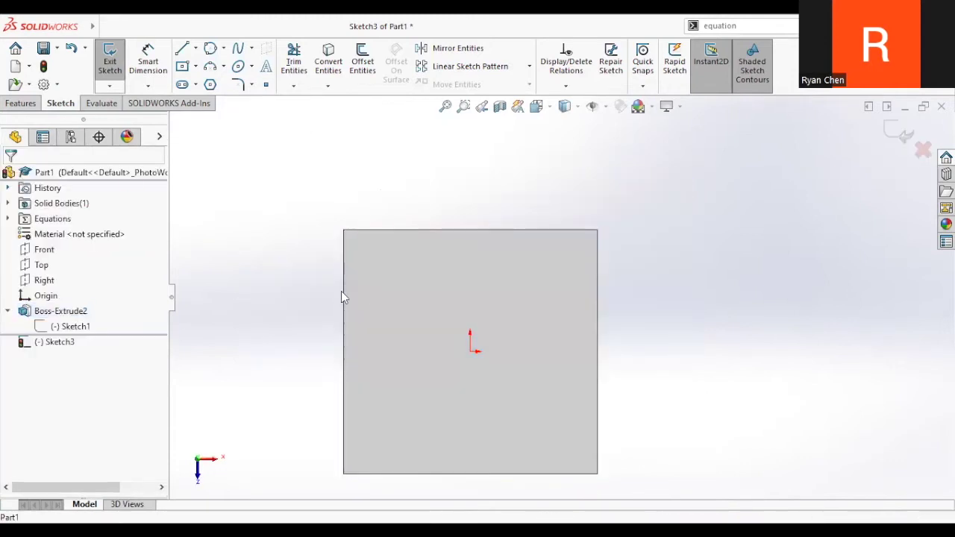
pyautogui.click(344, 285)
pyautogui.click(328, 64)
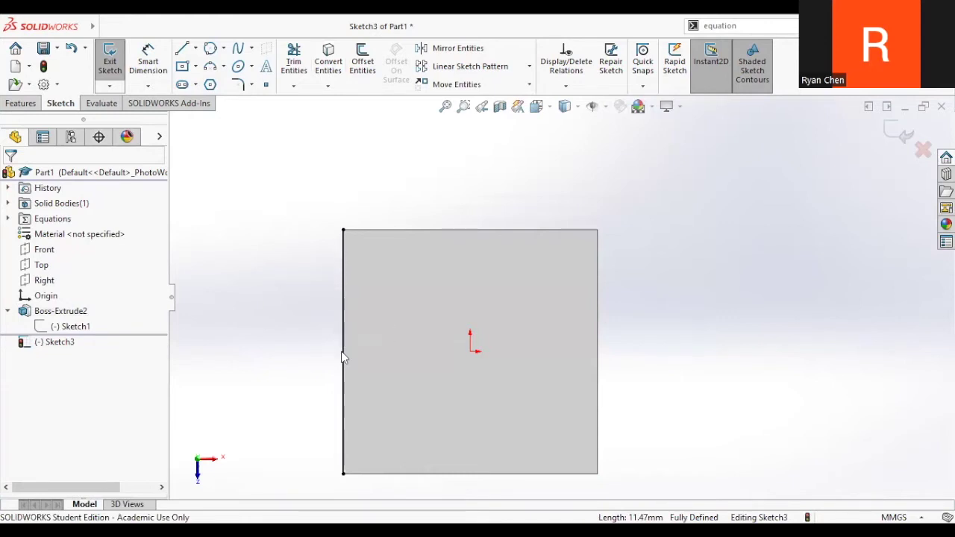
pyautogui.hotkey('ctrl', 'z')
pyautogui.click(442, 291)
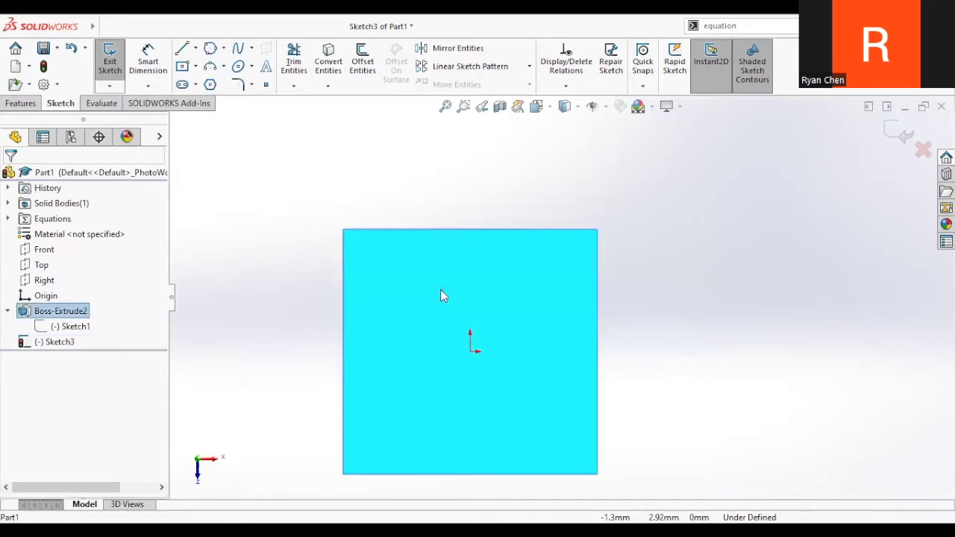
pyautogui.click(328, 60)
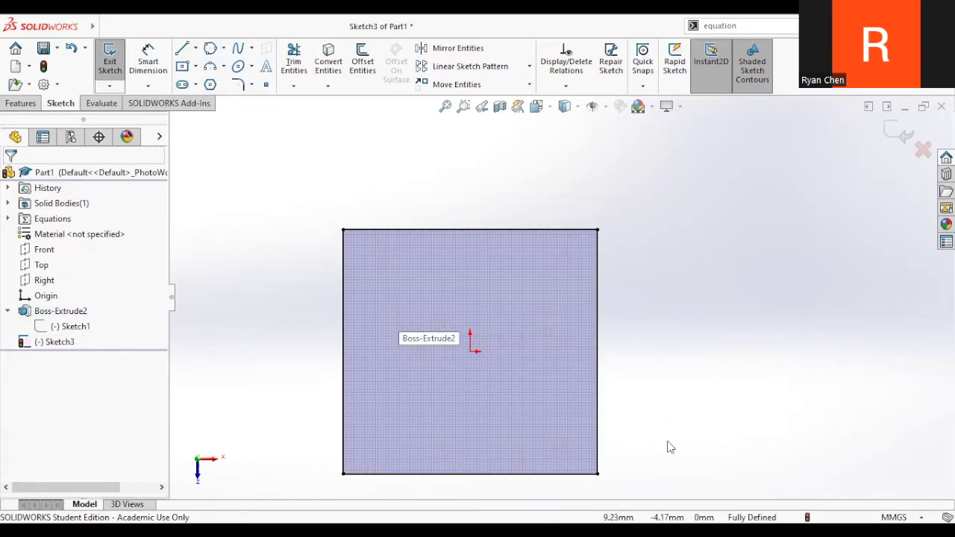
# - Box-select Line13–Line16 to confirm the square is fully defined
pyautogui.hotkey('ctrl', '8')
pyautogui.moveTo(352, 308)
pyautogui.mouseDown(button='middle')
pyautogui.moveTo(389, 280)
pyautogui.moveTo(382, 287)
pyautogui.mouseUp(button='middle')
pyautogui.hotkey('ctrl', '8')
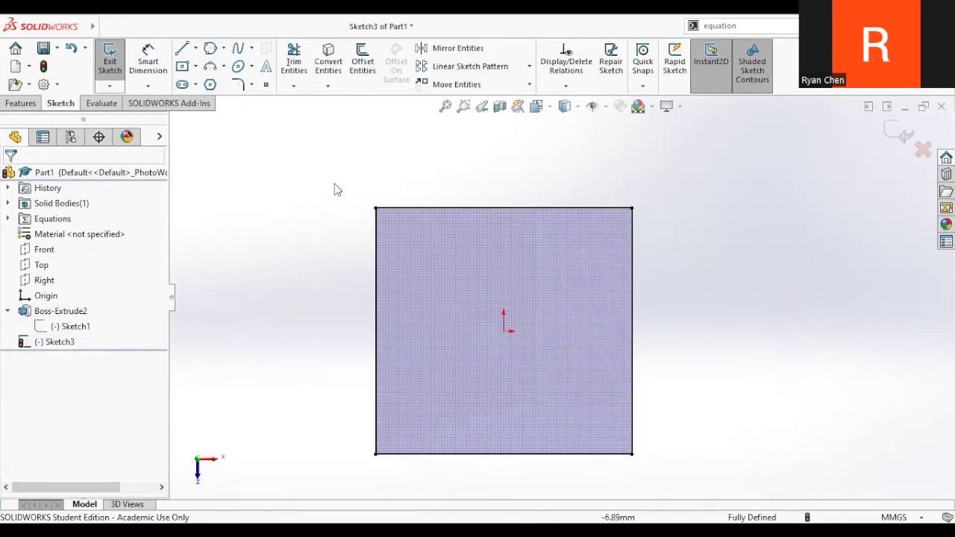
pyautogui.moveTo(334, 176); pyautogui.dragTo(668, 477)
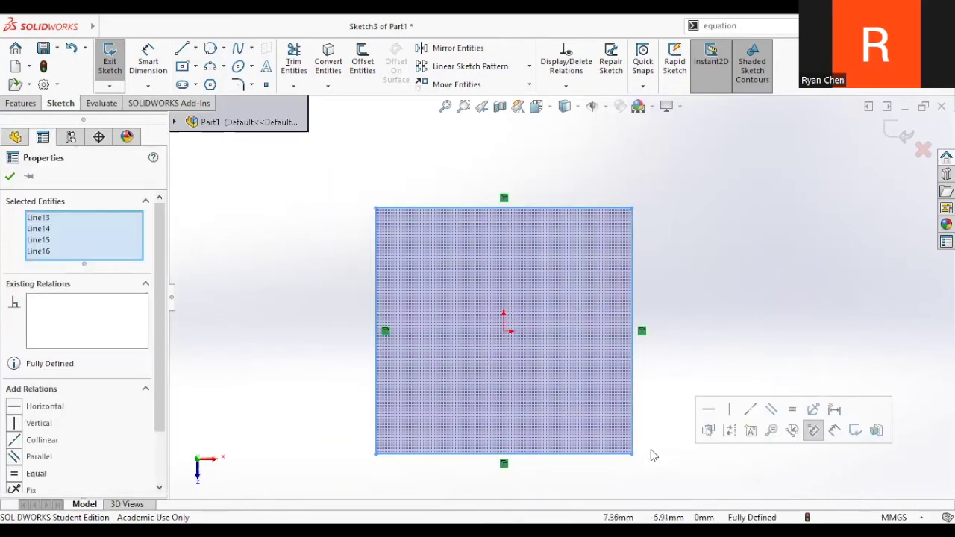
pyautogui.press('Escape')
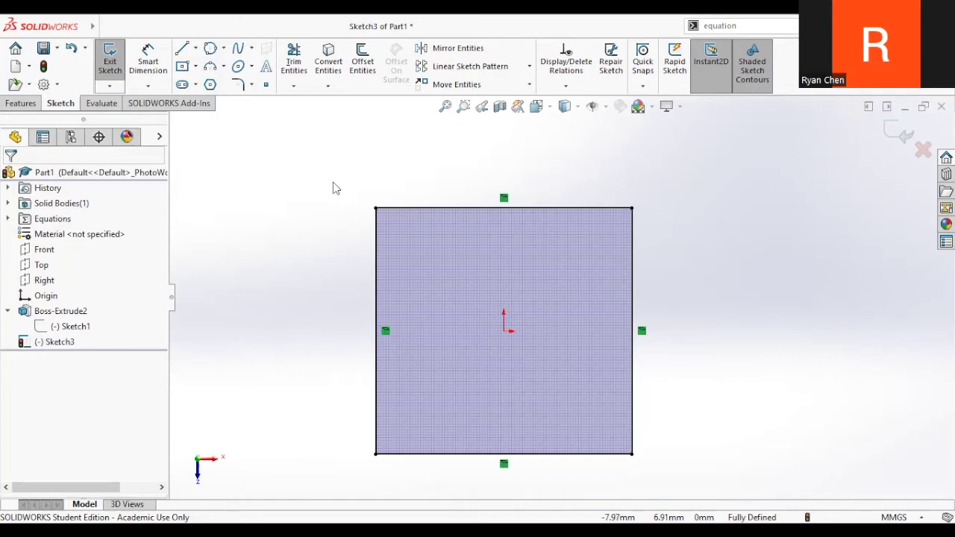
# - Offset the square outline on the block's face 2 mm outward
pyautogui.moveTo(317, 147); pyautogui.dragTo(646, 427)
pyautogui.click(331, 172)
pyautogui.moveTo(323, 165); pyautogui.dragTo(705, 477)
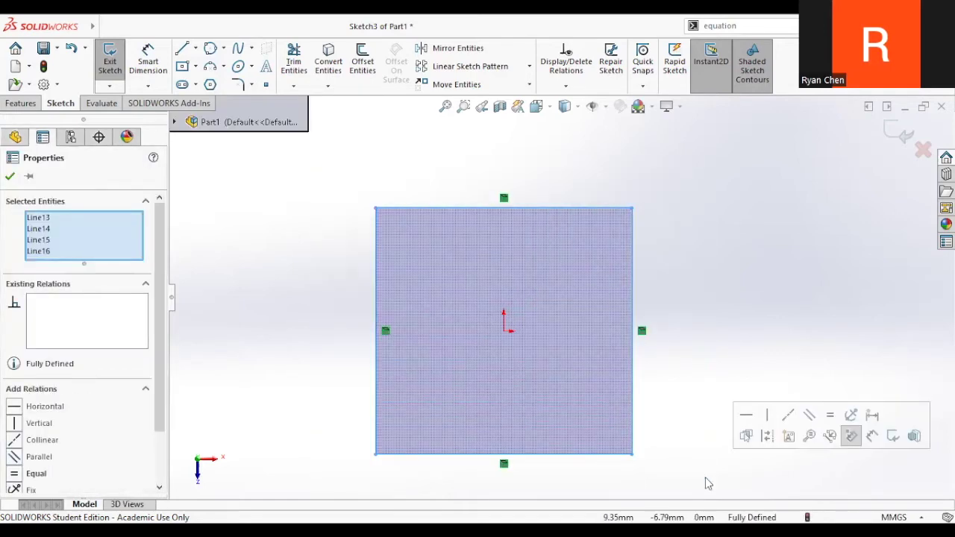
pyautogui.click(686, 410)
pyautogui.click(363, 66)
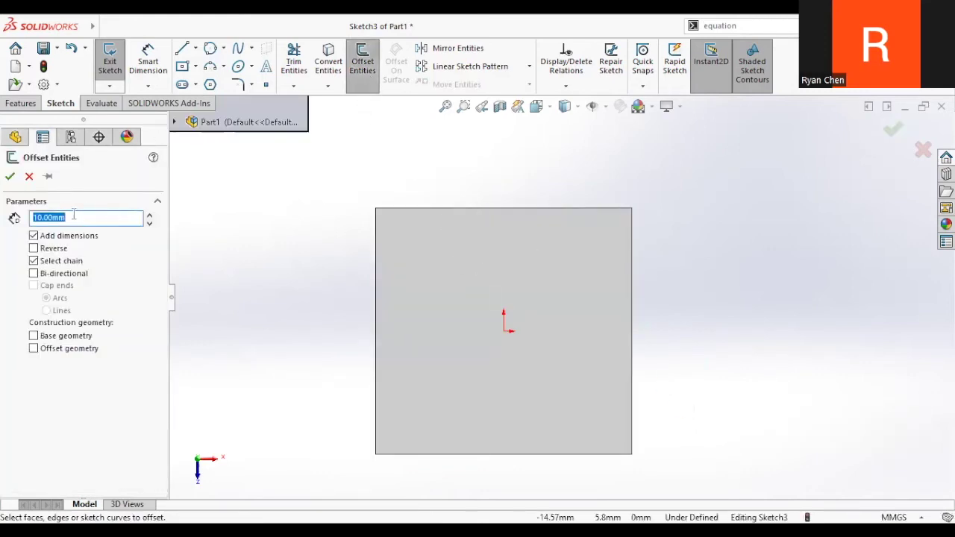
pyautogui.write('2')
pyautogui.press('Return')
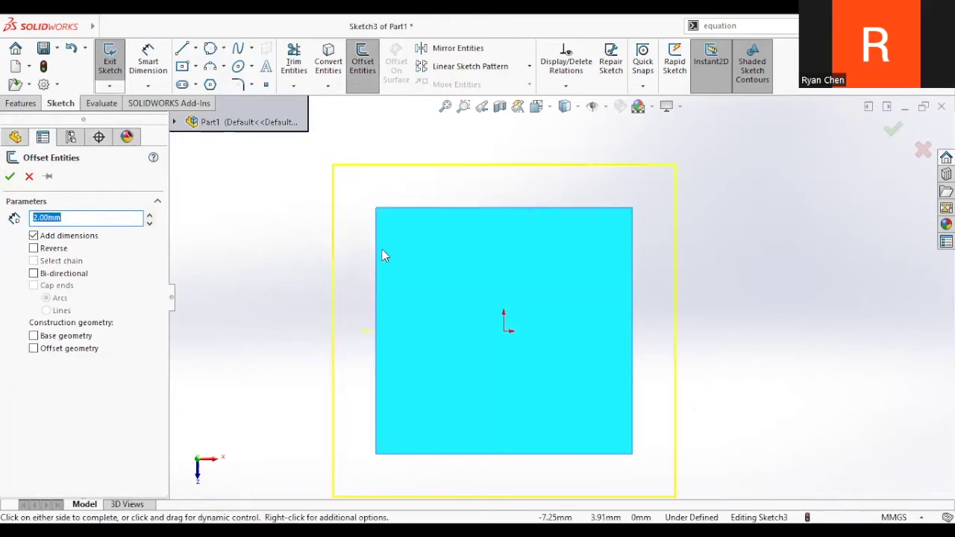
pyautogui.click(66, 248)
pyautogui.click(34, 248)
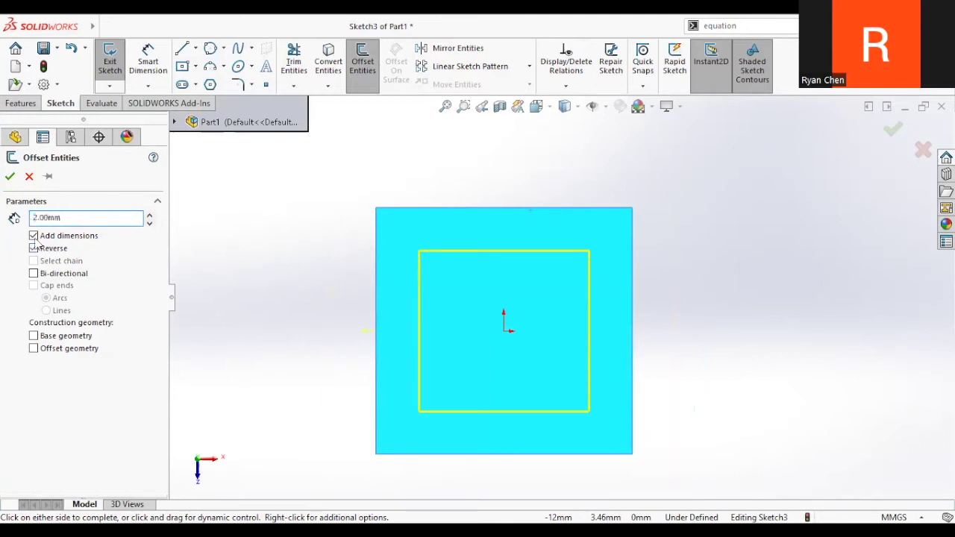
pyautogui.click(10, 178)
# - Delete the four offset lines and their 2.00 dimension, leaving Sketch3 empty
pyautogui.press('f')
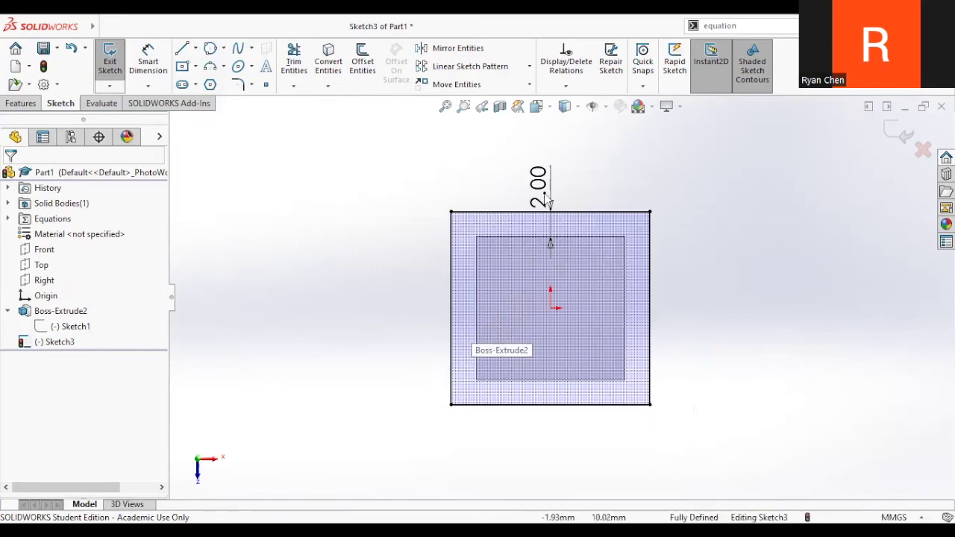
pyautogui.moveTo(587, 284)
pyautogui.mouseDown(button='middle')
pyautogui.moveTo(598, 275)
pyautogui.moveTo(688, 309)
pyautogui.moveTo(631, 299)
pyautogui.moveTo(593, 321)
pyautogui.mouseUp(button='middle')
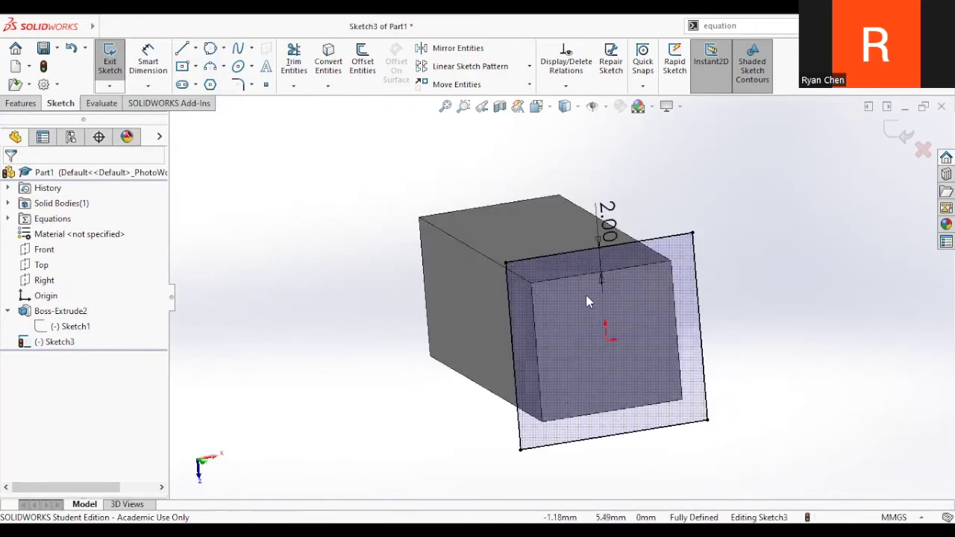
pyautogui.hotkey('ctrl', '8')
pyautogui.moveTo(381, 119)
pyautogui.mouseDown()
pyautogui.moveTo(650, 361)
pyautogui.moveTo(690, 443)
pyautogui.moveTo(672, 432)
pyautogui.mouseUp()
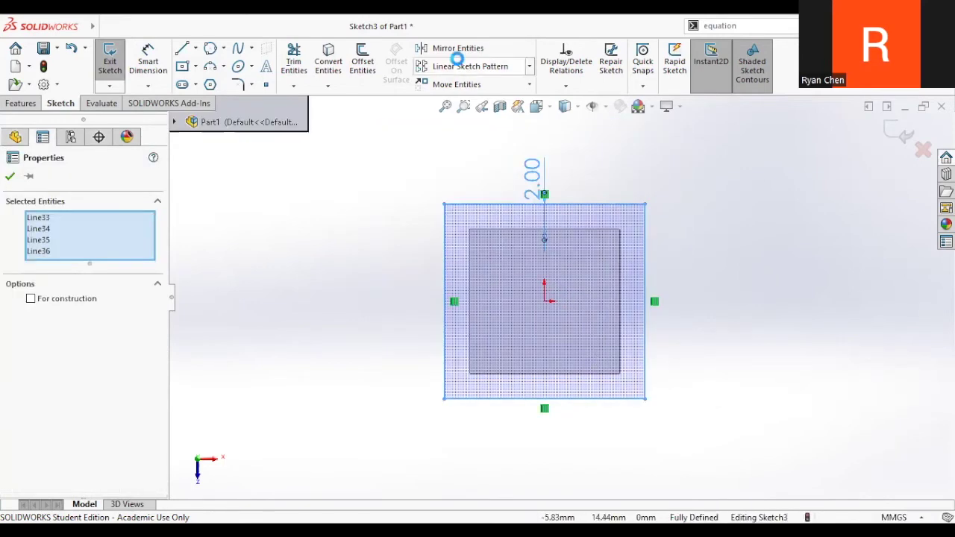
pyautogui.press('Delete')
pyautogui.click(511, 281)
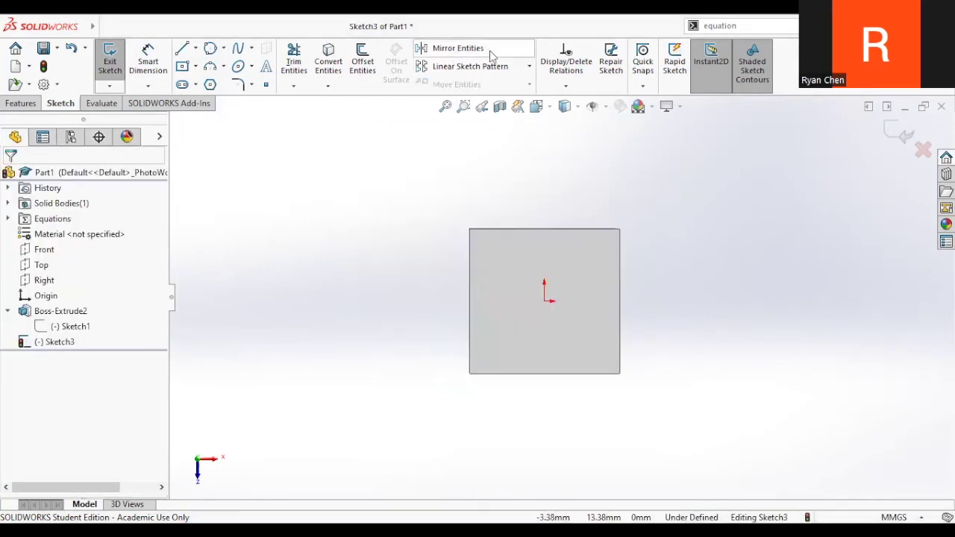
pyautogui.scroll(-3, 555, 217)
pyautogui.press('s')
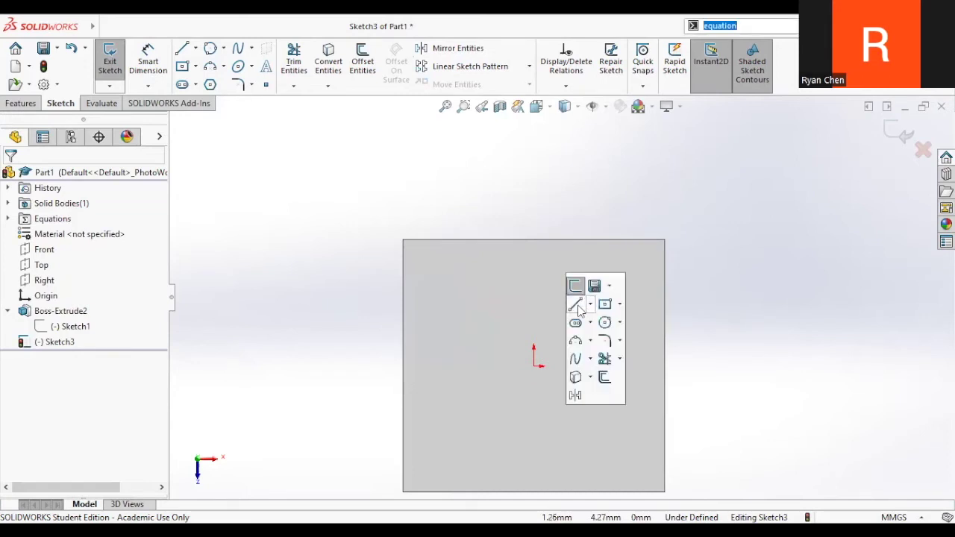
pyautogui.press('s')
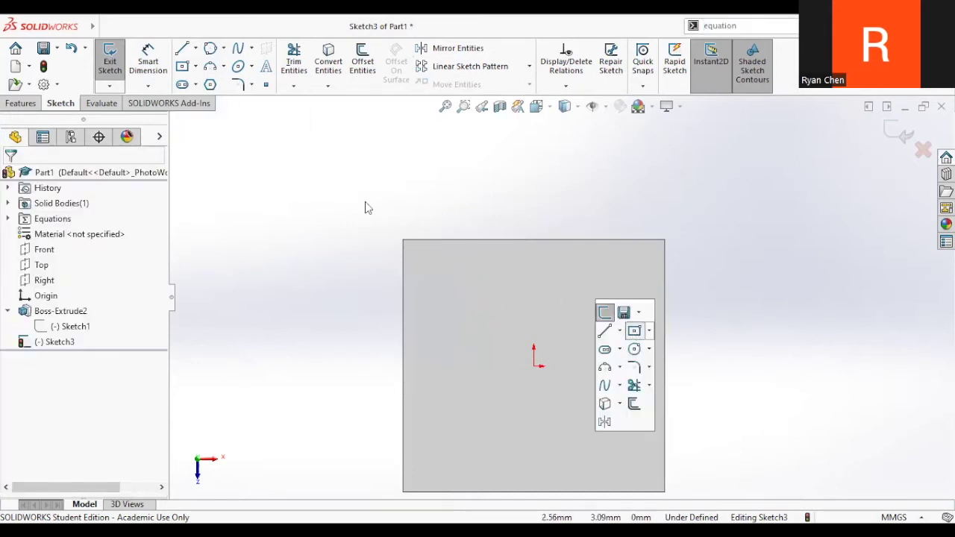
pyautogui.click(365, 214)
pyautogui.click(428, 287)
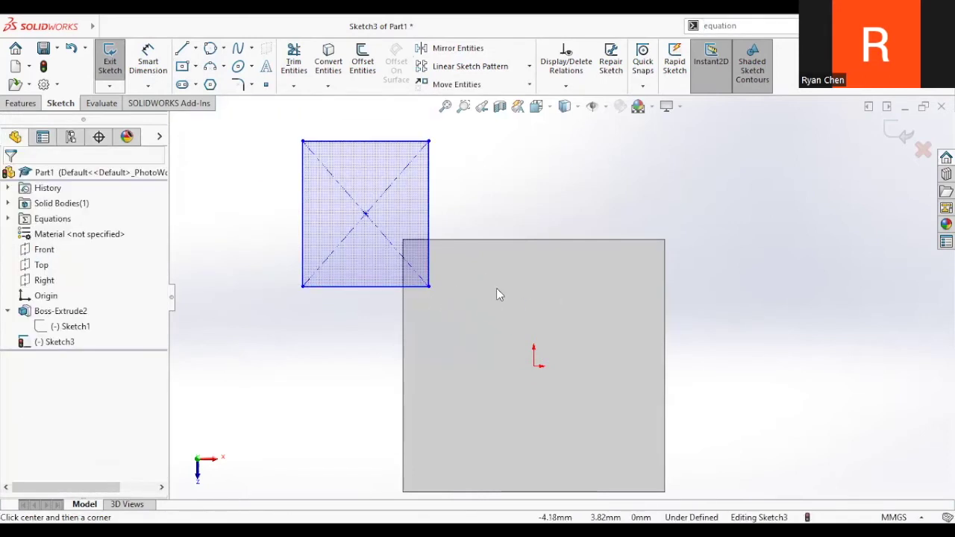
pyautogui.press('s')
pyautogui.click(514, 340)
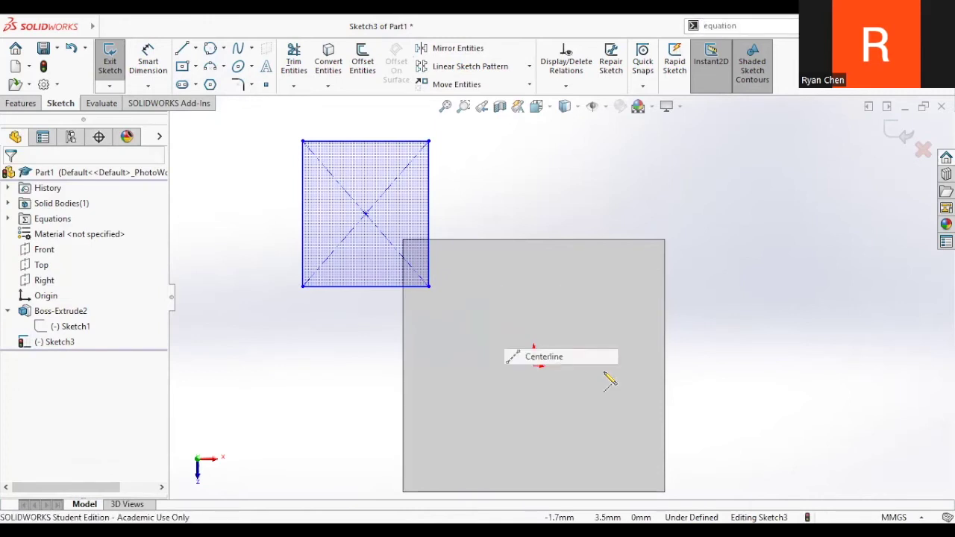
pyautogui.click(534, 366)
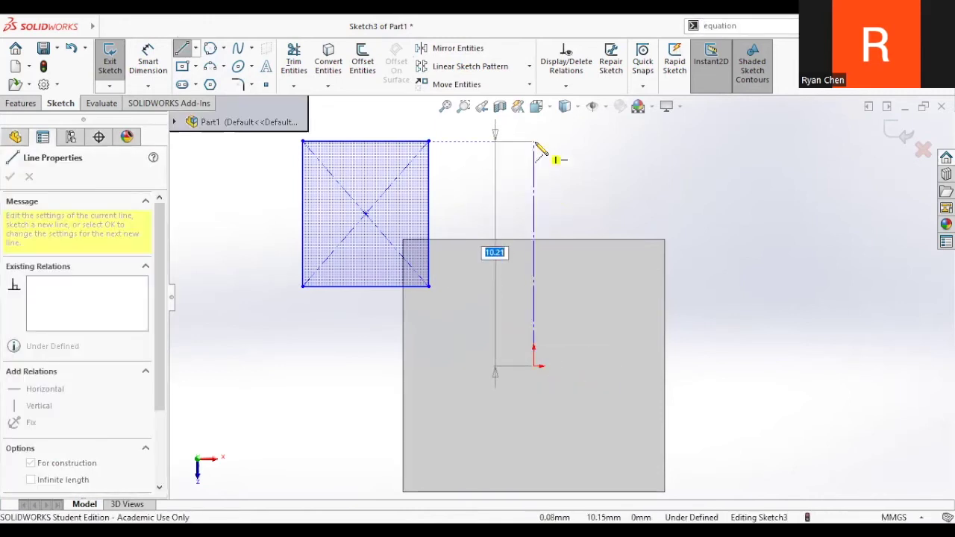
pyautogui.click(534, 141)
pyautogui.press('Escape')
pyautogui.click(458, 48)
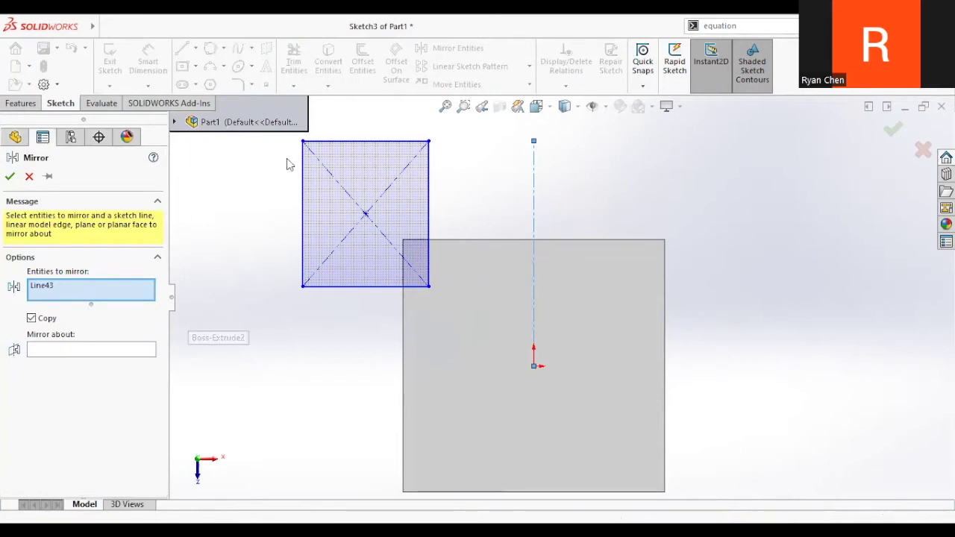
pyautogui.rightClick(110, 294)
pyautogui.click(122, 292)
pyautogui.click(303, 176)
pyautogui.click(357, 141)
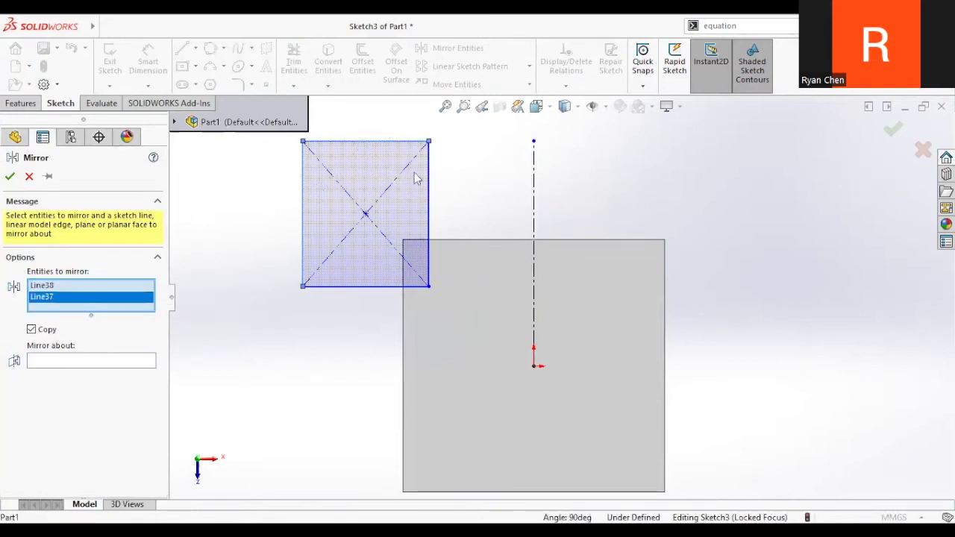
pyautogui.click(428, 187)
pyautogui.click(370, 287)
pyautogui.click(93, 383)
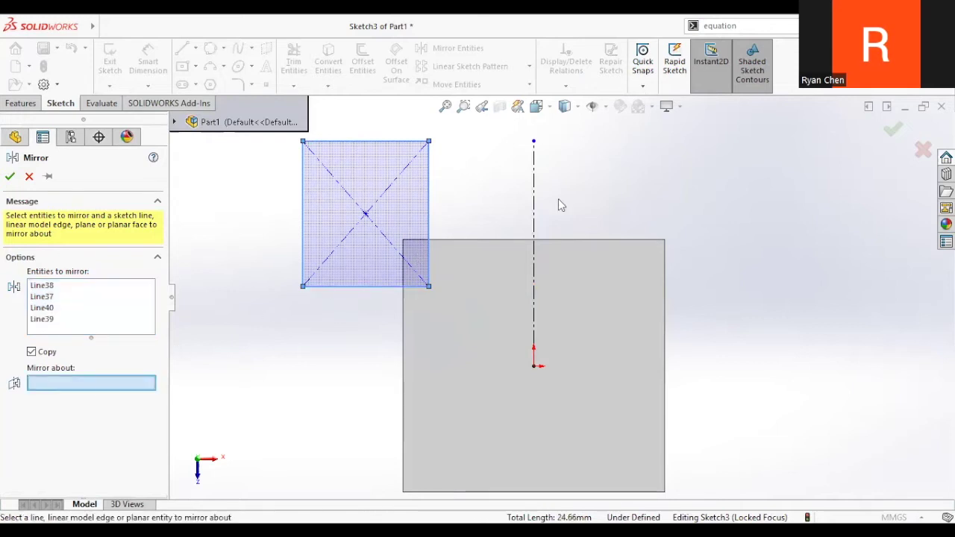
pyautogui.click(534, 198)
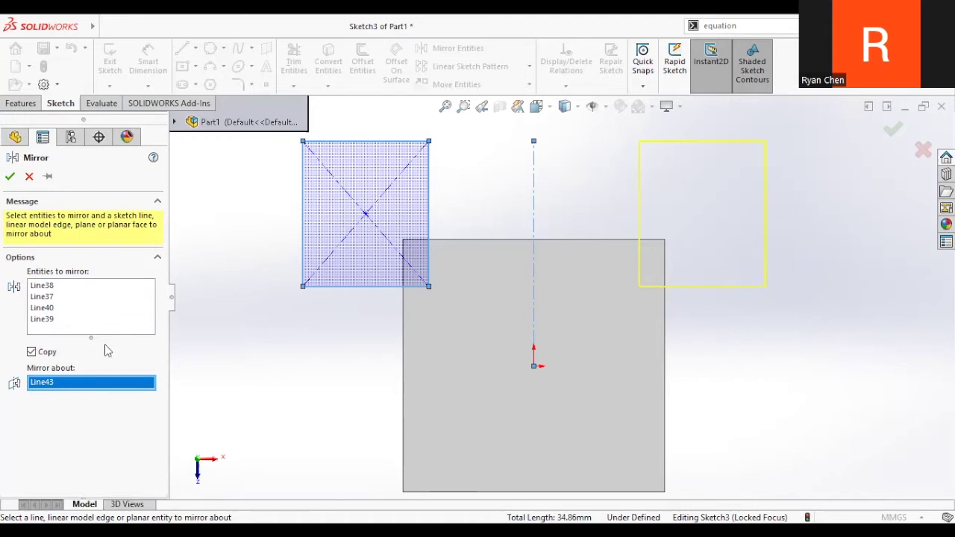
pyautogui.click(45, 355)
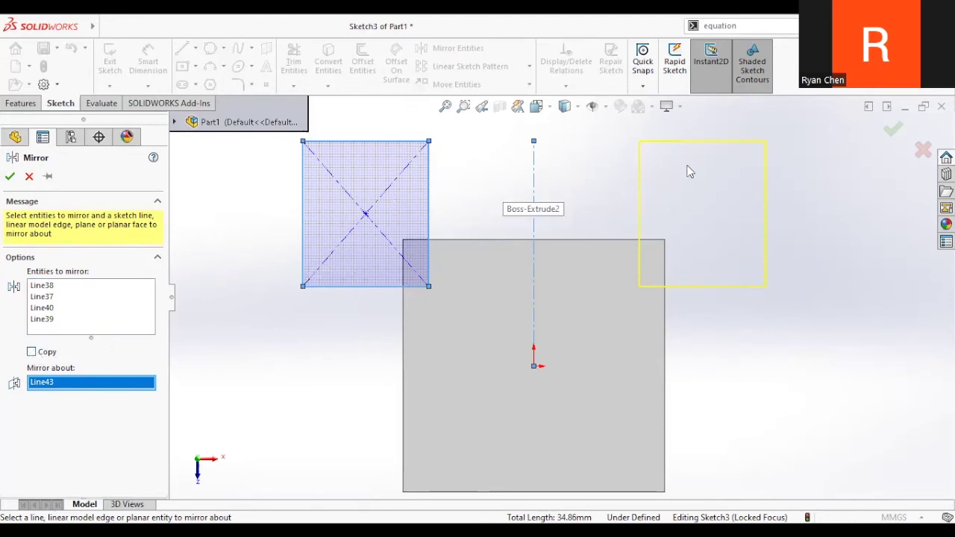
pyautogui.click(41, 352)
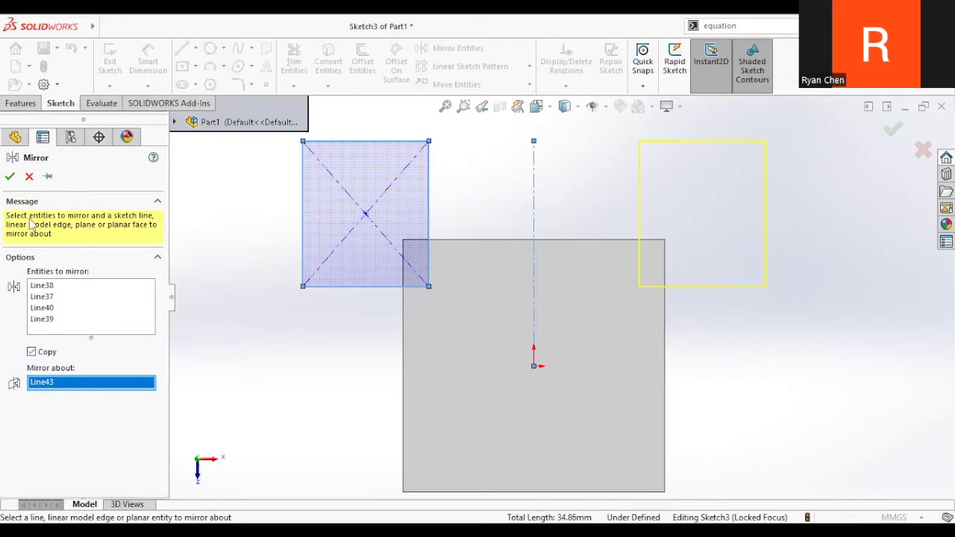
pyautogui.click(10, 176)
pyautogui.scroll(3, 522, 239)
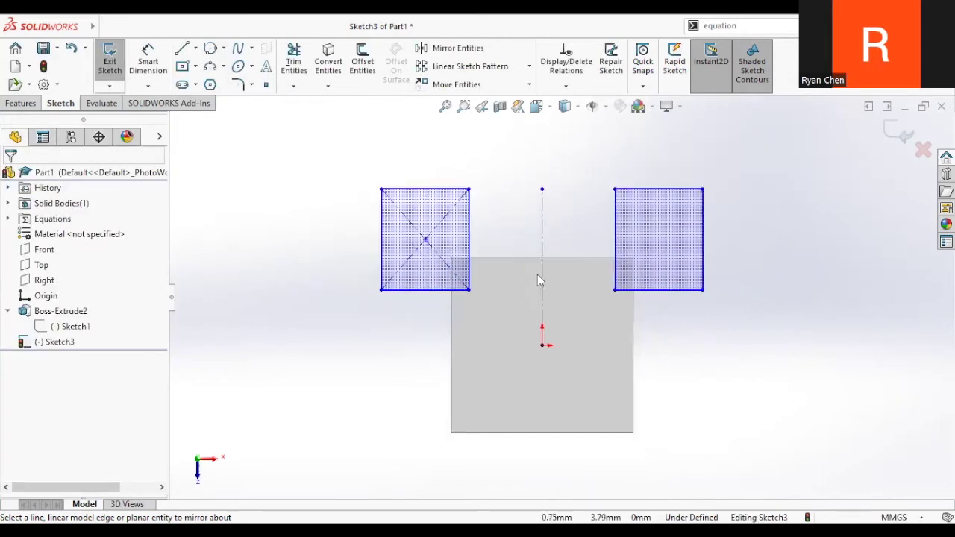
pyautogui.moveTo(334, 117)
pyautogui.mouseDown()
pyautogui.moveTo(663, 260)
pyautogui.moveTo(756, 335)
pyautogui.moveTo(756, 398)
pyautogui.mouseUp()
pyautogui.press('Delete')
pyautogui.press('s')
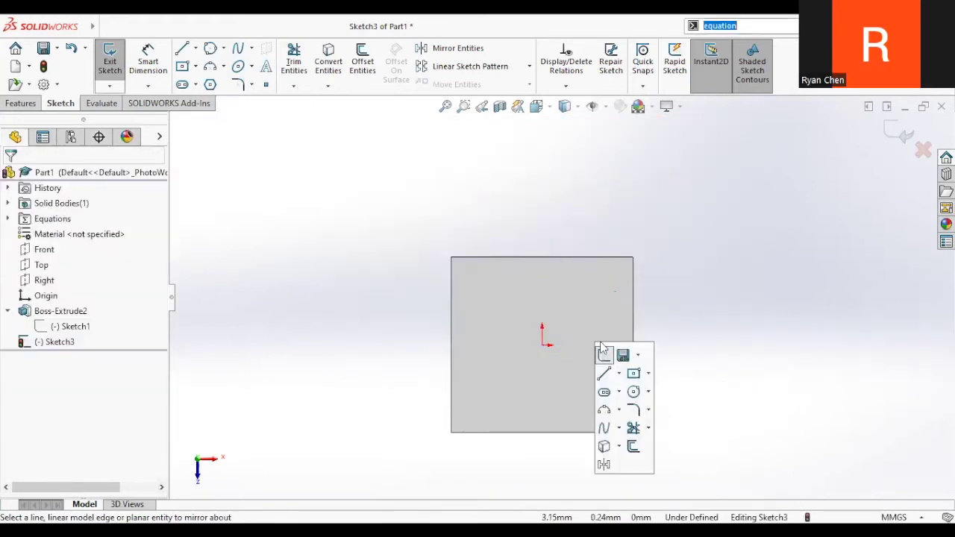
# - Draw a single circle above the block's face, undoing the extra circles
pyautogui.click(633, 373)
pyautogui.press('Escape')
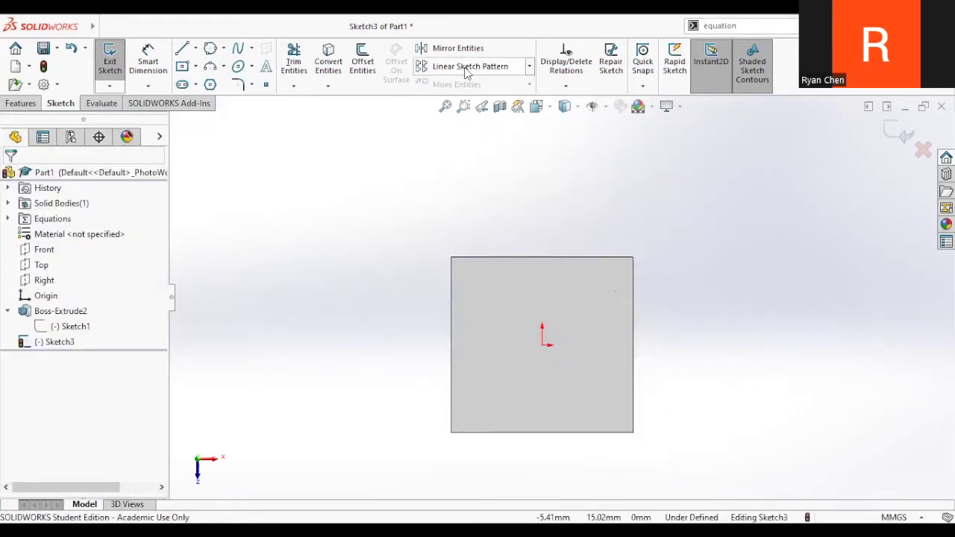
pyautogui.press('s')
pyautogui.click(581, 249)
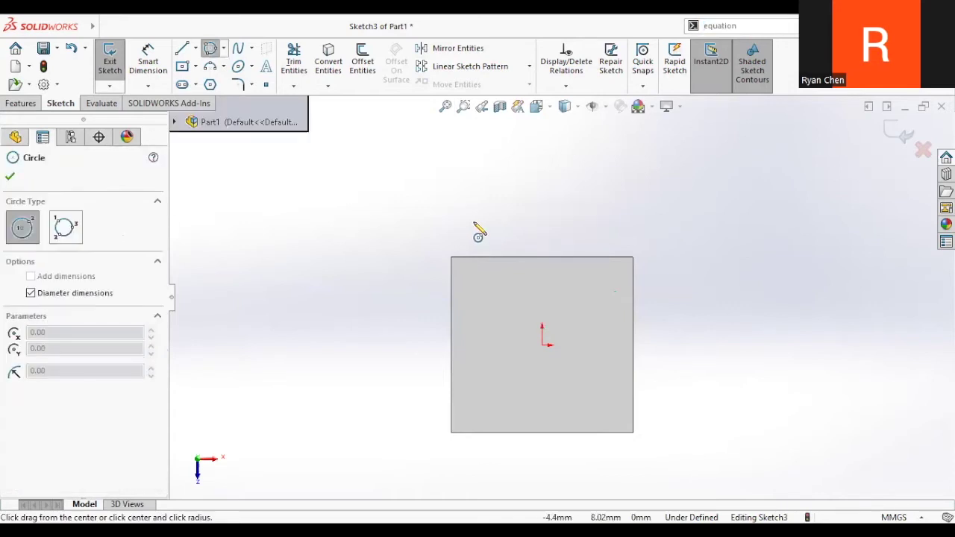
pyautogui.click(448, 219)
pyautogui.click(473, 236)
pyautogui.click(512, 217)
pyautogui.click(533, 231)
pyautogui.click(584, 218)
pyautogui.click(601, 238)
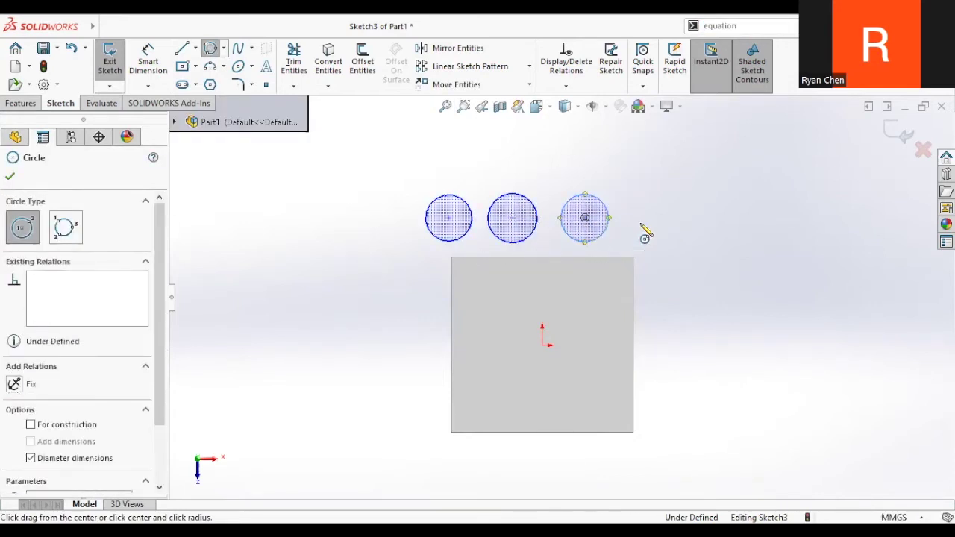
pyautogui.click(653, 218)
pyautogui.hotkey('ctrl', 'z')
pyautogui.hotkey('ctrl', 'z')
pyautogui.hotkey('ctrl', 'z')
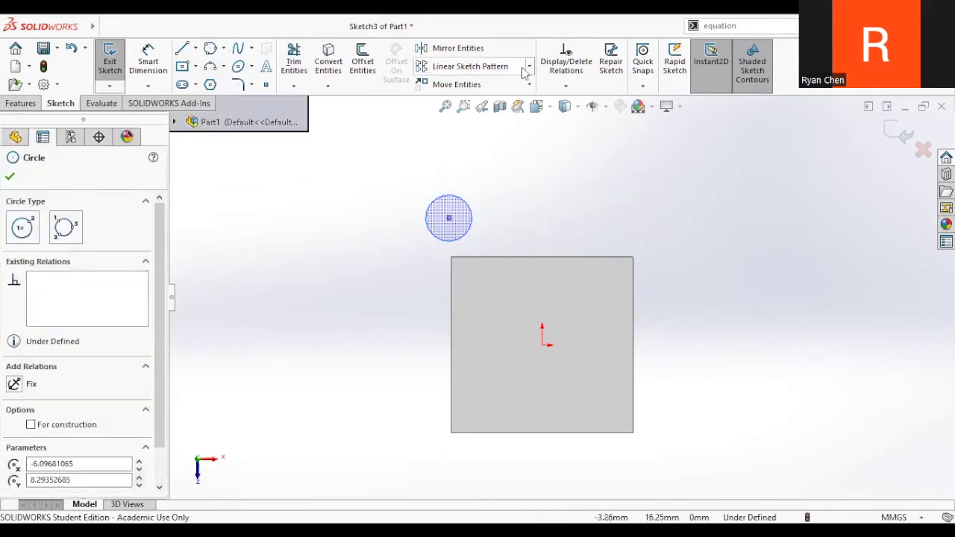
# - Linear-pattern the circle into a row of four along X at 4 mm spacing
pyautogui.click(470, 65)
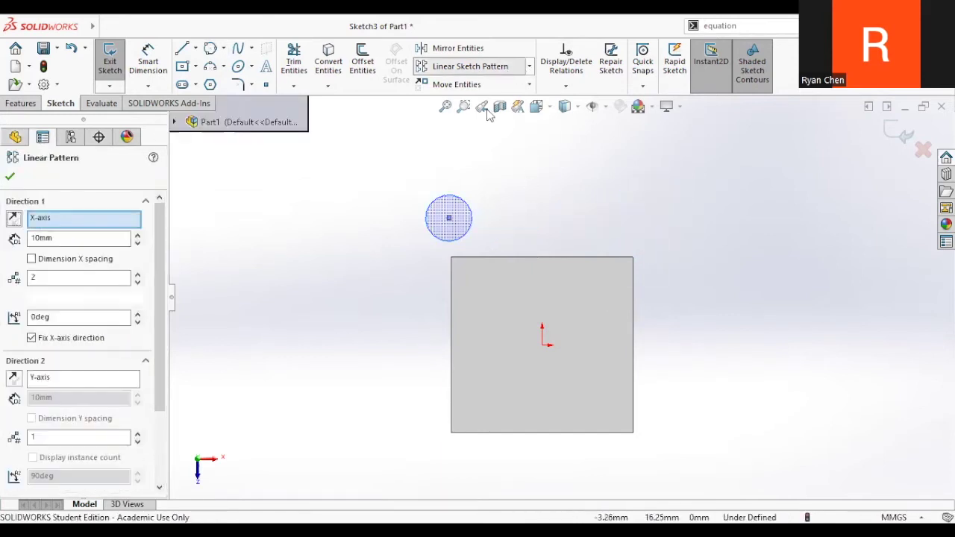
pyautogui.doubleClick(84, 238)
pyautogui.write('4')
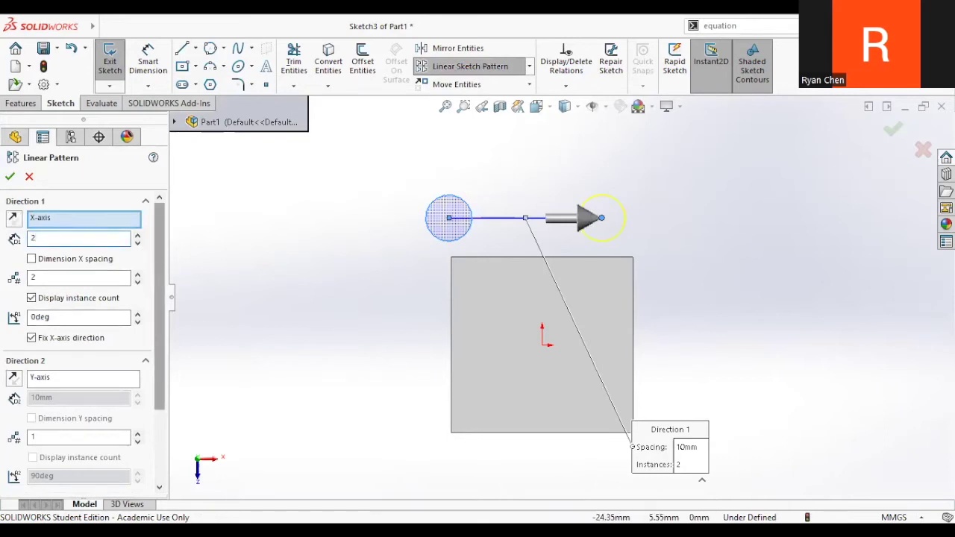
pyautogui.press('Return')
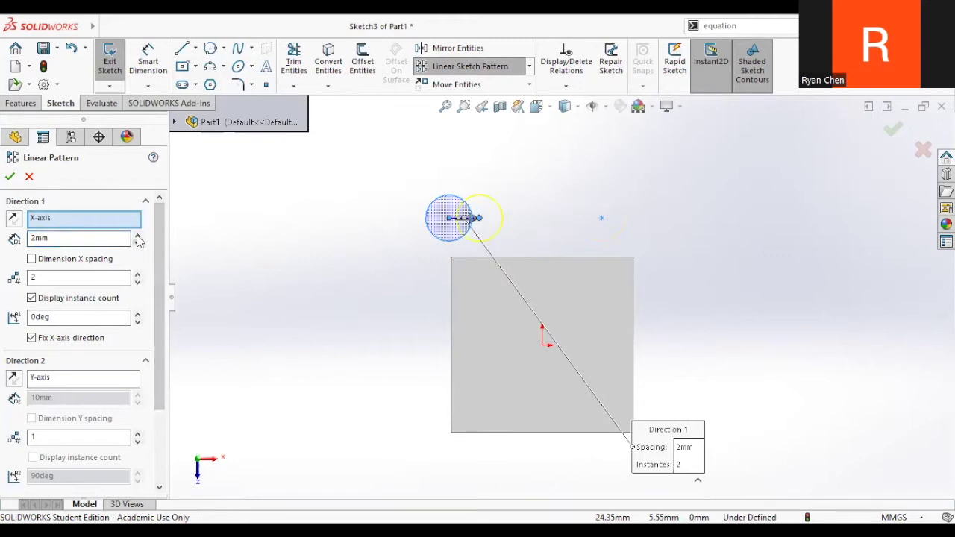
pyautogui.doubleClick(103, 235)
pyautogui.write('4')
pyautogui.press('Return')
pyautogui.click(139, 274)
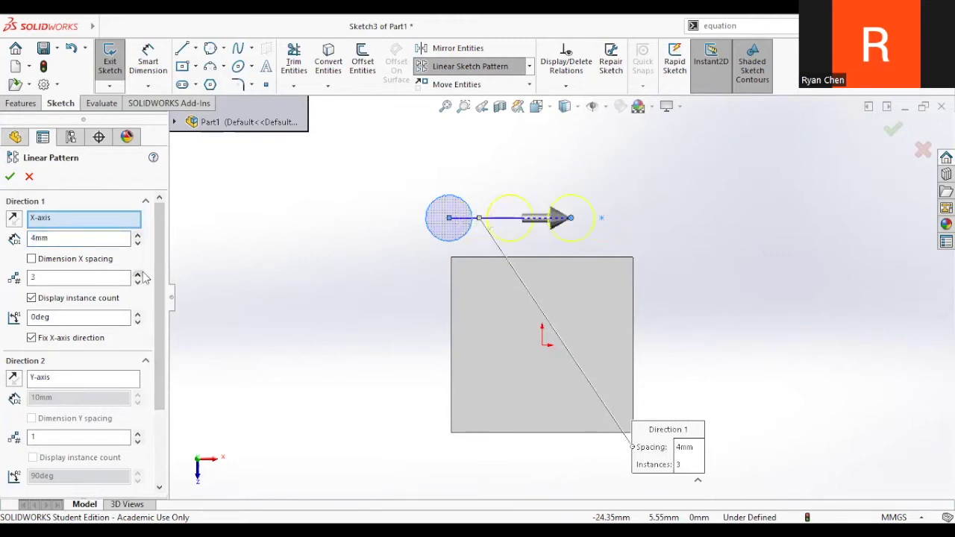
pyautogui.click(139, 274)
pyautogui.click(12, 175)
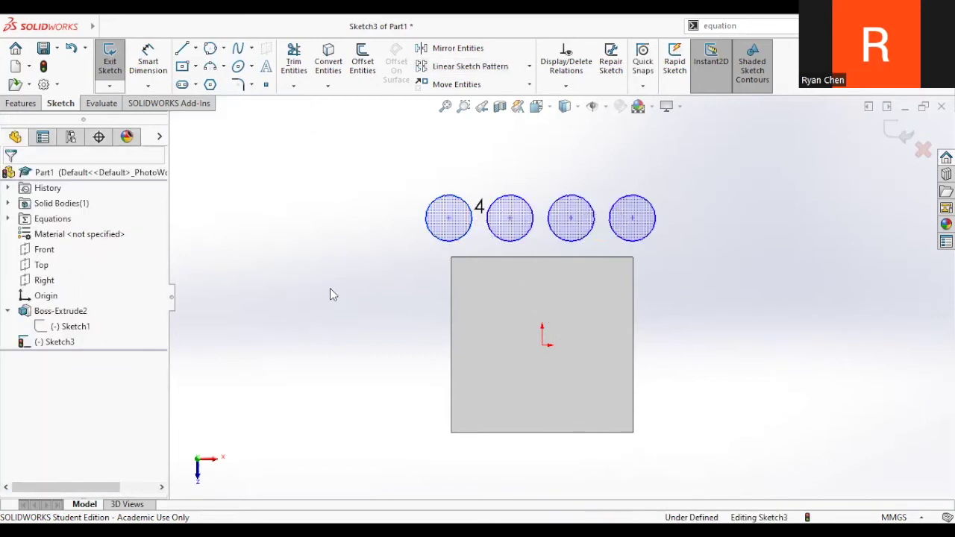
pyautogui.click(384, 287)
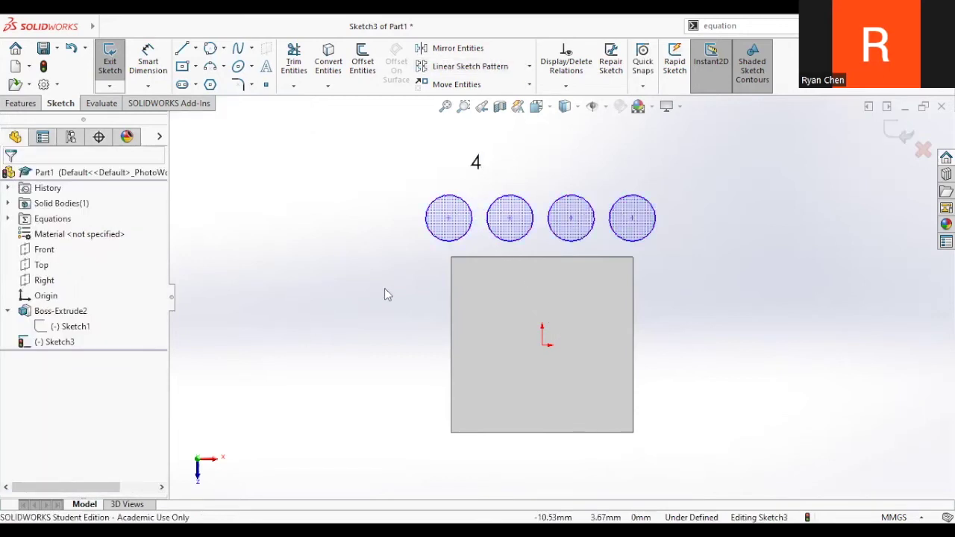
pyautogui.press('s')
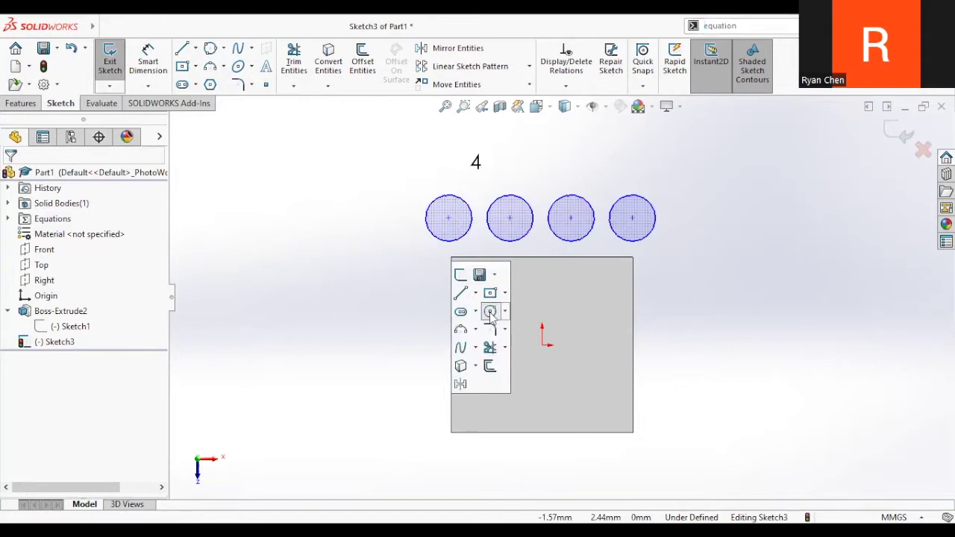
pyautogui.click(489, 312)
pyautogui.moveTo(542, 291); pyautogui.dragTo(558, 293)
pyautogui.press('Escape')
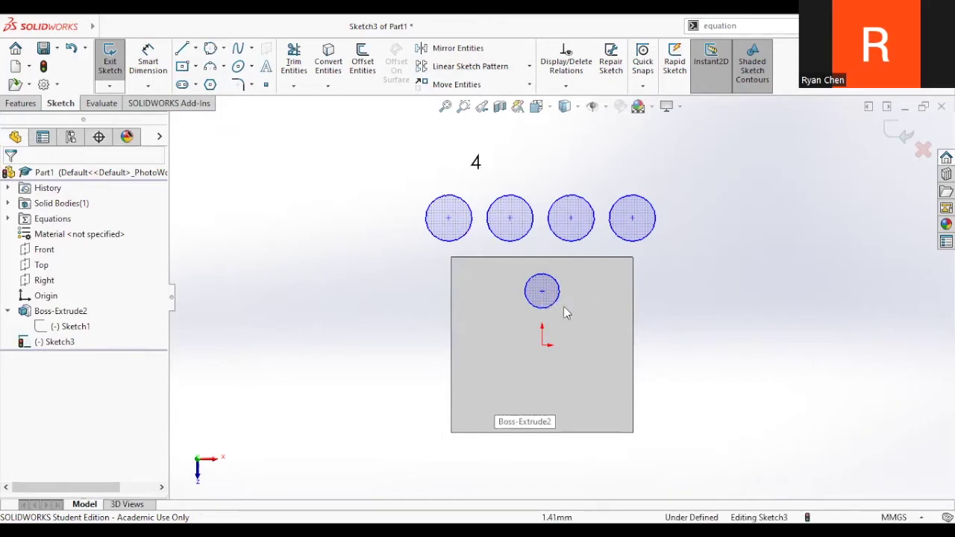
pyautogui.click(528, 66)
pyautogui.click(469, 100)
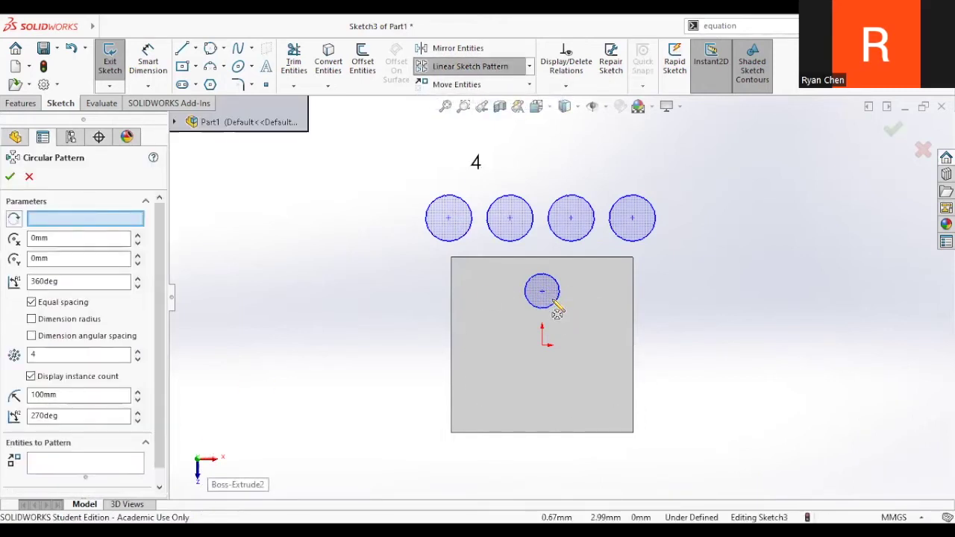
pyautogui.click(542, 344)
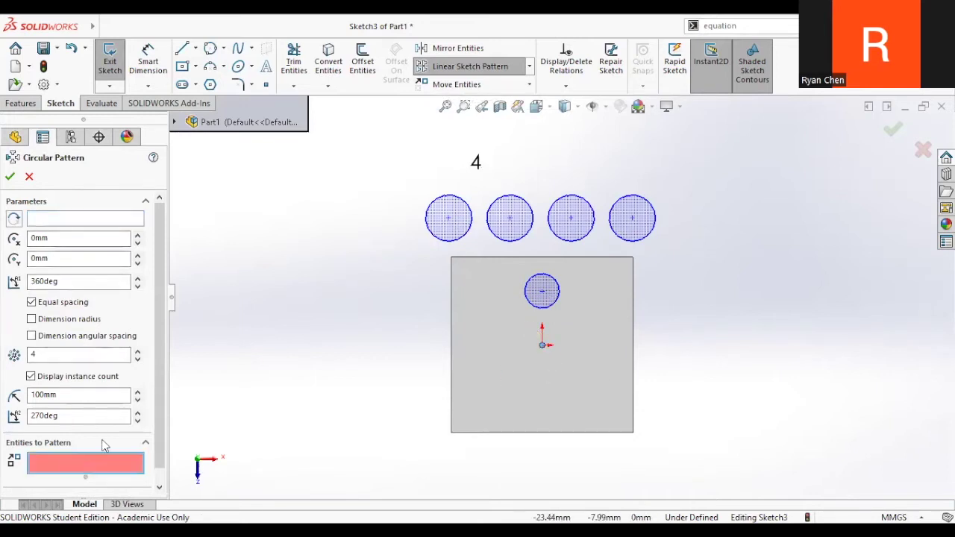
pyautogui.click(558, 297)
pyautogui.click(10, 176)
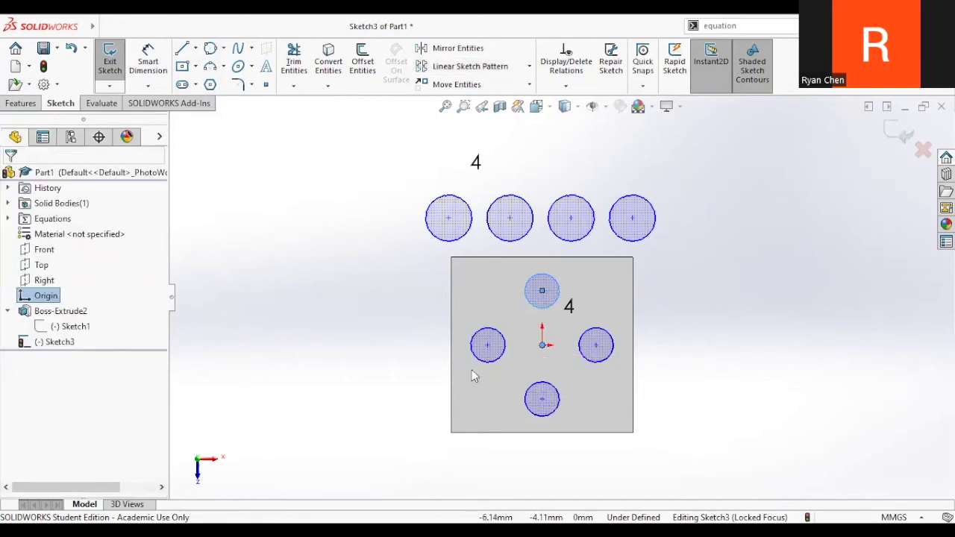
pyautogui.doubleClick(567, 308)
pyautogui.write('5')
pyautogui.press('Return')
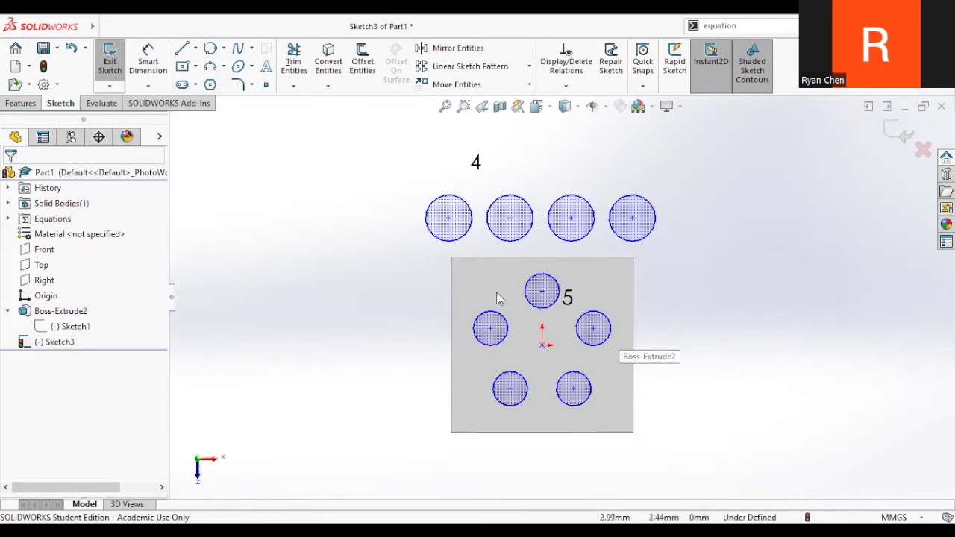
pyautogui.doubleClick(565, 298)
pyautogui.write('8')
pyautogui.press('Return')
pyautogui.press('Escape')
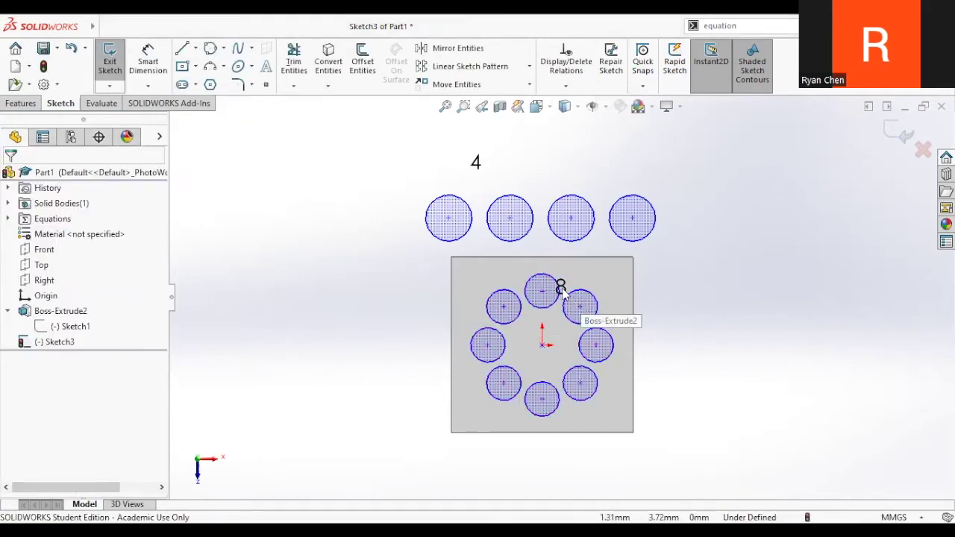
pyautogui.doubleClick(561, 288)
pyautogui.click(605, 273)
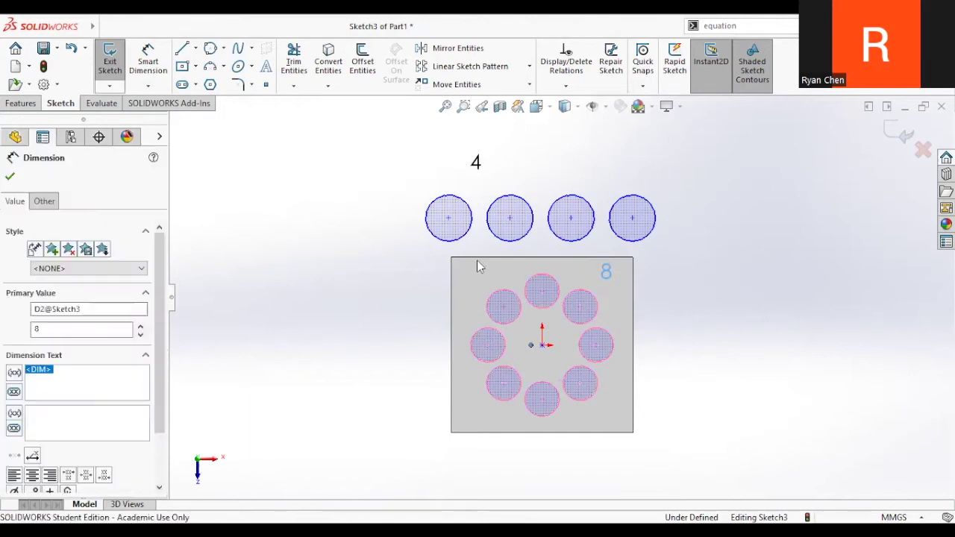
pyautogui.moveTo(381, 251)
pyautogui.mouseDown()
pyautogui.moveTo(510, 306)
pyautogui.moveTo(671, 430)
pyautogui.mouseUp()
pyautogui.press('Delete')
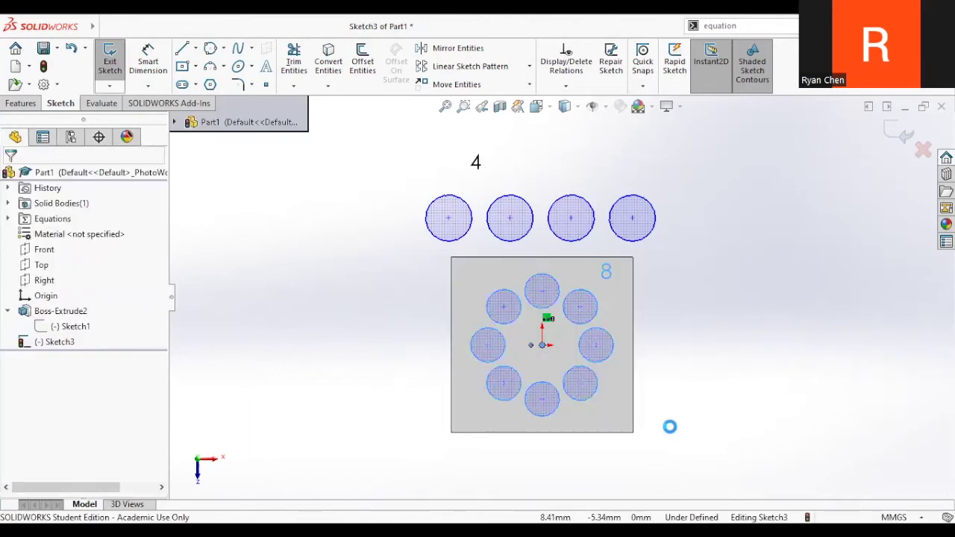
pyautogui.click(451, 276)
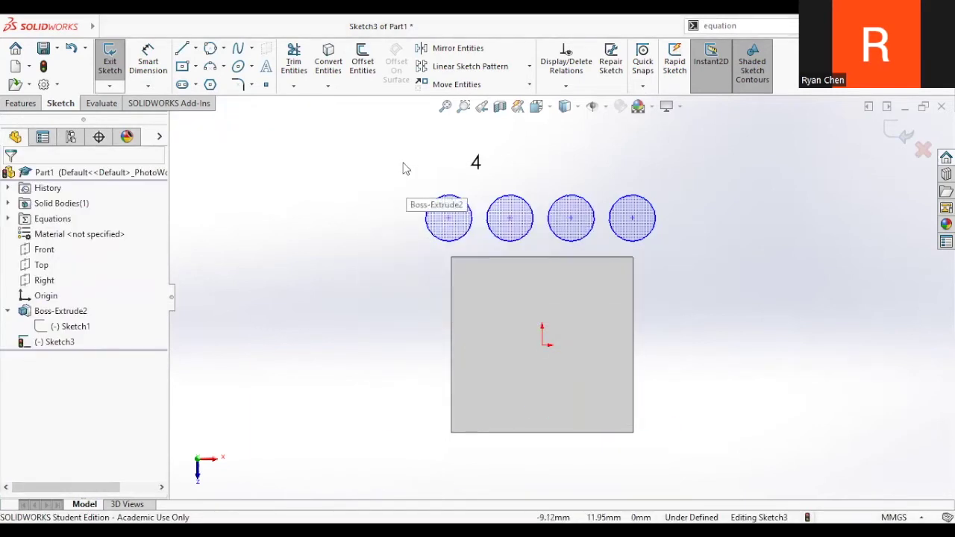
# - Delete the four circles above the plate
pyautogui.moveTo(382, 142); pyautogui.dragTo(737, 294)
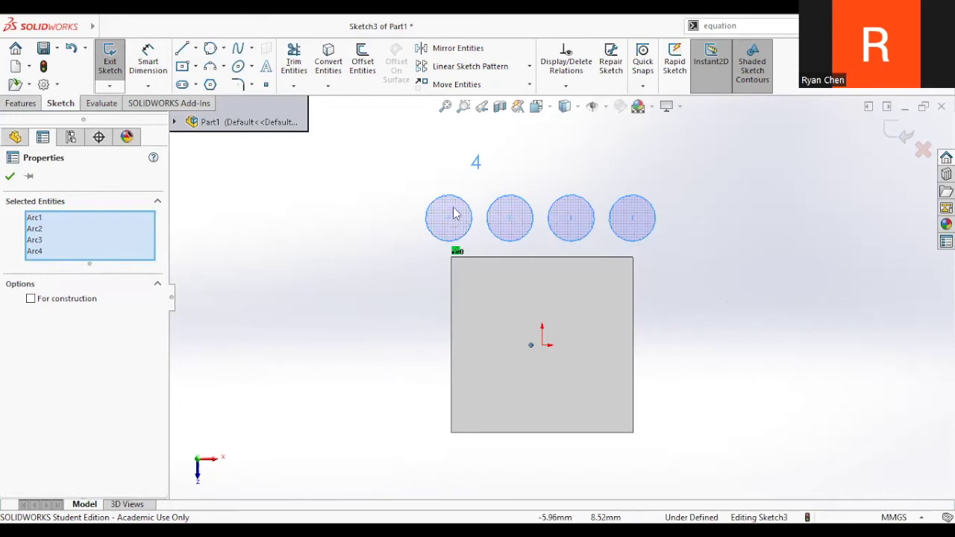
pyautogui.click(655, 234)
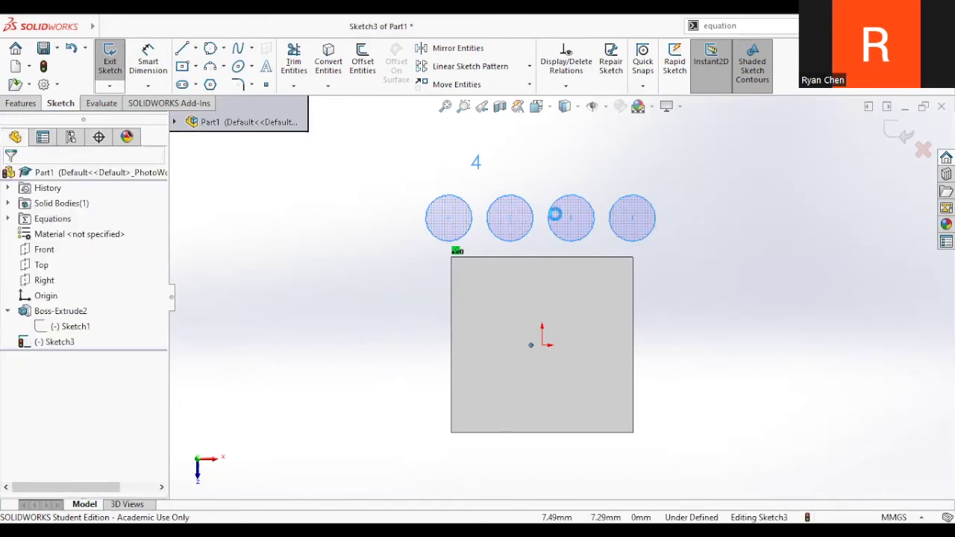
pyautogui.press('Delete')
pyautogui.click(439, 276)
# - Draw four level circles: two on the plate, a larger and a small one to its right
pyautogui.press('s')
pyautogui.click(486, 320)
pyautogui.click(472, 299)
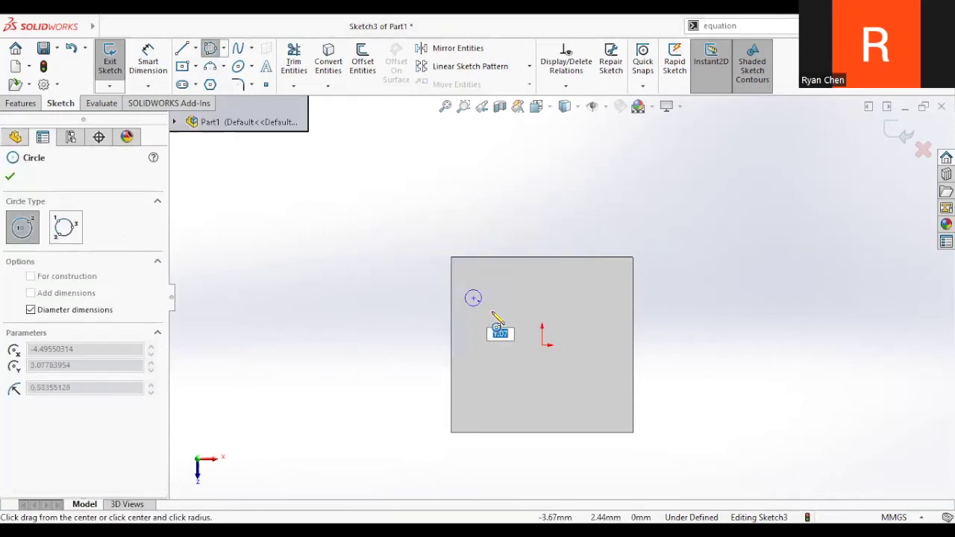
pyautogui.click(536, 298)
pyautogui.click(559, 300)
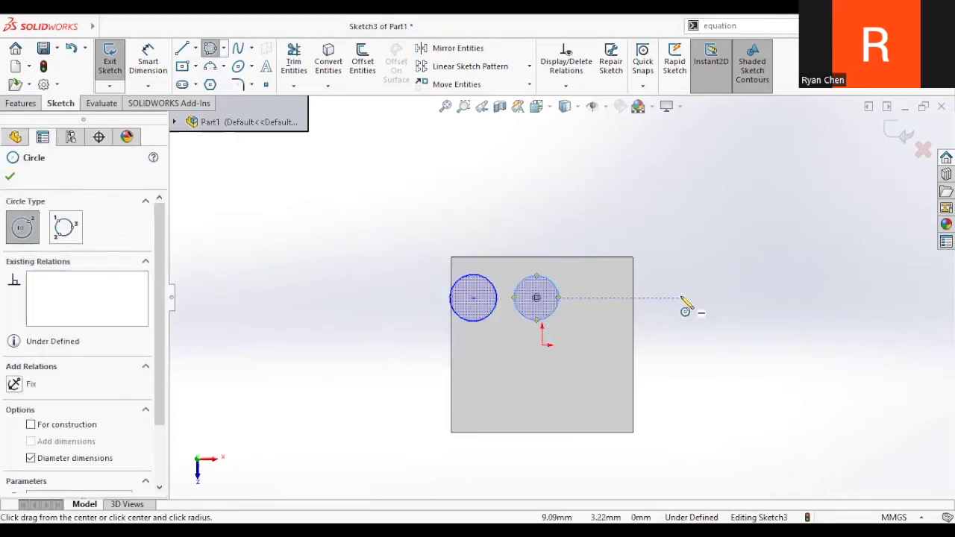
pyautogui.click(681, 299)
pyautogui.click(702, 318)
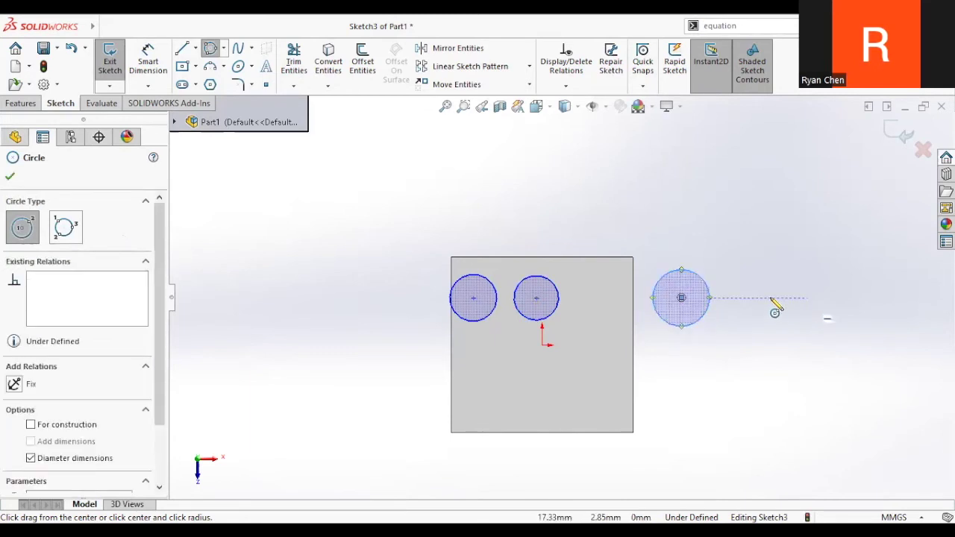
pyautogui.click(726, 299)
pyautogui.press('Escape')
pyautogui.press('s')
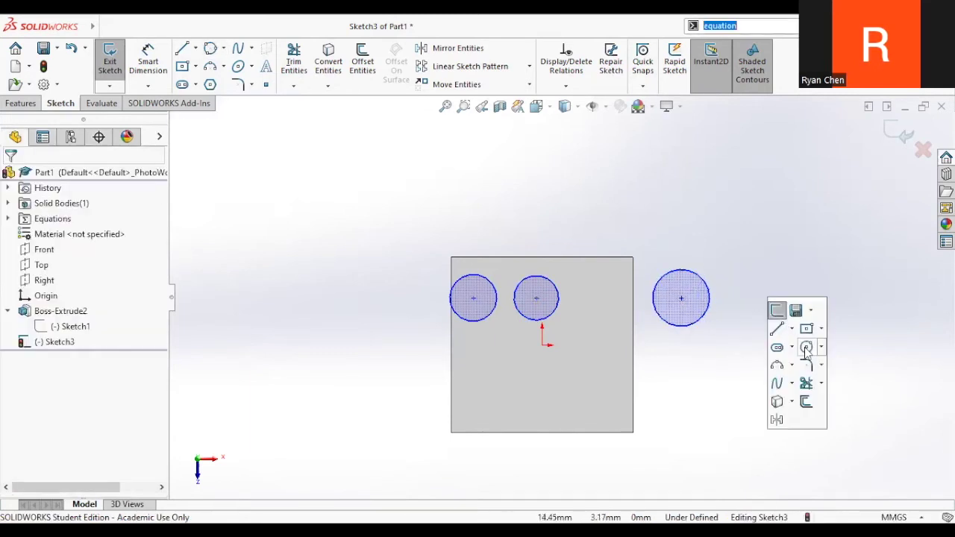
pyautogui.click(807, 347)
pyautogui.click(748, 298)
pyautogui.click(753, 317)
pyautogui.press('Escape')
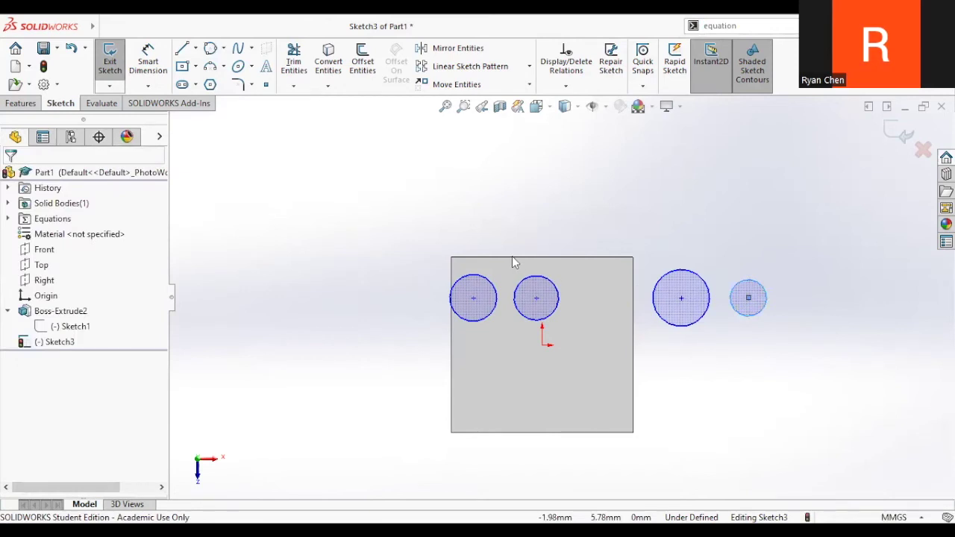
# - Sketch a vertical centerline to the left of the plate
pyautogui.press('s')
pyautogui.click(543, 291)
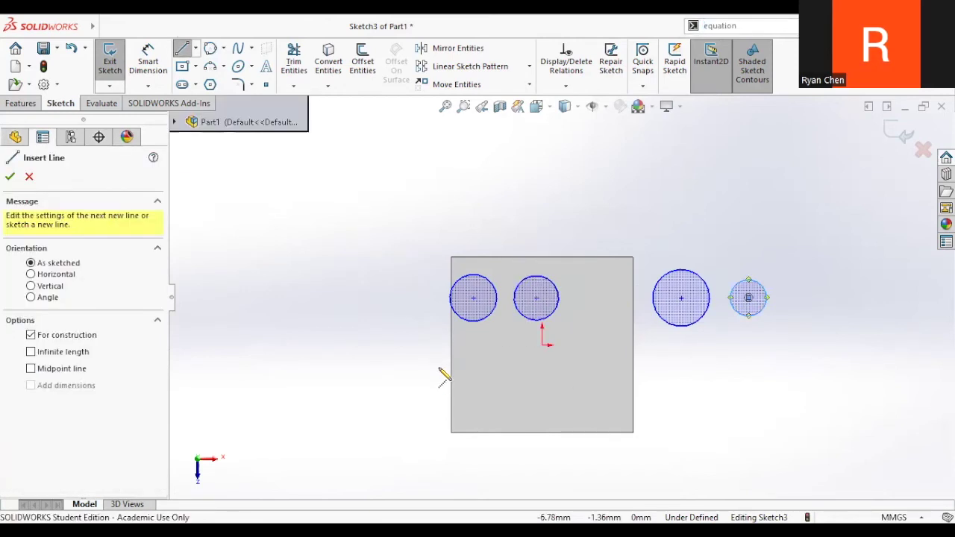
pyautogui.click(436, 382)
pyautogui.click(435, 325)
pyautogui.press('Escape')
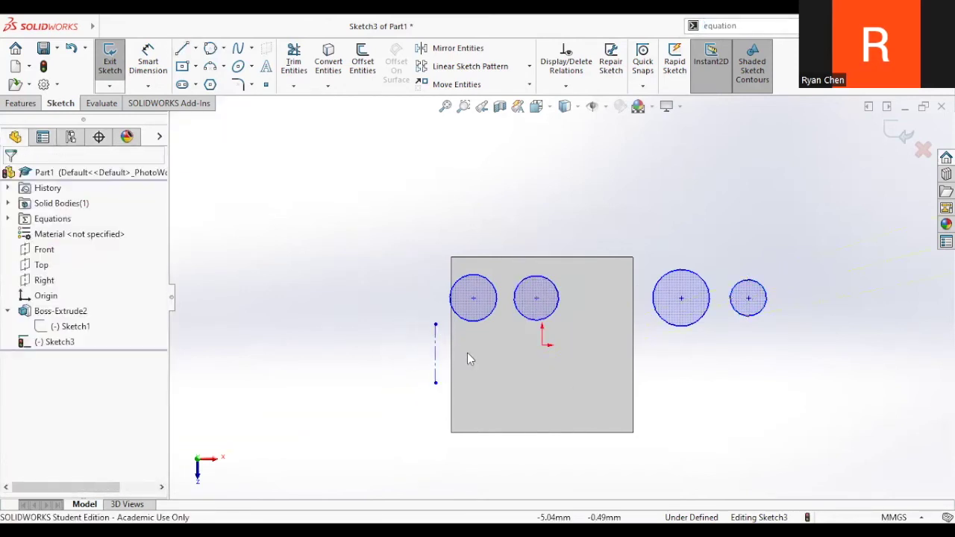
# - Ordinate-dimension the circle centres from the centerline at 0: 2.47, 6.59, 16.06 and 20.45
pyautogui.click(162, 87)
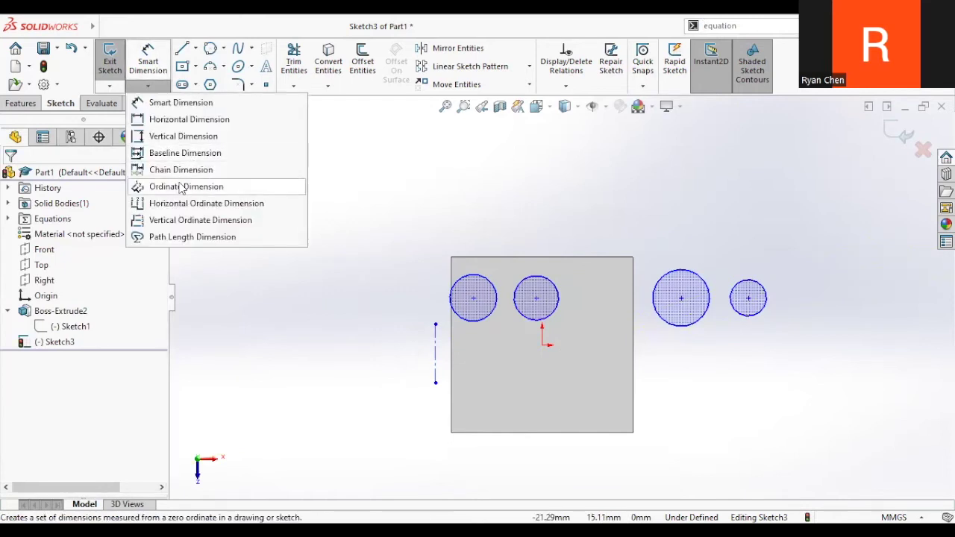
pyautogui.click(184, 187)
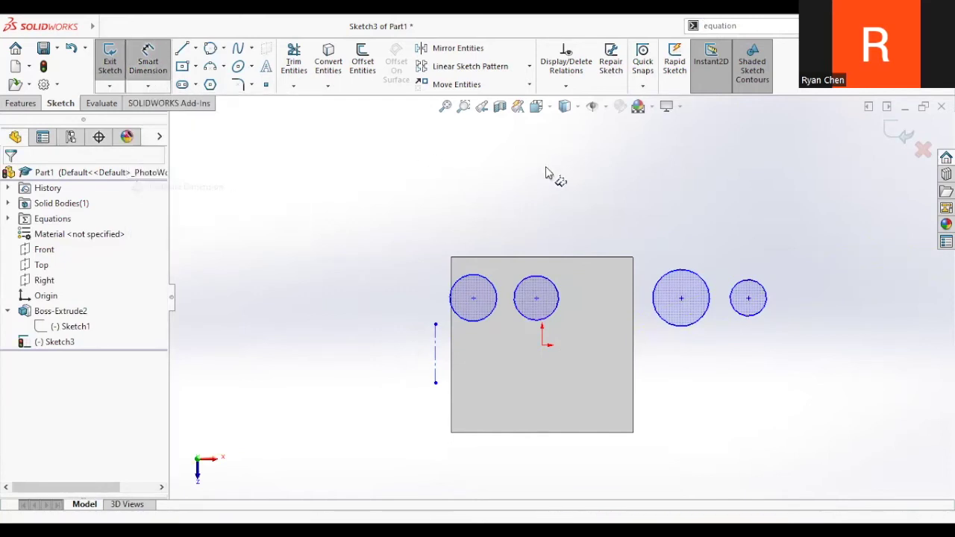
pyautogui.click(435, 346)
pyautogui.click(429, 158)
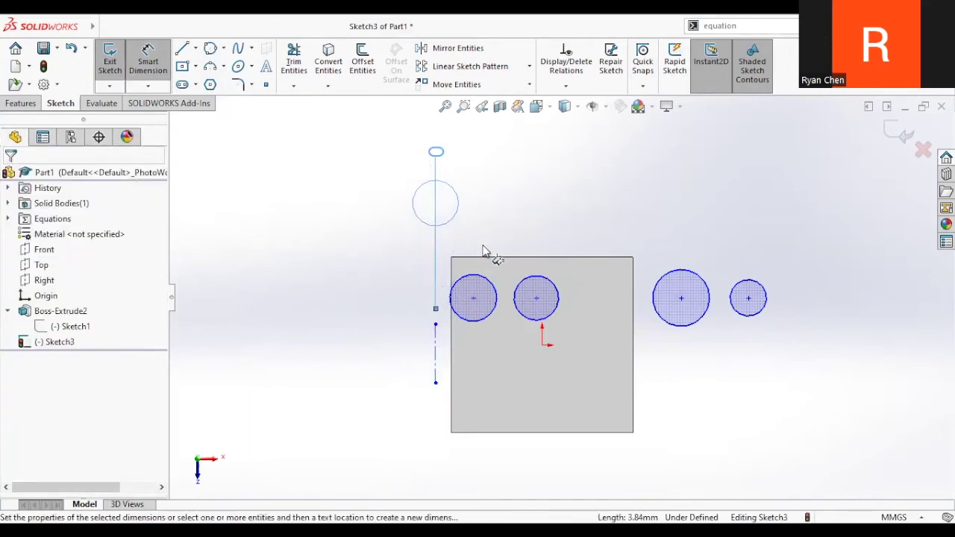
pyautogui.click(474, 299)
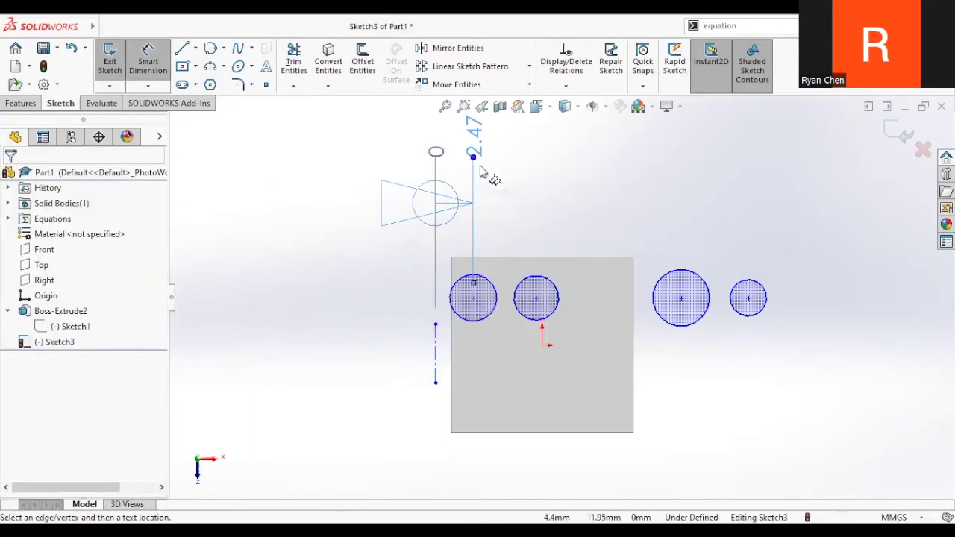
pyautogui.click(536, 299)
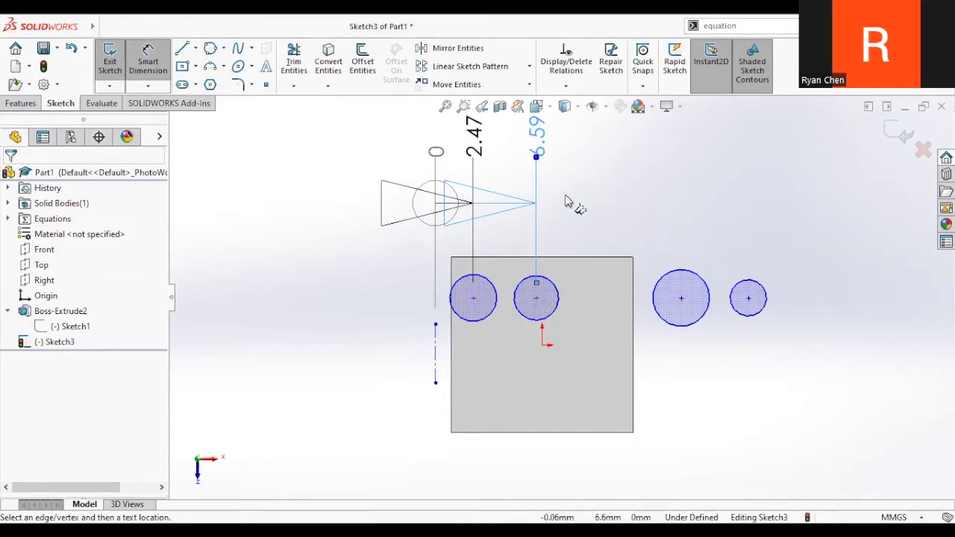
pyautogui.click(681, 299)
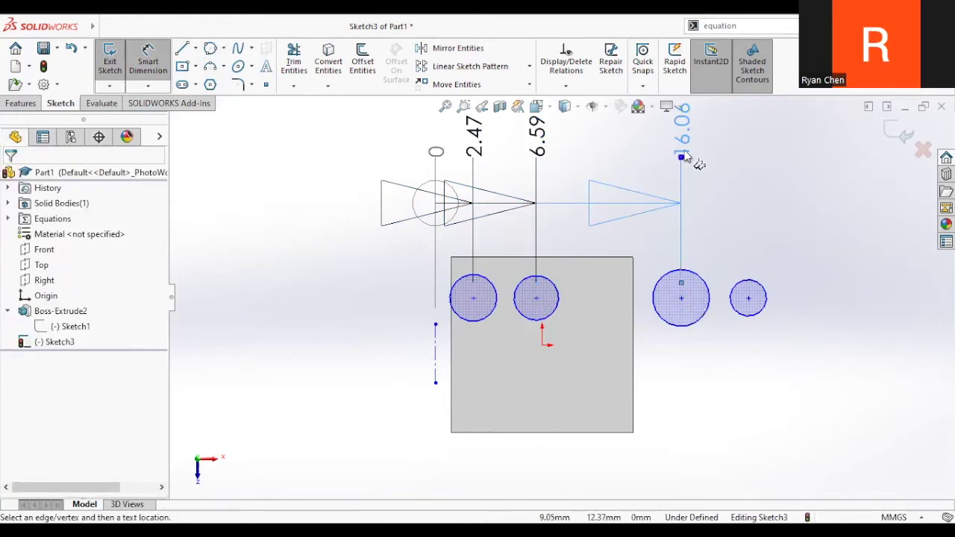
pyautogui.click(748, 299)
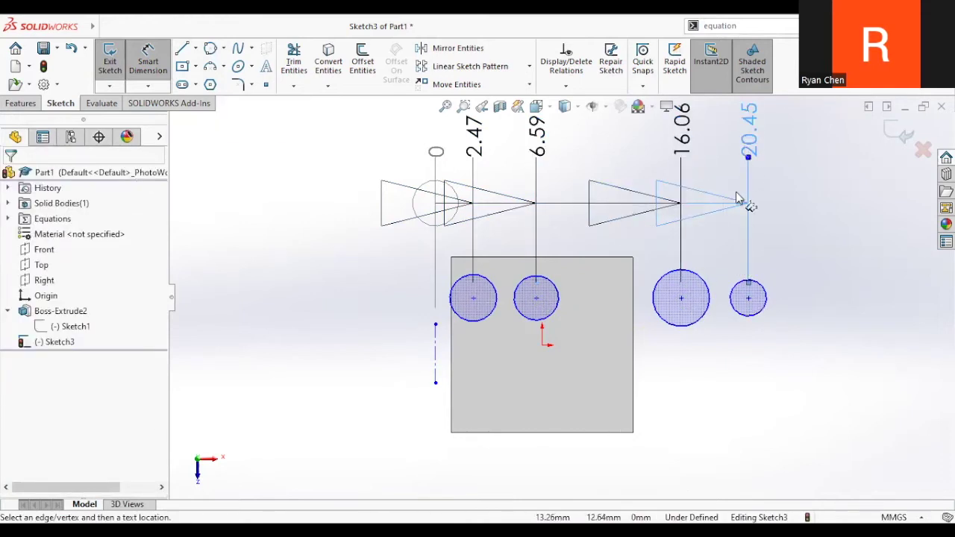
pyautogui.press('f')
pyautogui.scroll(-2, 657, 245)
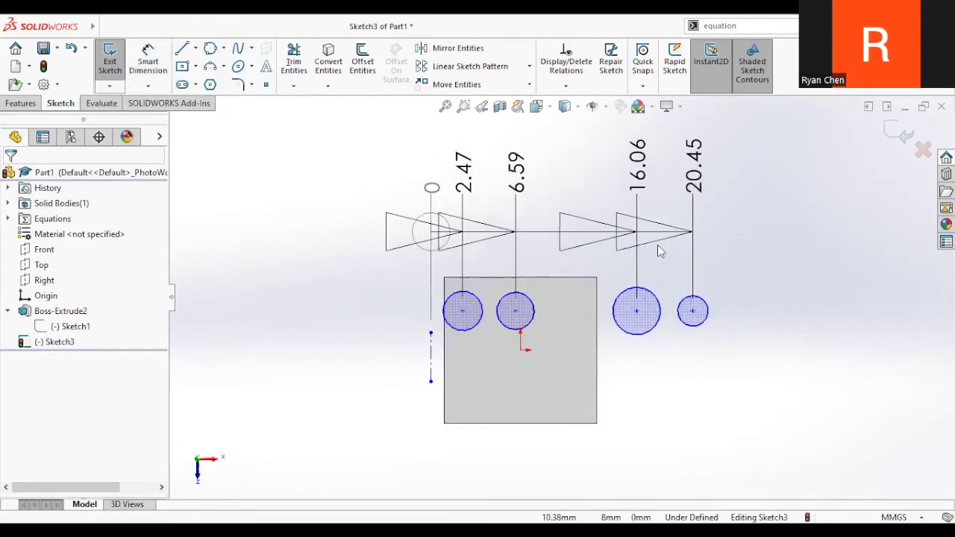
pyautogui.moveTo(743, 284)
pyautogui.keyDown('ctrl'); pyautogui.mouseDown(button='middle')
pyautogui.moveTo(726, 264)
pyautogui.moveTo(744, 274)
pyautogui.mouseUp(button='middle'); pyautogui.keyUp('ctrl')
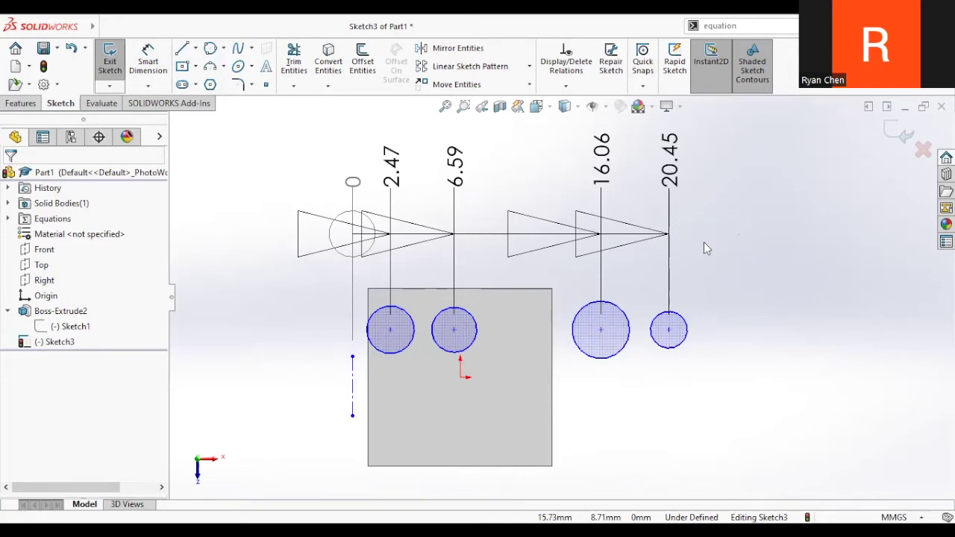
pyautogui.scroll(1, 703, 240)
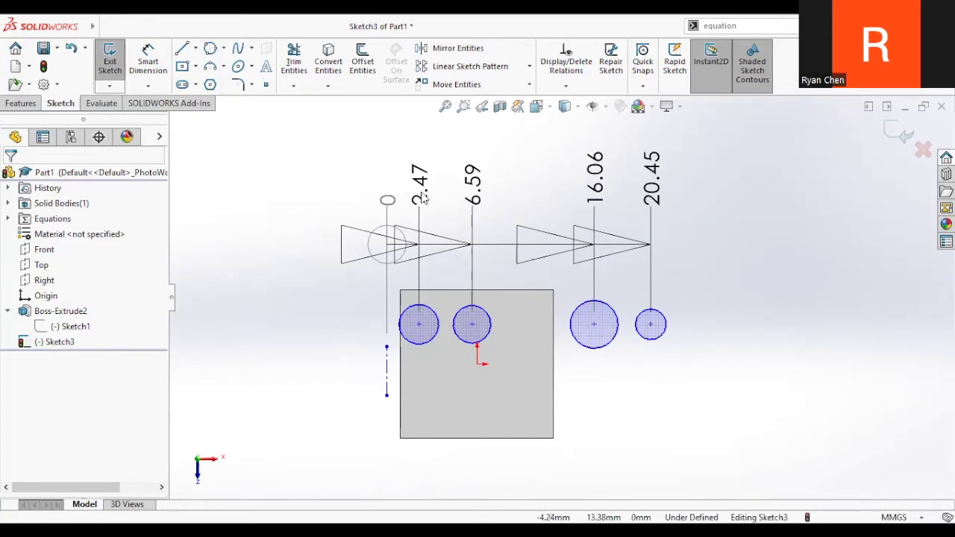
# - Change the first circle's 2.47 ordinate dimension to 2.50, then select the whole sketch
pyautogui.click(419, 246)
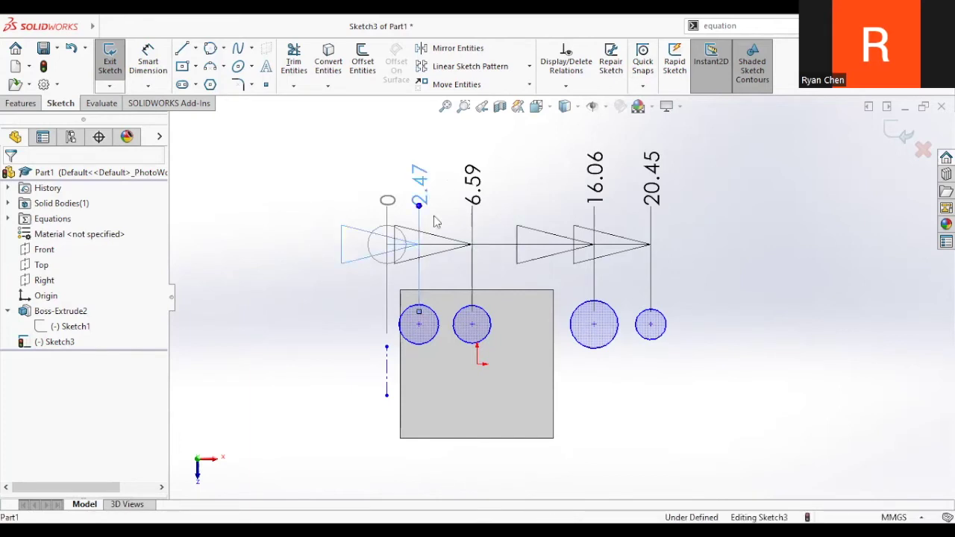
pyautogui.click(471, 185)
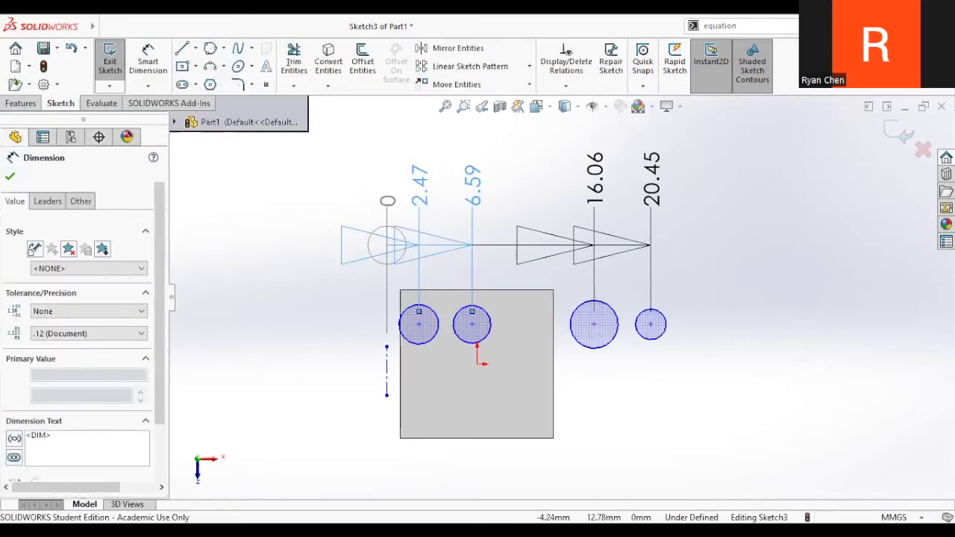
pyautogui.keyDown('ctrl'); pyautogui.click(420, 200); pyautogui.keyUp('ctrl')
pyautogui.doubleClick(420, 199)
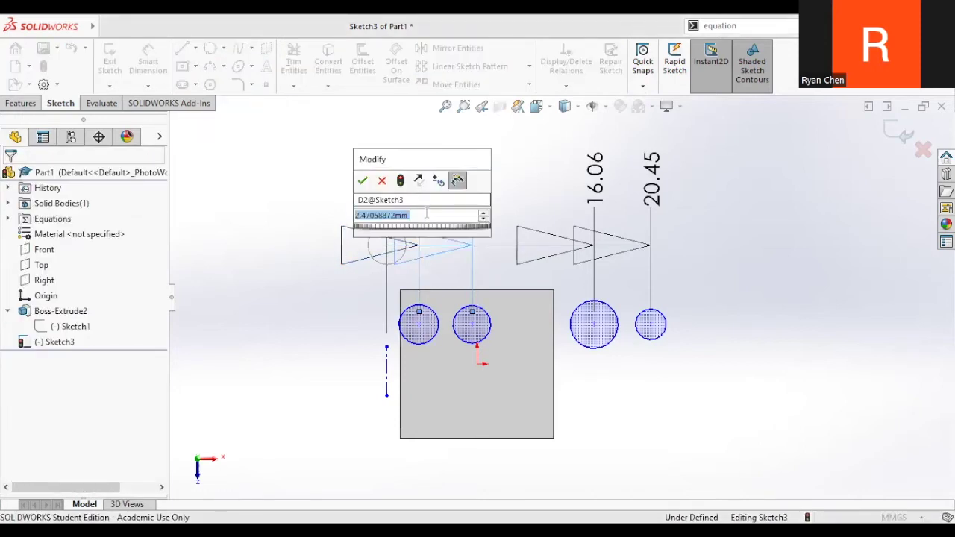
pyautogui.write('2.5')
pyautogui.press('Return')
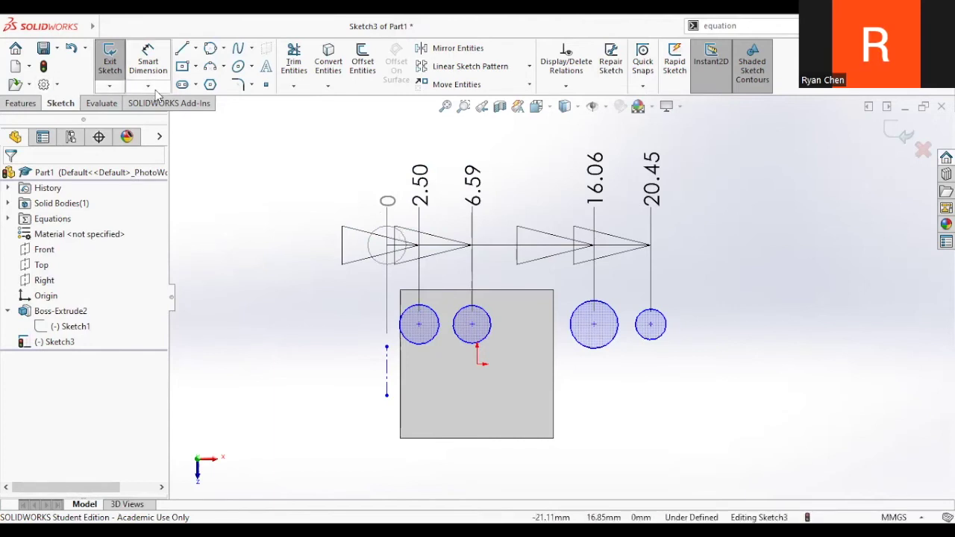
pyautogui.moveTo(319, 116)
pyautogui.mouseDown()
pyautogui.moveTo(746, 434)
pyautogui.moveTo(747, 449)
pyautogui.mouseUp()
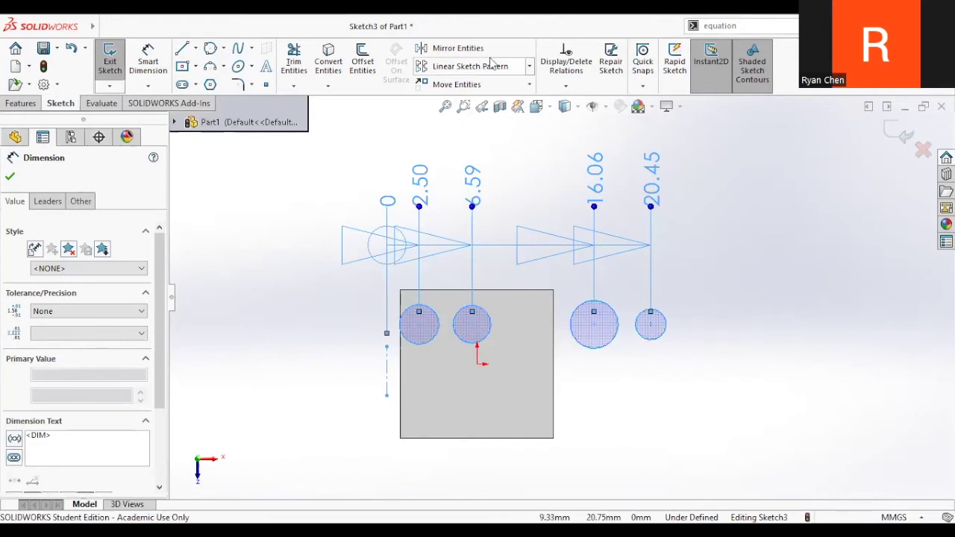
pyautogui.click(529, 85)
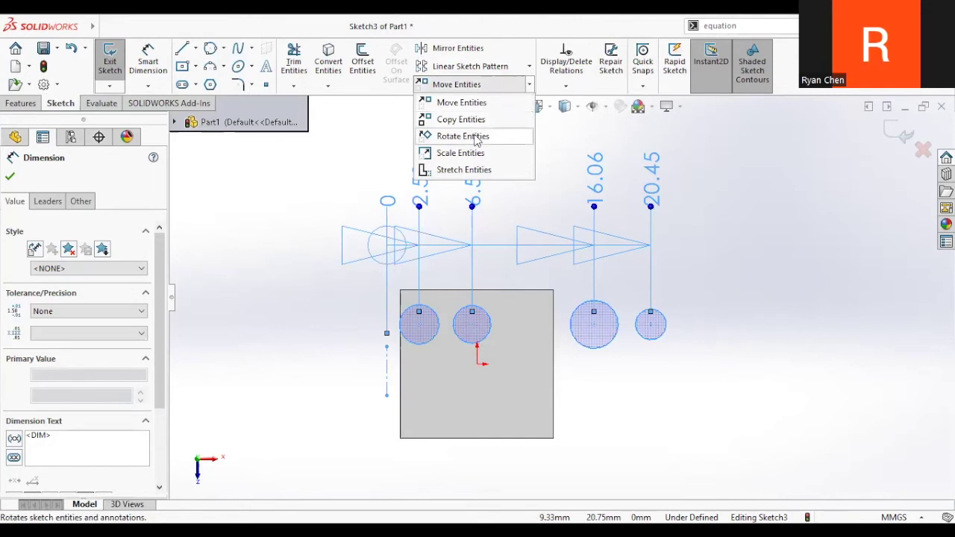
pyautogui.press('Escape')
pyautogui.press('Escape')
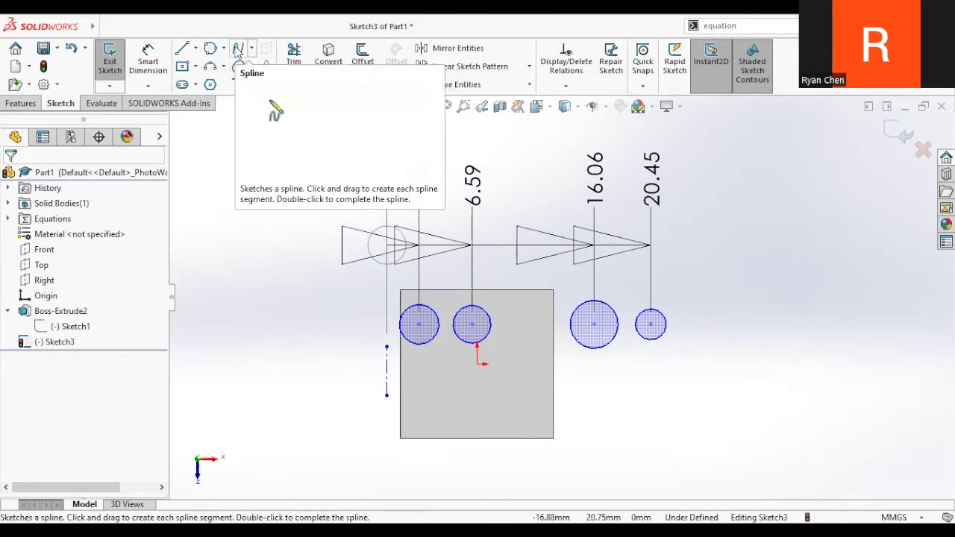
pyautogui.click(457, 84)
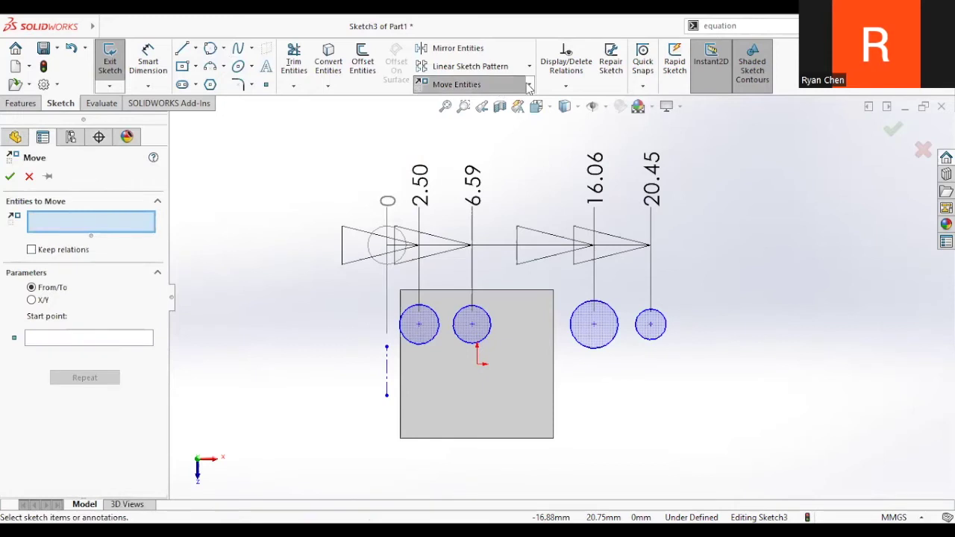
pyautogui.click(30, 174)
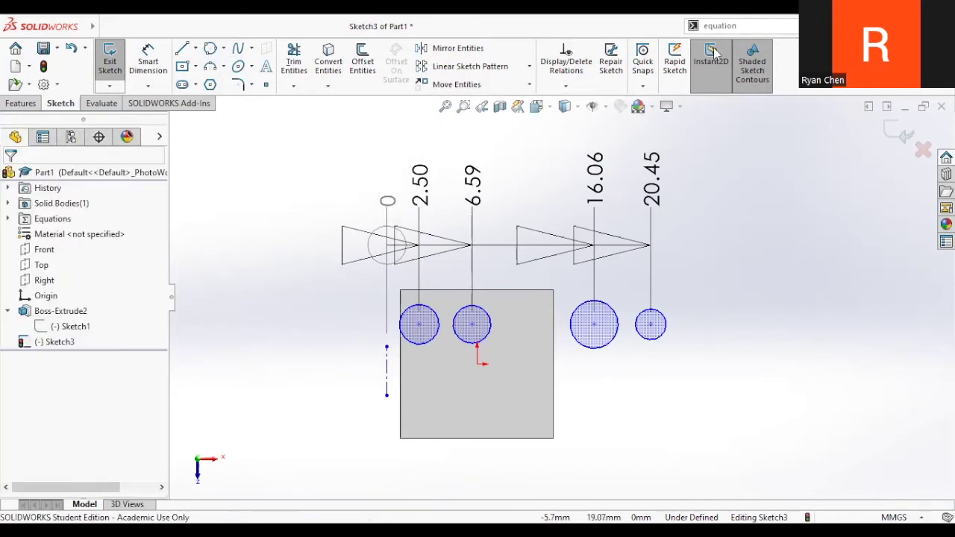
pyautogui.click(565, 87)
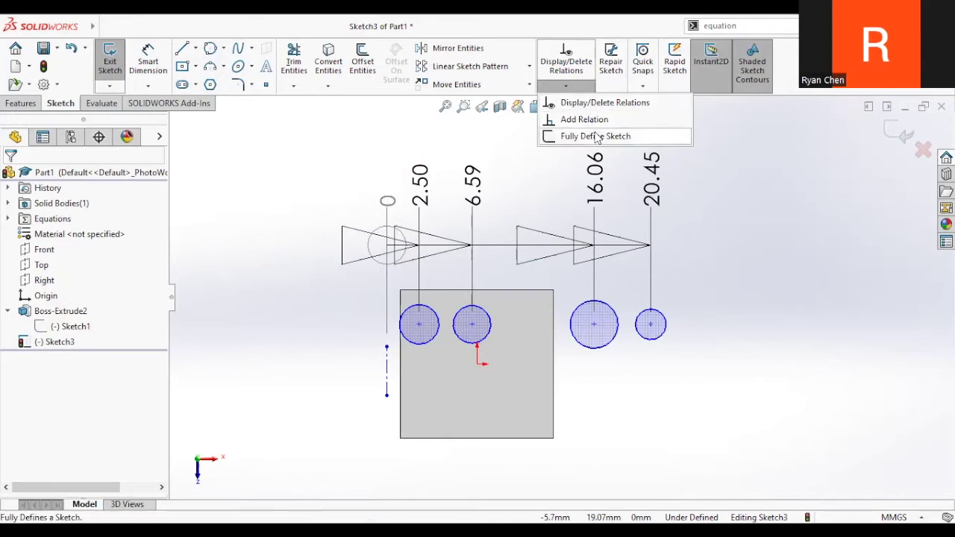
pyautogui.click(376, 154)
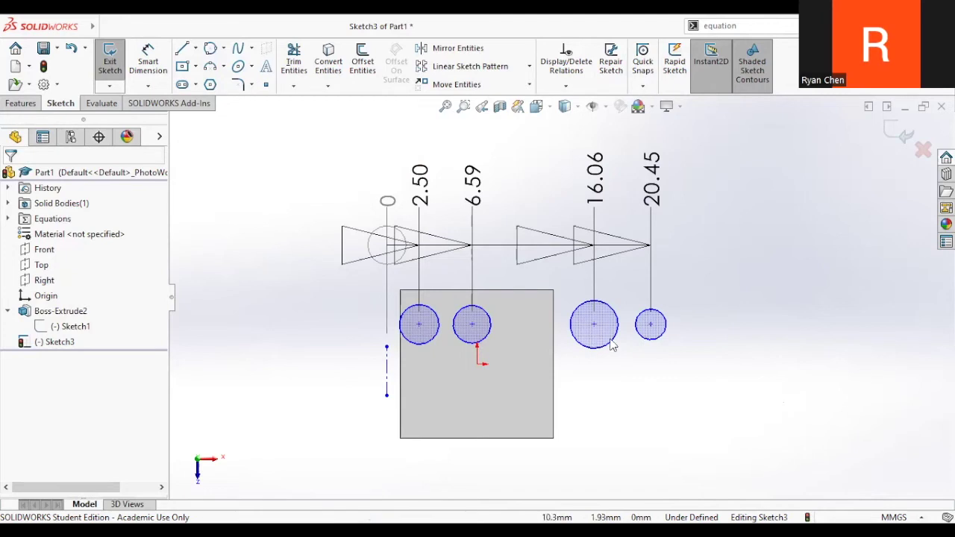
# - Dimension the second circle 3.08 vertically from the origin with a 2.92 diameter
pyautogui.press('d')
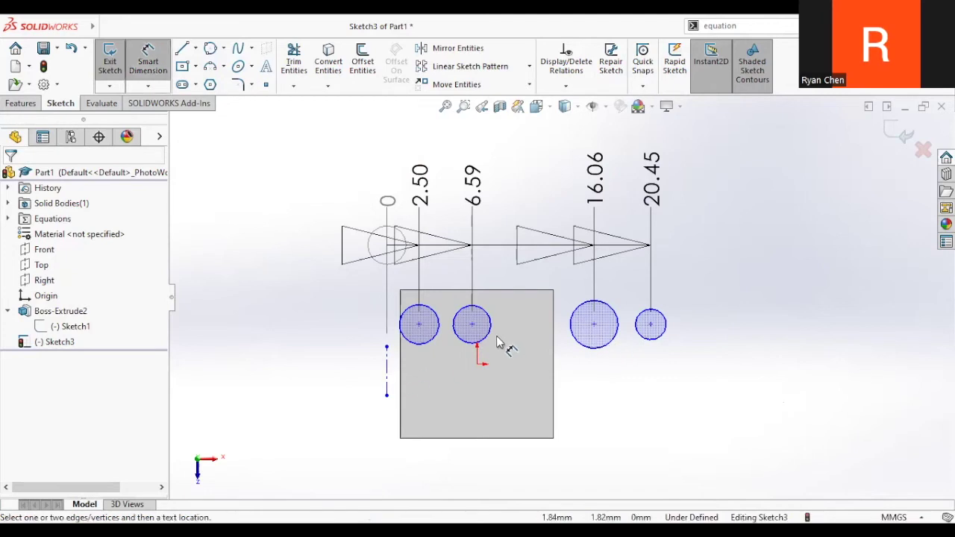
pyautogui.click(471, 324)
pyautogui.click(477, 363)
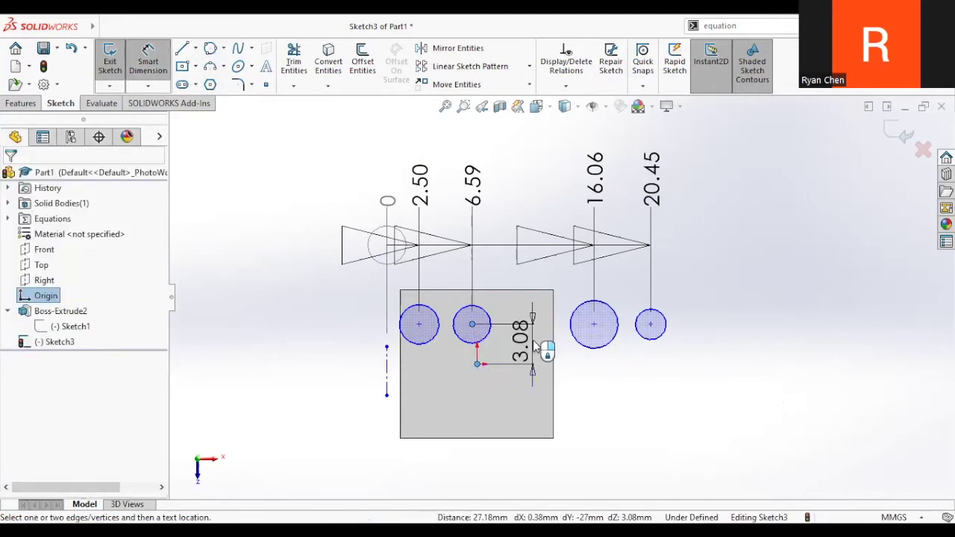
pyautogui.click(534, 345)
pyautogui.click(473, 322)
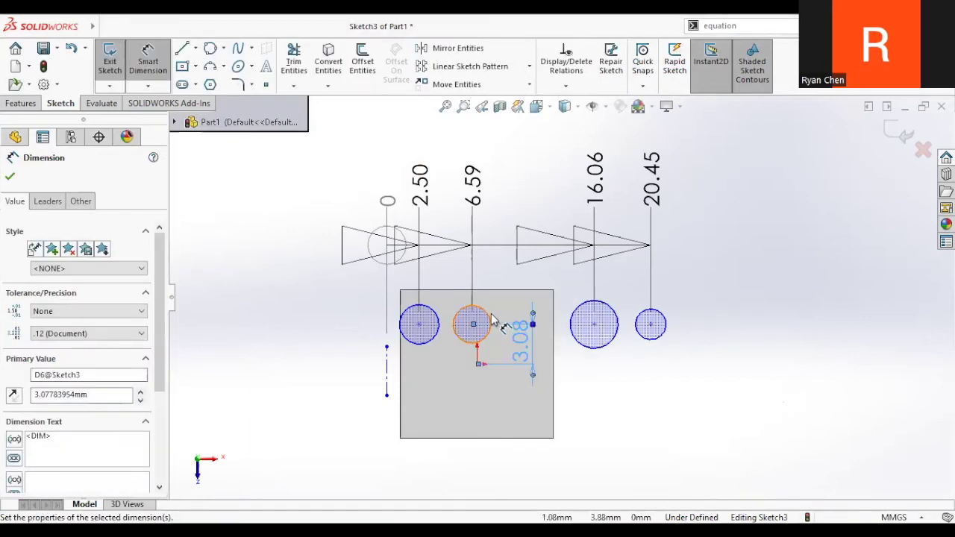
pyautogui.click(490, 320)
pyautogui.click(513, 284)
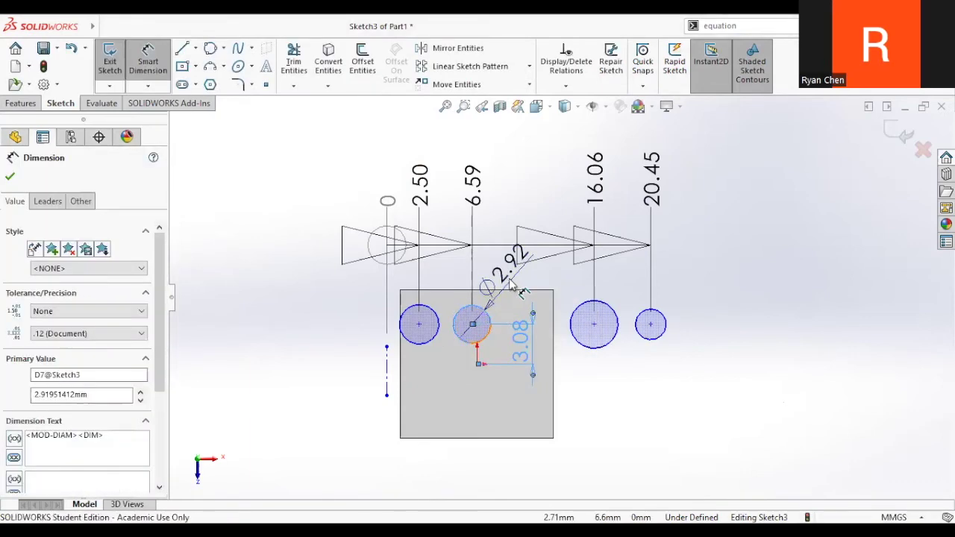
pyautogui.press('Return')
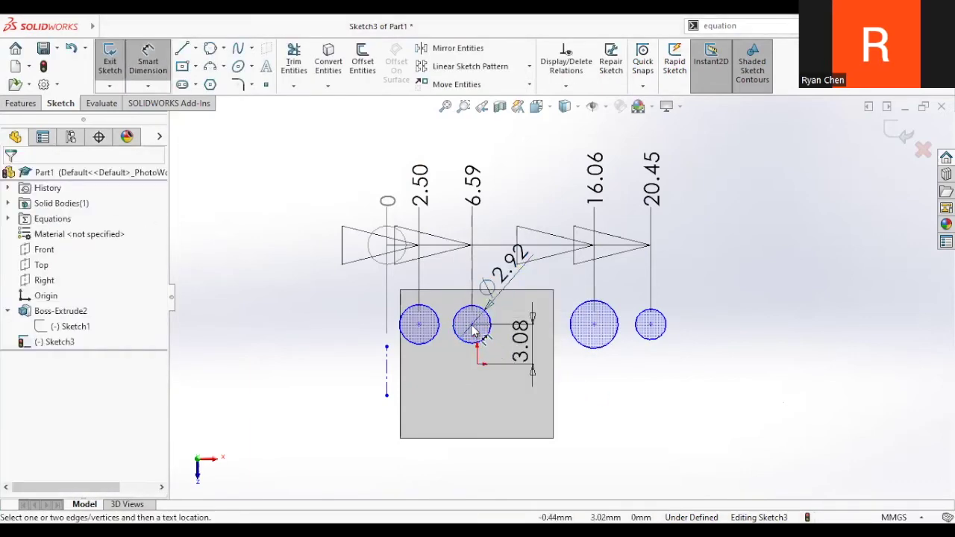
# - Add a 0.38 horizontal offset from the origin and drag the large right circle lower
pyautogui.click(478, 363)
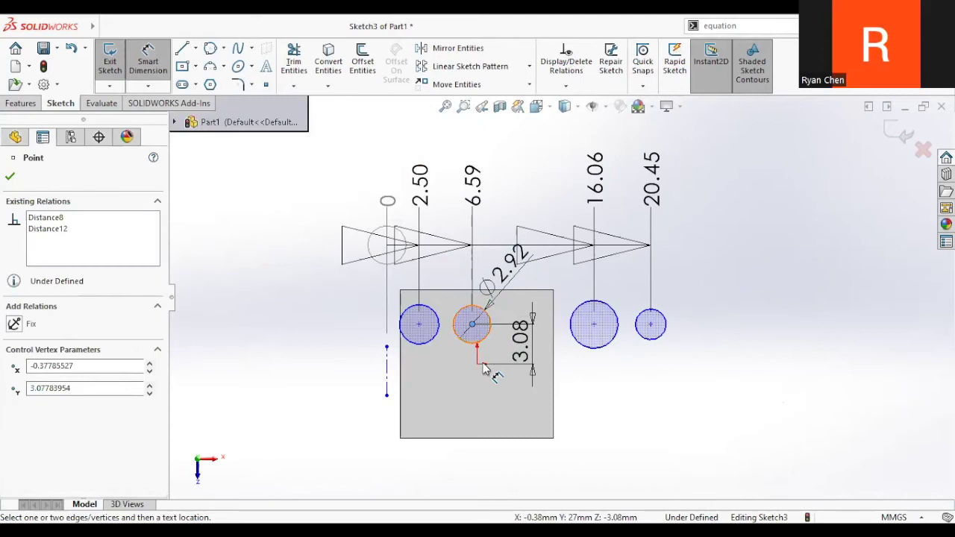
pyautogui.click(485, 441)
pyautogui.click(416, 412)
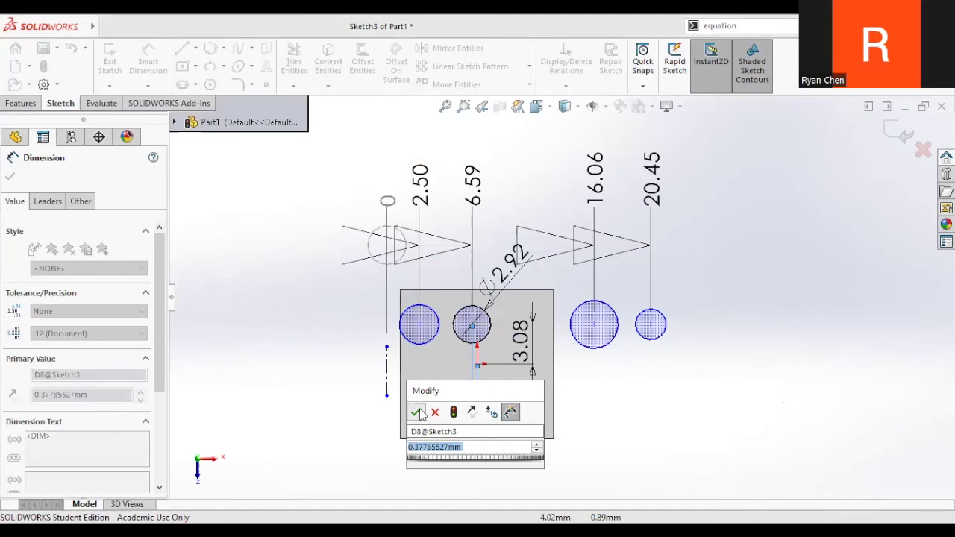
pyautogui.scroll(-5, 466, 334)
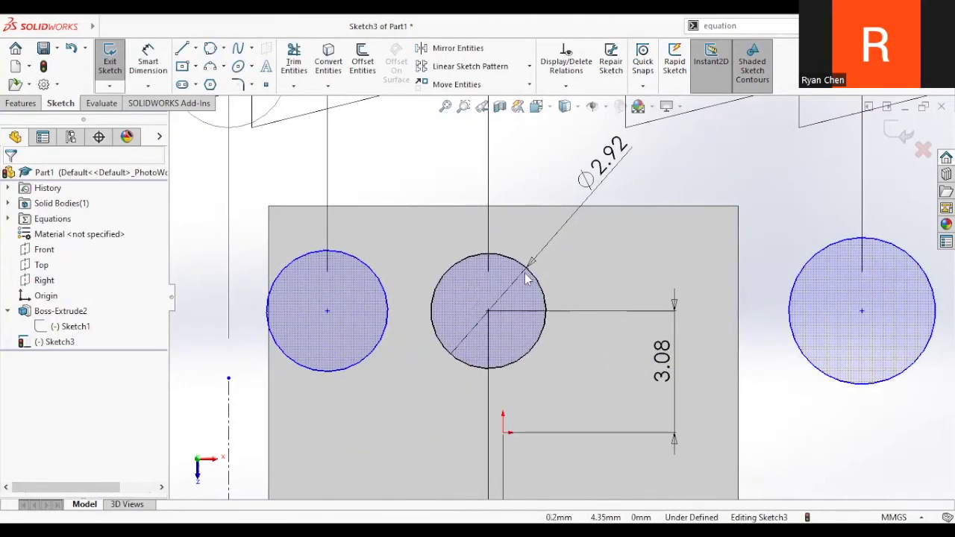
pyautogui.scroll(2, 561, 298)
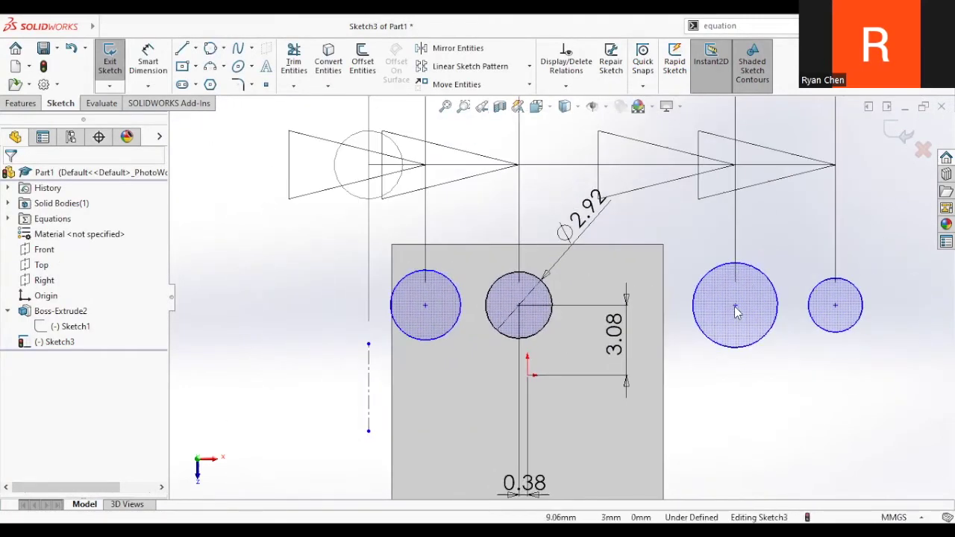
pyautogui.moveTo(733, 307); pyautogui.dragTo(739, 388)
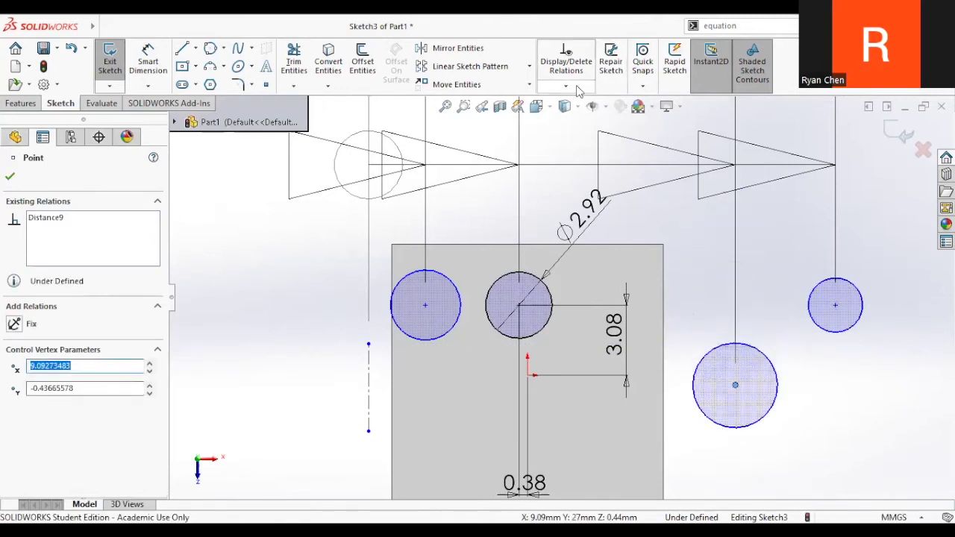
# - Fully define Sketch3 automatically with Fully Define Sketch
pyautogui.click(565, 85)
pyautogui.click(593, 136)
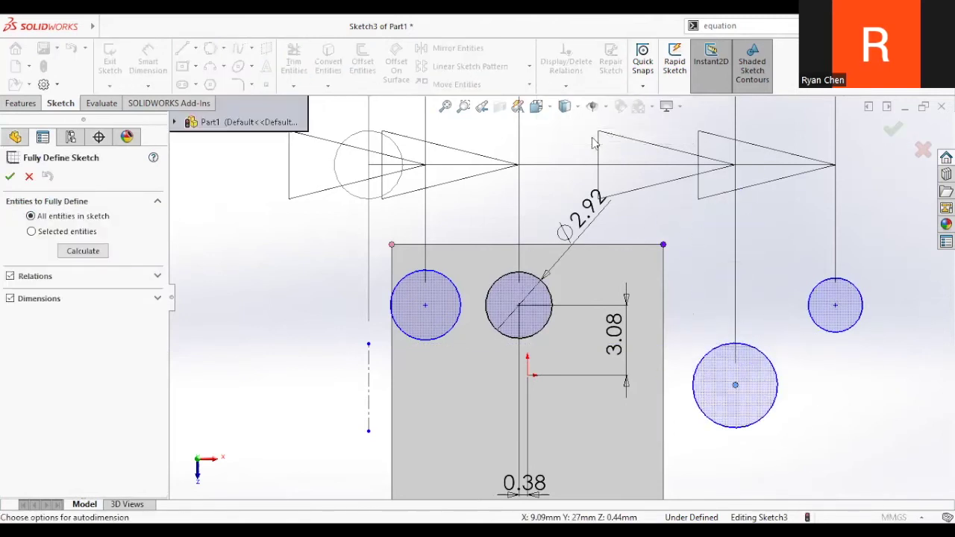
pyautogui.click(10, 176)
# - Select the entire sketch and delete all circles, the centerline and dimensions
pyautogui.scroll(5, 560, 297)
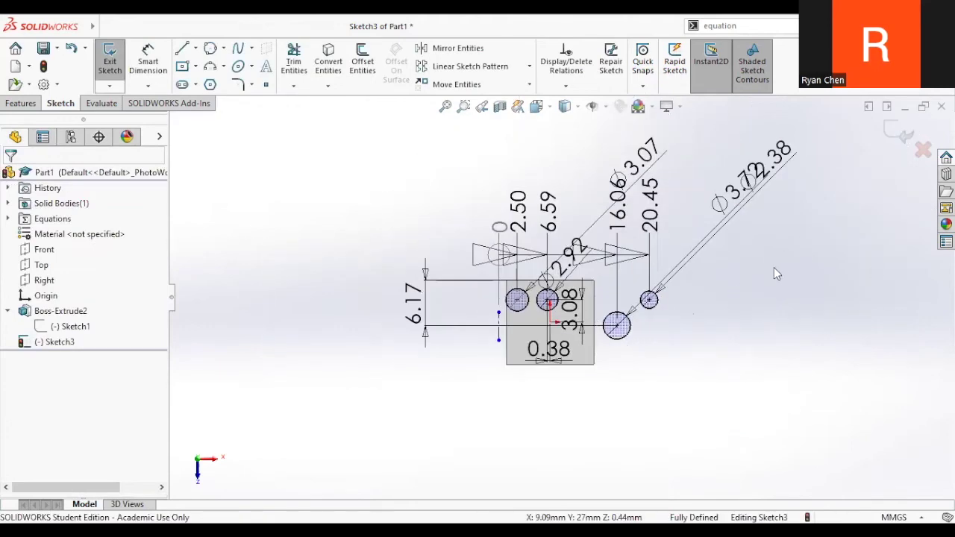
pyautogui.scroll(-3, 666, 291)
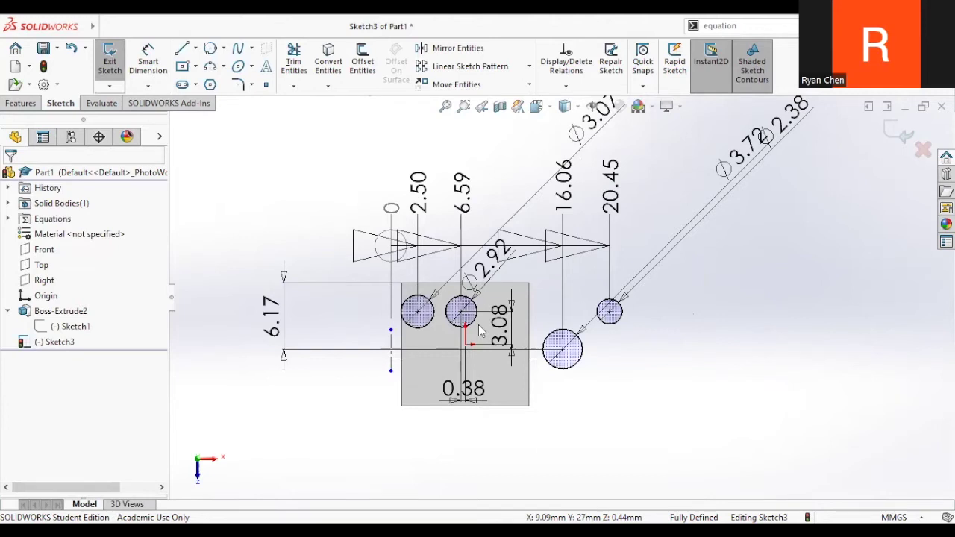
pyautogui.scroll(2, 477, 325)
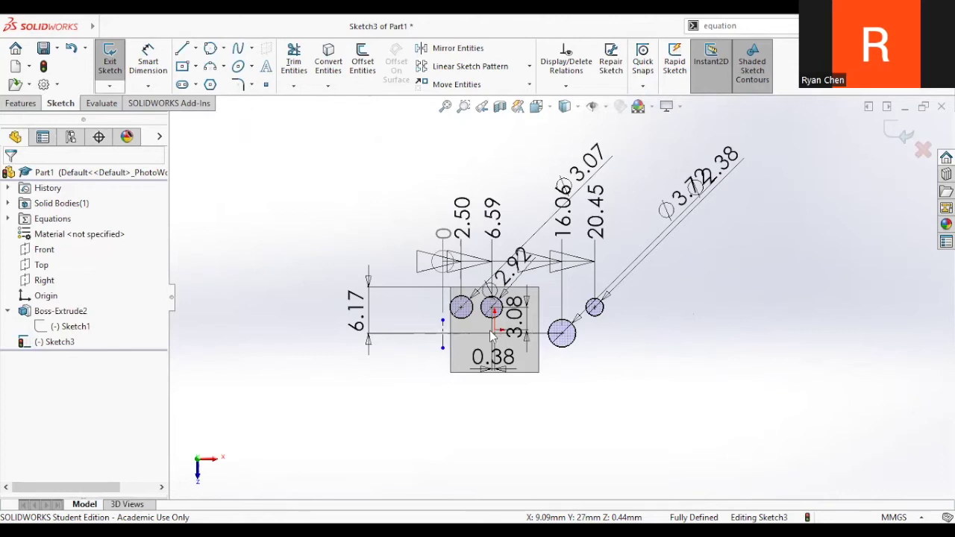
pyautogui.scroll(-2, 504, 328)
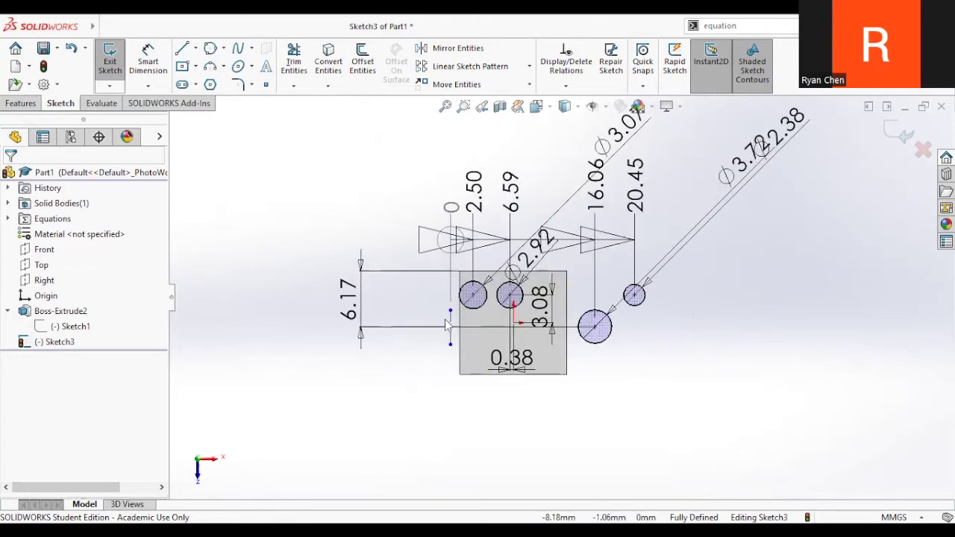
pyautogui.scroll(2, 343, 123)
pyautogui.moveTo(366, 132)
pyautogui.mouseDown()
pyautogui.moveTo(696, 345)
pyautogui.moveTo(783, 416)
pyautogui.mouseUp()
pyautogui.press('Delete')
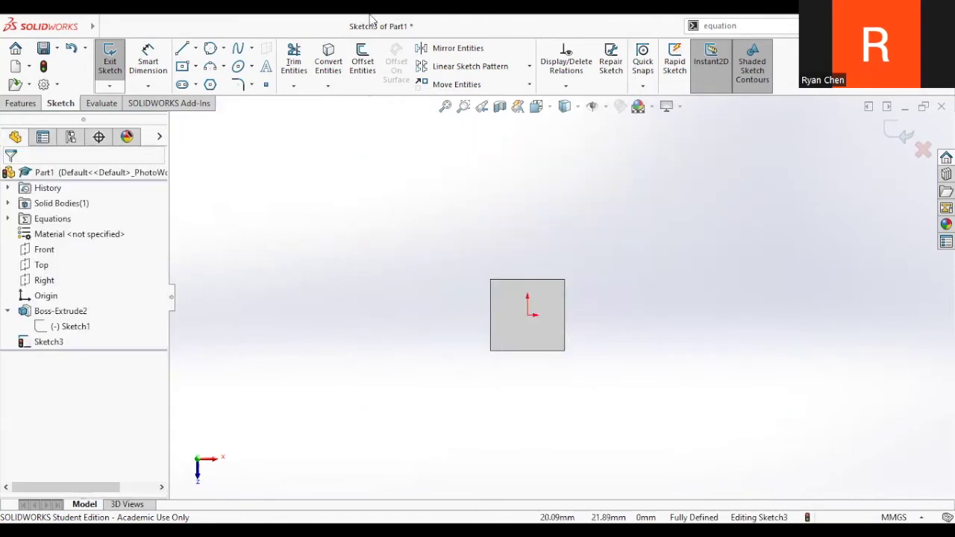
# - Draw a horizontal line above the plate face and nudge it into place
pyautogui.scroll(-1, 583, 272)
pyautogui.scroll(-1, 524, 284)
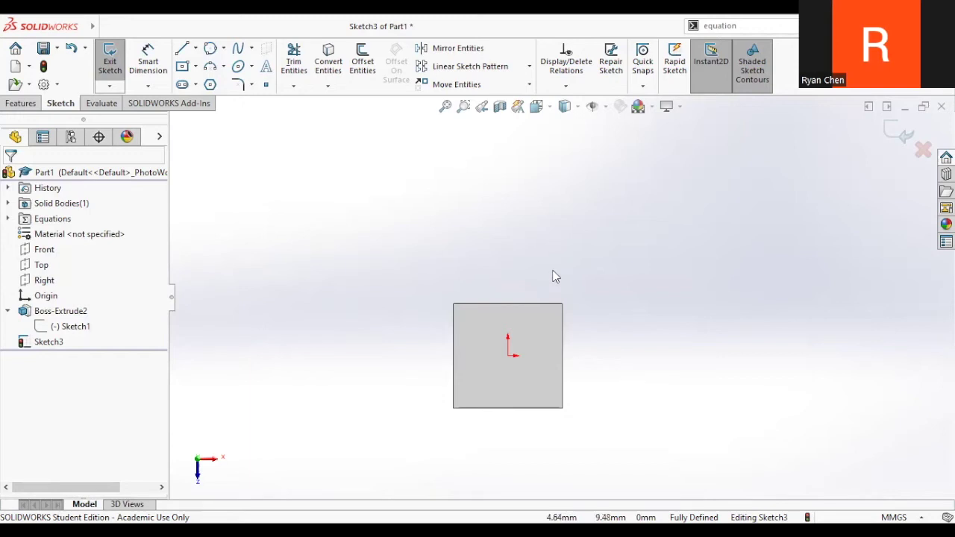
pyautogui.press('l')
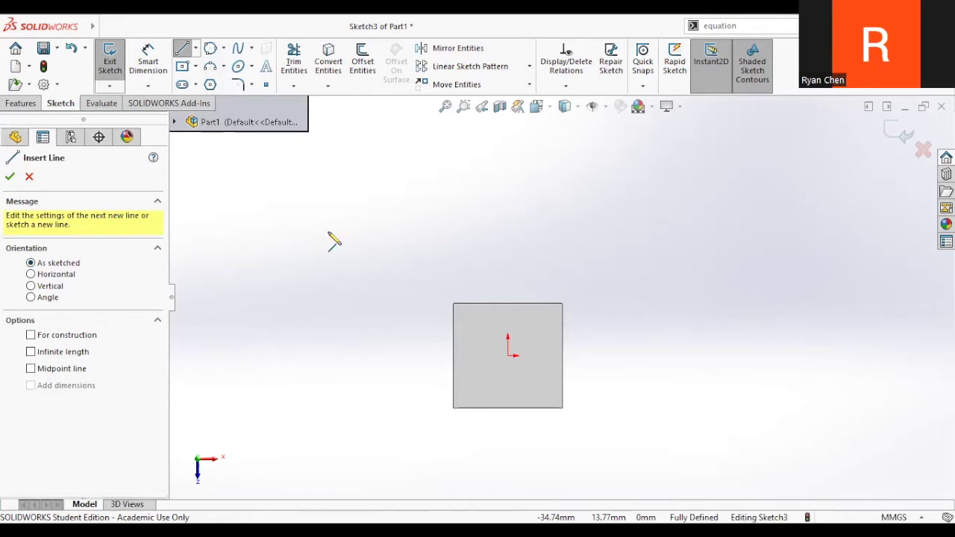
pyautogui.click(396, 196)
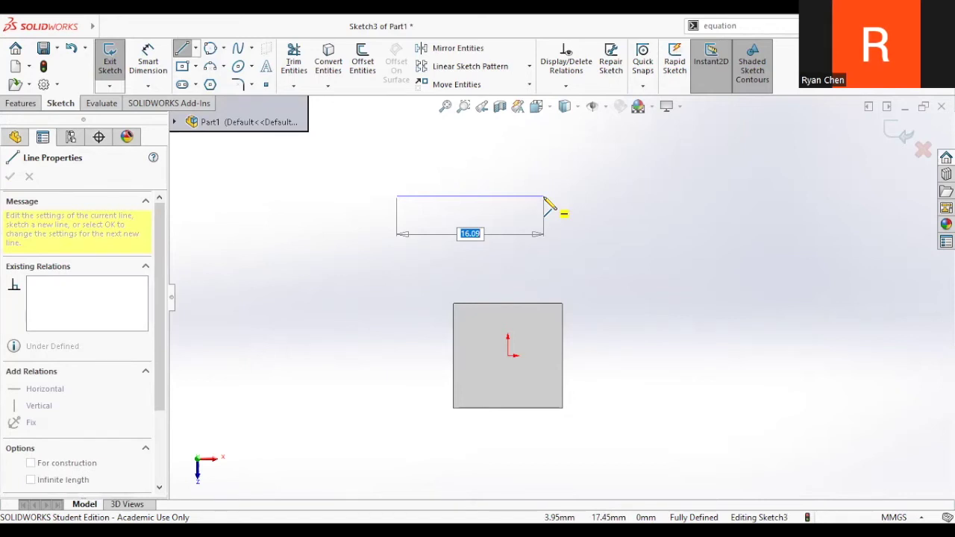
pyautogui.click(544, 199)
pyautogui.press('Escape')
pyautogui.moveTo(528, 202); pyautogui.dragTo(555, 208)
pyautogui.press('Escape')
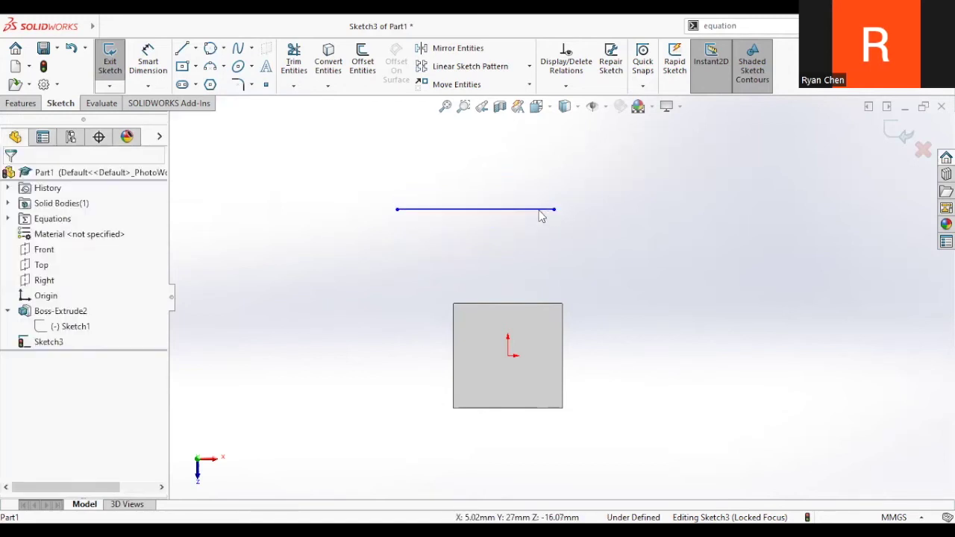
# - Sketch an upper and a lower vertical line to the right of the horizontal line
pyautogui.press('l')
pyautogui.click(621, 185)
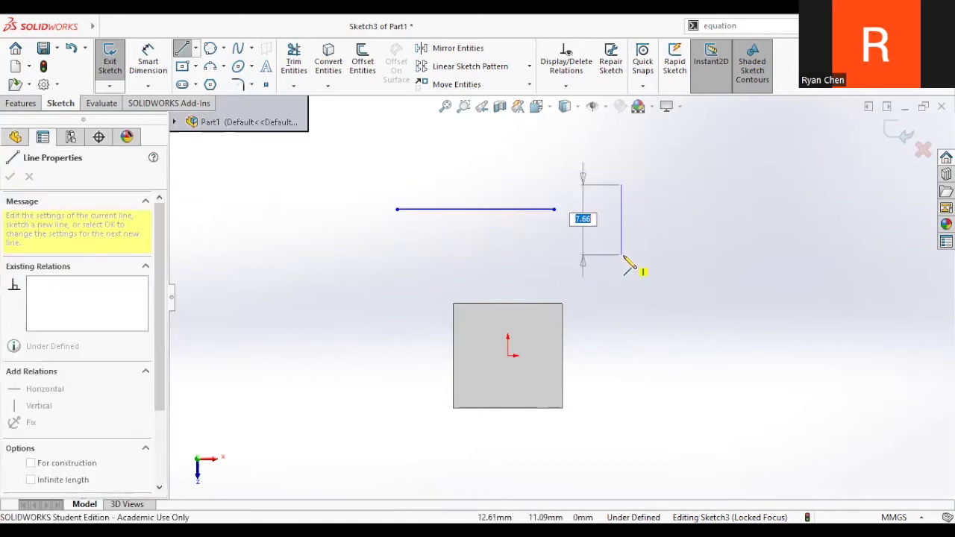
pyautogui.click(622, 256)
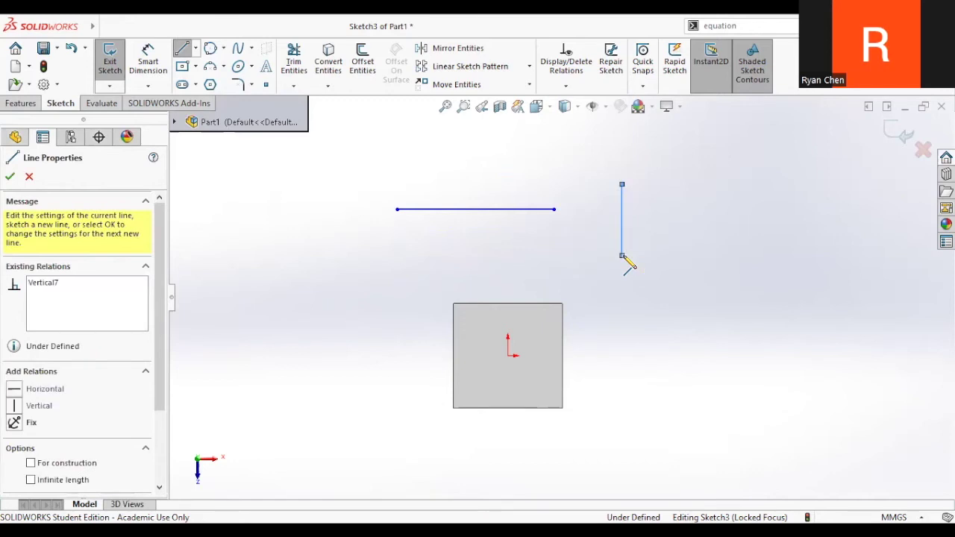
pyautogui.press('Escape')
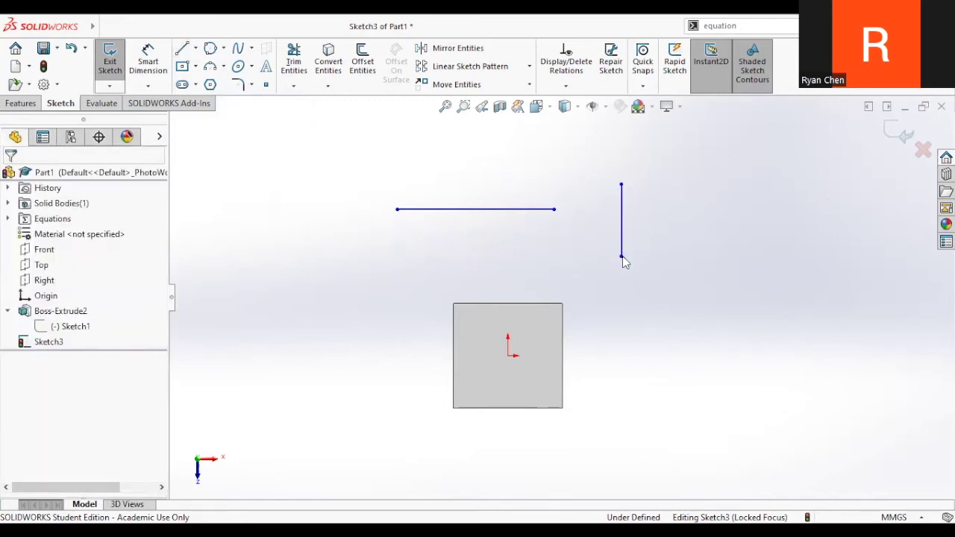
pyautogui.press('l')
pyautogui.click(651, 398)
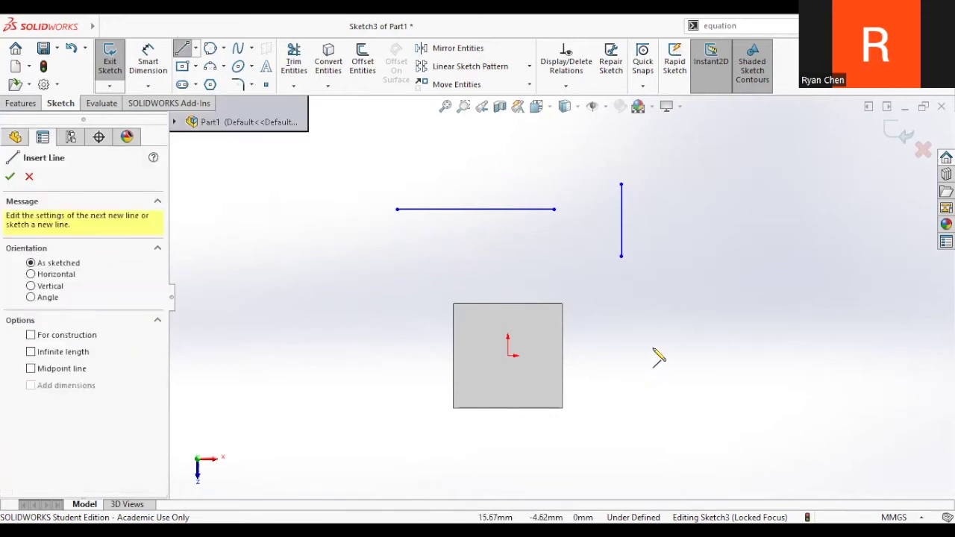
pyautogui.click(651, 307)
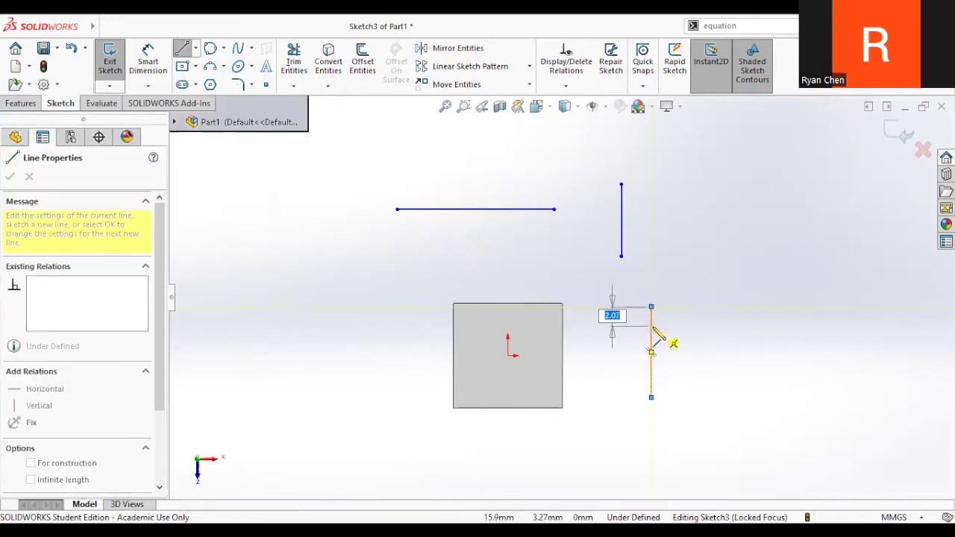
pyautogui.press('Escape')
# - Select both vertical lines together
pyautogui.click(651, 332)
pyautogui.click(622, 246)
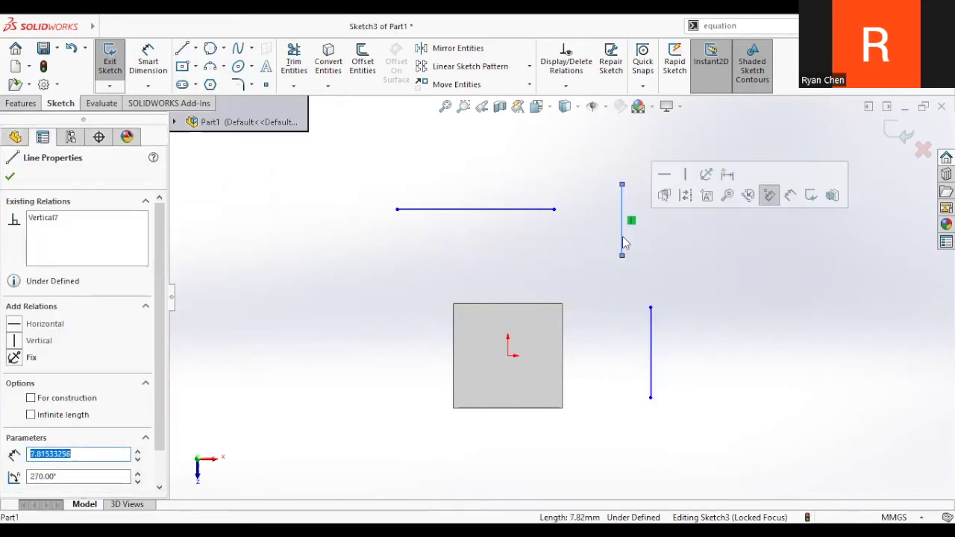
pyautogui.keyDown('ctrl'); pyautogui.click(653, 332); pyautogui.keyUp('ctrl')
pyautogui.press('Escape')
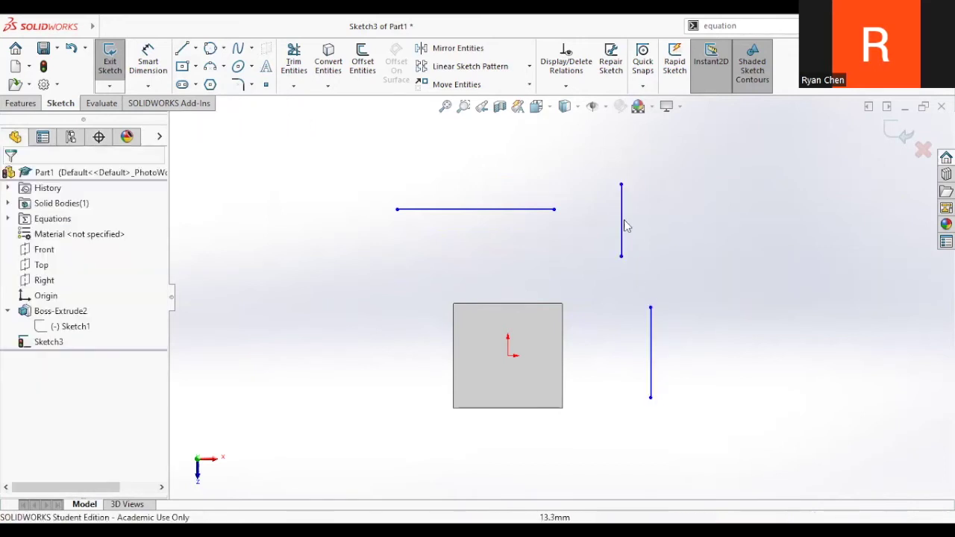
pyautogui.click(624, 224)
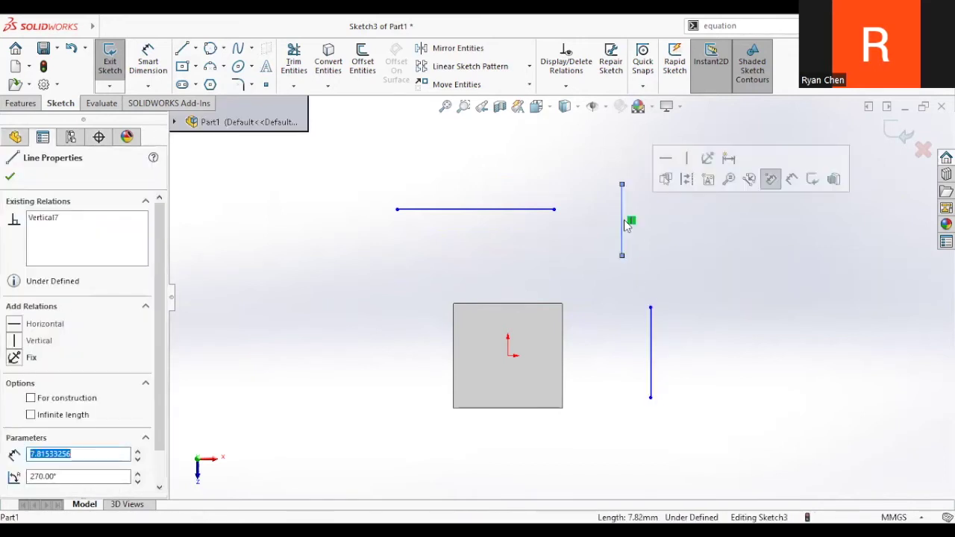
pyautogui.keyDown('ctrl'); pyautogui.click(650, 340); pyautogui.keyUp('ctrl')
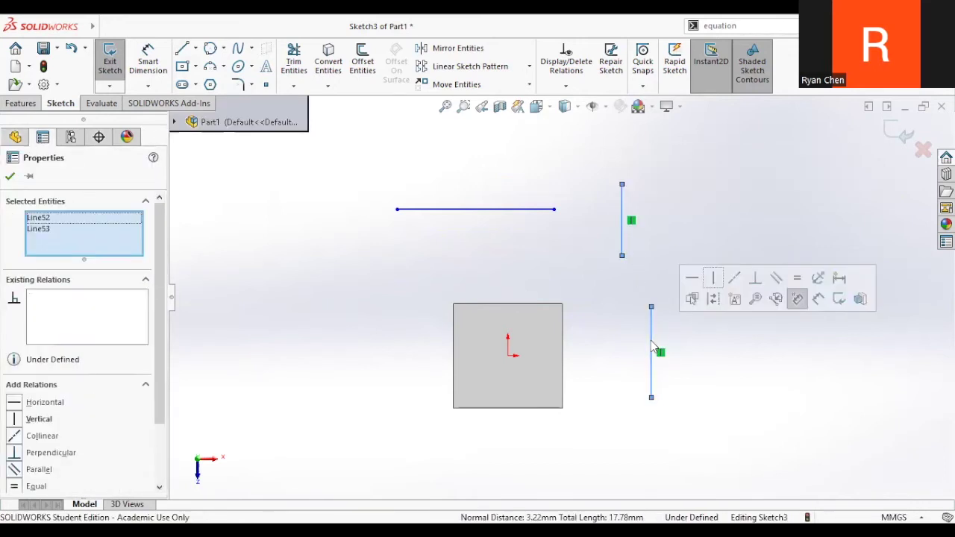
# - Make the two verticals collinear and add a new line perpendicular to the upper vertical
pyautogui.click(735, 279)
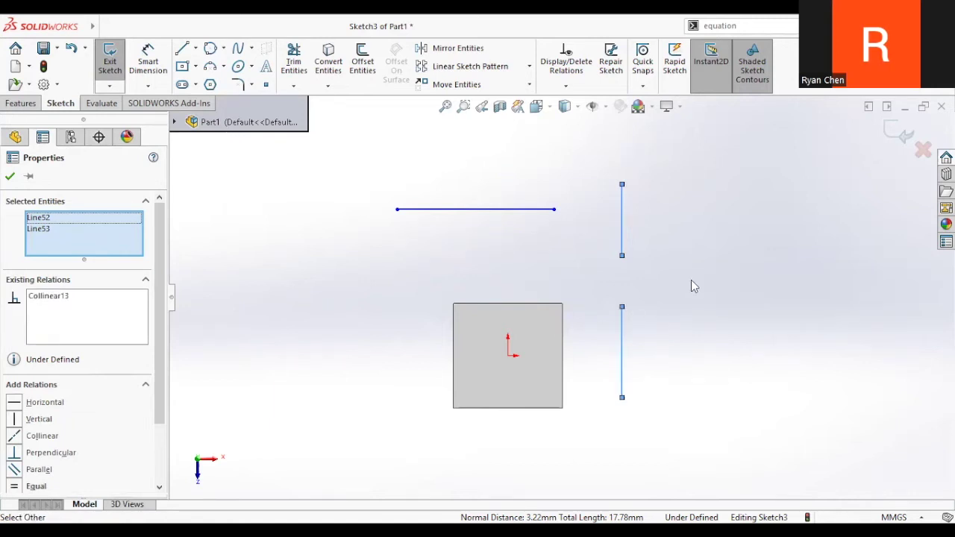
pyautogui.press('Escape')
pyautogui.press('l')
pyautogui.click(660, 250)
pyautogui.click(723, 192)
pyautogui.press('Escape')
pyautogui.click(692, 220)
pyautogui.keyDown('ctrl'); pyautogui.click(623, 237); pyautogui.keyUp('ctrl')
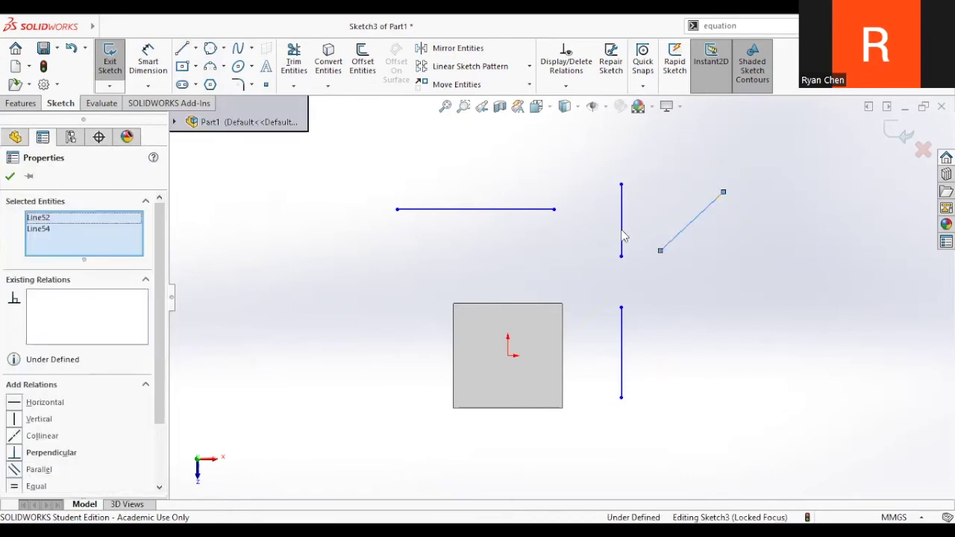
pyautogui.click(723, 172)
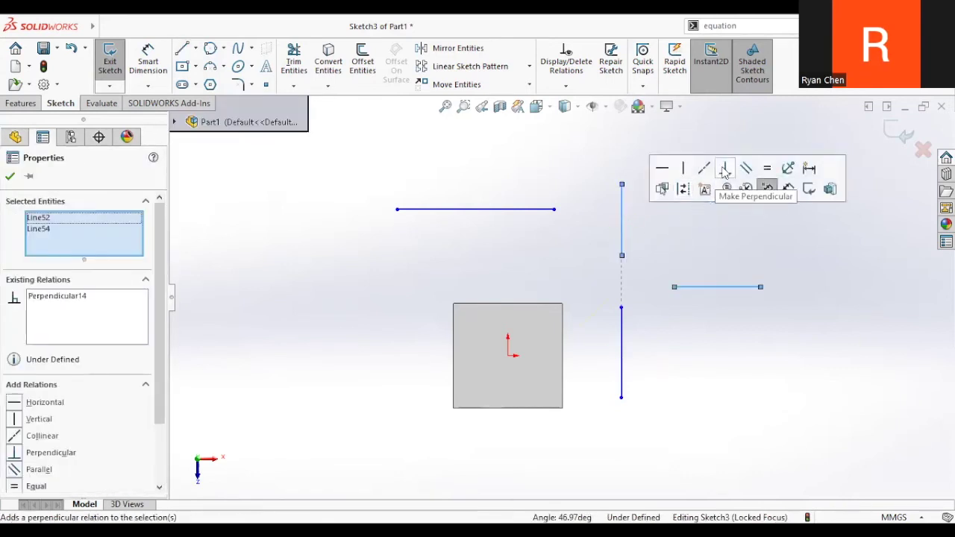
pyautogui.click(688, 297)
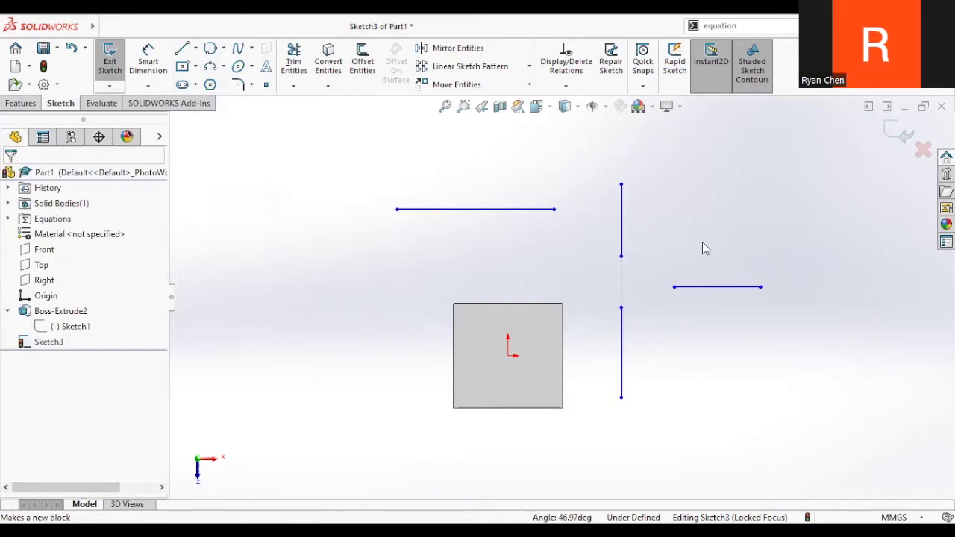
# - Add a second line beside the verticals, made parallel to the upper vertical
pyautogui.press('l')
pyautogui.click(683, 255)
pyautogui.click(721, 198)
pyautogui.press('Escape')
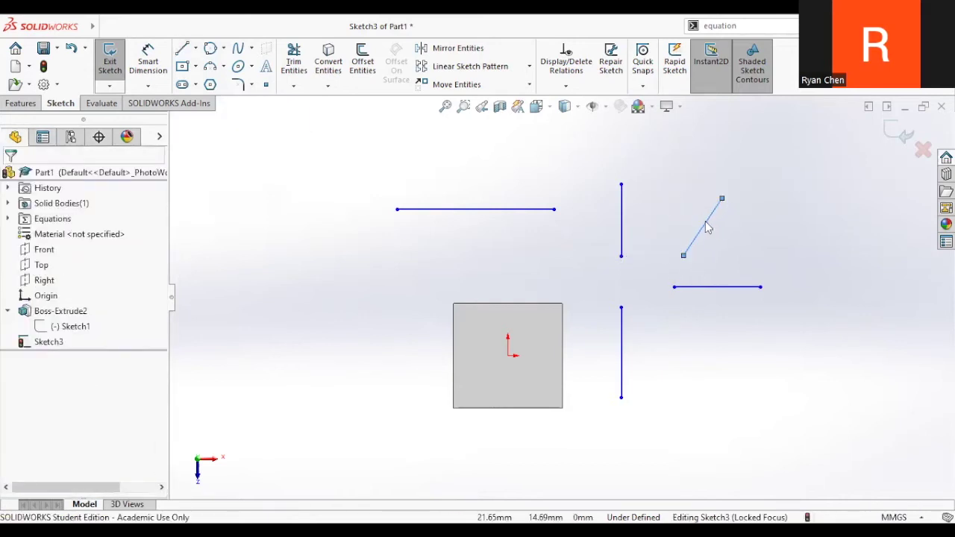
pyautogui.click(708, 228)
pyautogui.keyDown('ctrl'); pyautogui.click(622, 223); pyautogui.keyUp('ctrl')
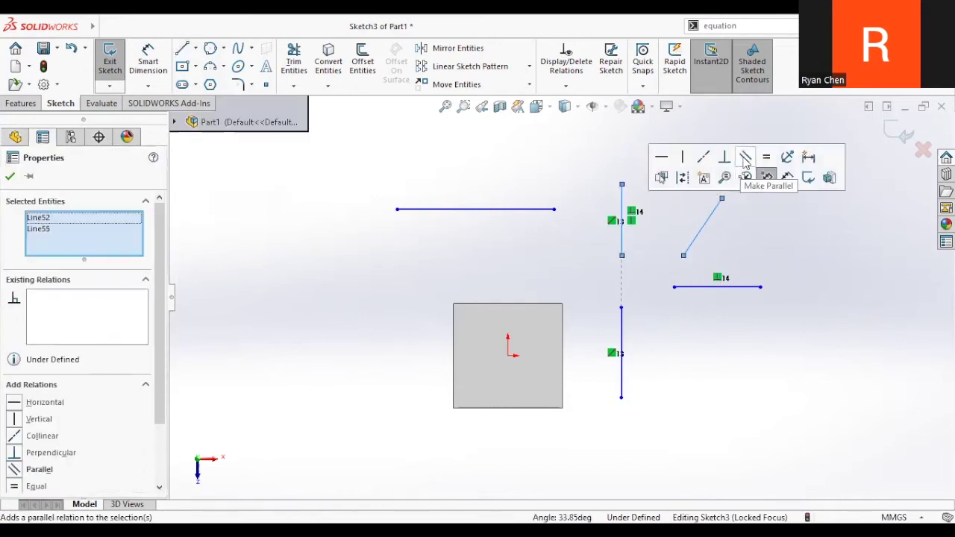
pyautogui.click(746, 163)
pyautogui.click(692, 329)
# - Draw a lower horizontal line and make it equal in length to the top horizontal
pyautogui.press('l')
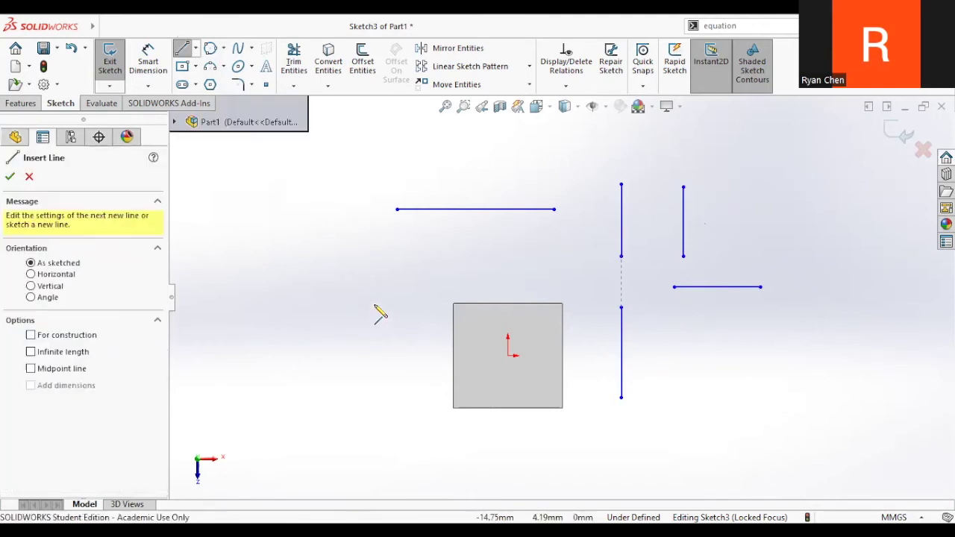
pyautogui.click(397, 234)
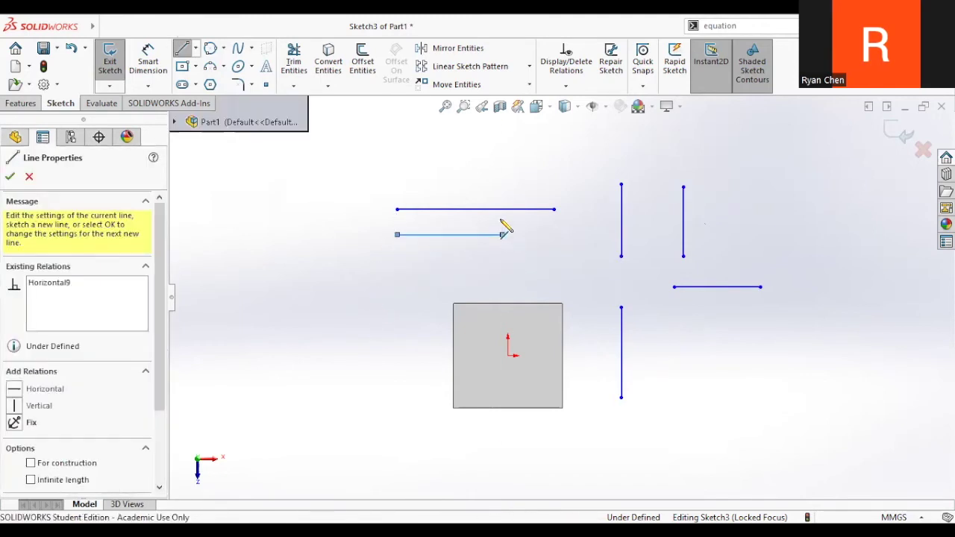
pyautogui.click(505, 234)
pyautogui.press('Escape')
pyautogui.click(499, 209)
pyautogui.keyDown('ctrl'); pyautogui.click(482, 235); pyautogui.keyUp('ctrl')
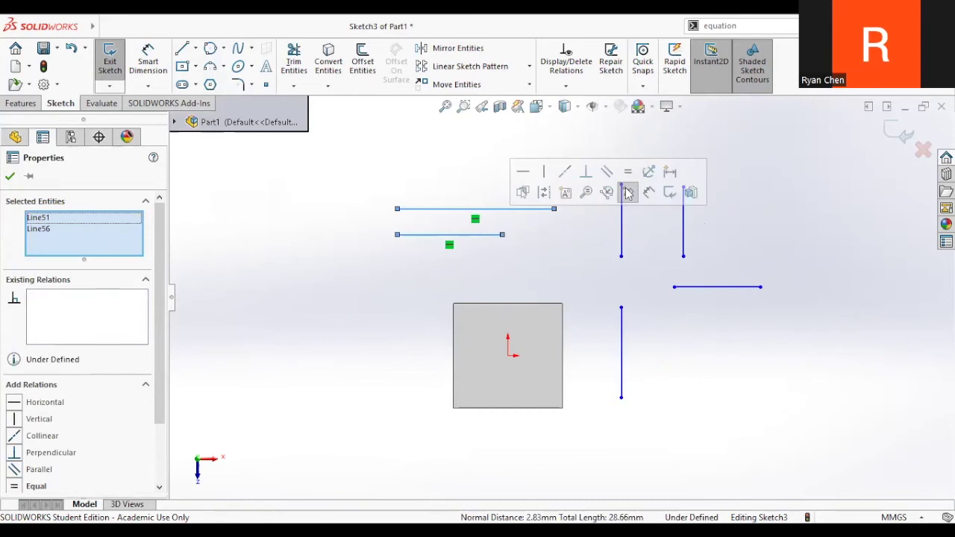
pyautogui.click(628, 175)
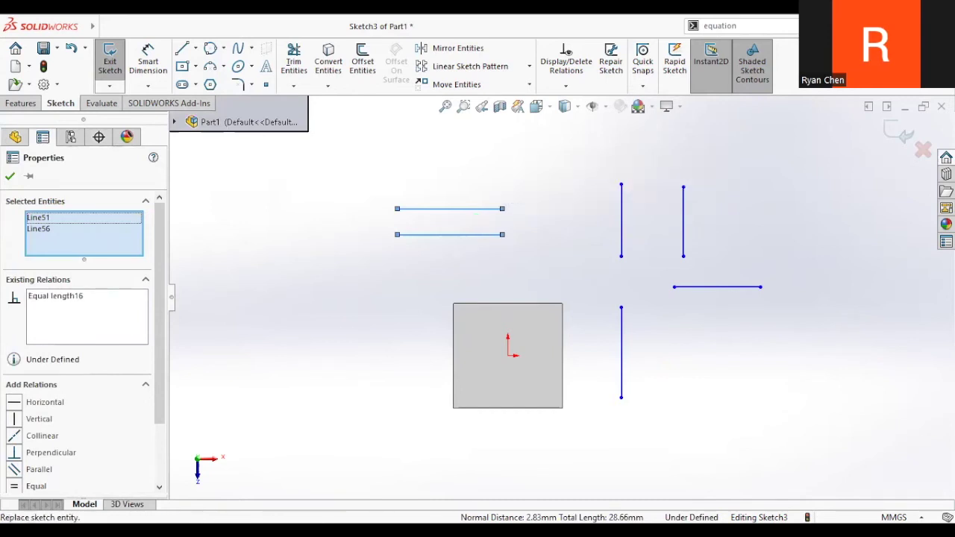
pyautogui.click(482, 216)
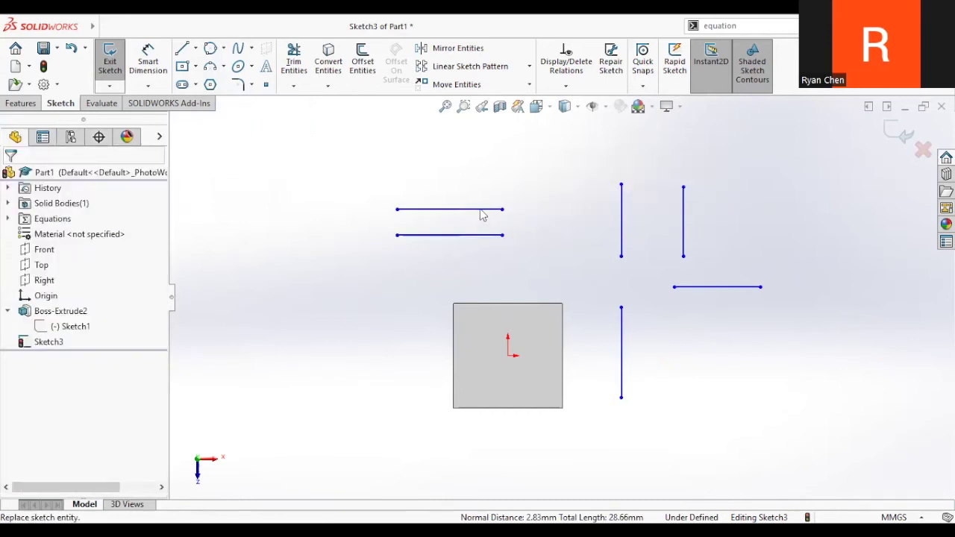
# - Fix the top horizontal line in place
pyautogui.click(482, 209)
pyautogui.click(562, 148)
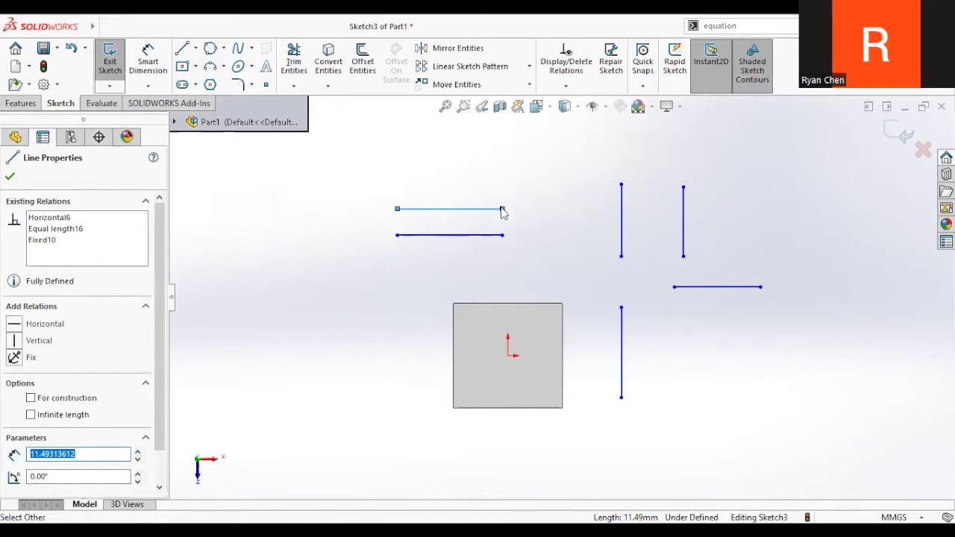
pyautogui.click(512, 221)
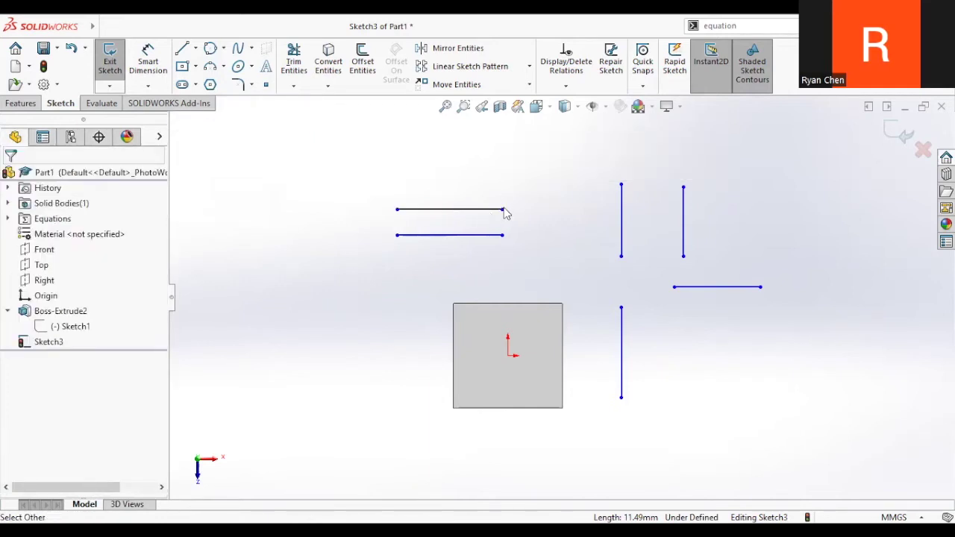
pyautogui.click(503, 209)
pyautogui.click(462, 209)
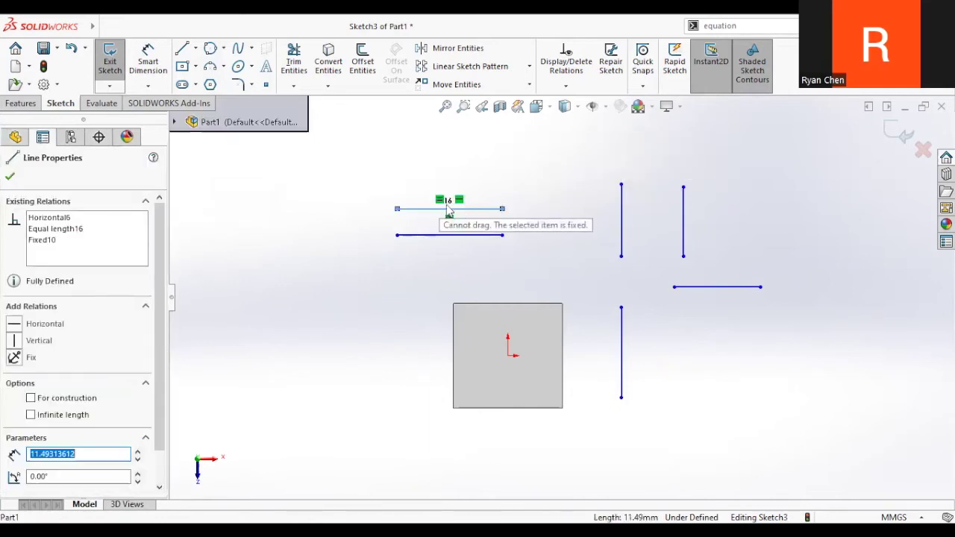
pyautogui.press('Escape')
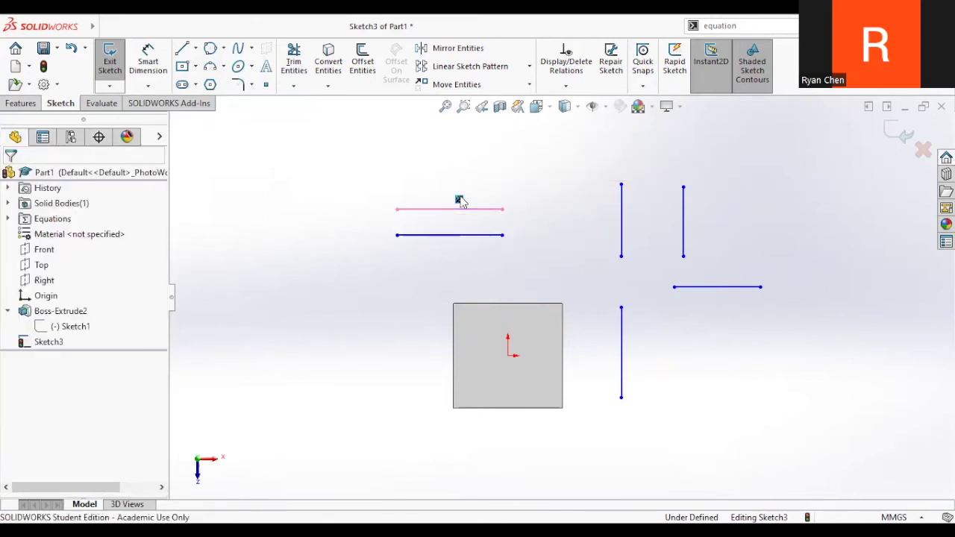
# - Drag the top and lower horizontal lines to new positions
pyautogui.moveTo(501, 210)
pyautogui.mouseDown()
pyautogui.moveTo(551, 209)
pyautogui.moveTo(526, 216)
pyautogui.mouseUp()
pyautogui.click(486, 183)
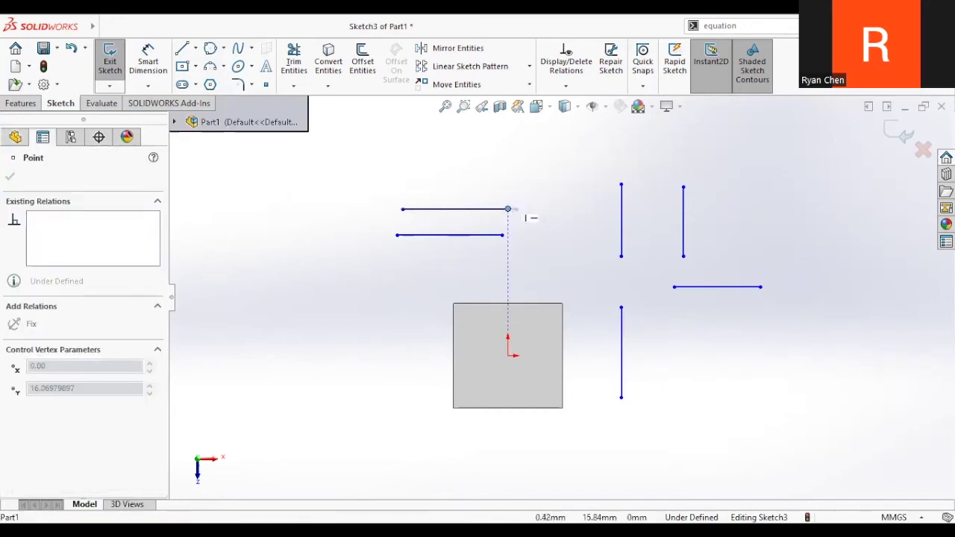
pyautogui.click(464, 213)
pyautogui.click(451, 235)
pyautogui.moveTo(451, 235); pyautogui.dragTo(474, 205)
pyautogui.click(455, 284)
# - Fix the top horizontal line's right endpoint in place
pyautogui.click(456, 210)
pyautogui.click(508, 208)
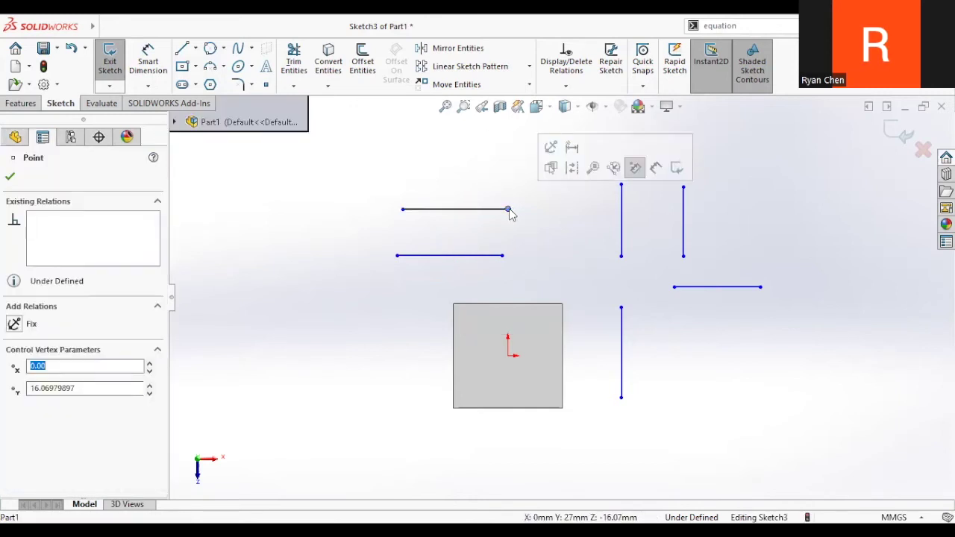
pyautogui.click(550, 146)
pyautogui.click(534, 217)
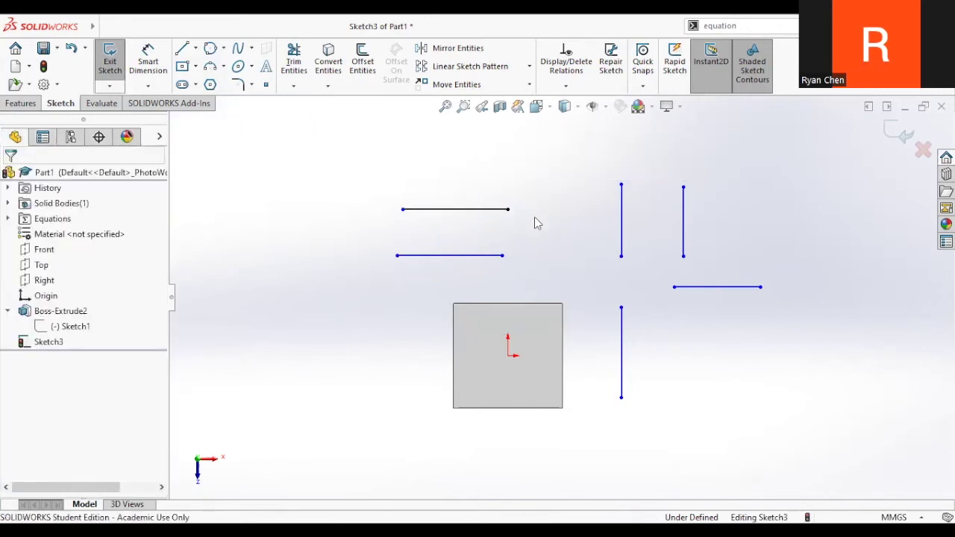
# - Zoom in and select the upper line's endpoints to inspect them
pyautogui.scroll(-2, 521, 219)
pyautogui.scroll(8, 560, 278)
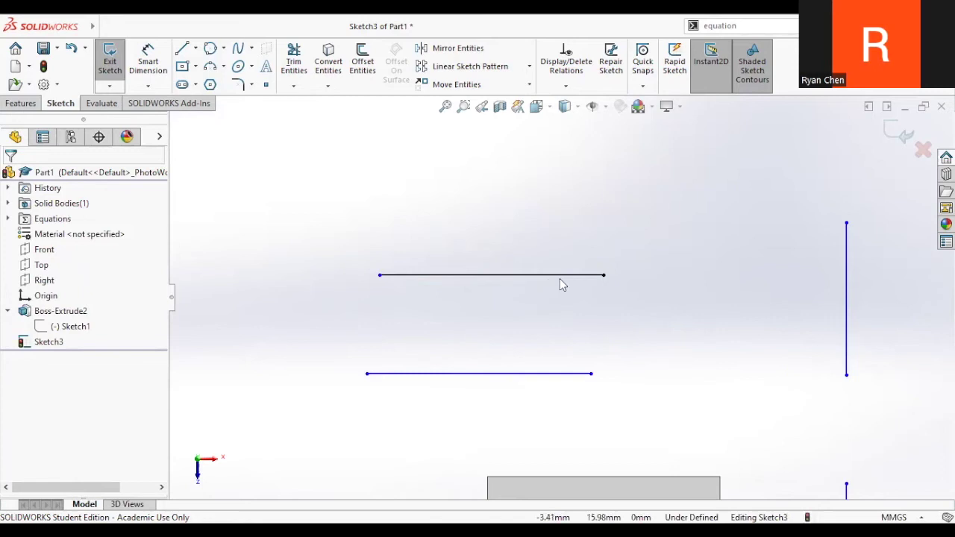
pyautogui.click(669, 271)
pyautogui.scroll(-3, 407, 299)
pyautogui.scroll(5, 485, 282)
pyautogui.click(480, 276)
pyautogui.scroll(-3, 663, 312)
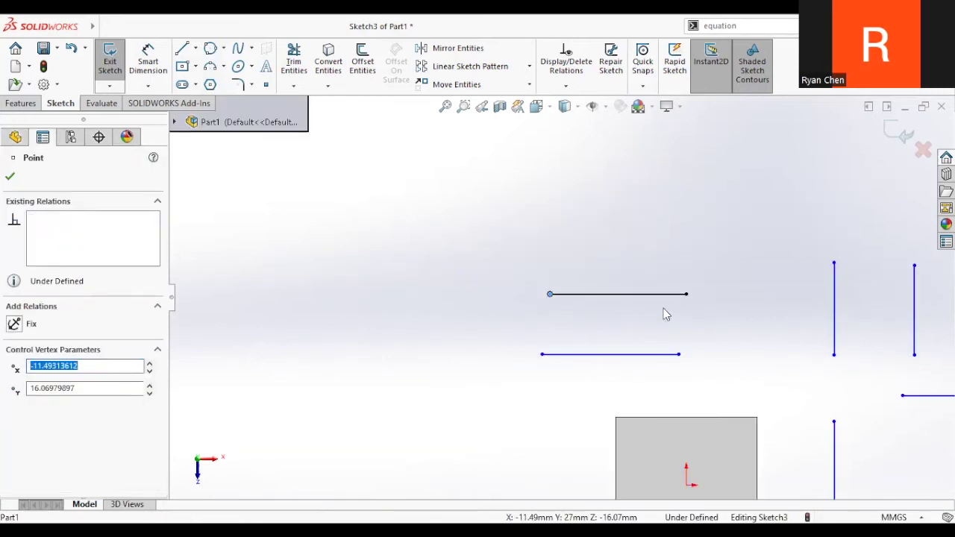
pyautogui.click(719, 303)
pyautogui.scroll(-1, 604, 239)
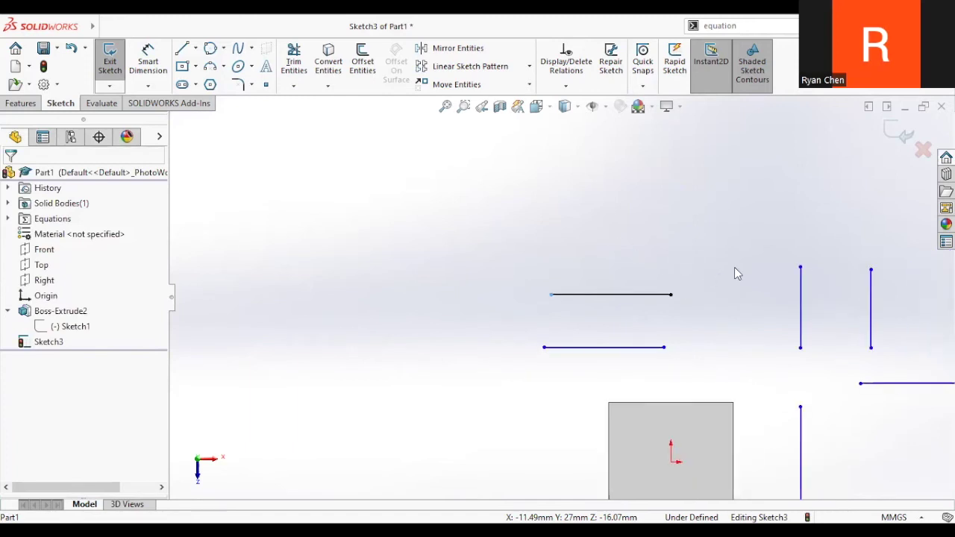
# - Window-select the five leftover sketch lines, delete them, and recentre the plate
pyautogui.keyDown('ctrl'); pyautogui.moveTo(735, 273); pyautogui.dragTo(529, 234, button='middle'); pyautogui.keyUp('ctrl')
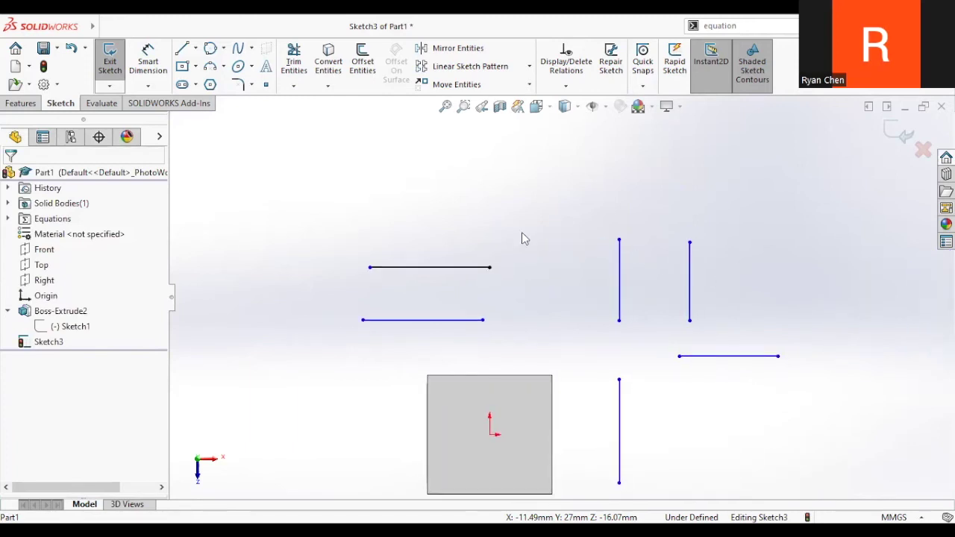
pyautogui.moveTo(319, 212)
pyautogui.mouseDown()
pyautogui.moveTo(791, 414)
pyautogui.moveTo(791, 485)
pyautogui.moveTo(841, 366)
pyautogui.mouseUp()
pyautogui.press('Delete')
pyautogui.keyDown('ctrl'); pyautogui.moveTo(687, 224); pyautogui.dragTo(524, 89, button='middle'); pyautogui.keyUp('ctrl')
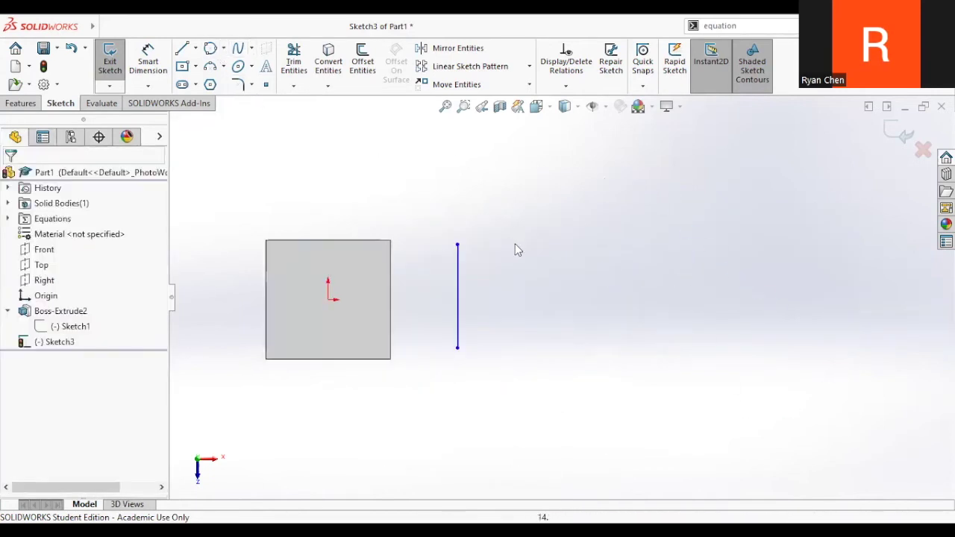
# - Draw a circle right of the vertical line and make it tangent to that line
pyautogui.press('s')
pyautogui.click(552, 289)
pyautogui.moveTo(533, 288); pyautogui.dragTo(489, 292)
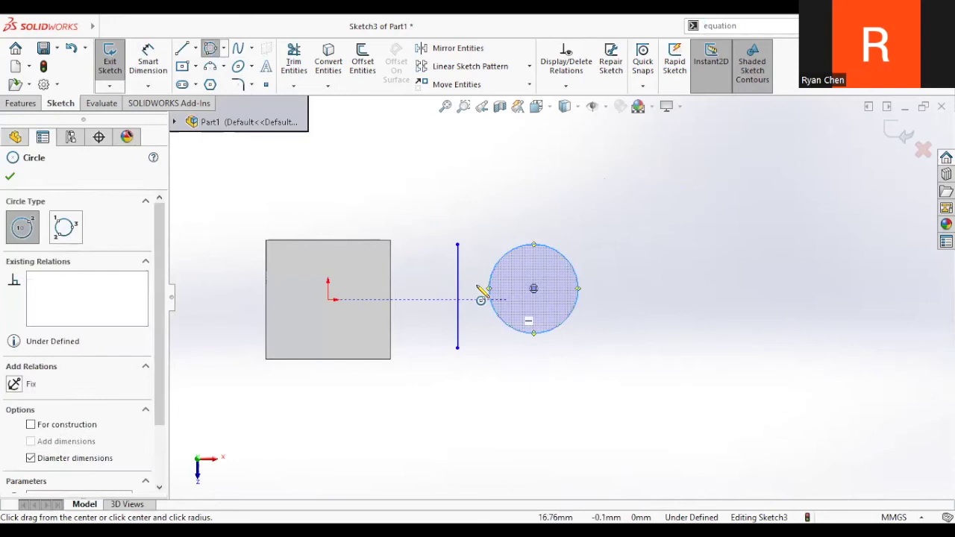
pyautogui.press('Escape')
pyautogui.click(457, 289)
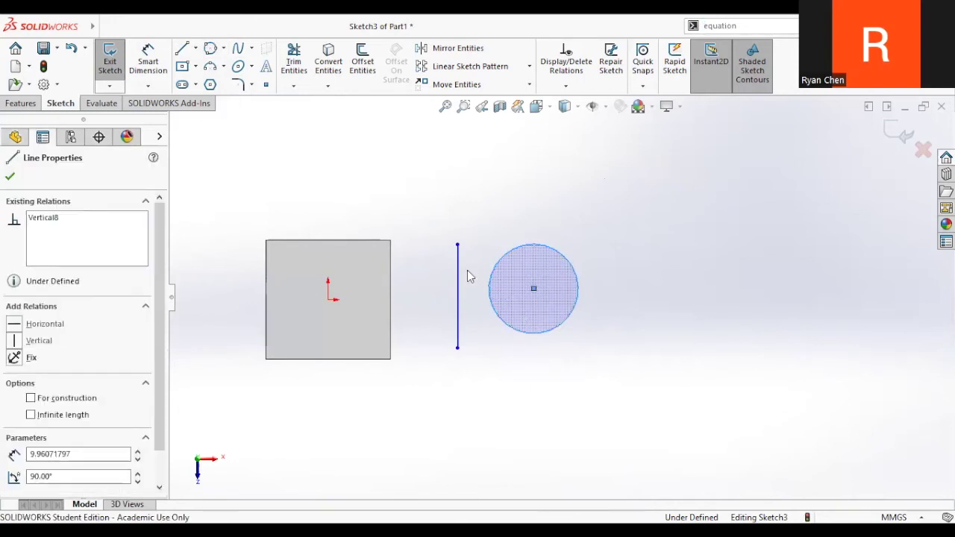
pyautogui.keyDown('ctrl'); pyautogui.click(493, 267); pyautogui.keyUp('ctrl')
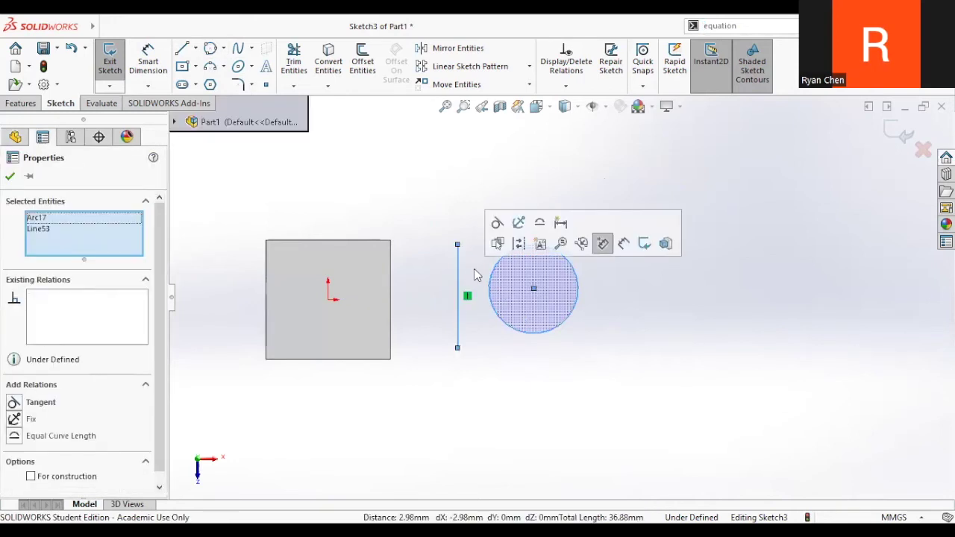
pyautogui.click(496, 224)
pyautogui.press('Escape')
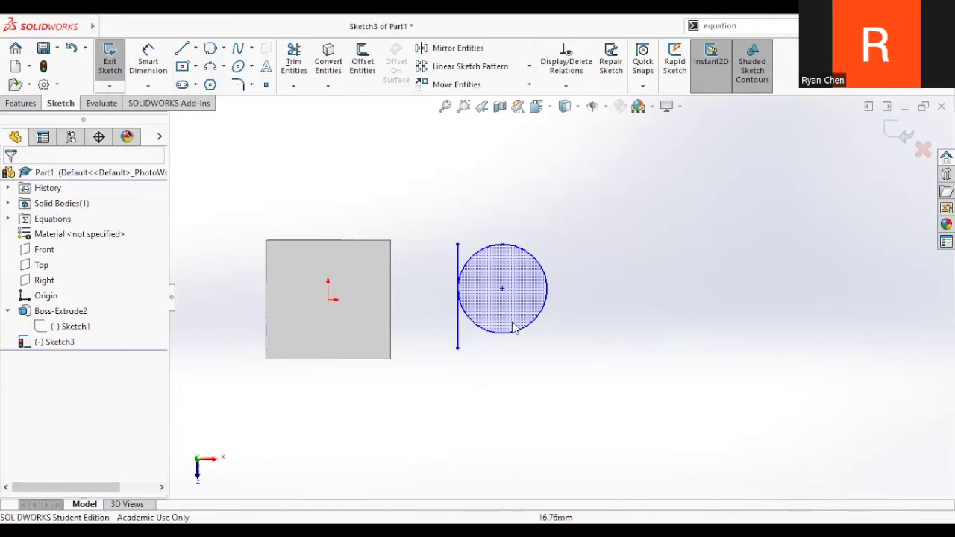
# - Drag the circle's centre up and right to enlarge it while it stays tangent
pyautogui.moveTo(502, 288); pyautogui.dragTo(540, 280)
pyautogui.moveTo(563, 325); pyautogui.dragTo(559, 299)
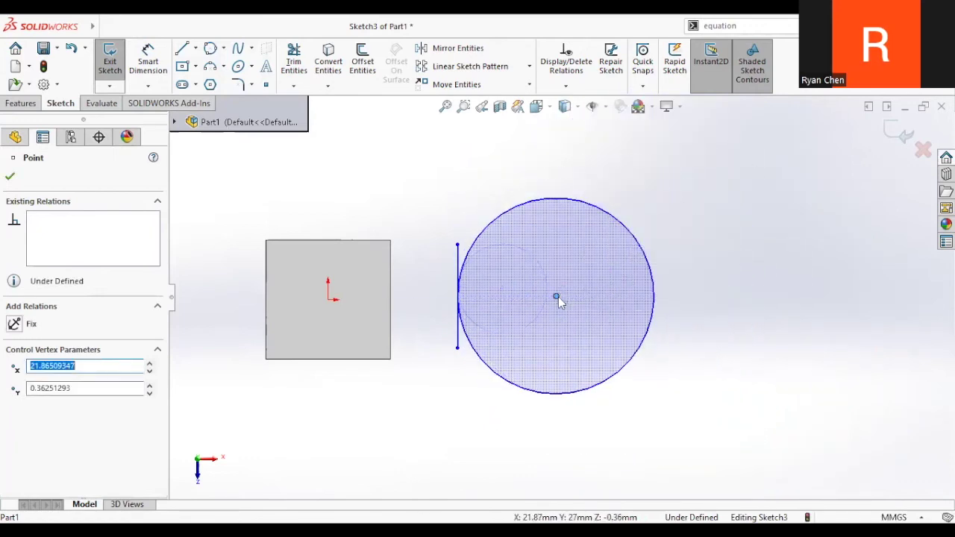
pyautogui.press('Escape')
pyautogui.scroll(3, 494, 260)
pyautogui.scroll(-1, 428, 187)
pyautogui.press('l')
pyautogui.click(415, 179)
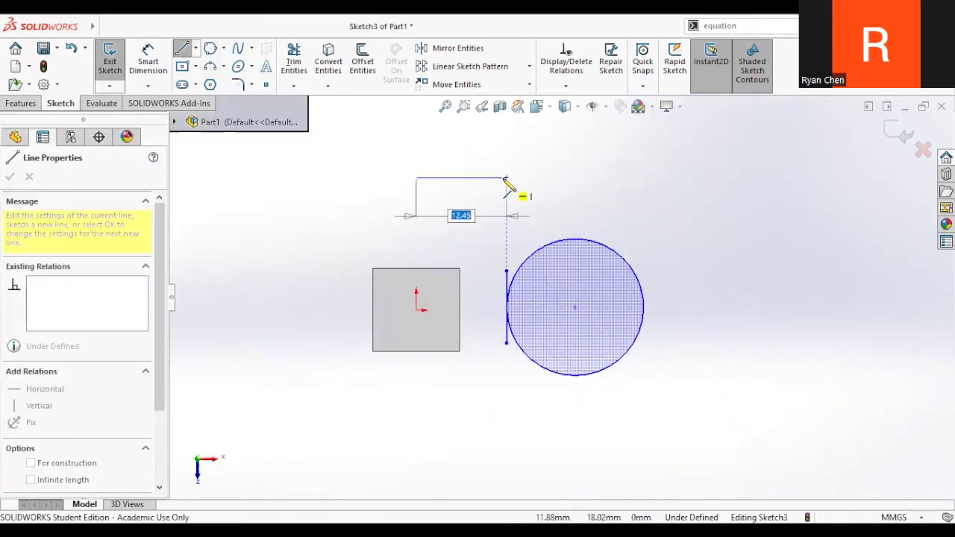
# - Draw a horizontal and a vertical line and join their endpoints into an L corner
pyautogui.click(507, 179)
pyautogui.press('Escape')
pyautogui.scroll(3, 515, 206)
pyautogui.scroll(-3, 515, 216)
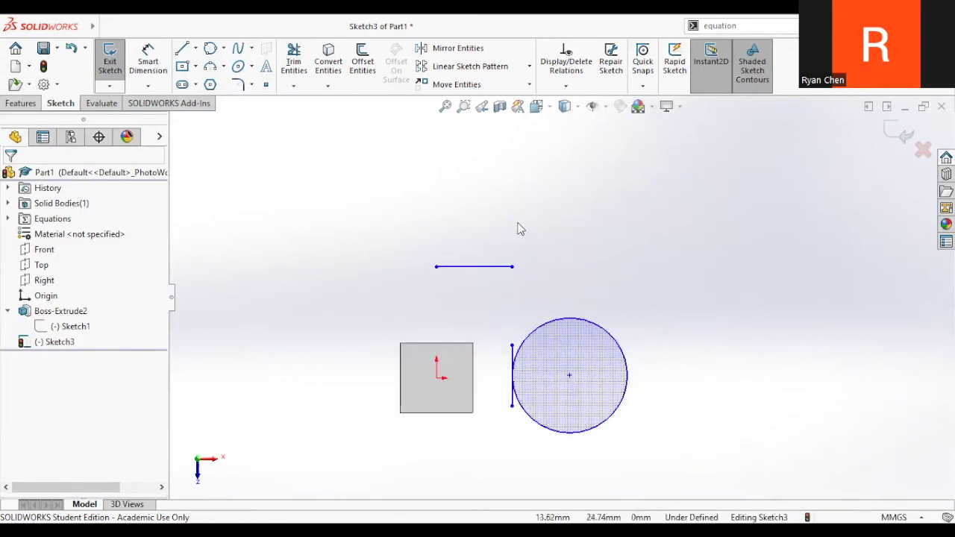
pyautogui.press('l')
pyautogui.click(515, 176)
pyautogui.click(515, 246)
pyautogui.press('Escape')
pyautogui.click(514, 294)
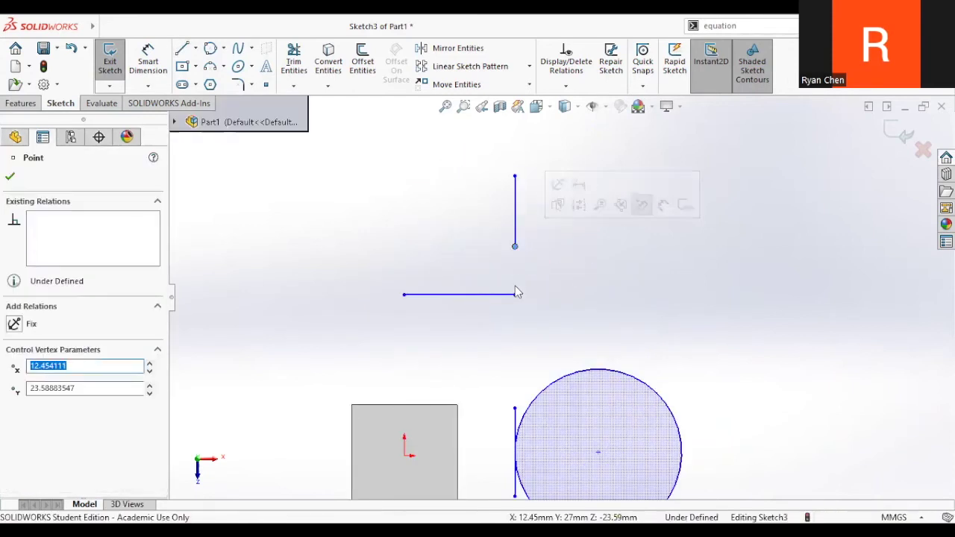
pyautogui.keyDown('ctrl'); pyautogui.click(514, 247); pyautogui.keyUp('ctrl')
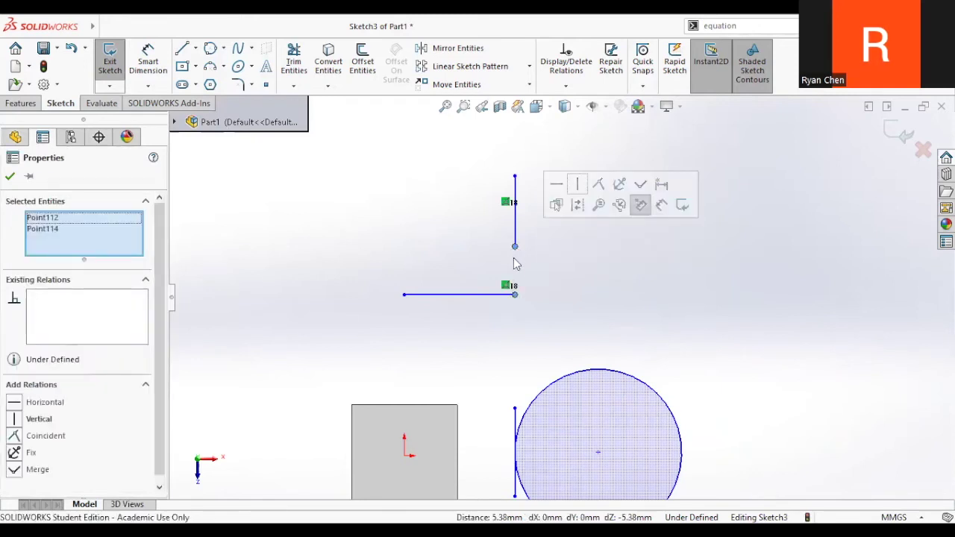
pyautogui.click(597, 190)
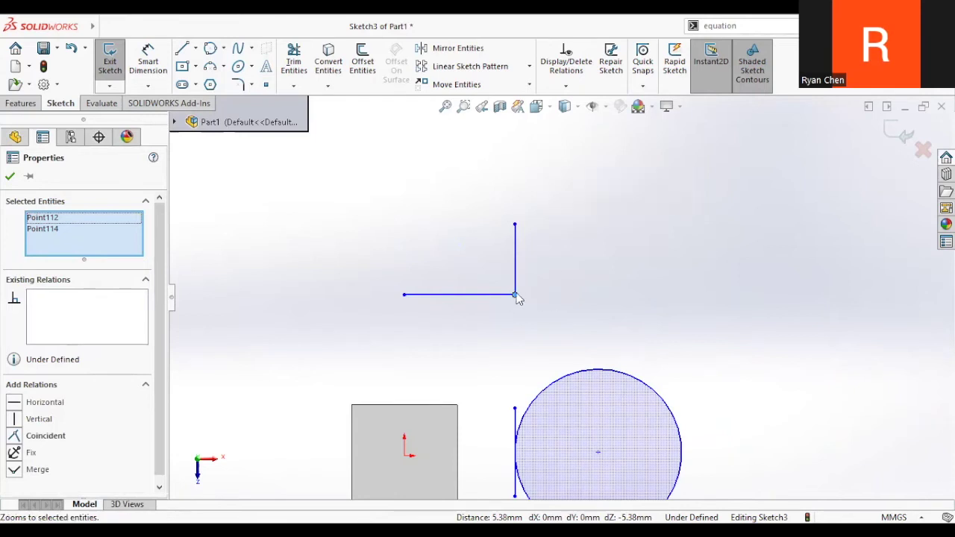
pyautogui.press('Escape')
# - Draw two short horizontal lines and merge their endpoints into one line
pyautogui.press('l')
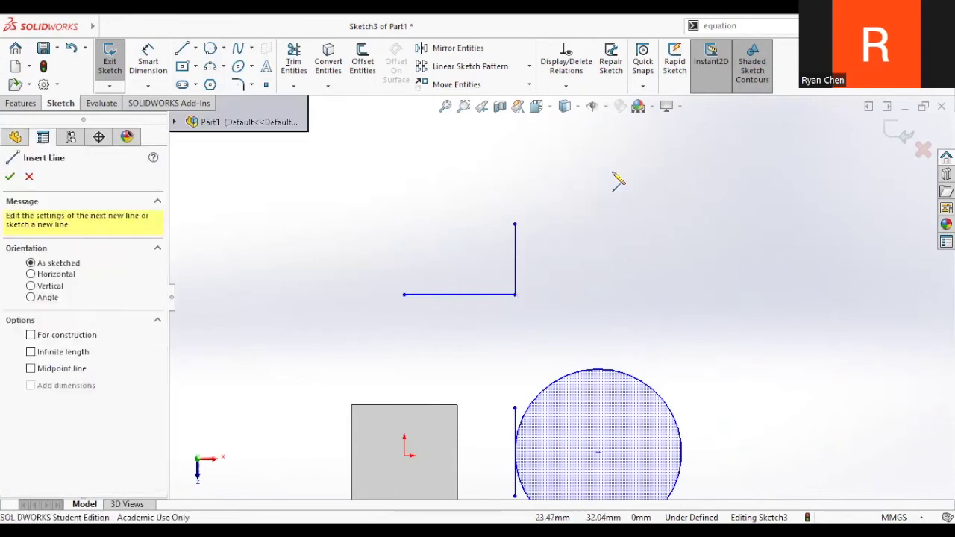
pyautogui.click(611, 171)
pyautogui.click(656, 171)
pyautogui.press('Escape')
pyautogui.press('l')
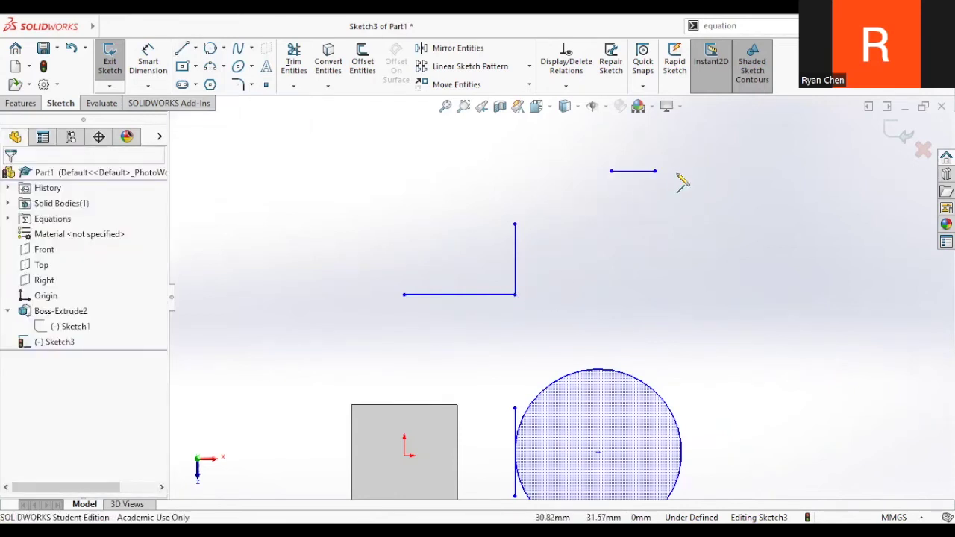
pyautogui.moveTo(673, 171); pyautogui.dragTo(711, 171)
pyautogui.press('Escape')
pyautogui.click(655, 171)
pyautogui.keyDown('ctrl'); pyautogui.click(673, 171); pyautogui.keyUp('ctrl')
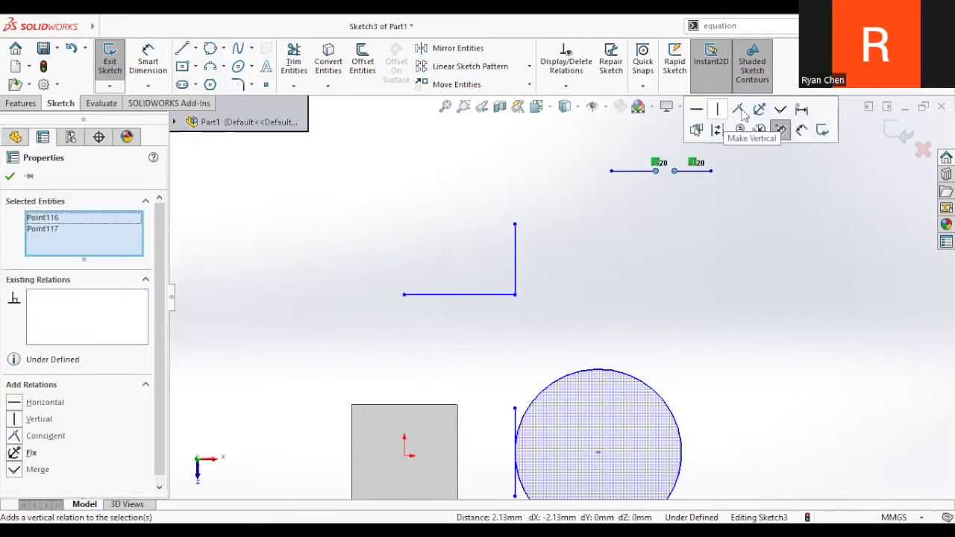
pyautogui.click(779, 112)
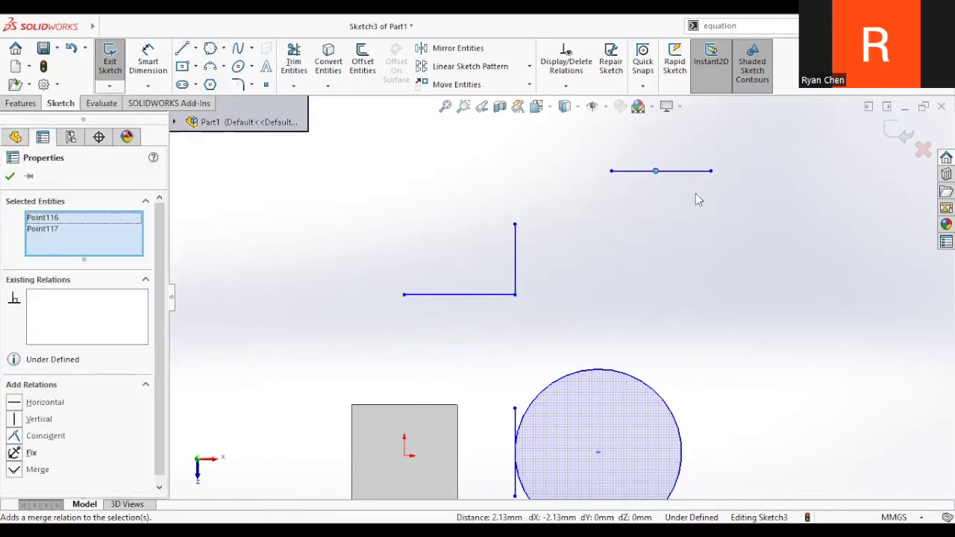
pyautogui.click(665, 176)
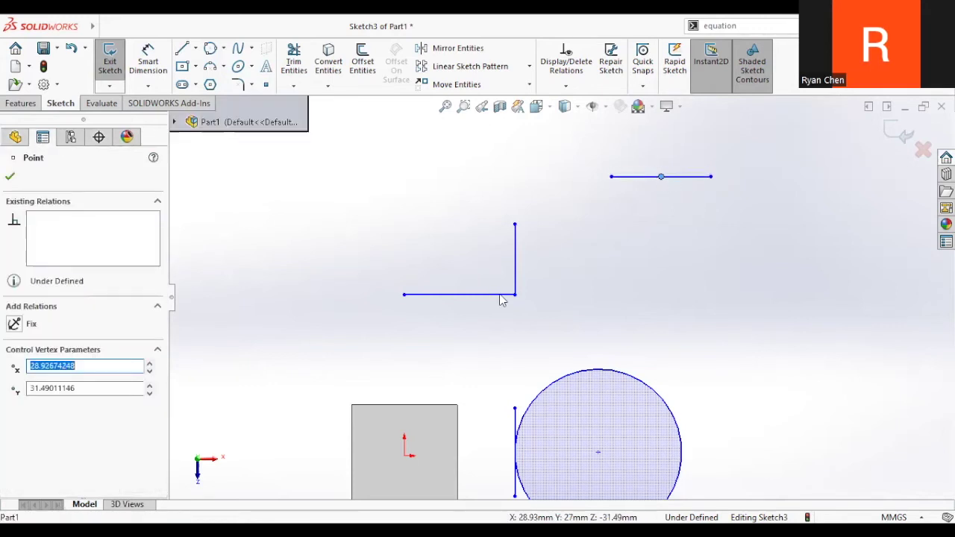
# - Drag the L corner and the upper line into new positions, then select all practice entities
pyautogui.moveTo(515, 295); pyautogui.dragTo(520, 268)
pyautogui.click(660, 177)
pyautogui.moveTo(661, 177); pyautogui.dragTo(641, 193)
pyautogui.moveTo(520, 269)
pyautogui.mouseDown()
pyautogui.moveTo(504, 263)
pyautogui.moveTo(529, 271)
pyautogui.mouseUp()
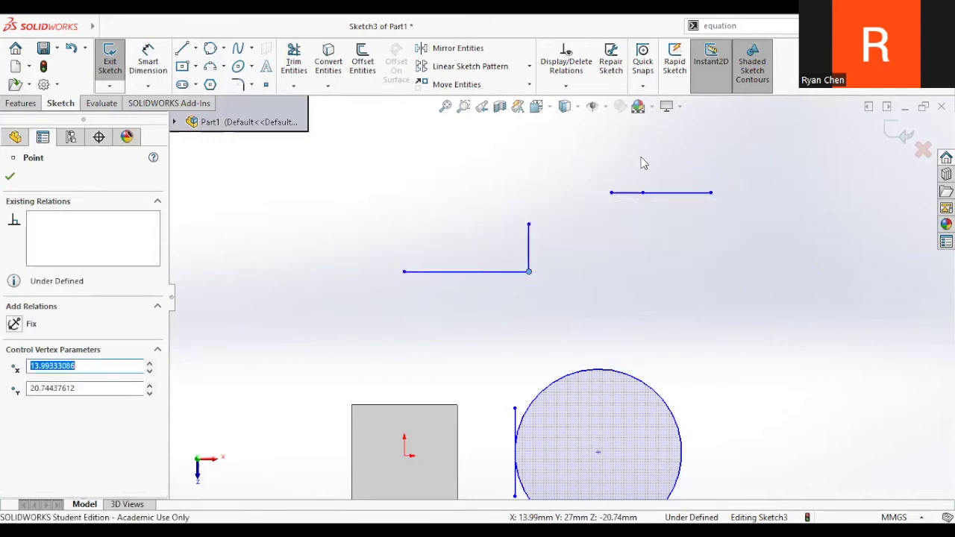
pyautogui.click(645, 258)
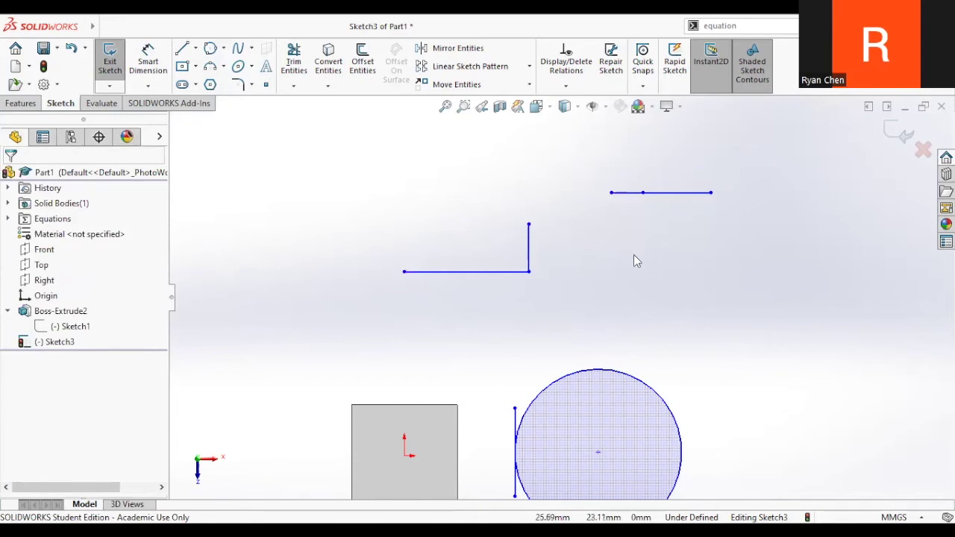
pyautogui.scroll(3, 649, 273)
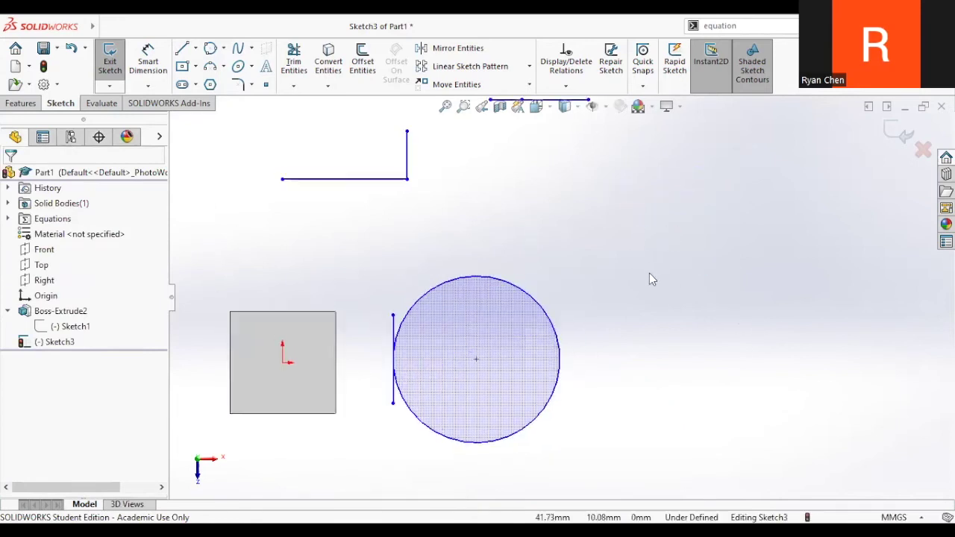
pyautogui.moveTo(385, 170); pyautogui.dragTo(633, 426)
# - Delete the practice entities and draw a large origin-centred circle plus a small circle near the top
pyautogui.press('Delete')
pyautogui.scroll(-2, 453, 239)
pyautogui.press('s')
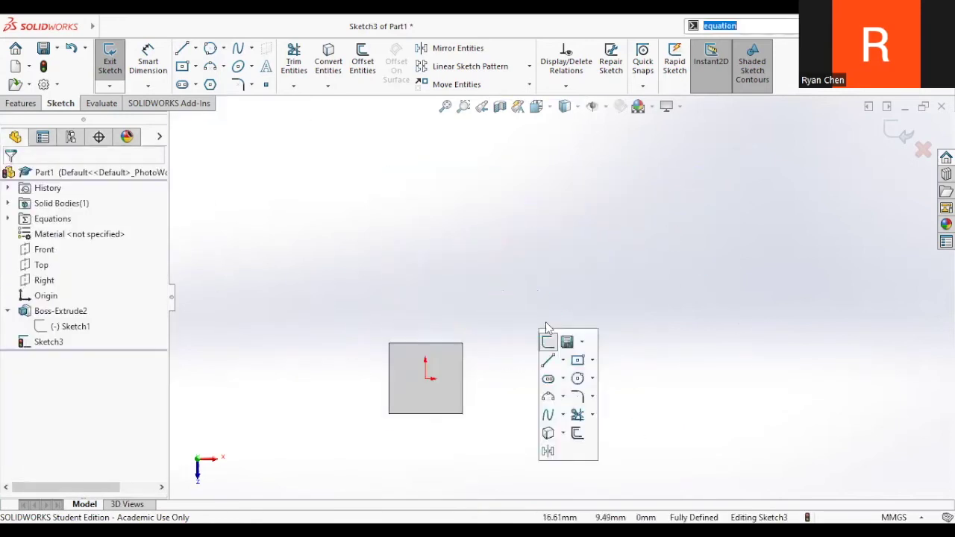
pyautogui.click(579, 380)
pyautogui.scroll(-4, 451, 381)
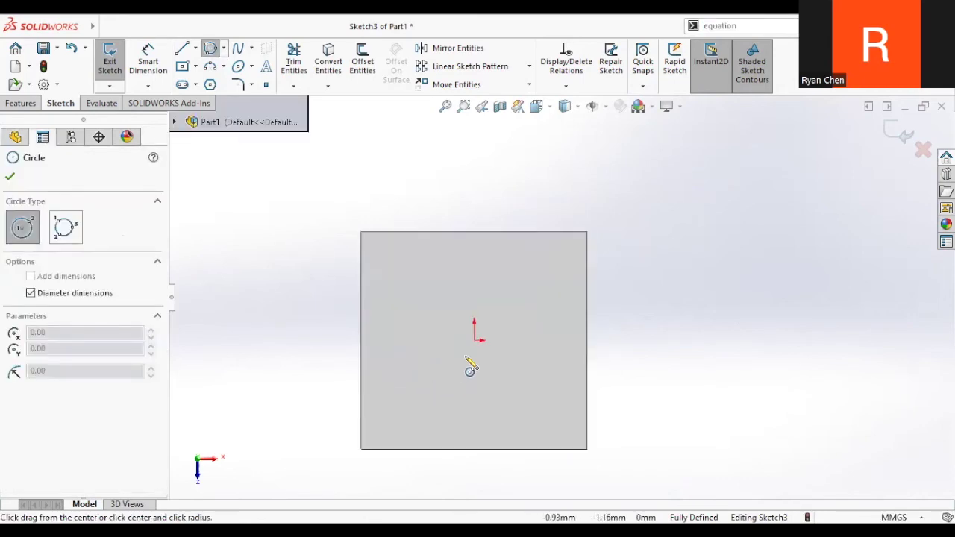
pyautogui.click(474, 340)
pyautogui.click(669, 205)
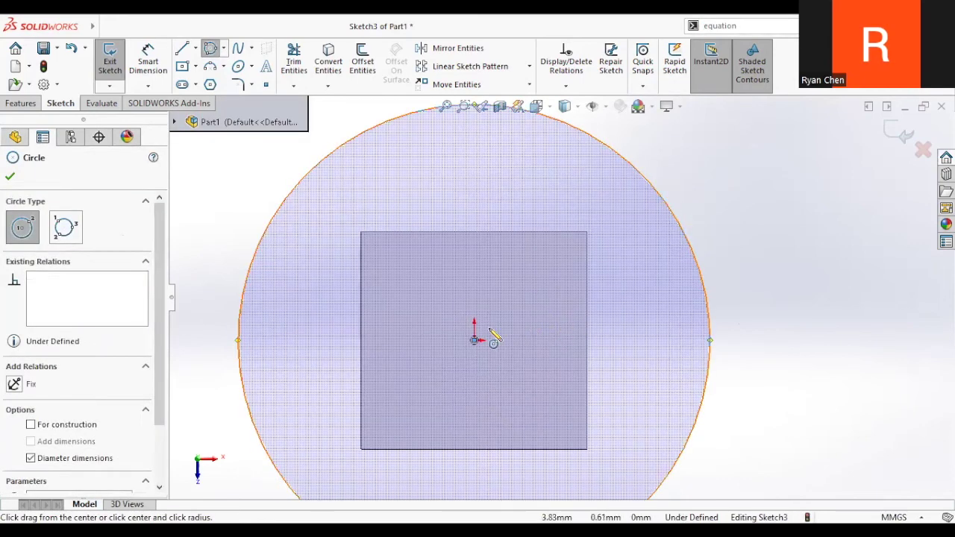
pyautogui.click(482, 194)
pyautogui.click(510, 252)
pyautogui.press('Escape')
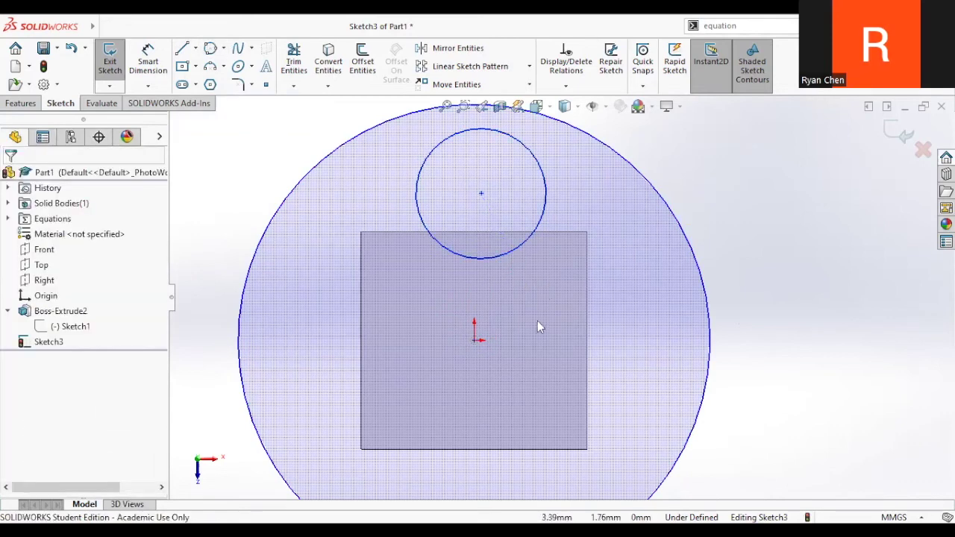
# - Centre the small circle on the origin, undo that, and select both circles
pyautogui.scroll(2, 552, 324)
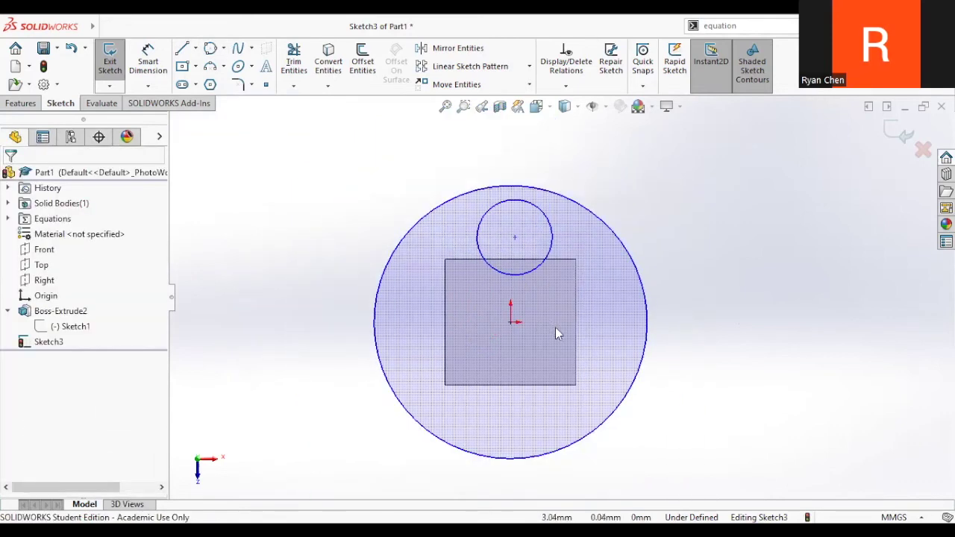
pyautogui.click(514, 238)
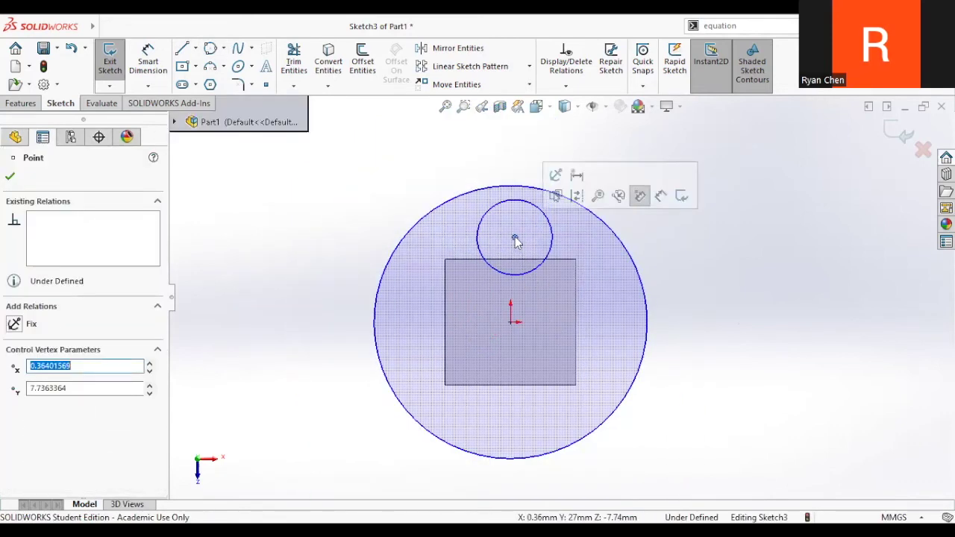
pyautogui.keyDown('ctrl'); pyautogui.click(511, 326); pyautogui.keyUp('ctrl')
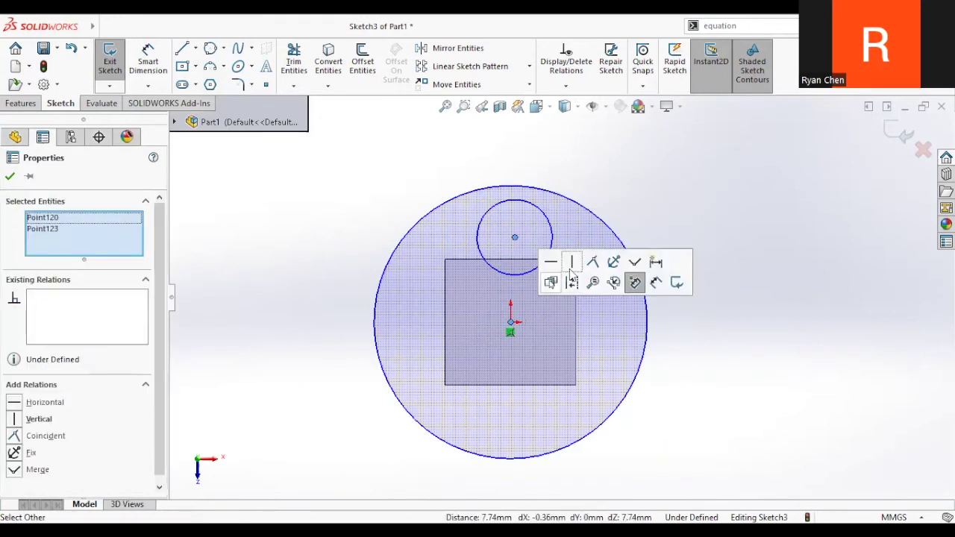
pyautogui.click(582, 281)
pyautogui.press('Escape')
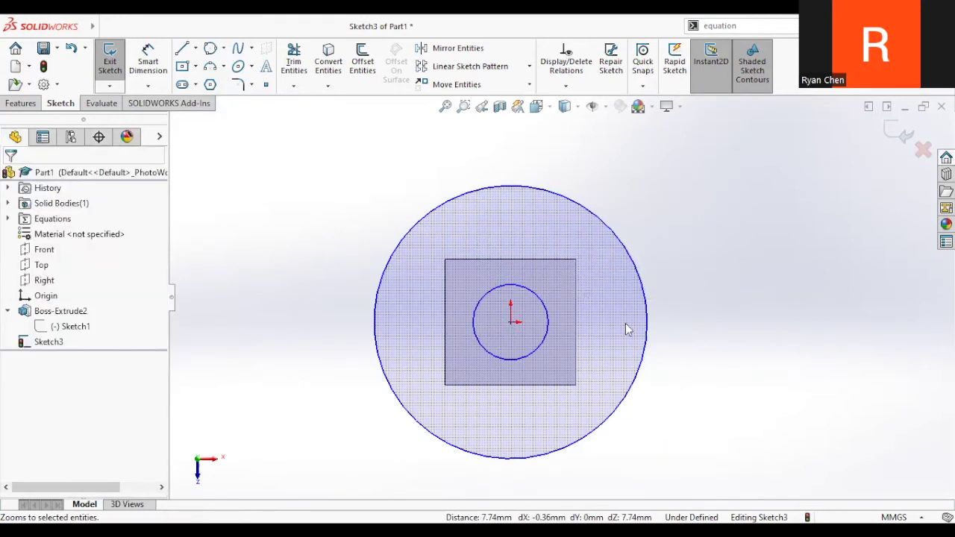
pyautogui.hotkey('ctrl', 'z')
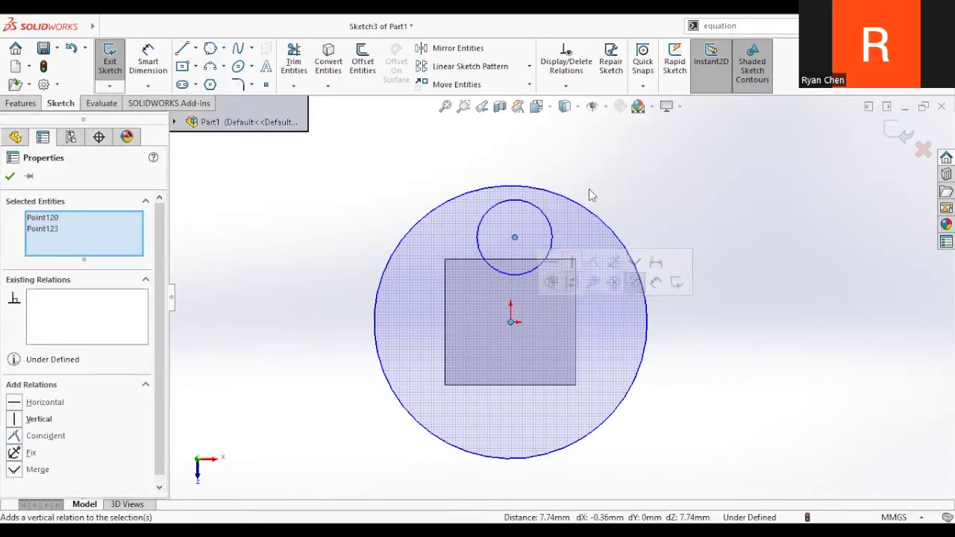
pyautogui.click(550, 231)
pyautogui.keyDown('ctrl'); pyautogui.click(602, 224); pyautogui.keyUp('ctrl')
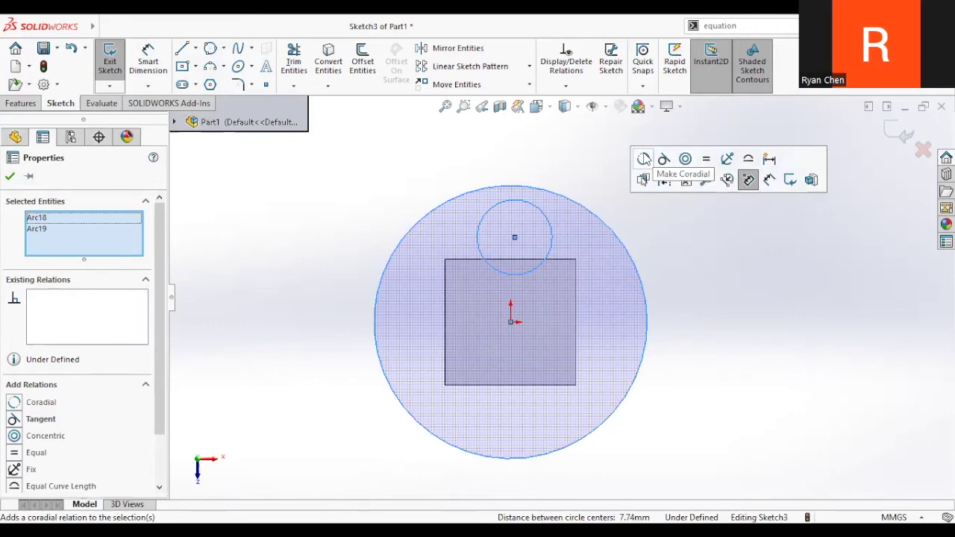
# - Try Concentric and Coradial relations on the two circles, undoing each one
pyautogui.click(684, 159)
pyautogui.press('Escape')
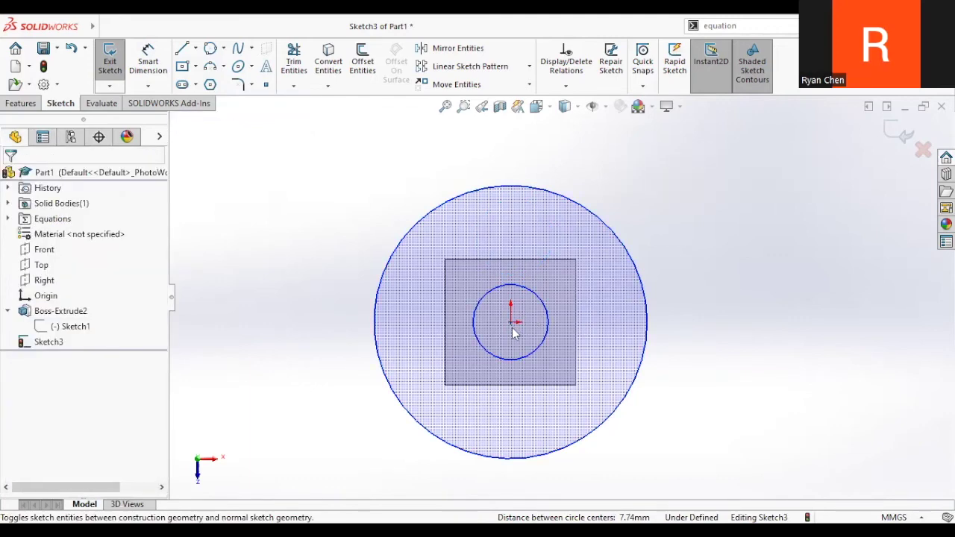
pyautogui.hotkey('ctrl', 'z')
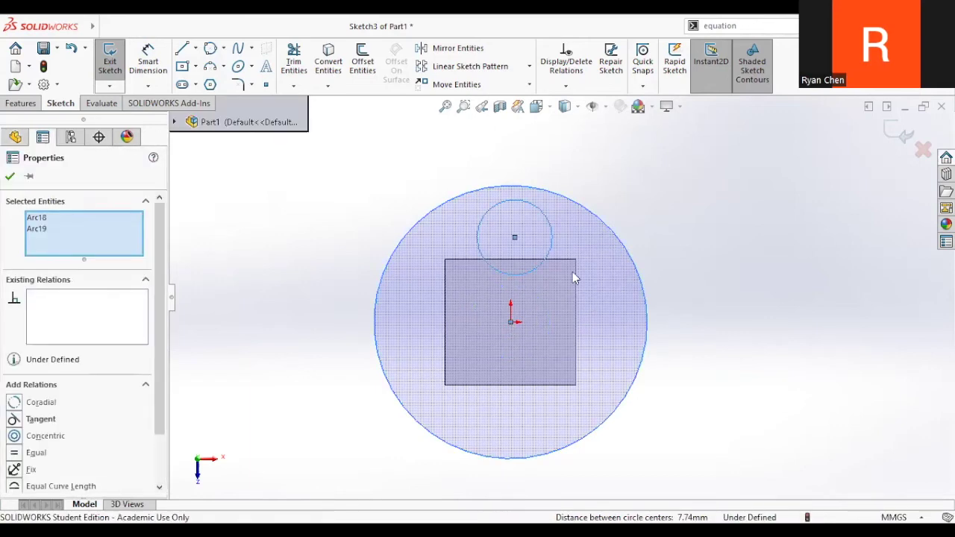
pyautogui.click(572, 239)
pyautogui.click(551, 240)
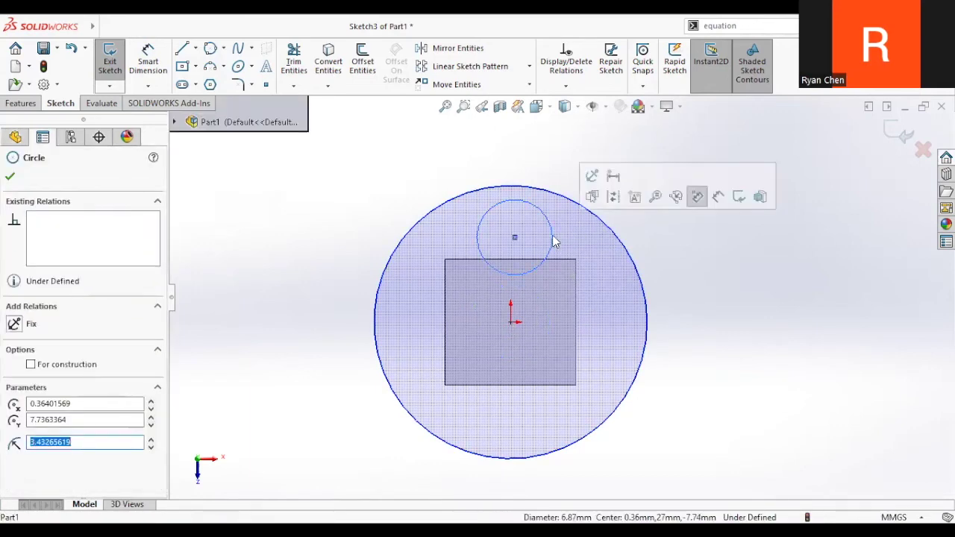
pyautogui.keyDown('ctrl'); pyautogui.click(600, 223); pyautogui.keyUp('ctrl')
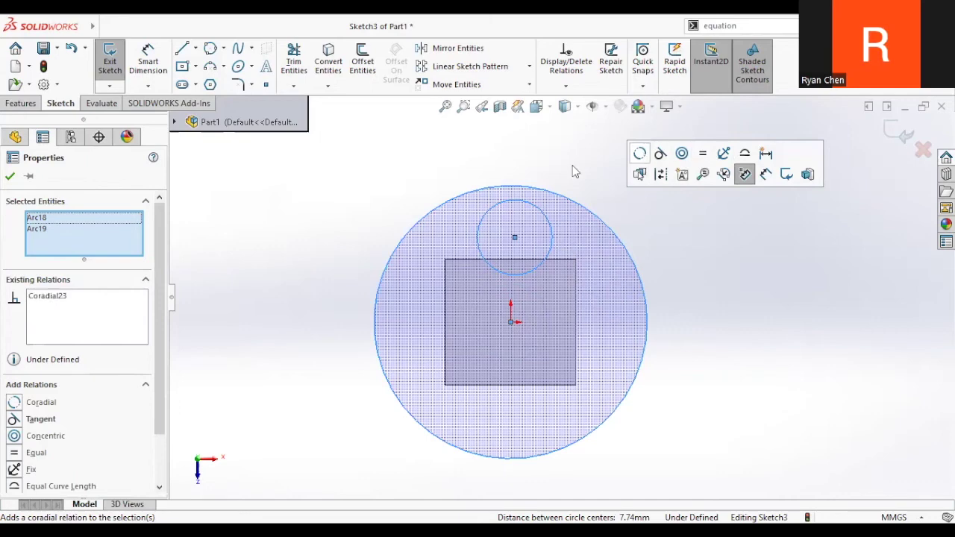
pyautogui.click(725, 283)
pyautogui.hotkey('ctrl', 'z')
# - Box-select both circles, delete them, and exit Sketch3
pyautogui.click(398, 169)
pyautogui.moveTo(323, 160); pyautogui.dragTo(700, 471)
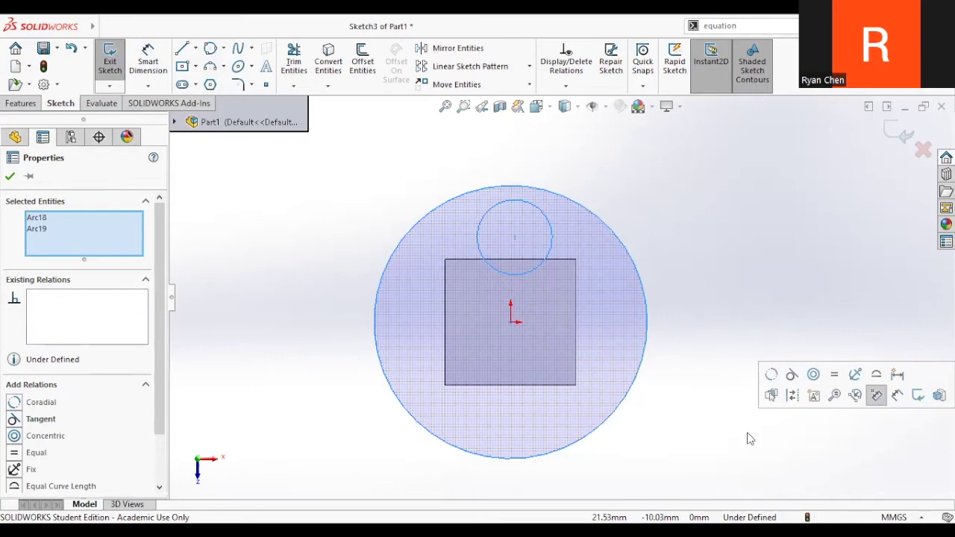
pyautogui.press('Delete')
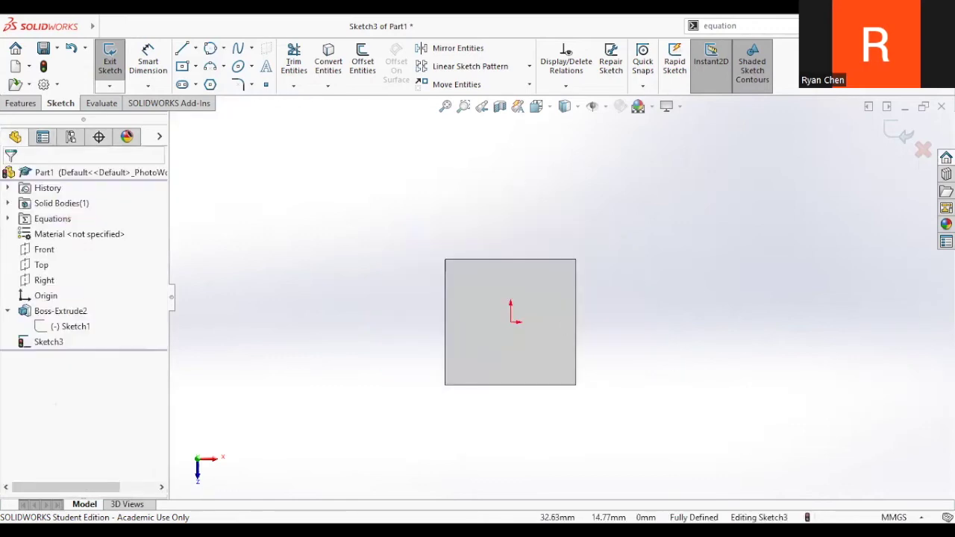
pyautogui.click(904, 145)
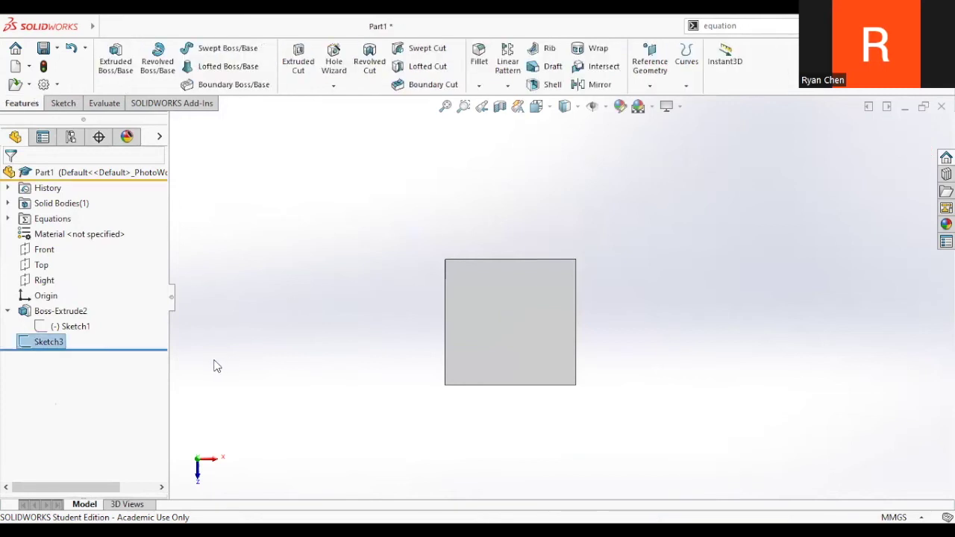
# - Roll back and delete Sketch3, then open Sketch1 for editing
pyautogui.moveTo(86, 340); pyautogui.dragTo(64, 343)
pyautogui.rightClick(57, 340)
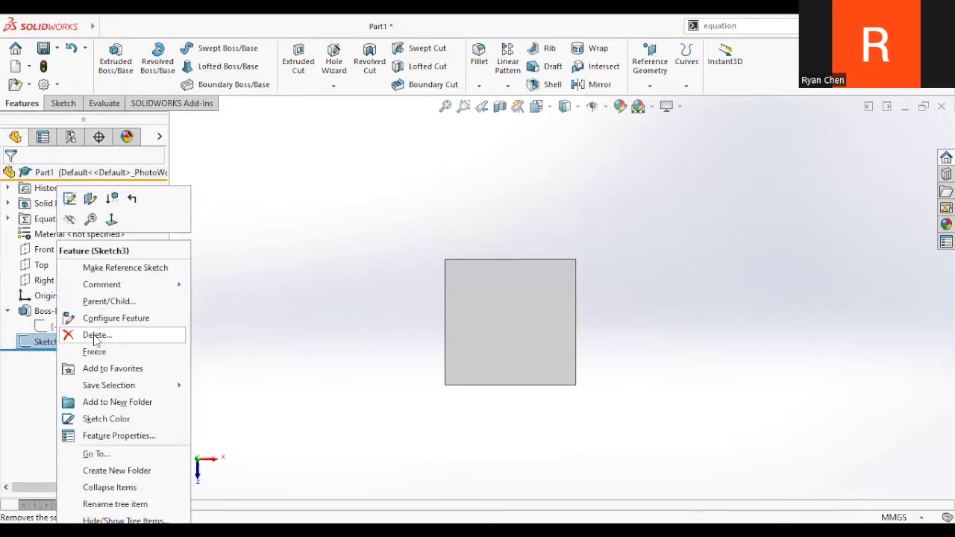
pyautogui.click(84, 334)
pyautogui.click(74, 325)
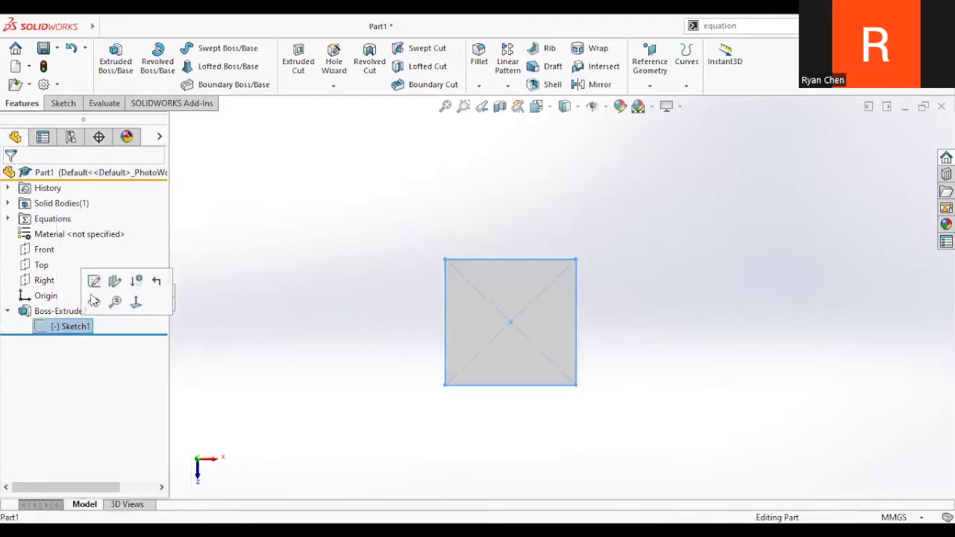
pyautogui.click(94, 279)
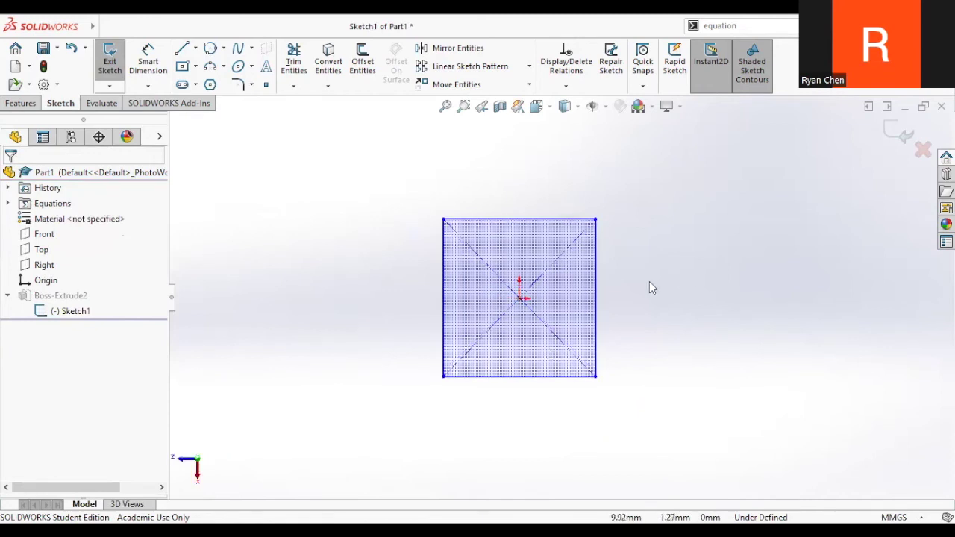
# - Dimension the rectangle's left edge at 20 mm and its bottom edge at 40 mm
pyautogui.click(153, 61)
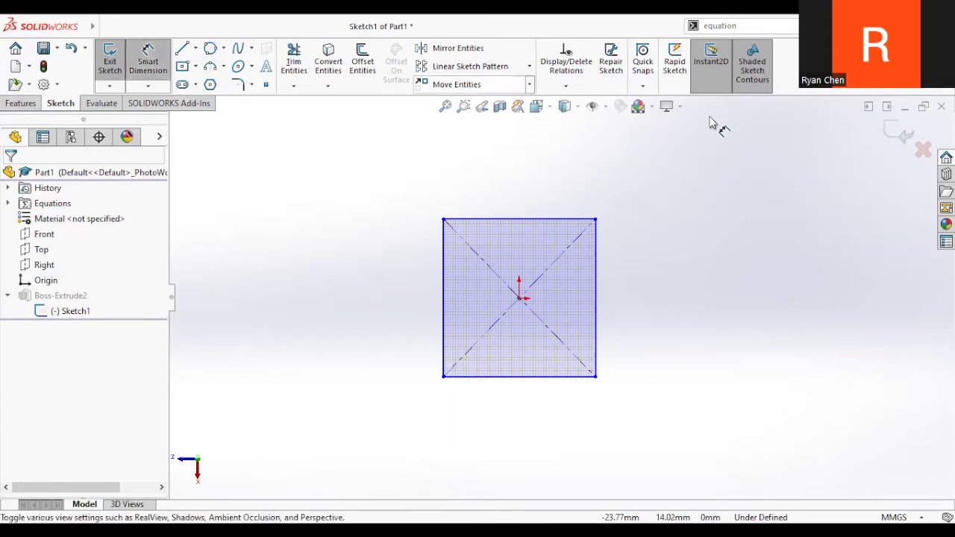
pyautogui.click(445, 273)
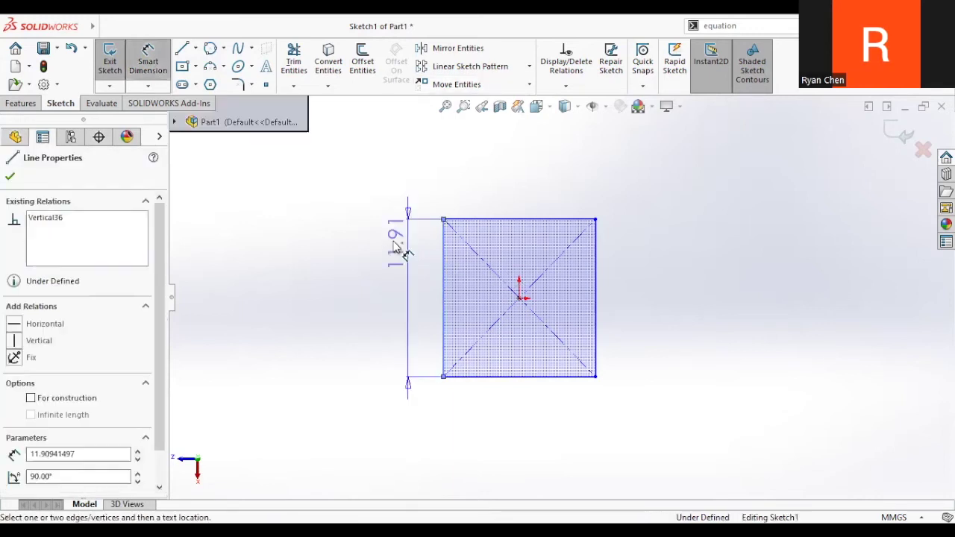
pyautogui.click(368, 293)
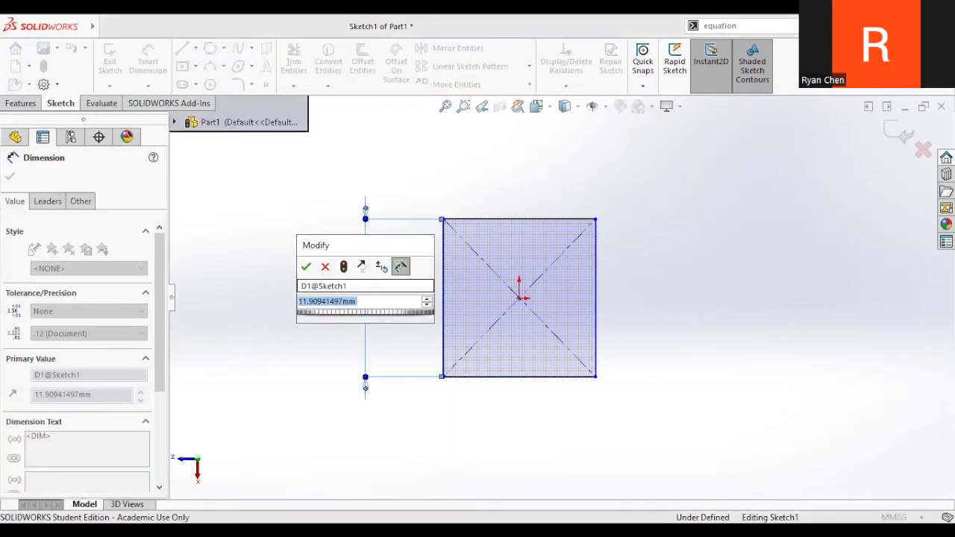
pyautogui.write('20')
pyautogui.press('Return')
pyautogui.click(522, 377)
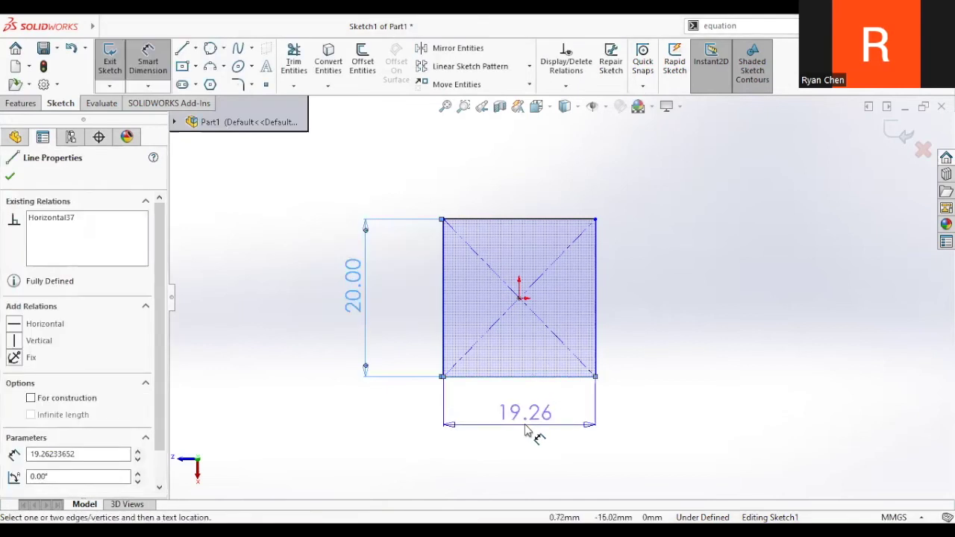
pyautogui.click(527, 430)
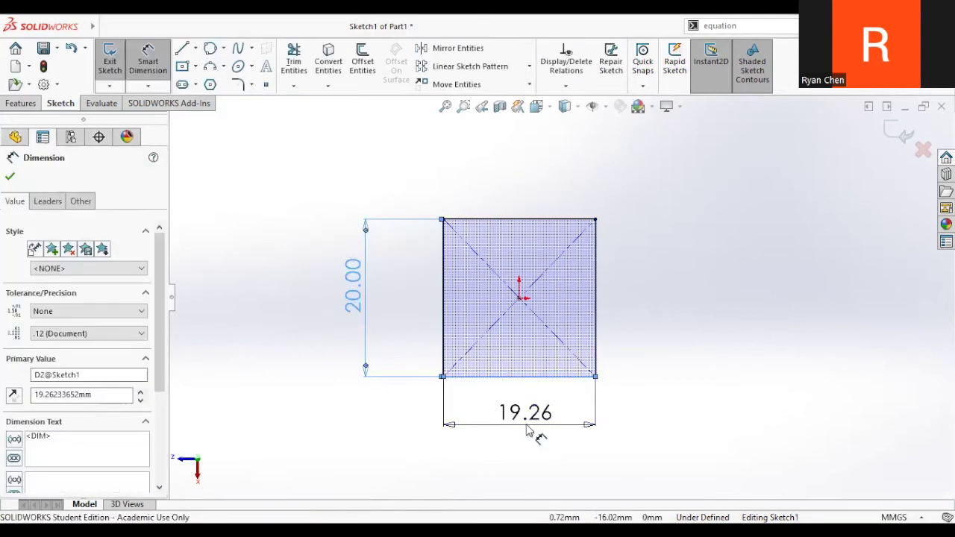
pyautogui.write('40')
pyautogui.press('Return')
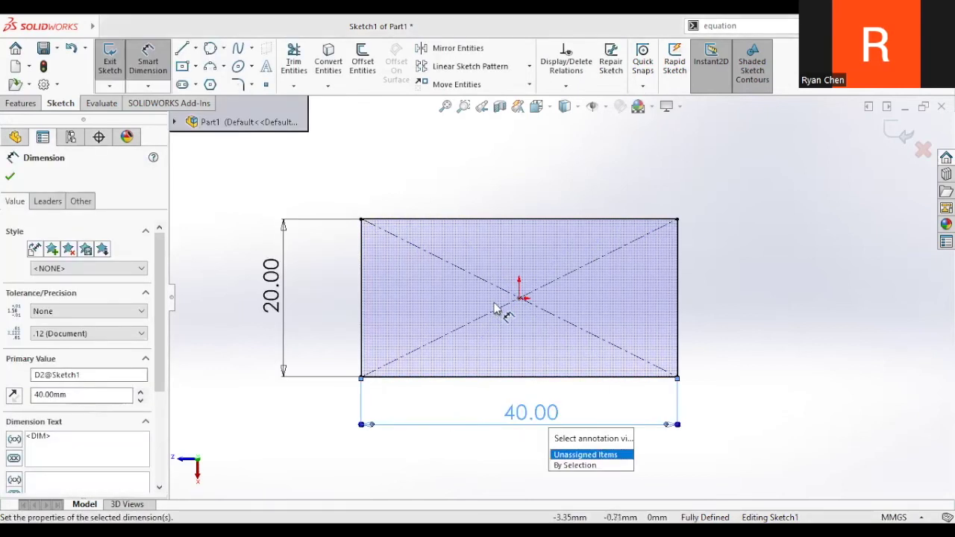
pyautogui.press('Escape')
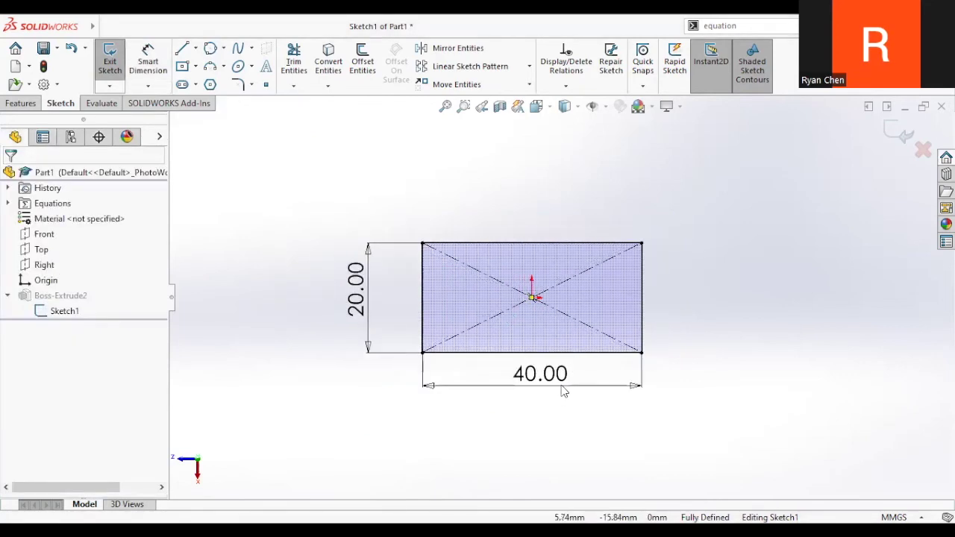
# - Change the height dimension to 40 mm and the width to 80 mm, then exit the sketch
pyautogui.doubleClick(360, 290)
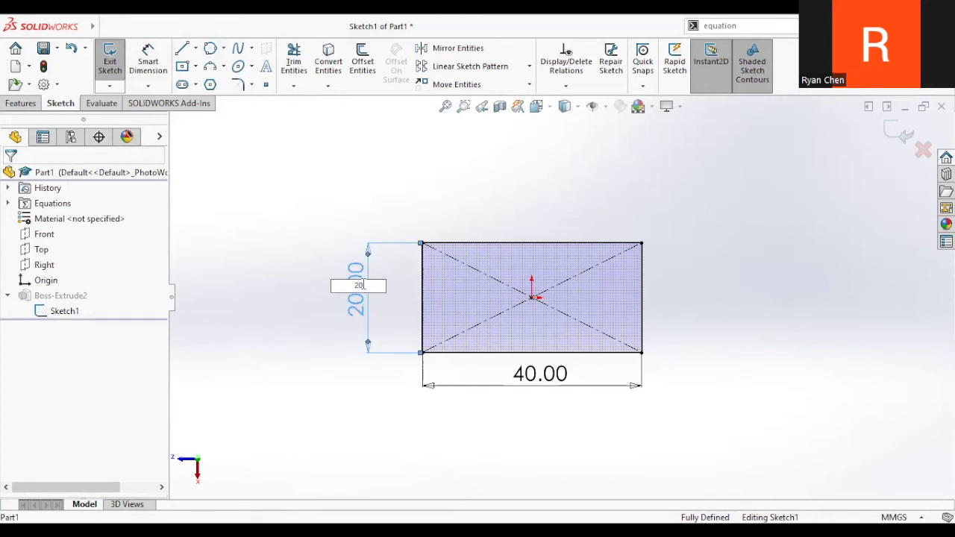
pyautogui.write('40')
pyautogui.press('Return')
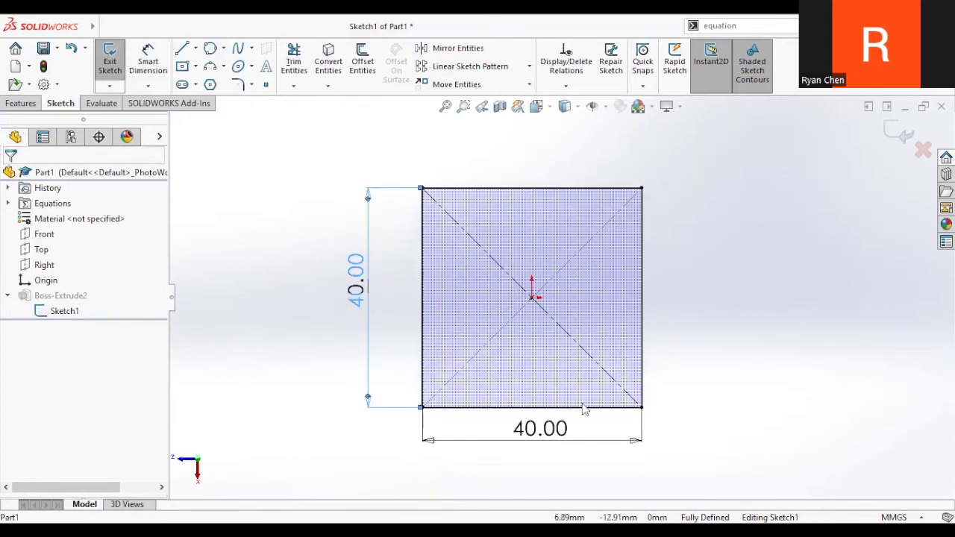
pyautogui.doubleClick(566, 425)
pyautogui.press('Return')
pyautogui.click(576, 408)
pyautogui.click(560, 430)
pyautogui.doubleClick(566, 428)
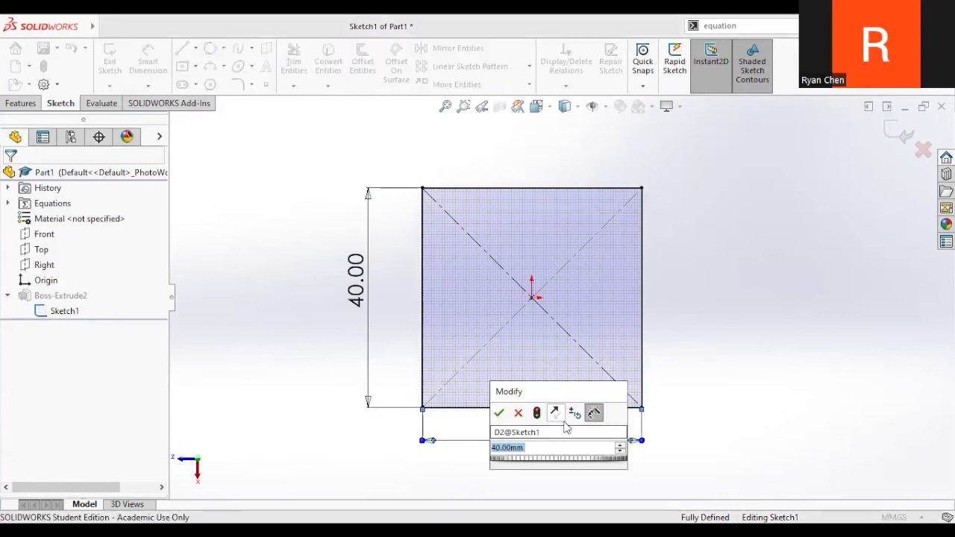
pyautogui.write('80')
pyautogui.press('Return')
pyautogui.press('Escape')
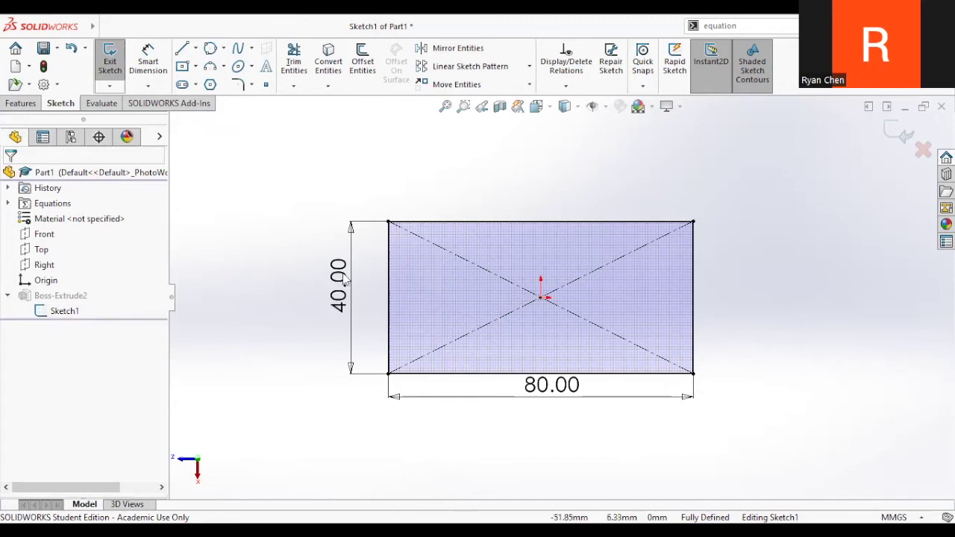
pyautogui.click(904, 132)
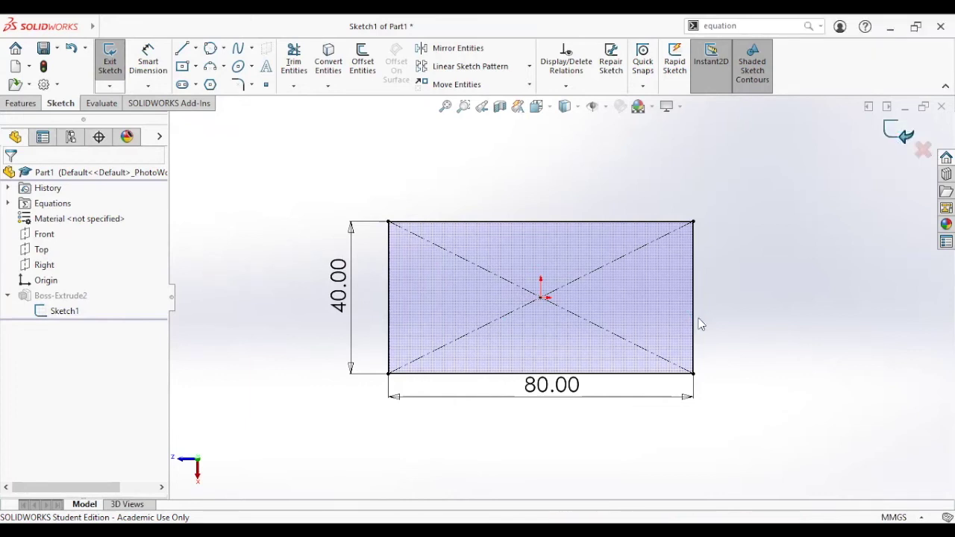
# - In Equations, add global variable sideLength = 20mm commented 'length of square side'
pyautogui.click(750, 28)
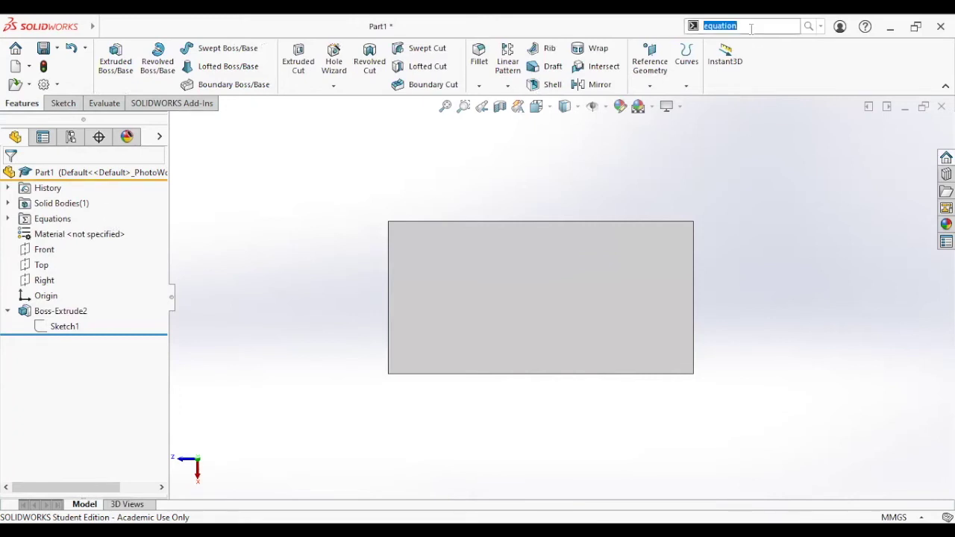
pyautogui.press('Return')
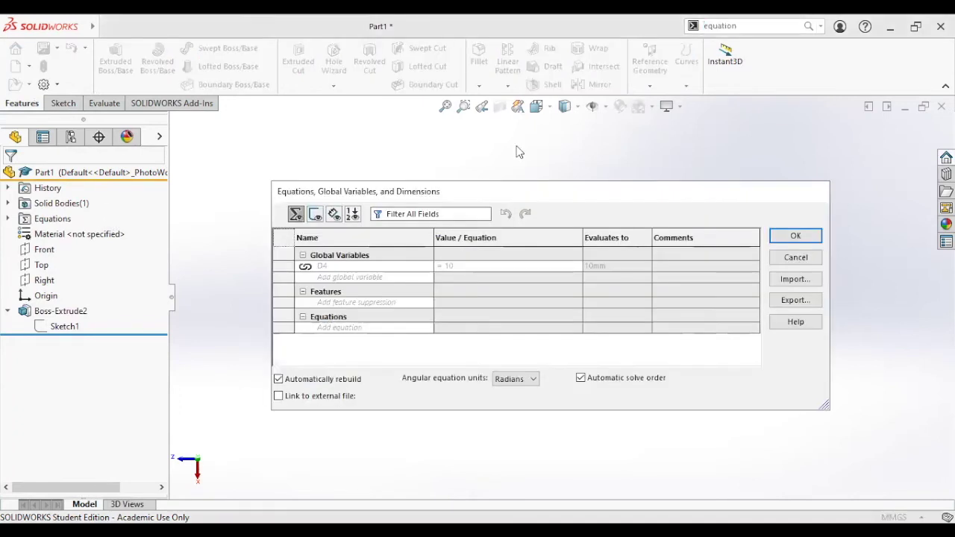
pyautogui.click(361, 228)
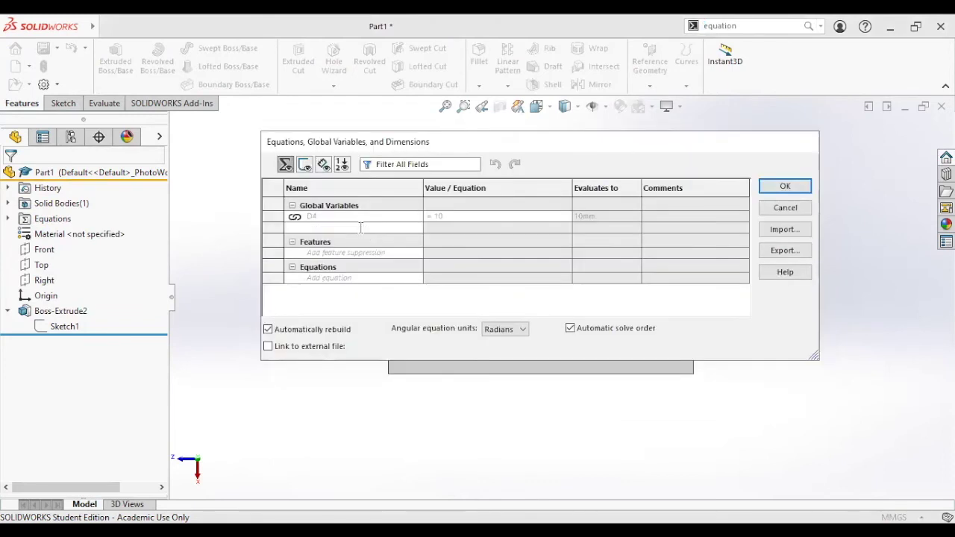
pyautogui.write('sideLength')
pyautogui.press('Tab')
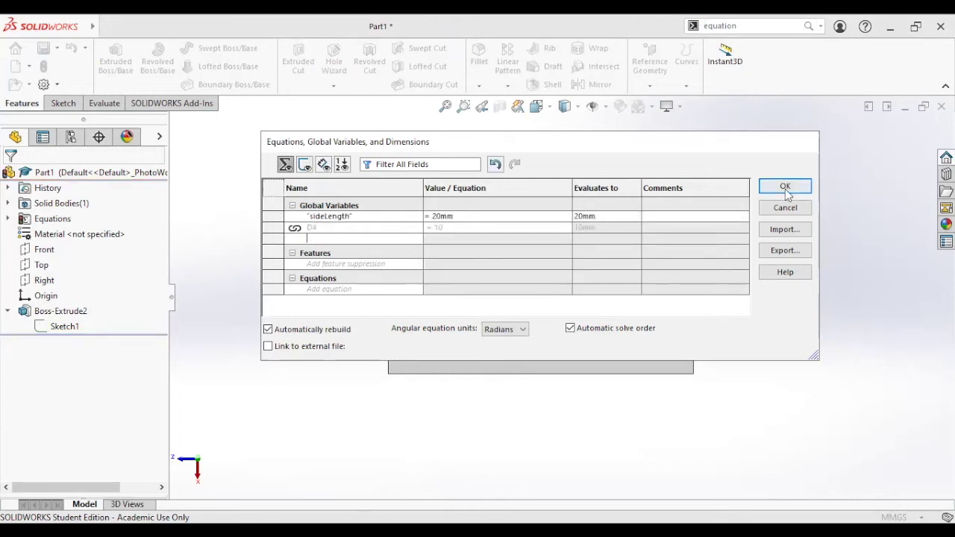
pyautogui.click(687, 216)
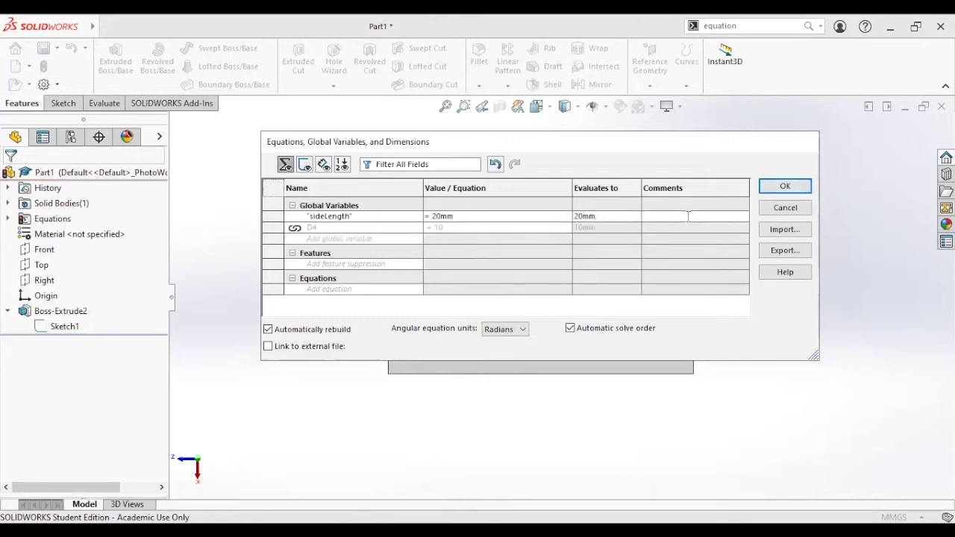
pyautogui.write('length of square side')
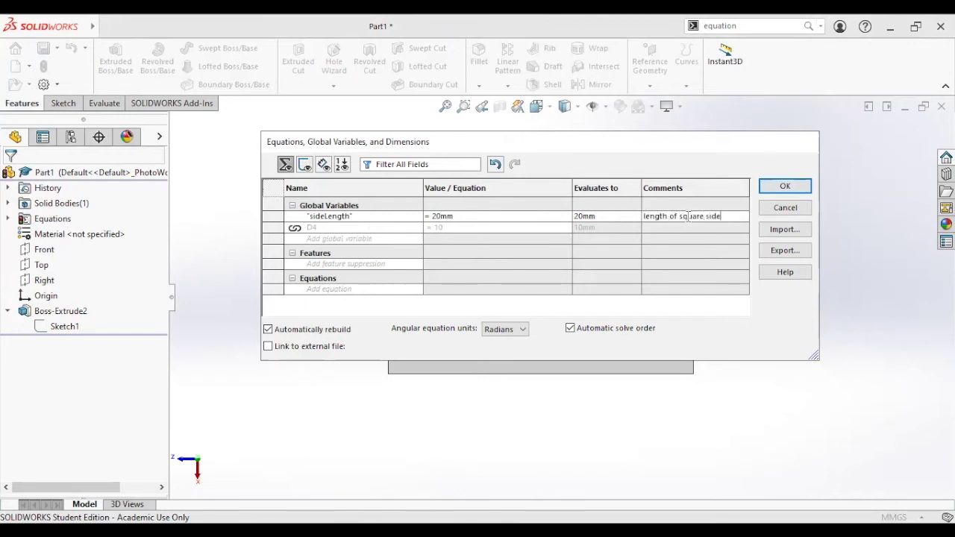
pyautogui.click(789, 212)
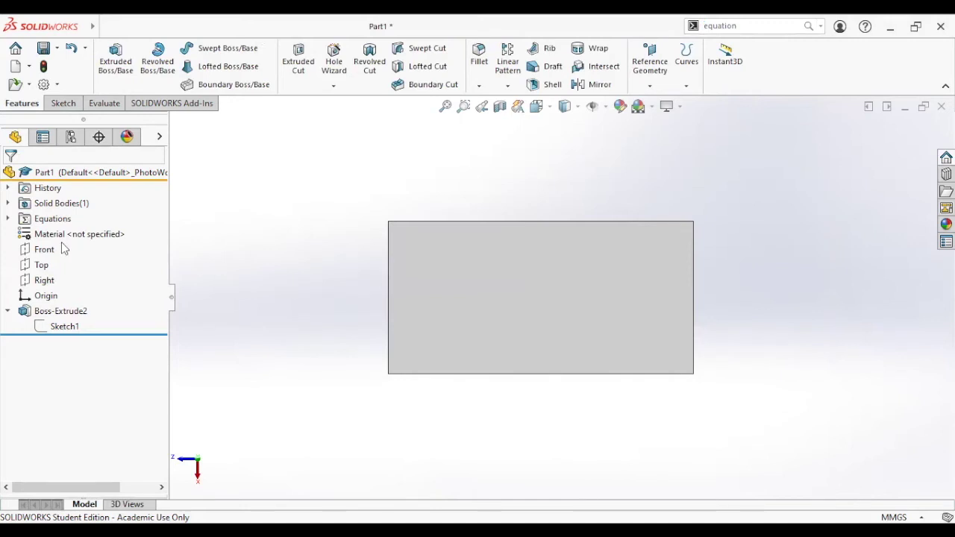
# - Set Sketch1's 40 mm height dimension to =sideLength, making it 20 mm, and exit the sketch
pyautogui.click(63, 326)
pyautogui.click(94, 298)
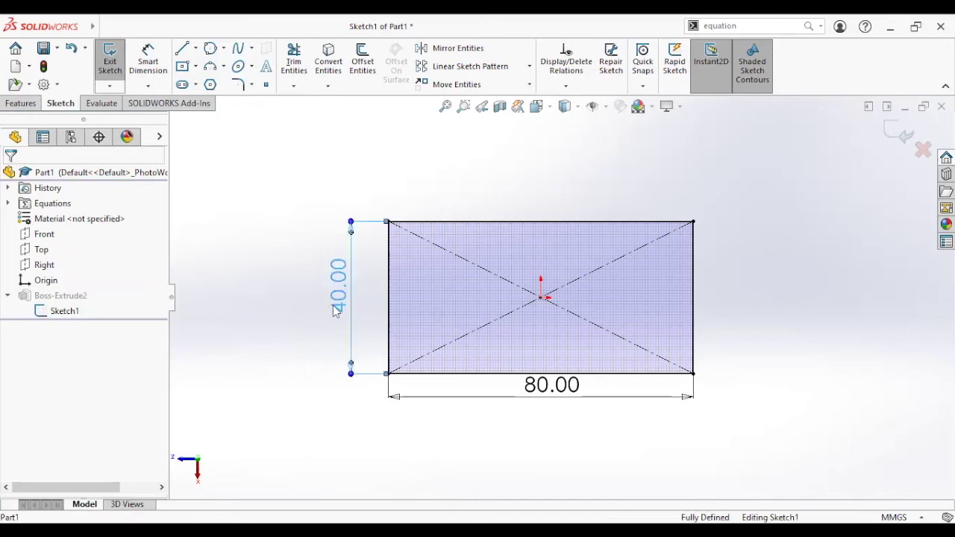
pyautogui.doubleClick(338, 293)
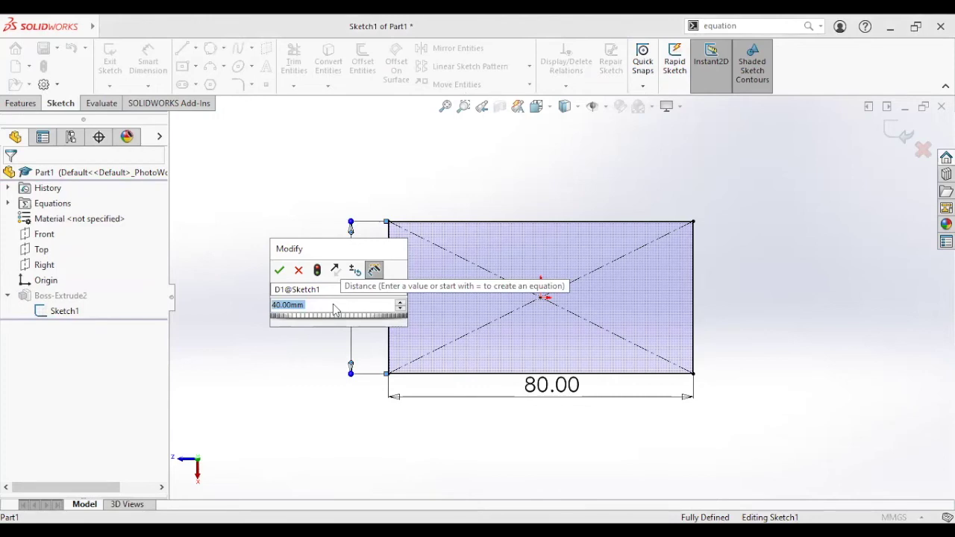
pyautogui.write('=')
pyautogui.click(349, 321)
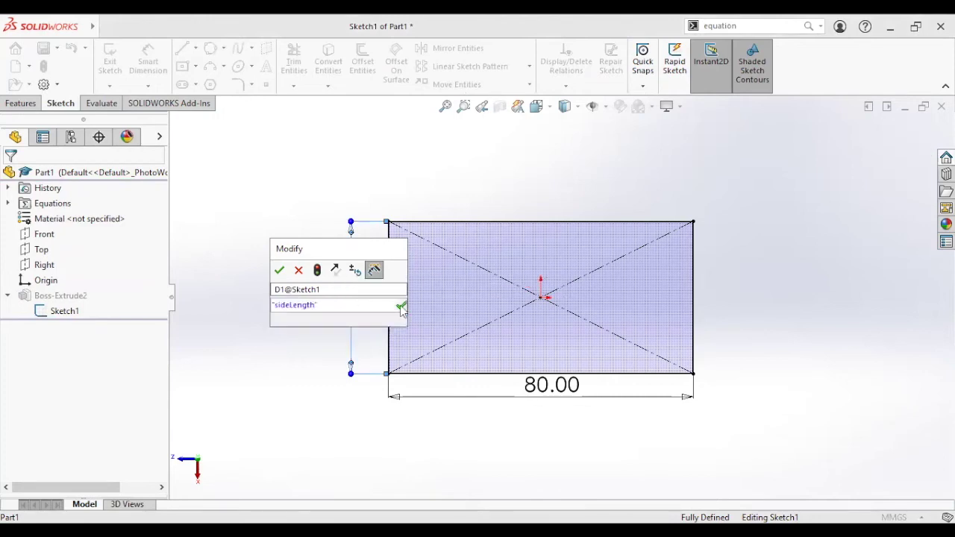
pyautogui.click(400, 305)
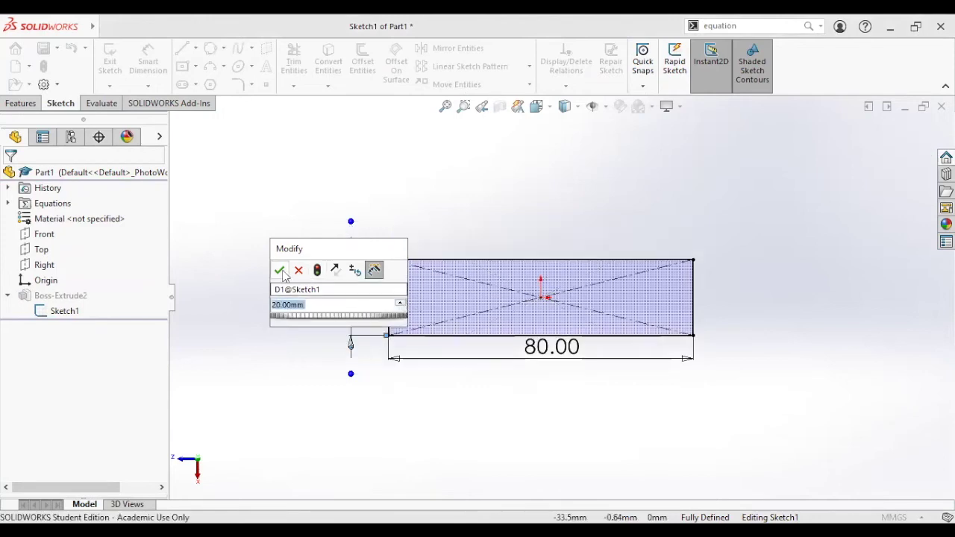
pyautogui.press('Return')
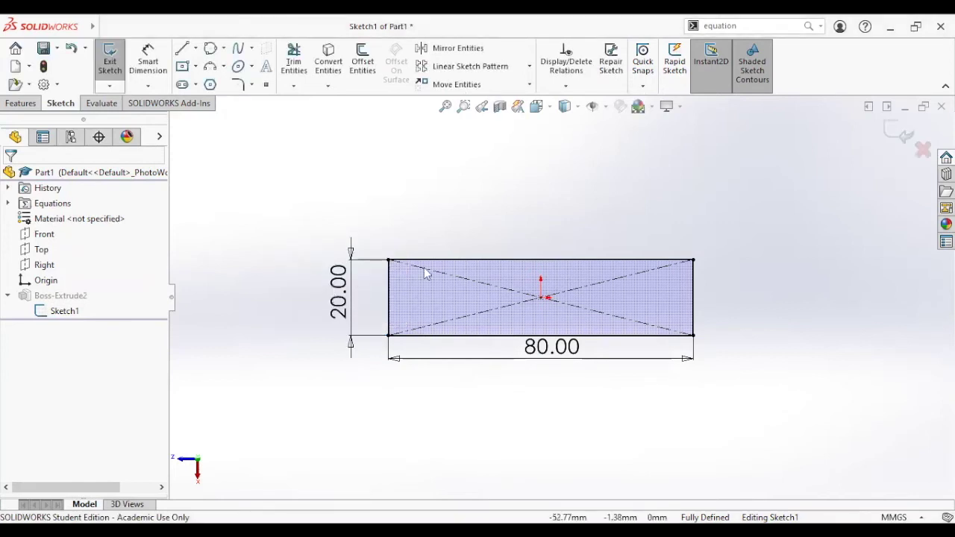
pyautogui.click(893, 132)
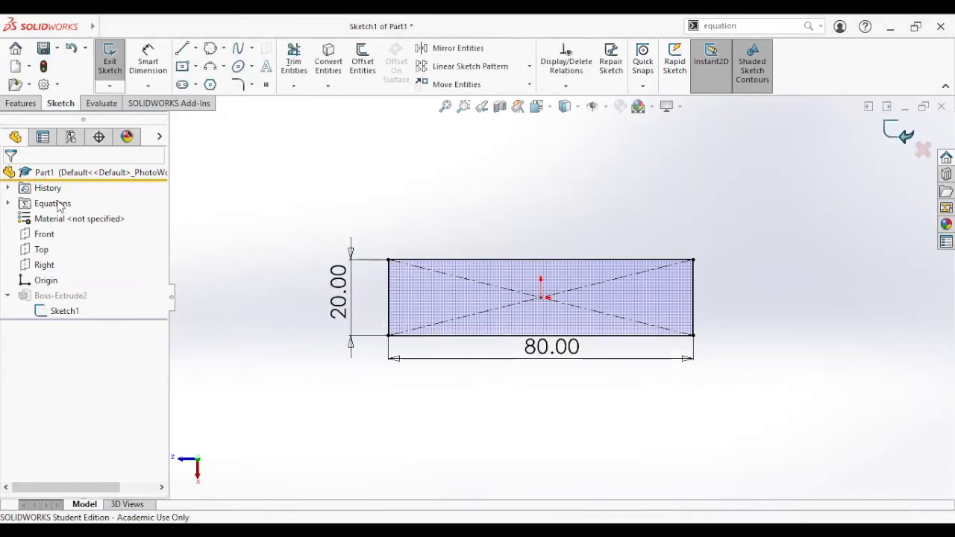
# - Change sideLength to 30mm in Equations, then reopen Sketch1 for editing
pyautogui.doubleClick(52, 219)
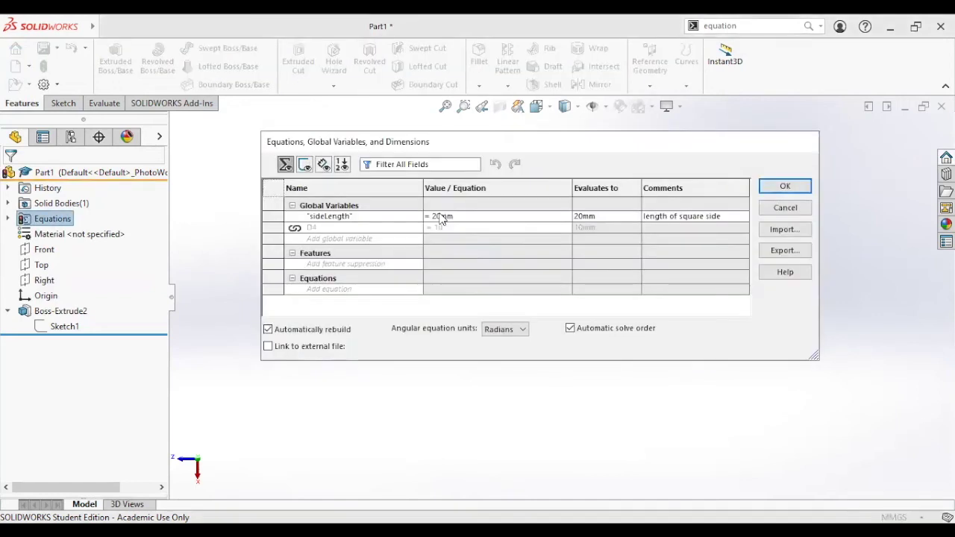
pyautogui.doubleClick(440, 215)
pyautogui.write('30')
pyautogui.press('Tab')
pyautogui.click(779, 187)
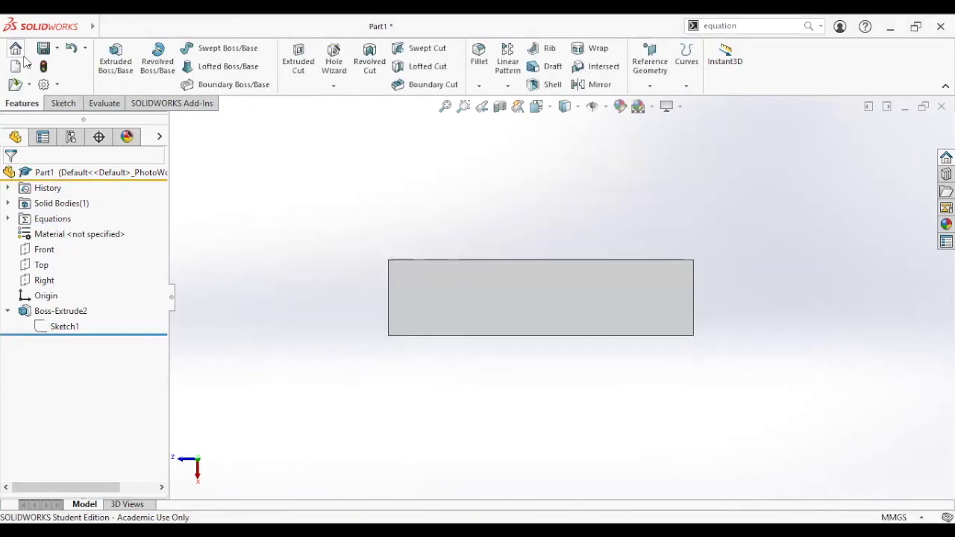
pyautogui.click(63, 325)
pyautogui.click(59, 277)
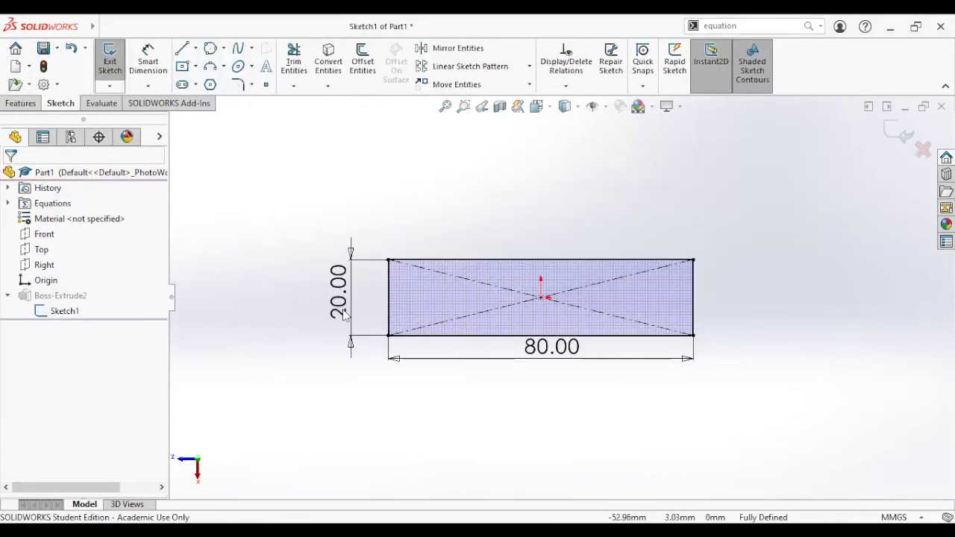
# - Re-link the 20.00 height dimension to sideLength so it updates to 30 mm
pyautogui.click(340, 297)
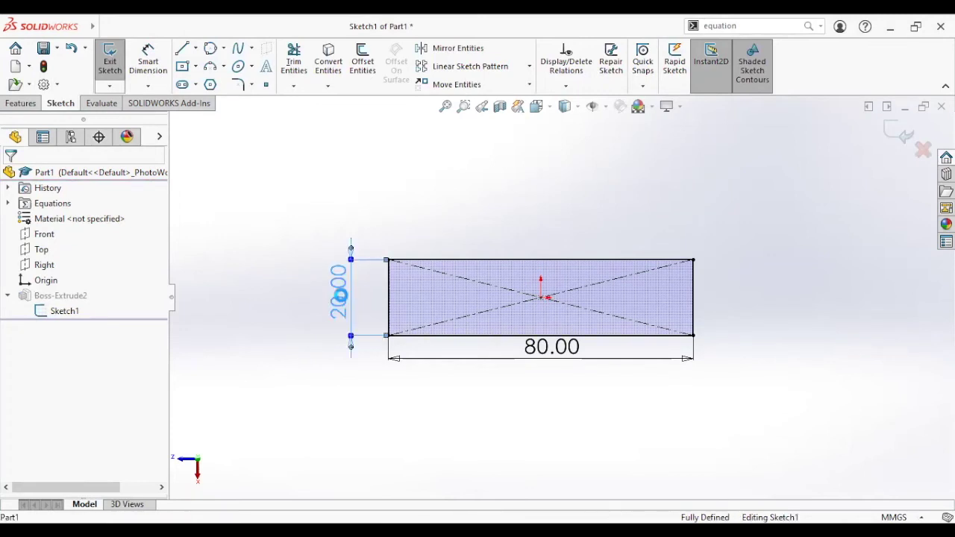
pyautogui.doubleClick(339, 295)
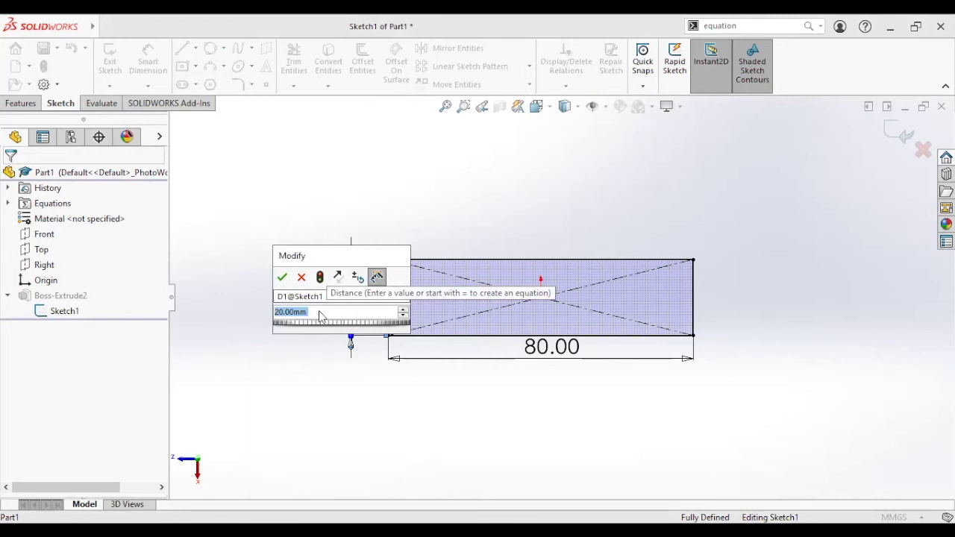
pyautogui.write('=side')
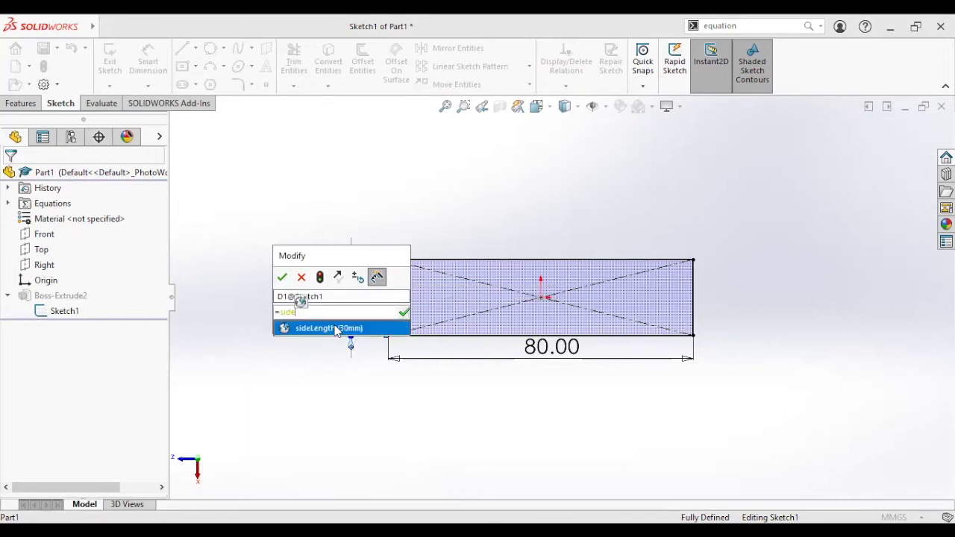
pyautogui.click(396, 325)
pyautogui.click(402, 312)
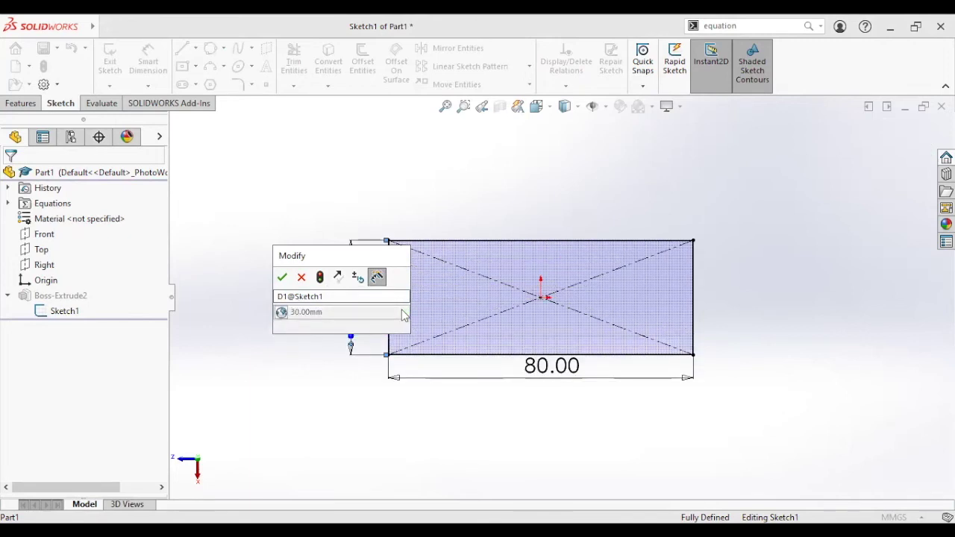
pyautogui.click(283, 278)
pyautogui.click(288, 304)
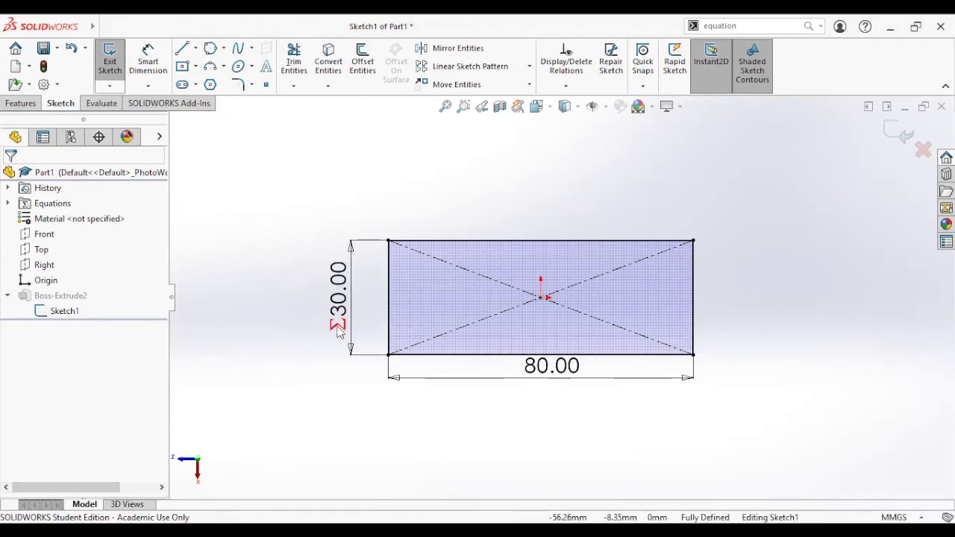
# - Set the 80 mm width to twice the height dimension (60 mm) and exit the sketch
pyautogui.moveTo(560, 367); pyautogui.dragTo(535, 396)
pyautogui.doubleClick(535, 395)
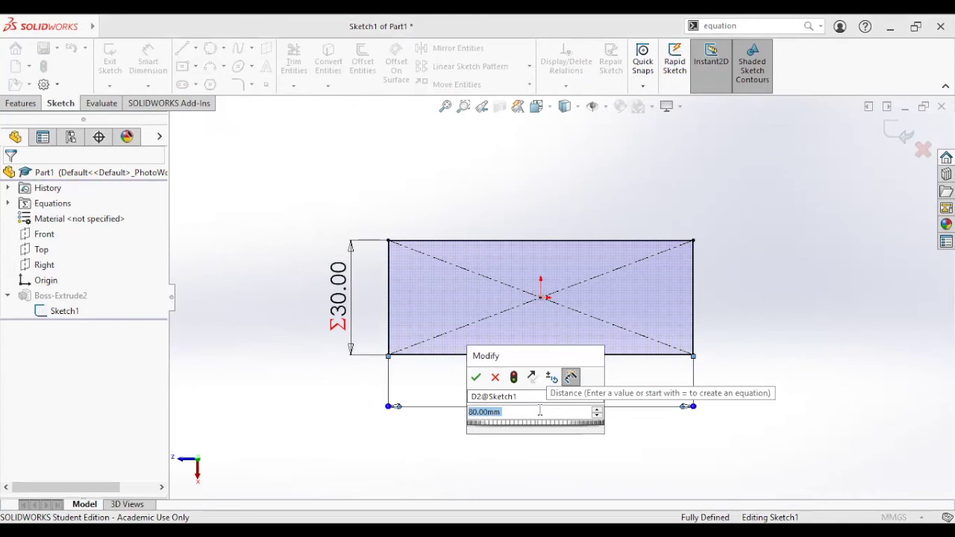
pyautogui.write('=')
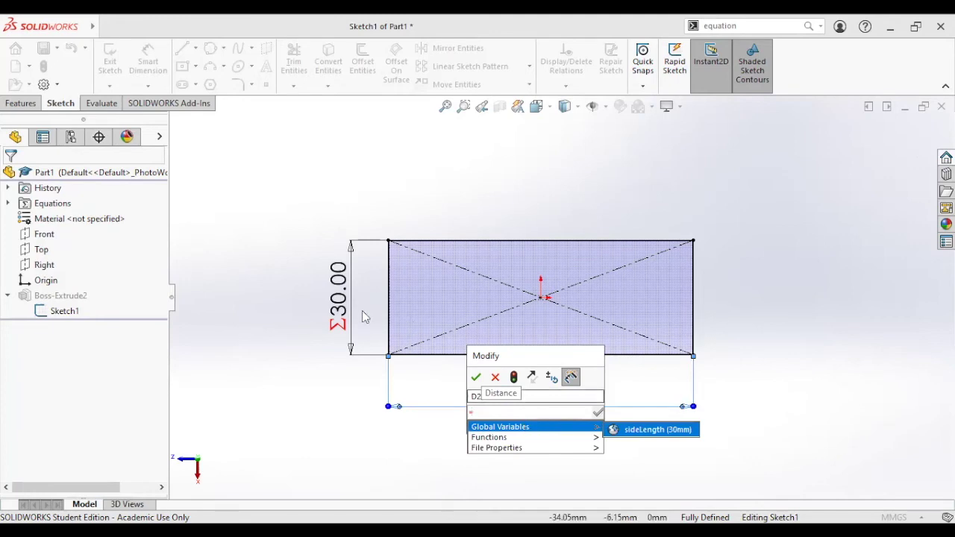
pyautogui.click(338, 298)
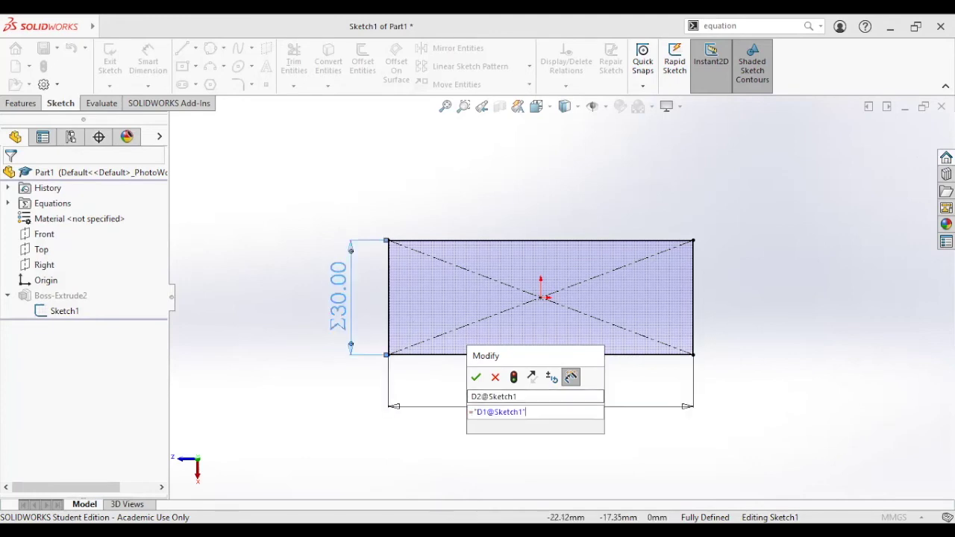
pyautogui.click(476, 377)
pyautogui.click(517, 450)
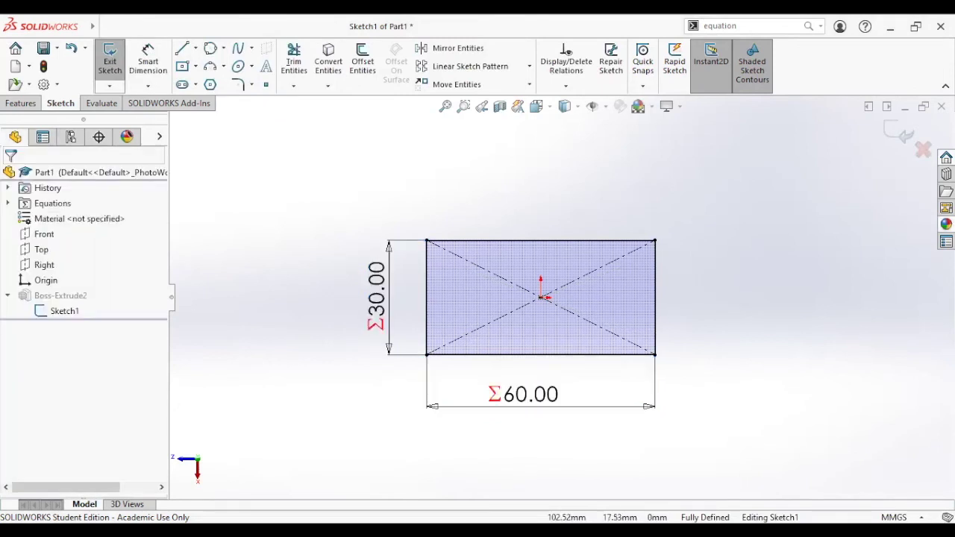
pyautogui.hotkey('ctrl', 'b')
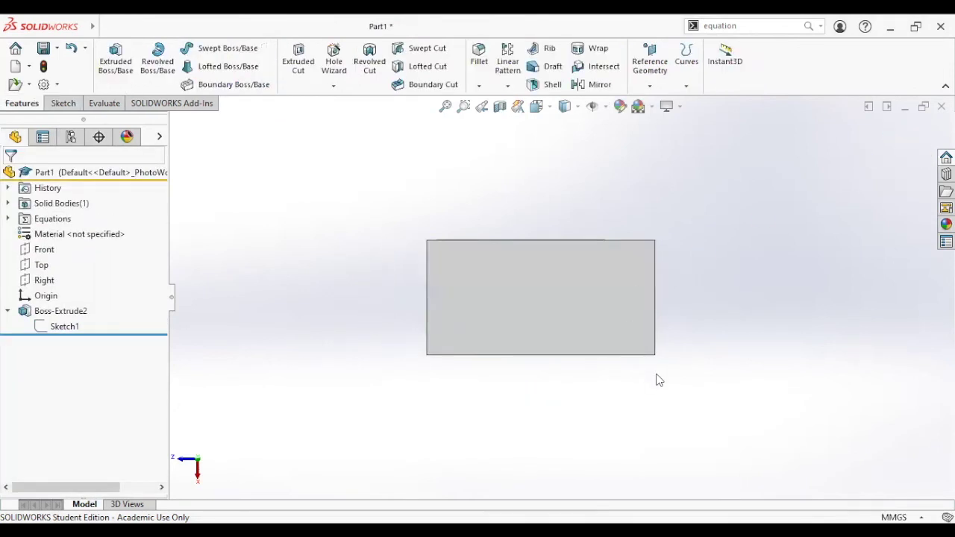
# - Set sideLength to 20mm and check Sketch1's dimensions face-on
pyautogui.hotkey('ctrl', '7')
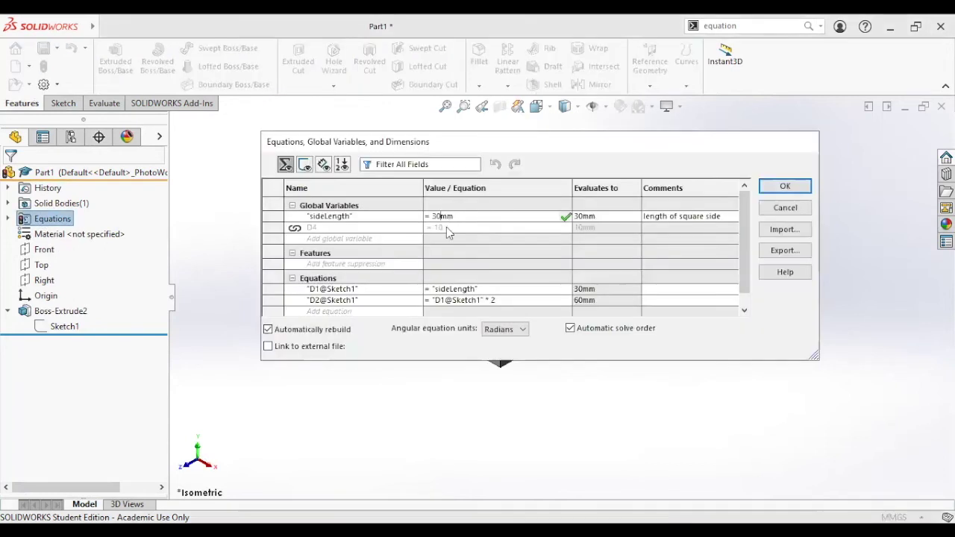
pyautogui.press('Tab')
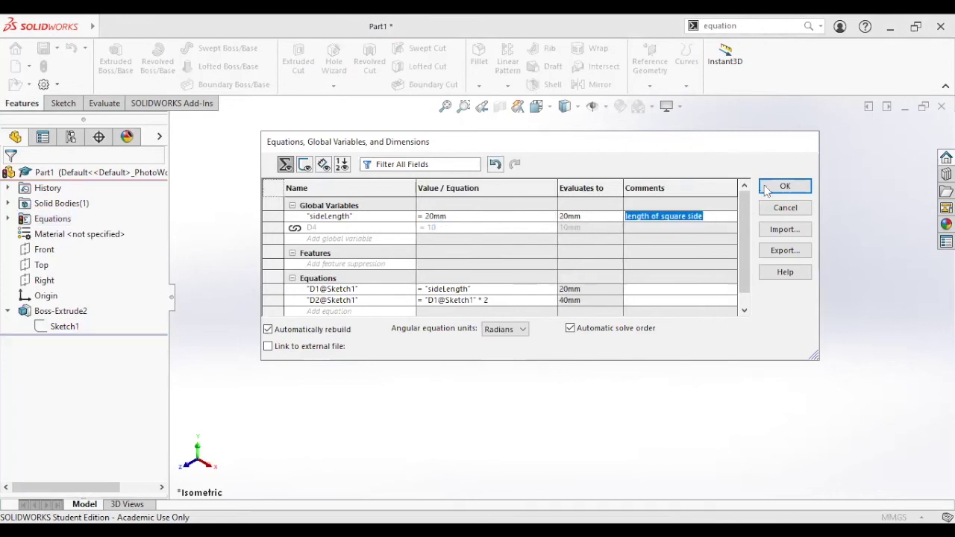
pyautogui.press('Return')
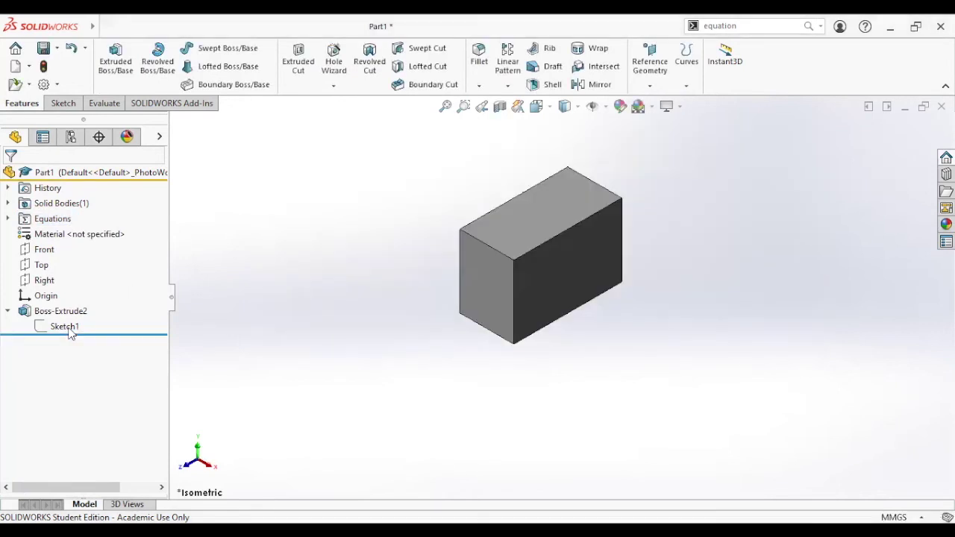
pyautogui.click(66, 326)
pyautogui.click(80, 285)
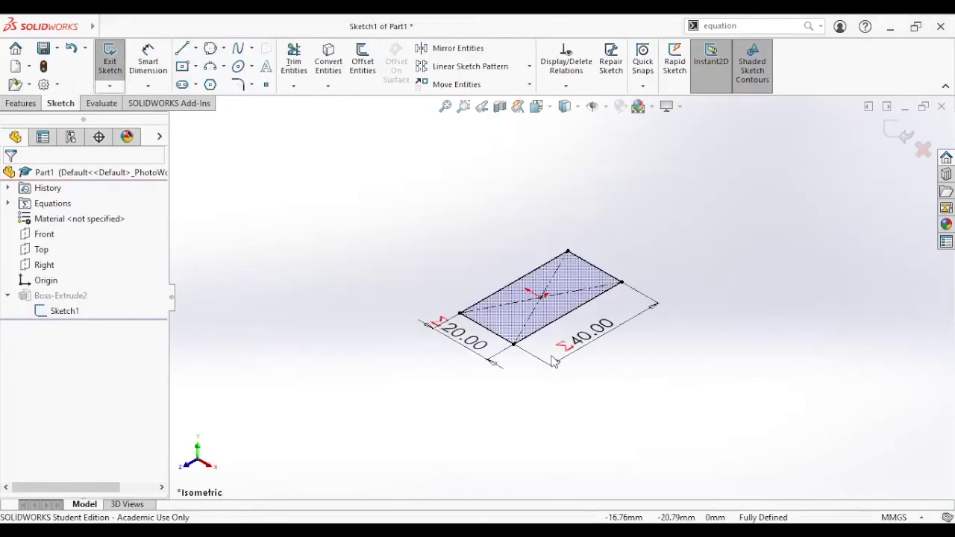
pyautogui.hotkey('ctrl', '8')
pyautogui.click(900, 133)
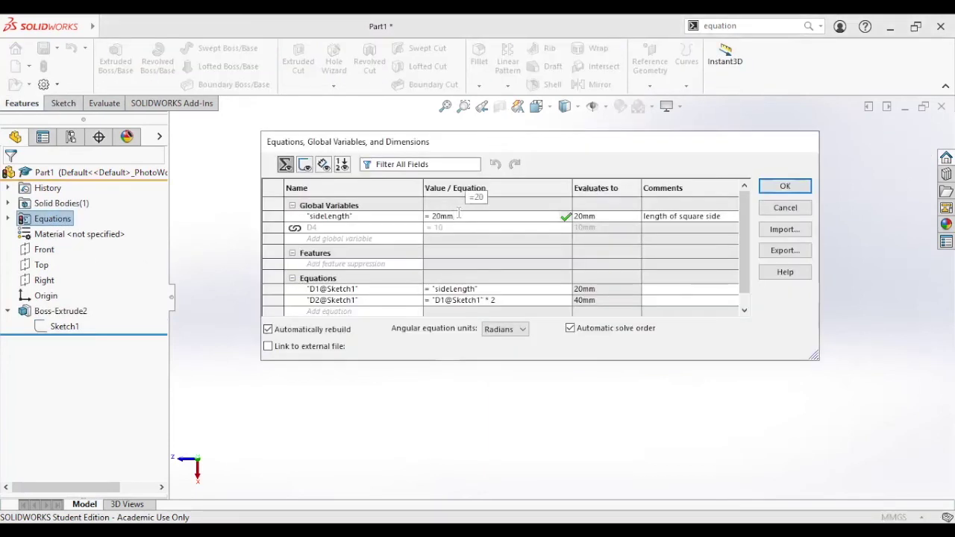
# - Change sideLength to 40mm and confirm the sketch rebuilds at 80 × 40
pyautogui.press('BackSpace')
pyautogui.press('BackSpace')
pyautogui.press('BackSpace')
pyautogui.press('BackSpace')
pyautogui.press('BackSpace')
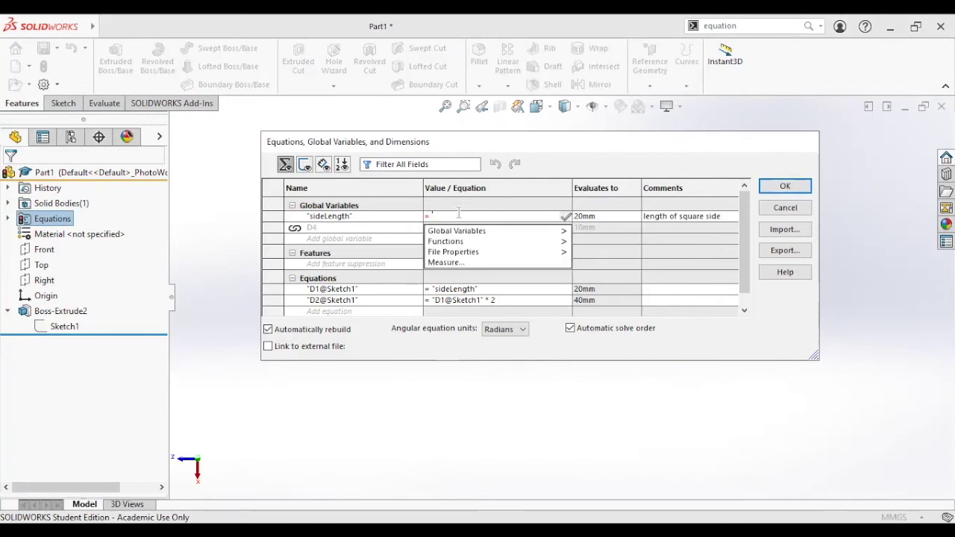
pyautogui.write('40mm')
pyautogui.press('Tab')
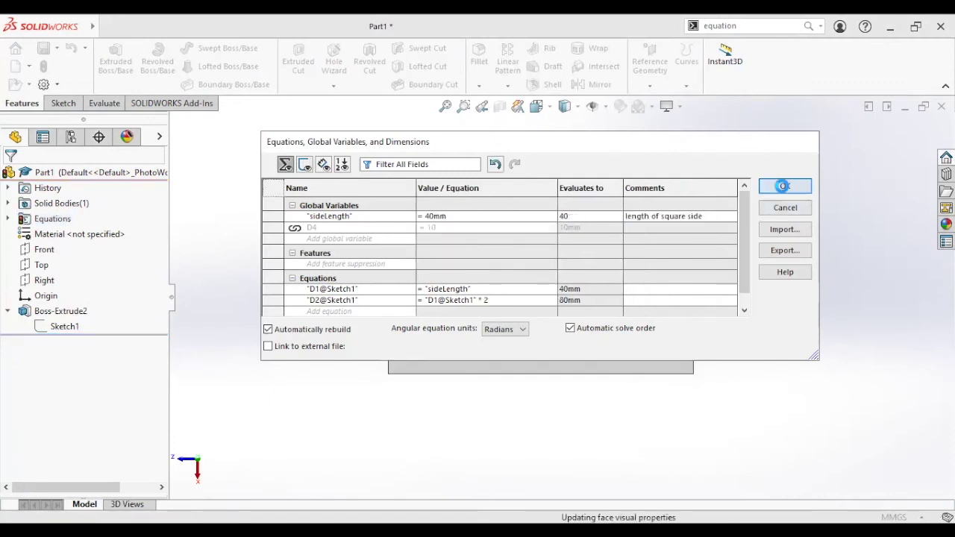
pyautogui.click(762, 188)
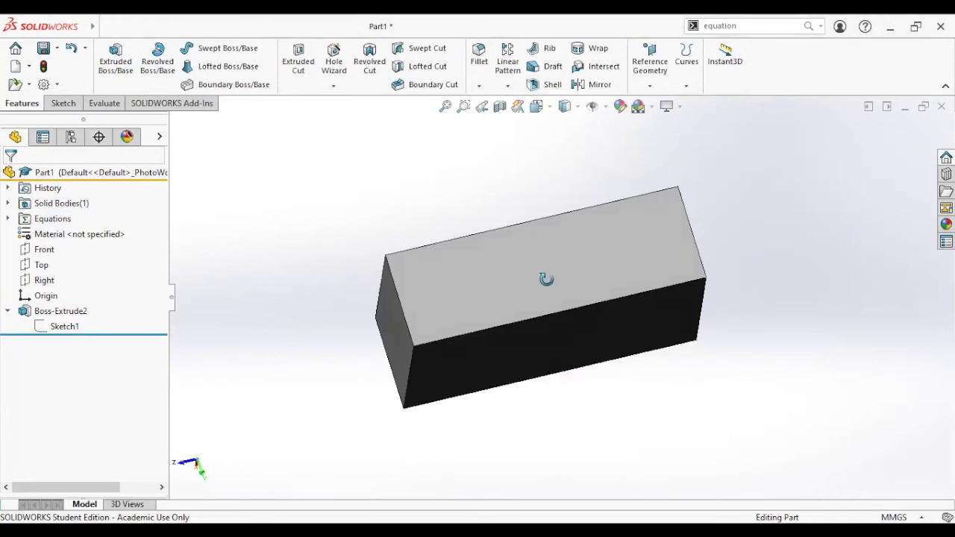
pyautogui.click(71, 327)
pyautogui.click(85, 288)
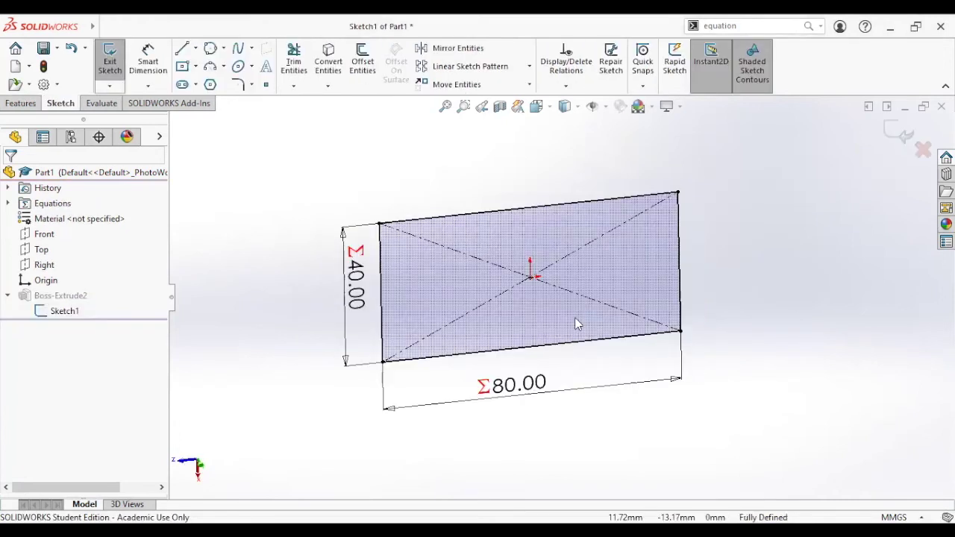
pyautogui.click(889, 131)
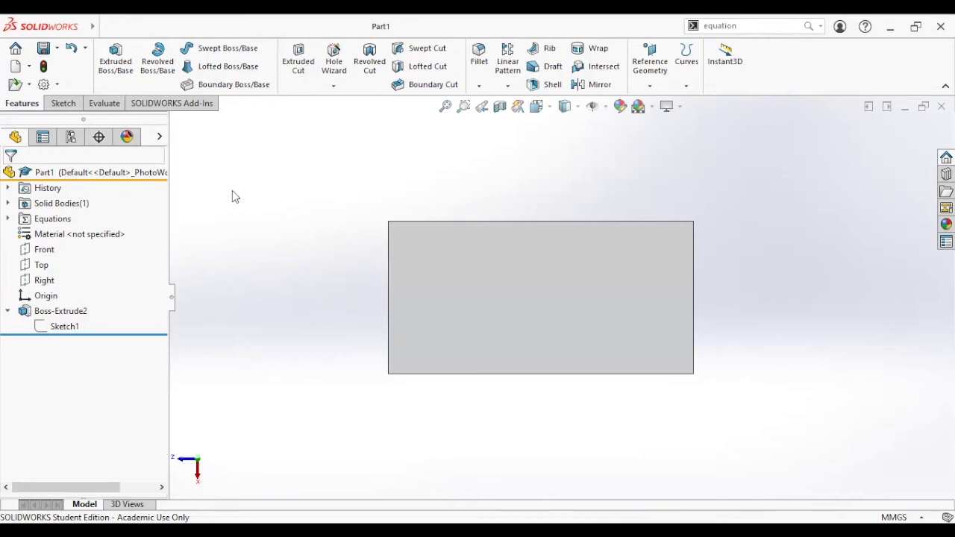
# - Open the Chassis Base Plate part from the Balancing Chassis folder
pyautogui.click(14, 86)
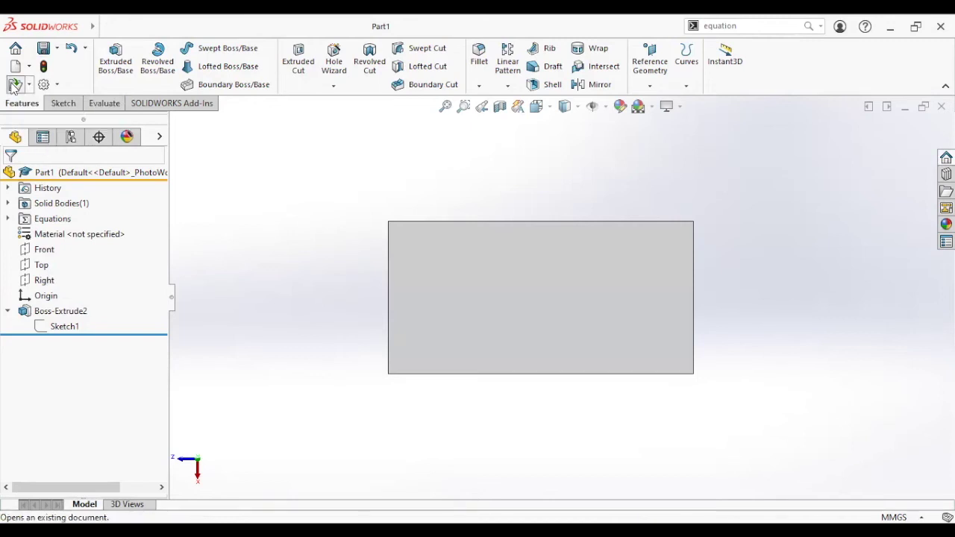
pyautogui.click(444, 205)
pyautogui.doubleClick(447, 209)
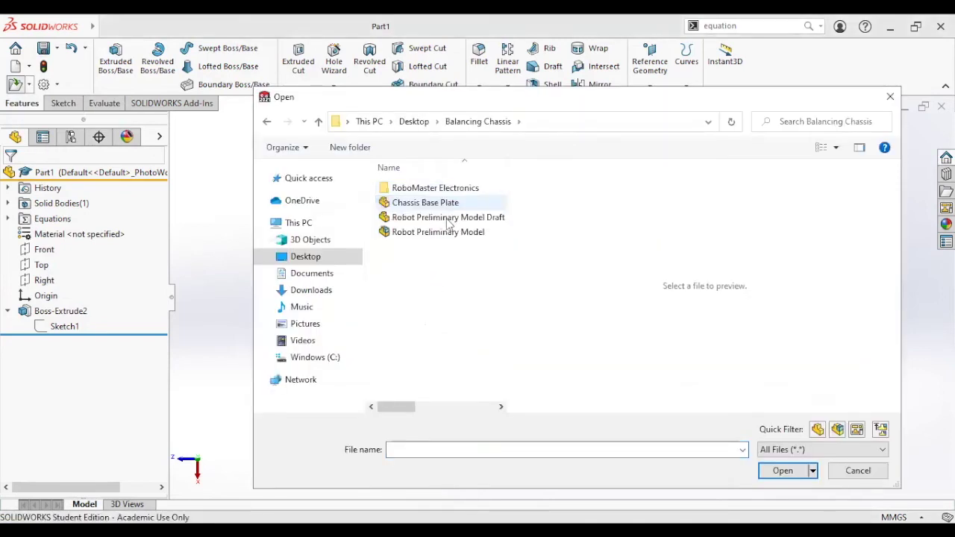
pyautogui.click(448, 208)
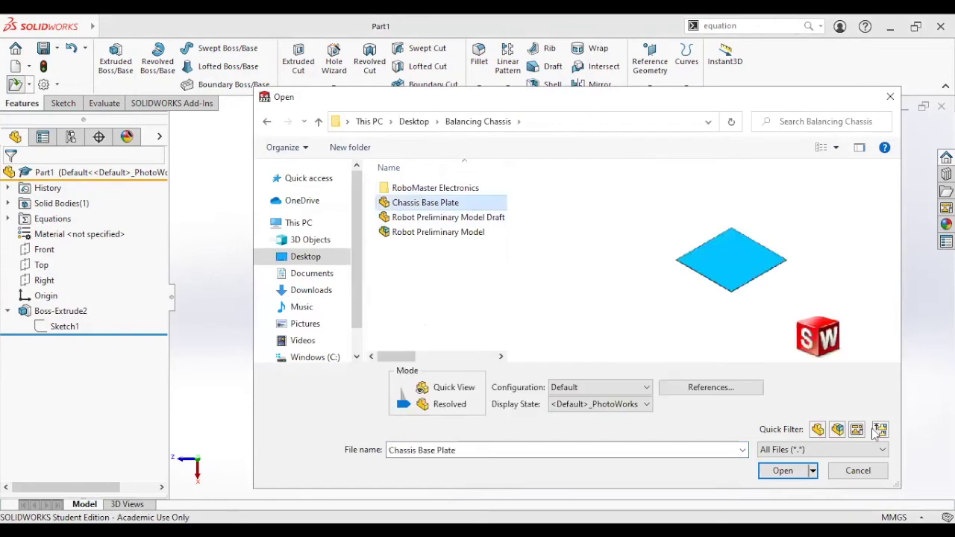
pyautogui.click(783, 470)
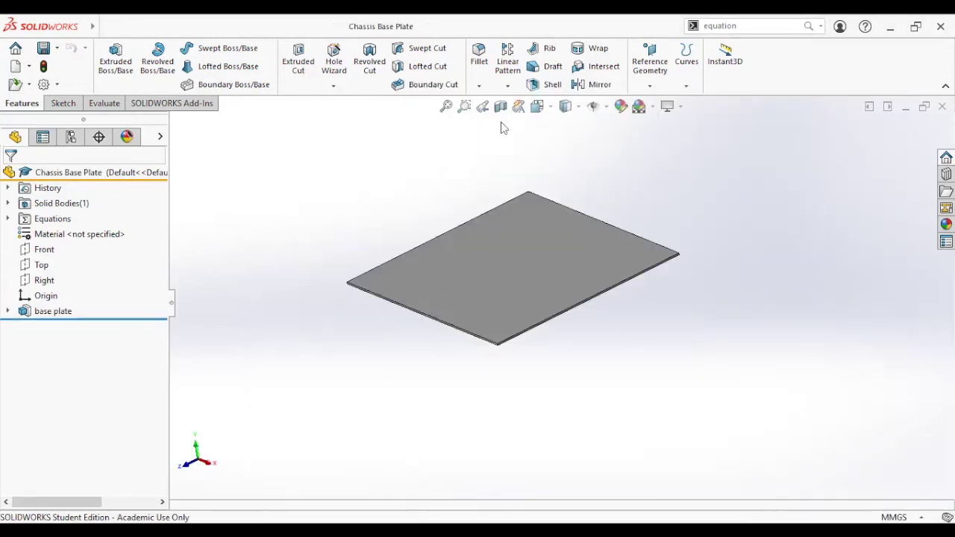
pyautogui.rightClick(66, 221)
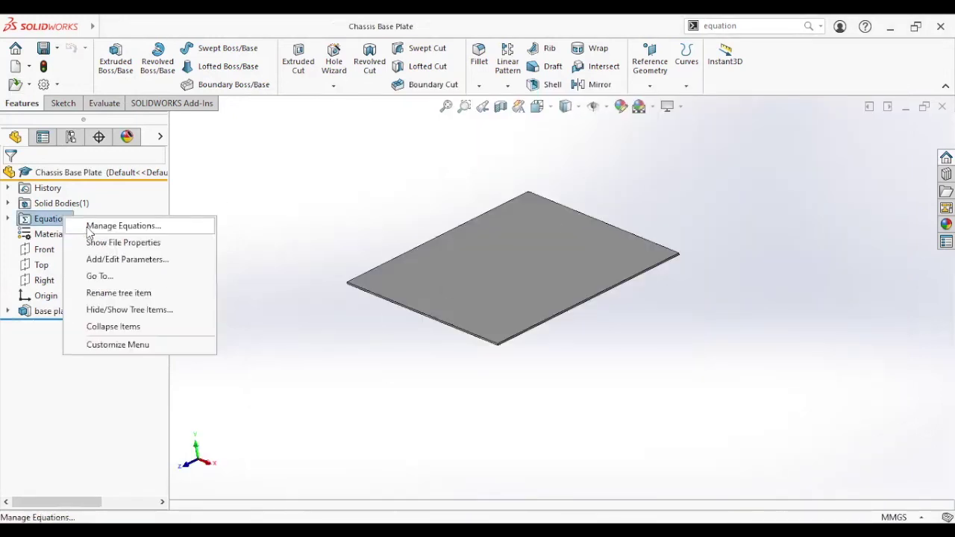
# - Review the global variables in Manage Equations, then edit base plate's Sketch4
pyautogui.click(99, 226)
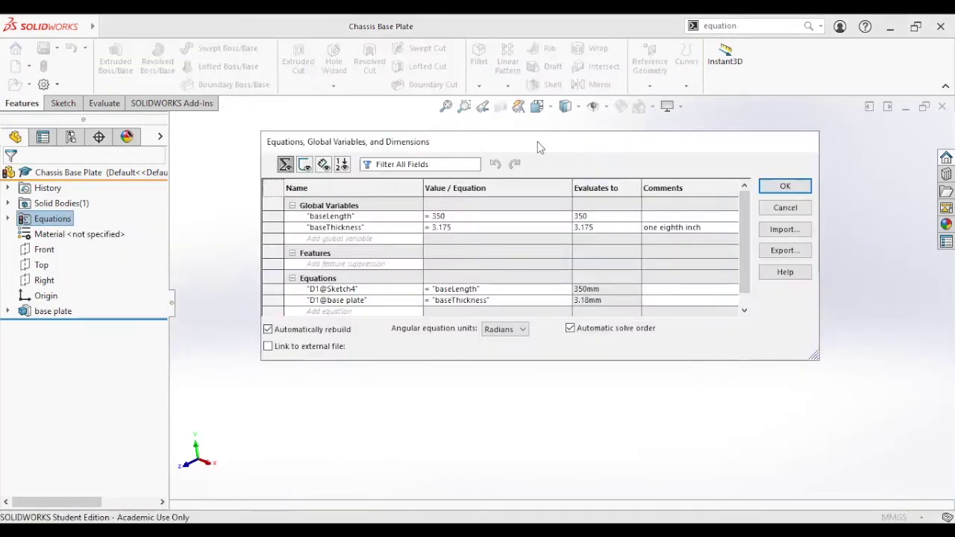
pyautogui.moveTo(540, 147); pyautogui.dragTo(526, 274)
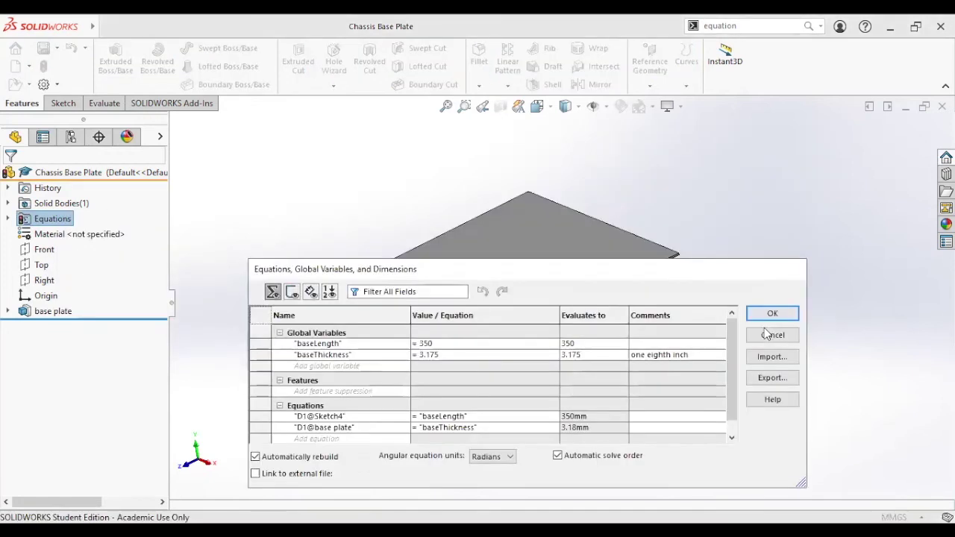
pyautogui.click(770, 334)
pyautogui.click(8, 311)
pyautogui.click(64, 326)
pyautogui.click(75, 280)
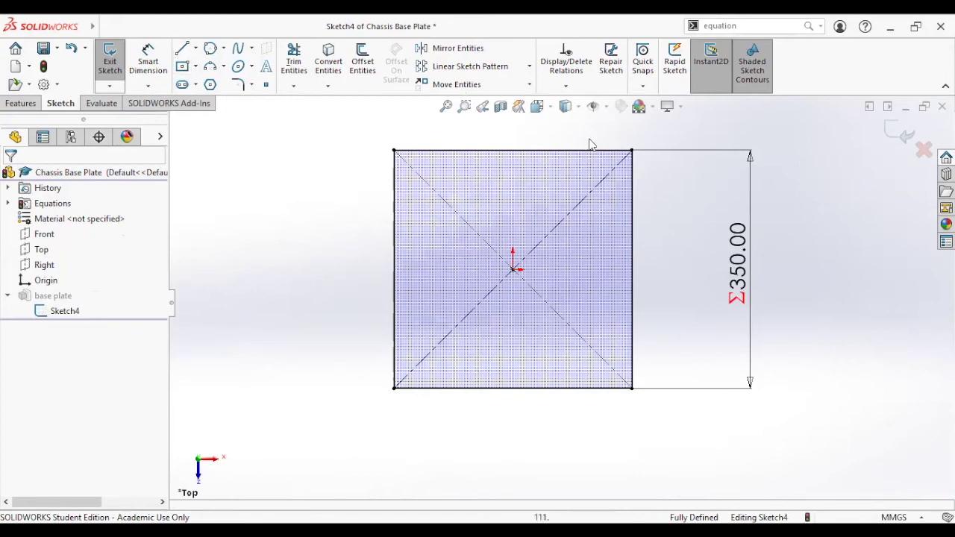
# - Inspect the top edge's equal-length relation, then exit Sketch4 to an isometric view
pyautogui.click(565, 151)
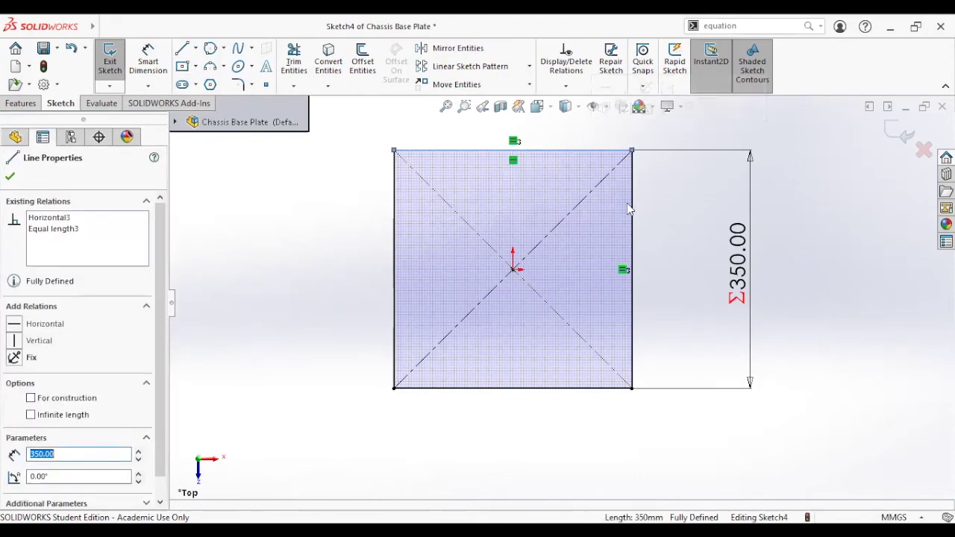
pyautogui.click(624, 271)
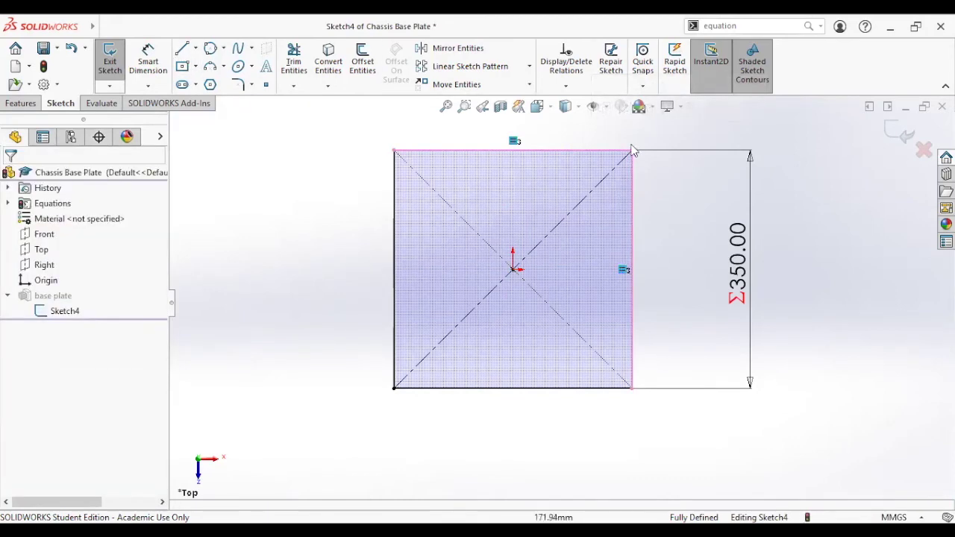
pyautogui.click(809, 291)
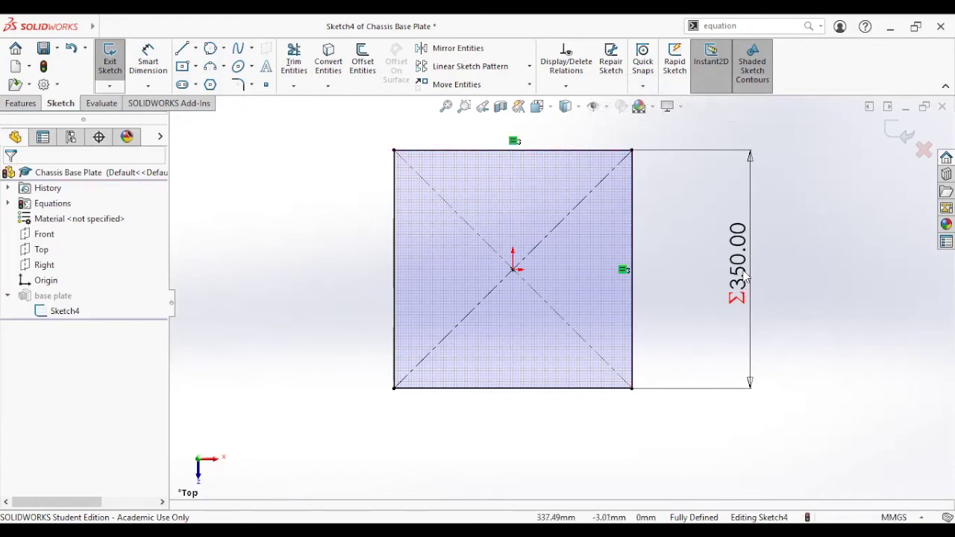
pyautogui.click(898, 140)
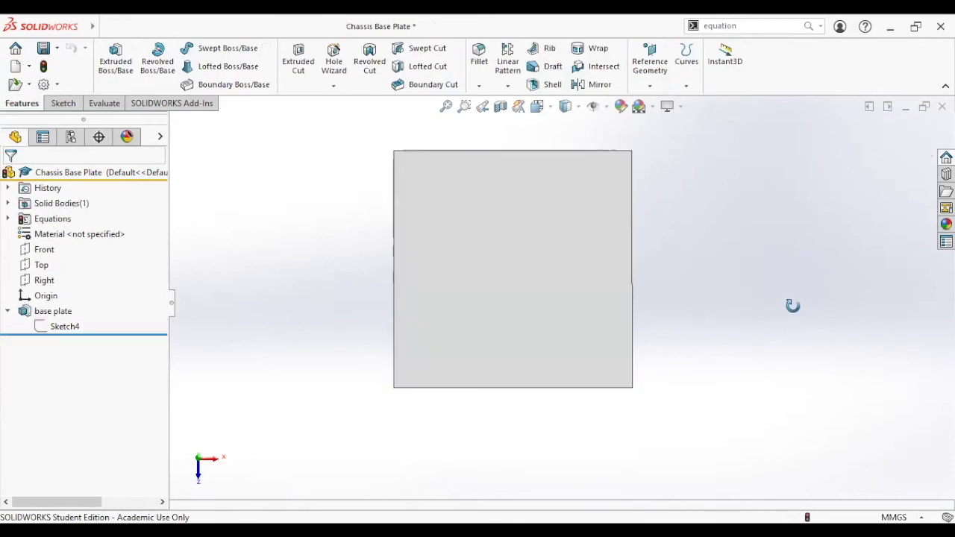
pyautogui.hotkey('ctrl', '7')
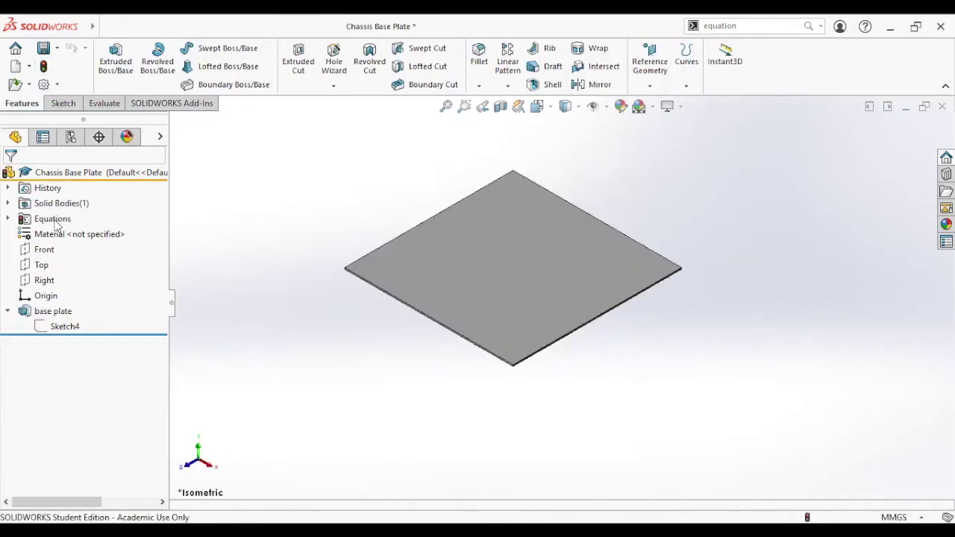
pyautogui.rightClick(56, 219)
pyautogui.click(77, 232)
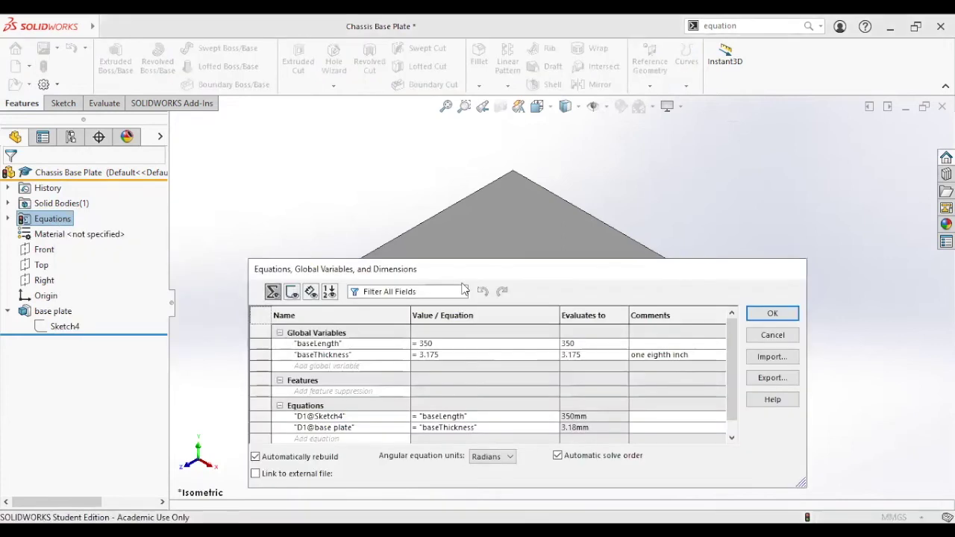
pyautogui.moveTo(477, 274); pyautogui.dragTo(465, 234)
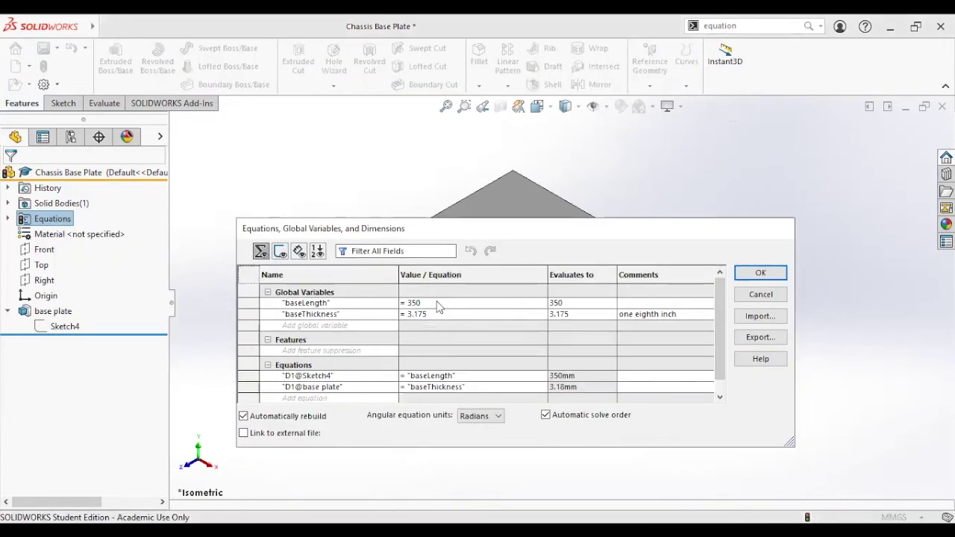
pyautogui.click(438, 306)
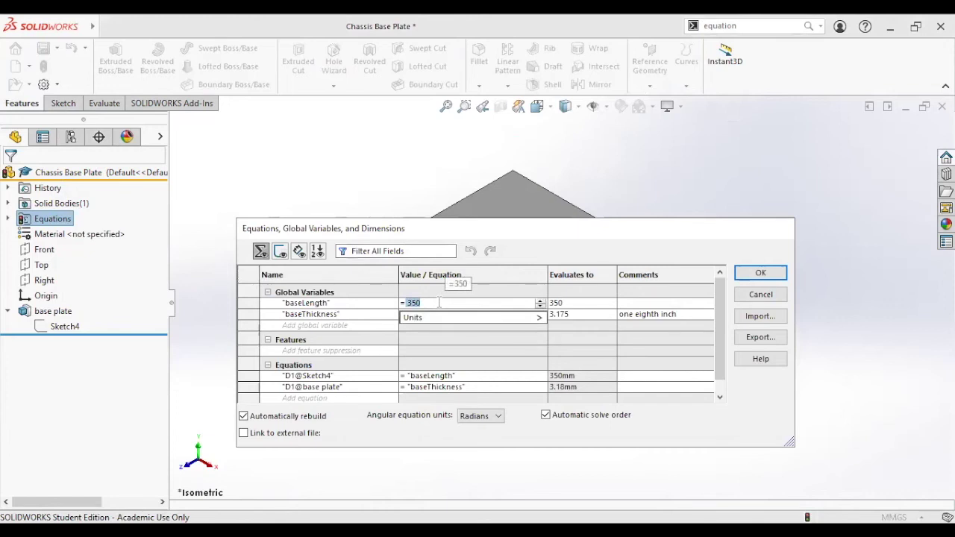
pyautogui.write('400')
pyautogui.press('Return')
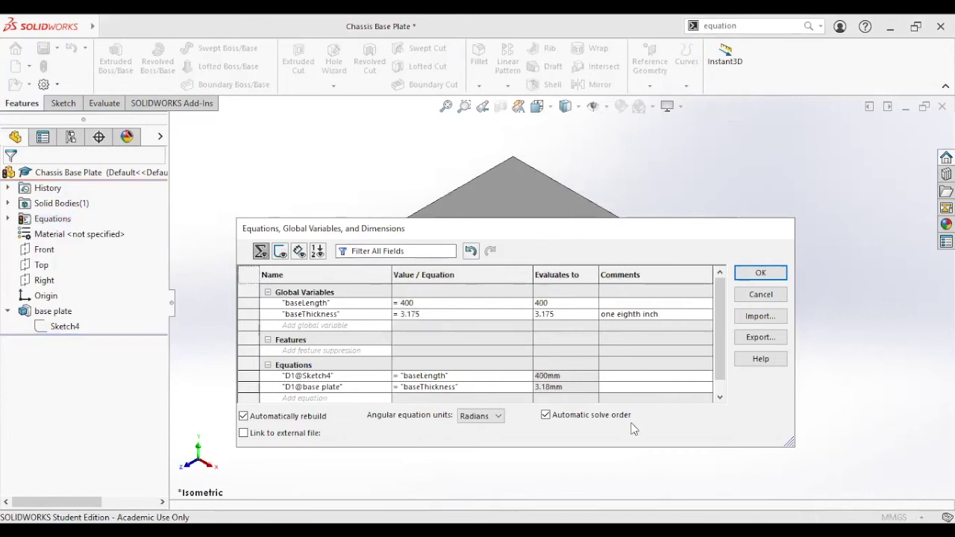
pyautogui.moveTo(476, 229); pyautogui.dragTo(760, 324)
pyautogui.click(675, 377)
pyautogui.doubleClick(676, 377)
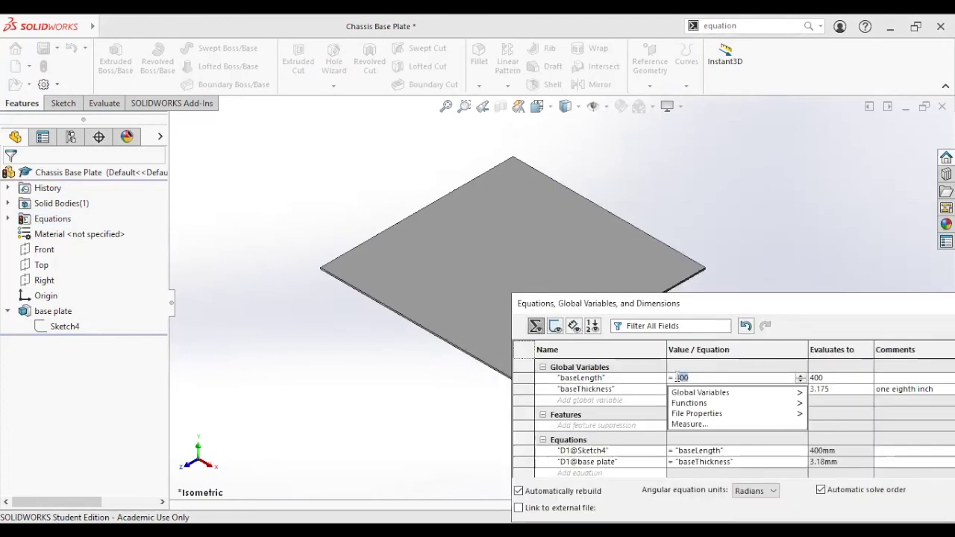
pyautogui.write('350')
pyautogui.press('Tab')
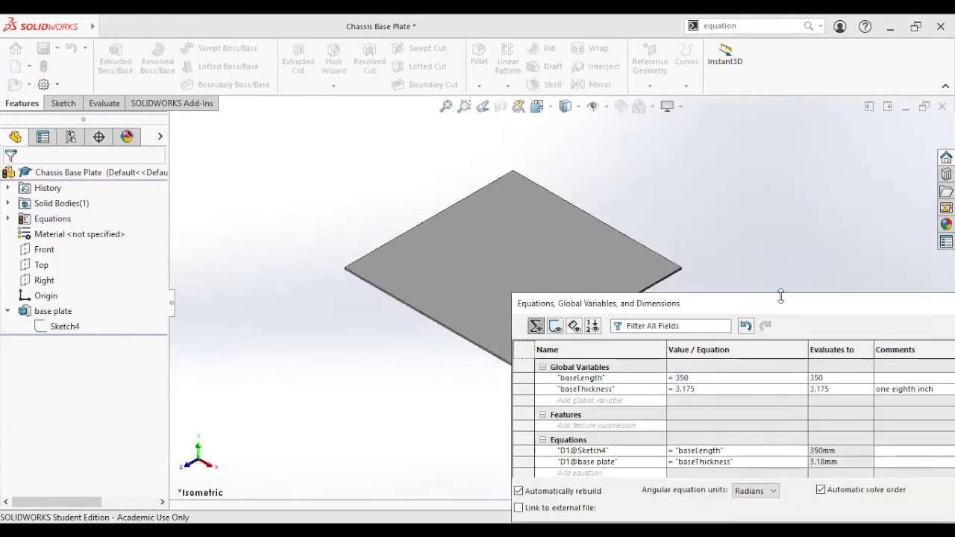
pyautogui.moveTo(778, 304); pyautogui.dragTo(541, 210)
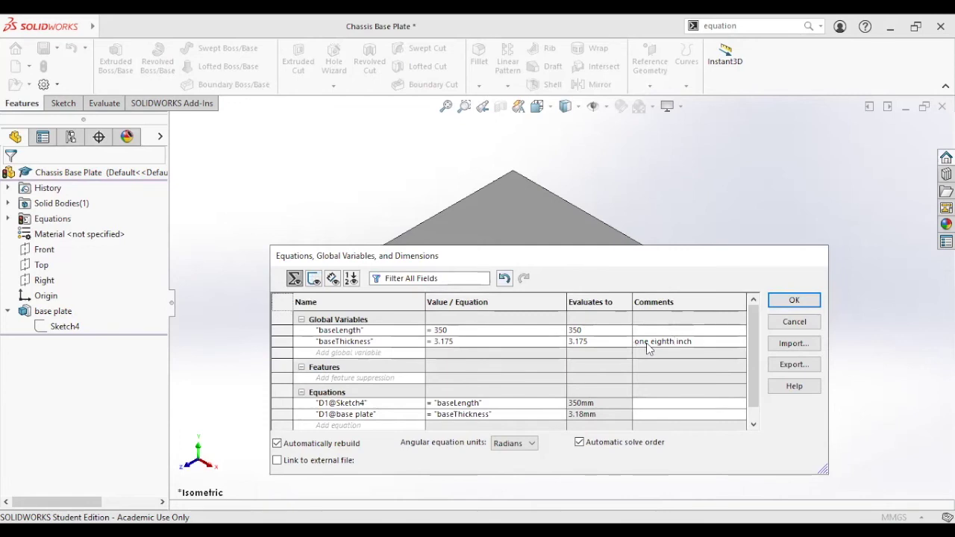
pyautogui.moveTo(697, 341); pyautogui.dragTo(635, 342)
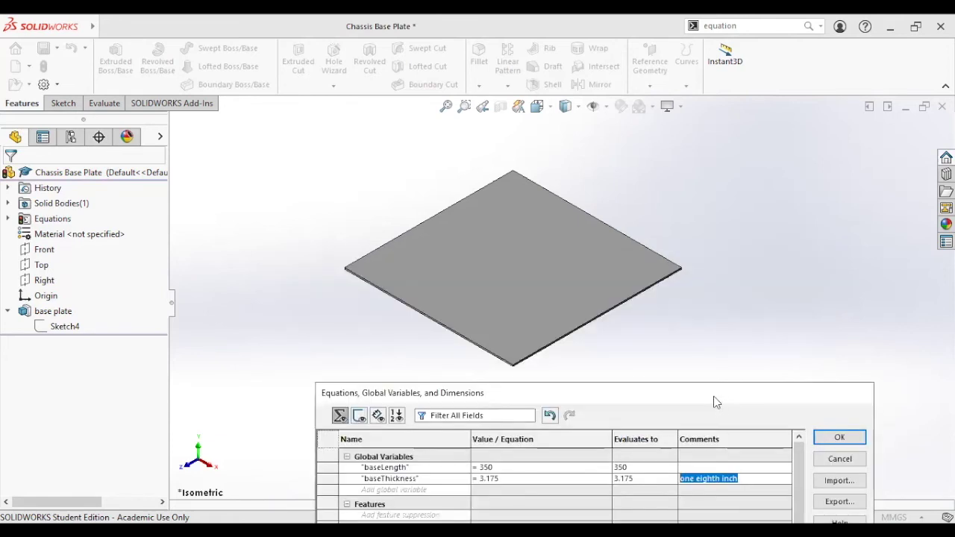
pyautogui.moveTo(710, 401); pyautogui.dragTo(669, 388)
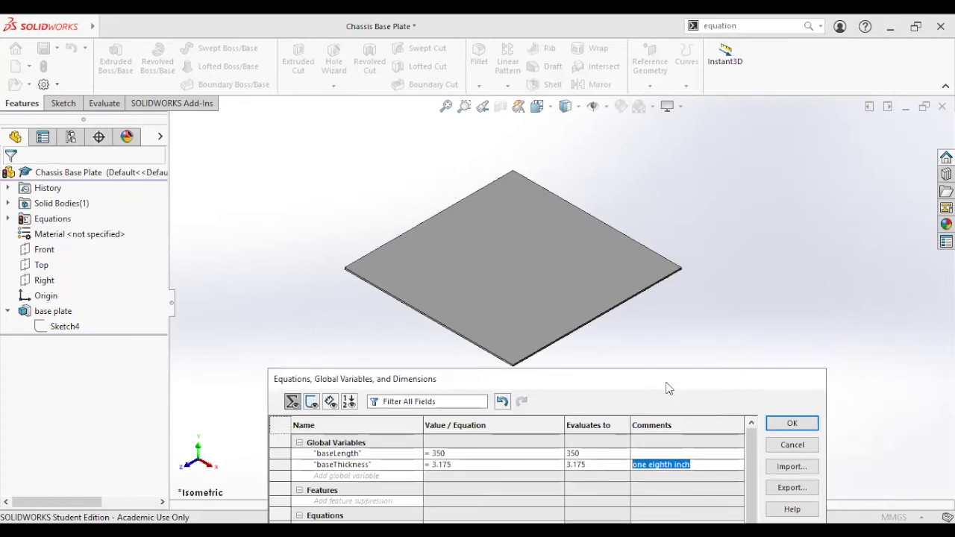
pyautogui.moveTo(670, 383); pyautogui.dragTo(717, 231)
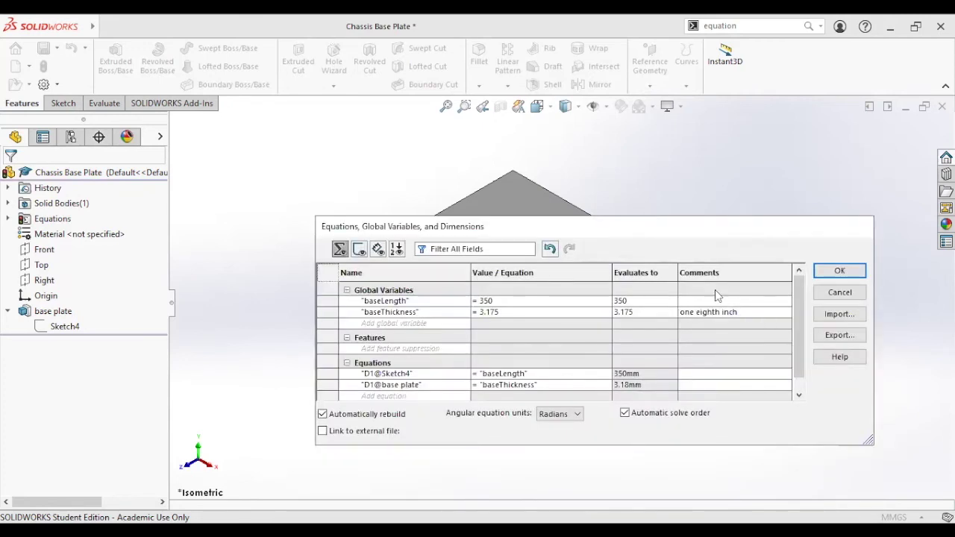
pyautogui.click(499, 312)
pyautogui.click(681, 312)
pyautogui.click(838, 270)
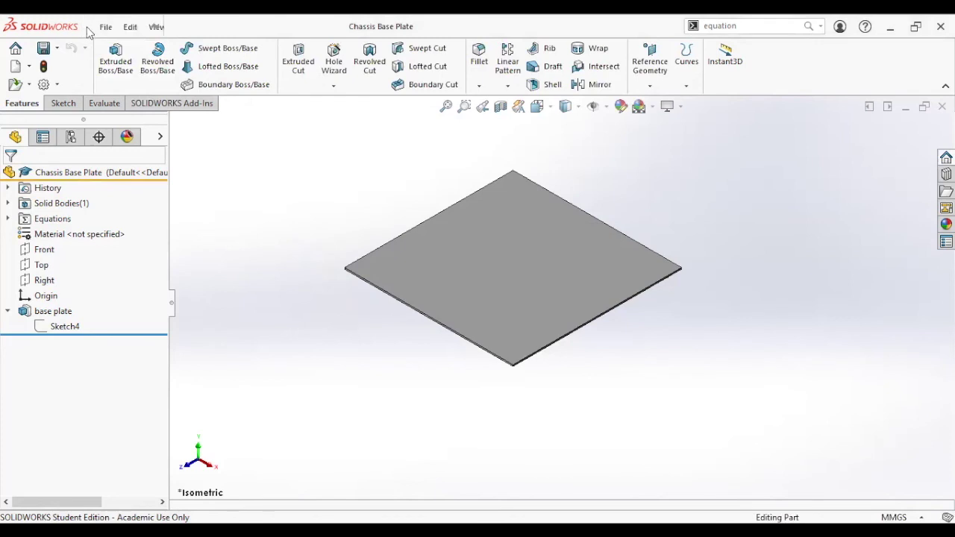
pyautogui.click(105, 26)
# - Close the Chassis Base Plate document and delete the old Boss-Extrude2 feature
pyautogui.click(126, 117)
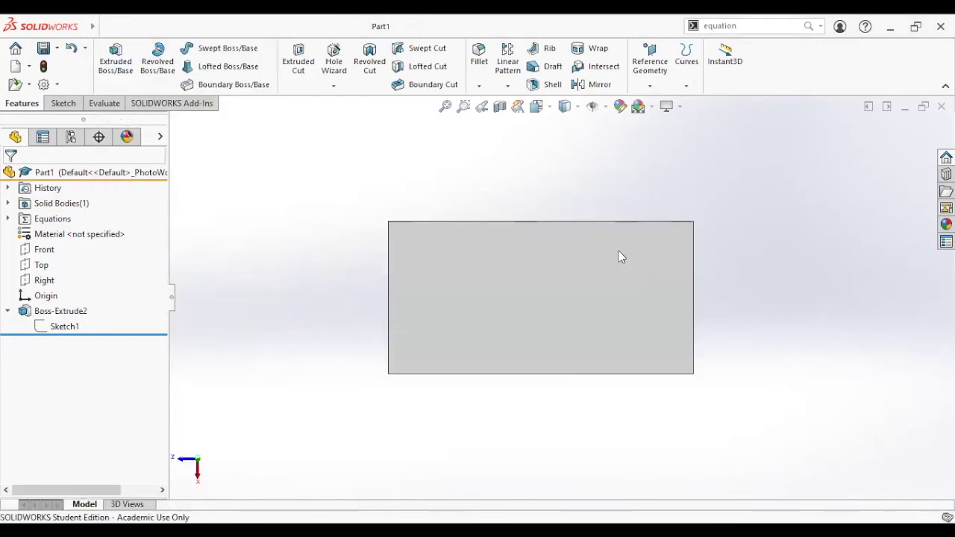
pyautogui.hotkey('ctrl', '7')
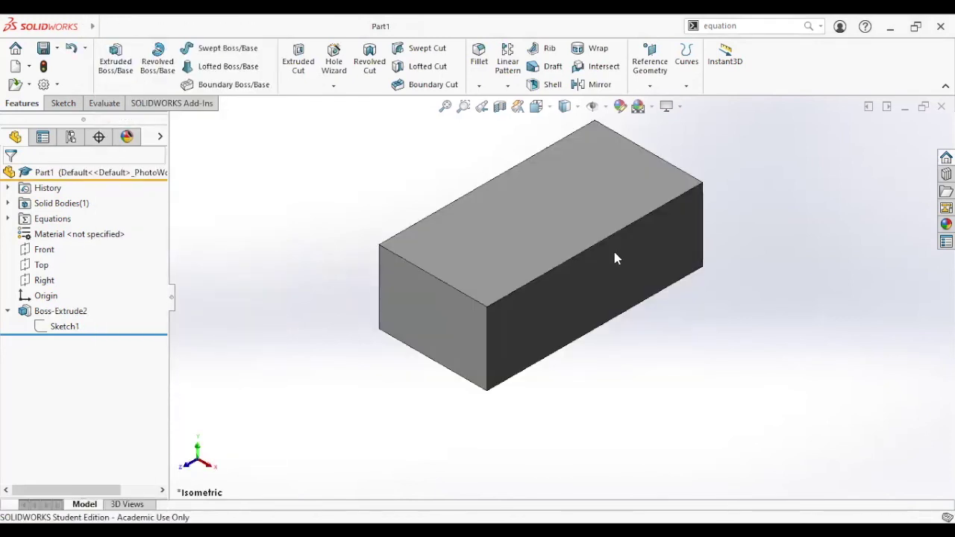
pyautogui.moveTo(637, 277); pyautogui.dragTo(666, 339, button='middle')
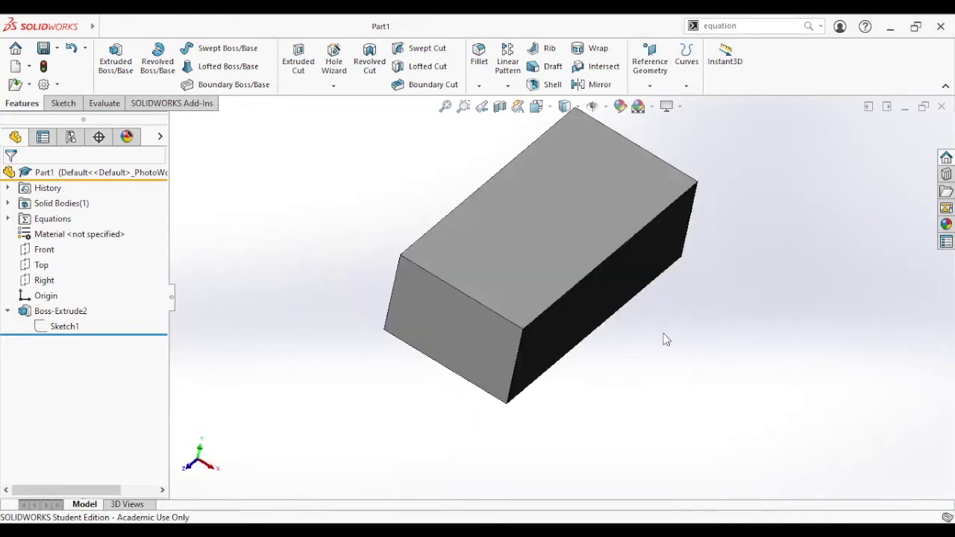
pyautogui.hotkey('ctrl', '7')
pyautogui.moveTo(601, 236); pyautogui.dragTo(436, 213, button='middle')
pyautogui.hotkey('ctrl', '7')
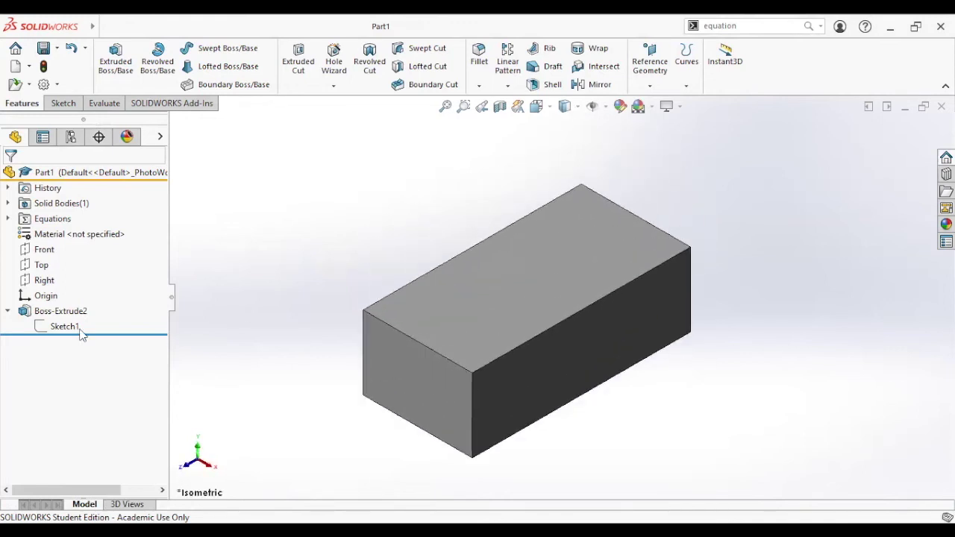
pyautogui.rightClick(68, 311)
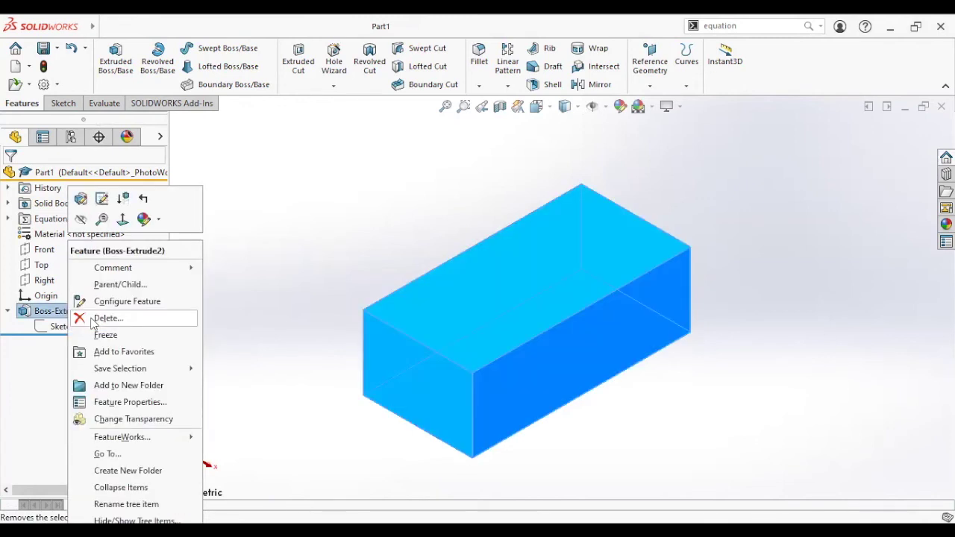
pyautogui.press('Return')
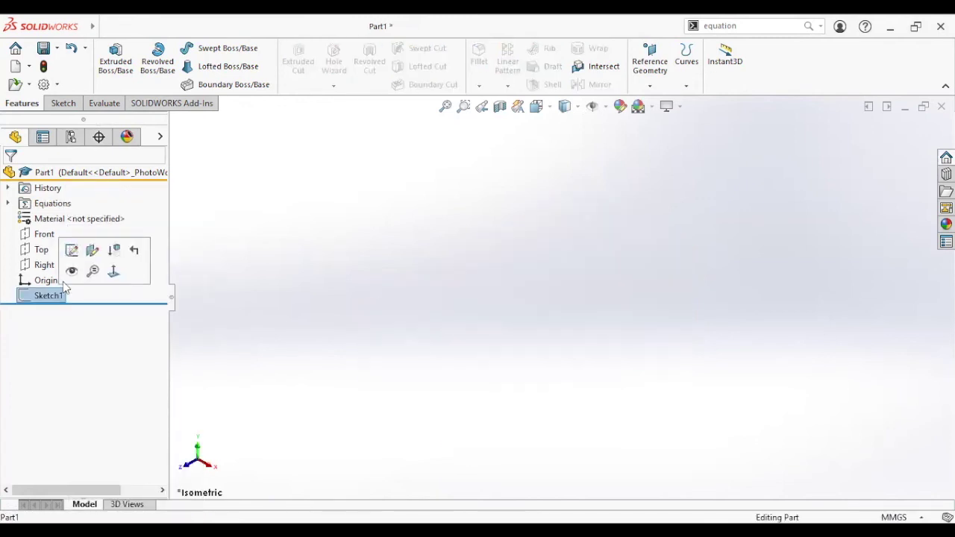
# - Extrude Sketch1 from the sketch plane into a 7.00 mm thick plate (Boss-Extrude3)
pyautogui.click(119, 53)
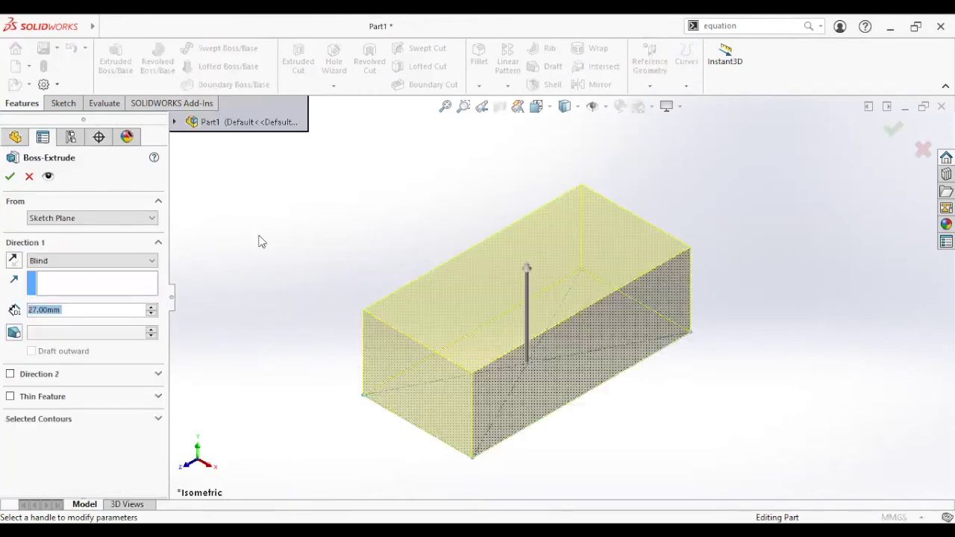
pyautogui.click(86, 218)
pyautogui.click(80, 218)
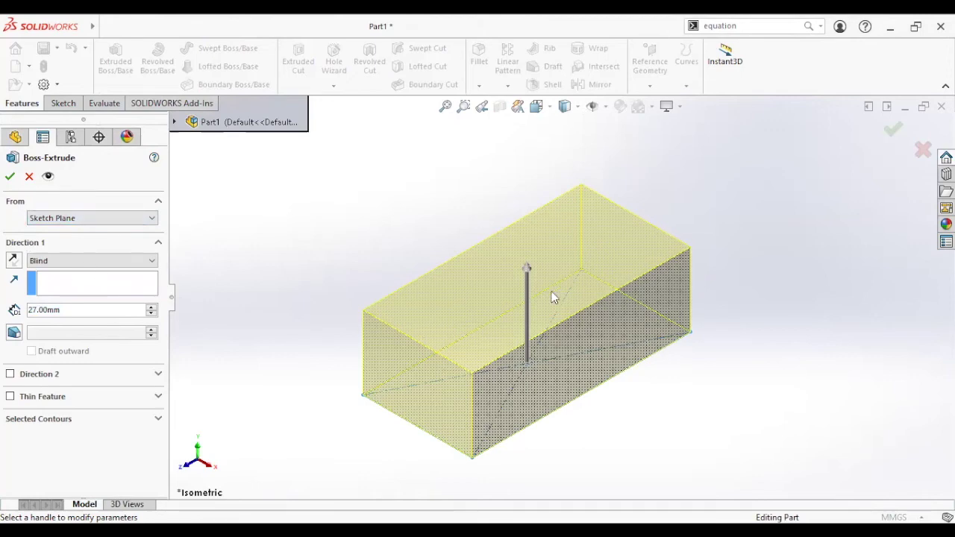
pyautogui.moveTo(768, 369); pyautogui.dragTo(761, 290, button='middle')
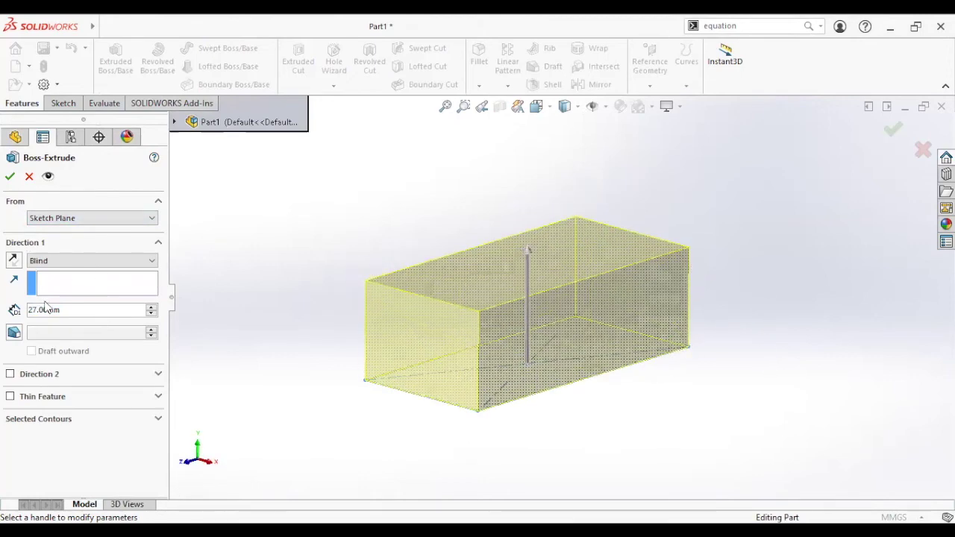
pyautogui.moveTo(529, 251)
pyautogui.mouseDown()
pyautogui.moveTo(534, 227)
pyautogui.moveTo(531, 322)
pyautogui.mouseUp()
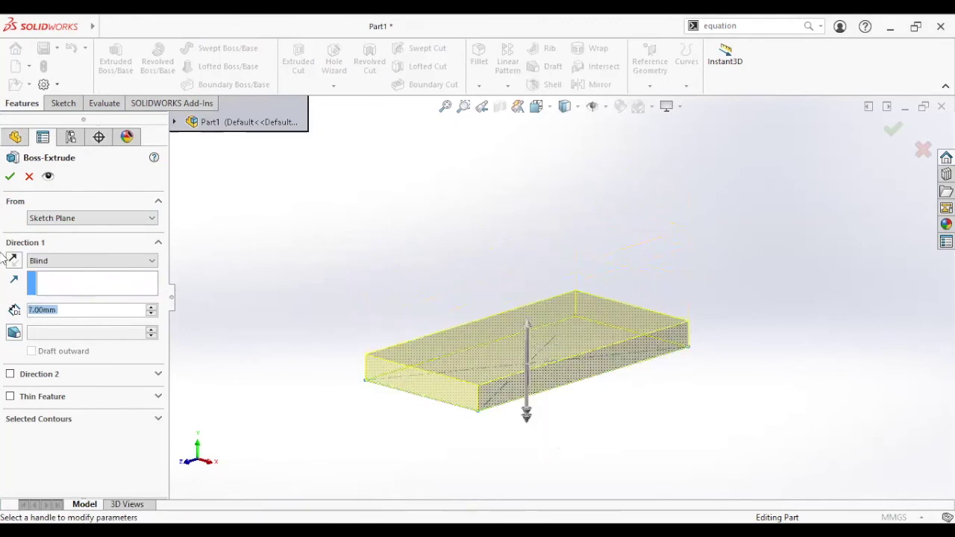
pyautogui.click(10, 176)
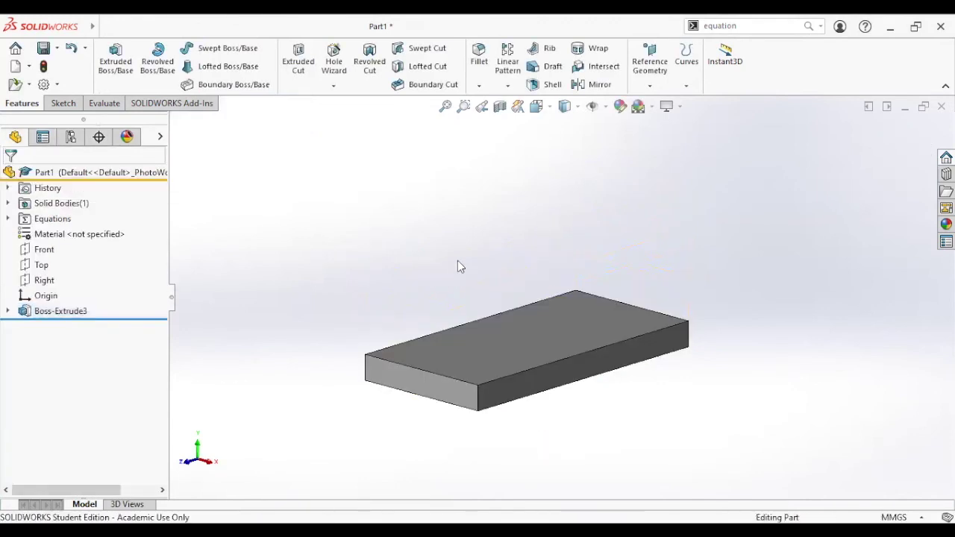
pyautogui.moveTo(460, 267); pyautogui.dragTo(539, 341, button='middle')
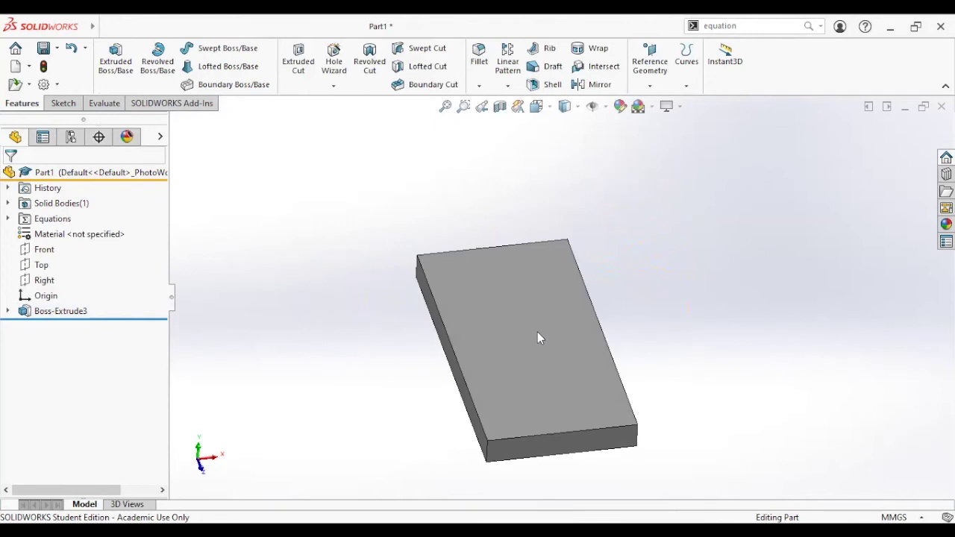
pyautogui.hotkey('ctrl', '7')
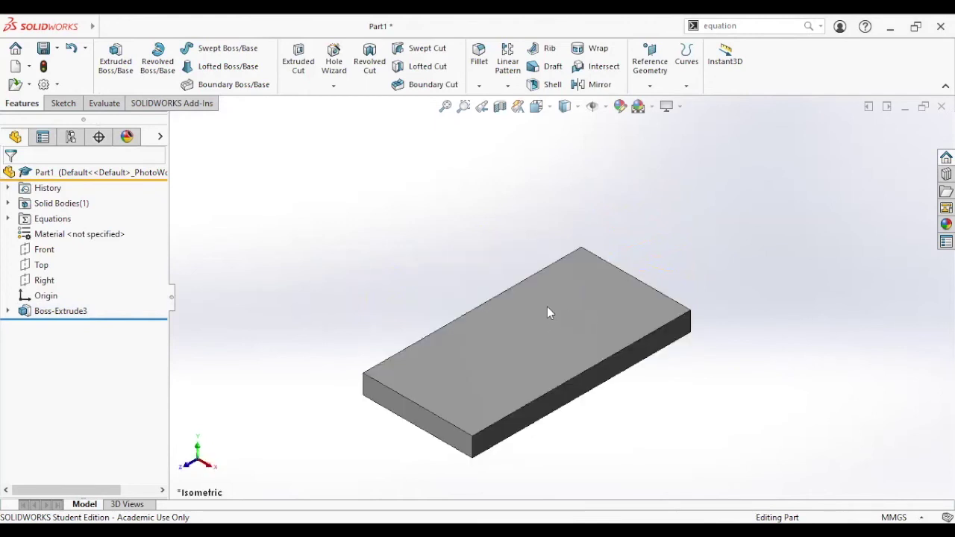
# - Measure the plate's top face with Evaluate > Measure: 3200 mm^2 area, 240 mm perimeter
pyautogui.click(105, 103)
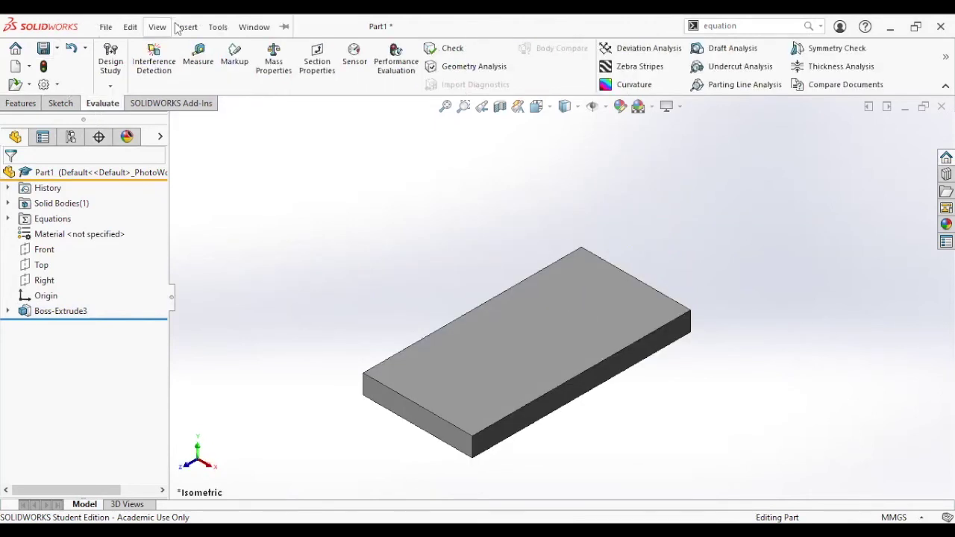
pyautogui.click(188, 74)
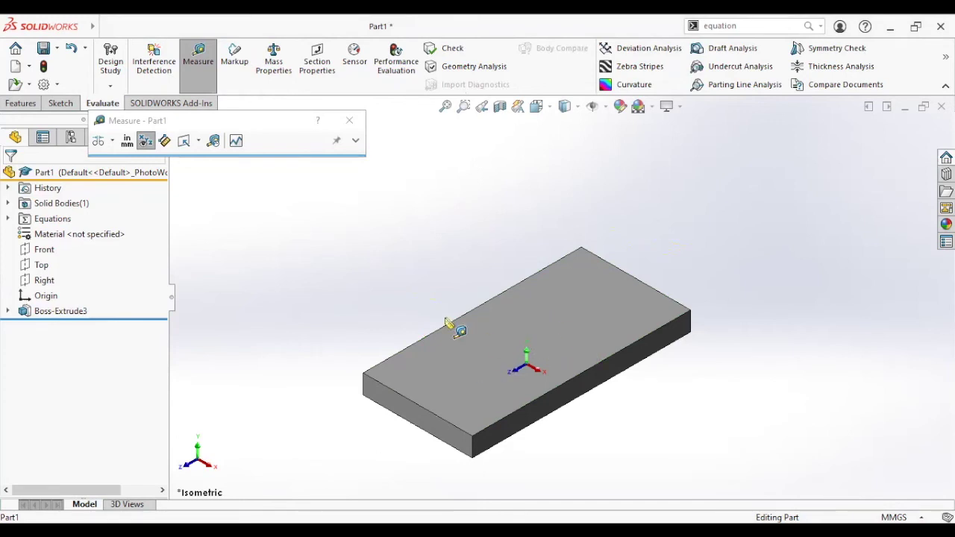
pyautogui.click(553, 315)
pyautogui.moveTo(631, 230); pyautogui.dragTo(522, 207)
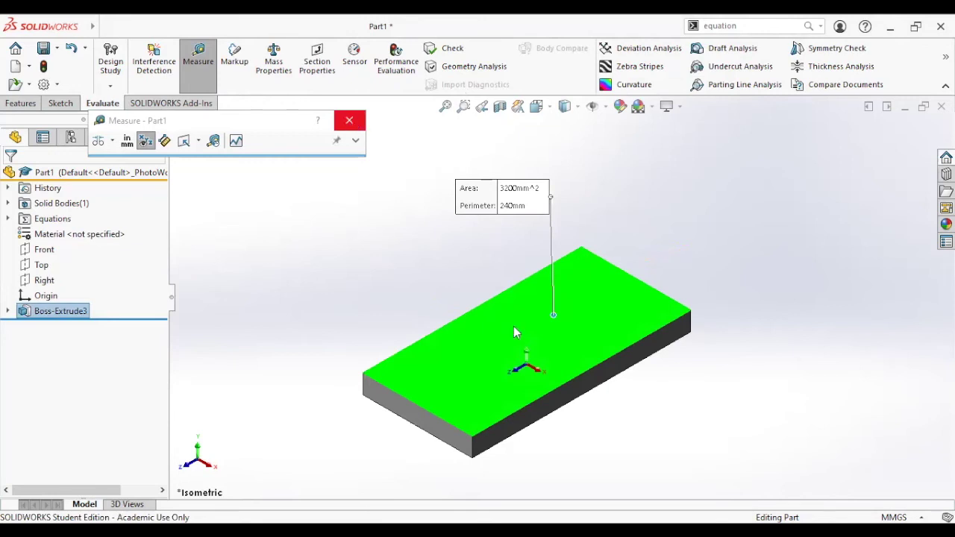
pyautogui.click(349, 120)
pyautogui.click(60, 103)
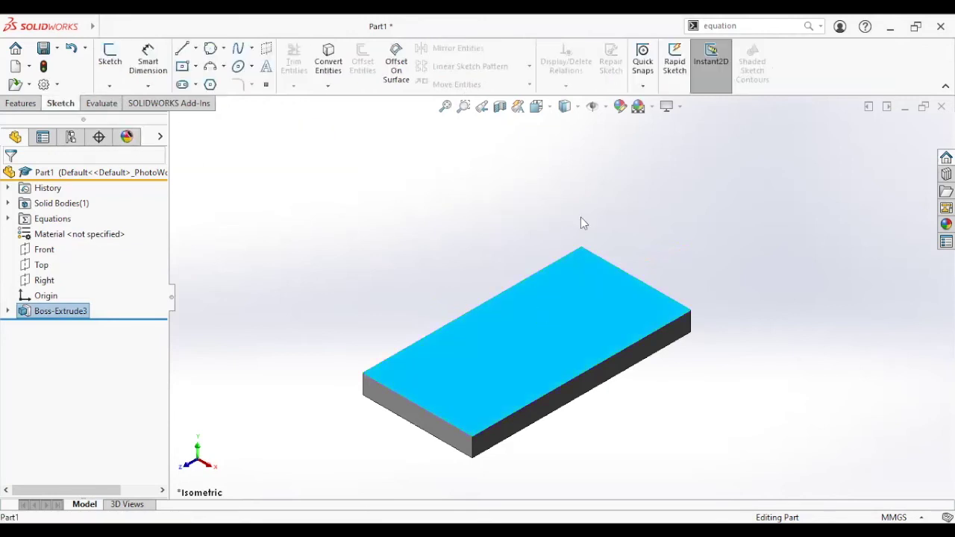
# - Sketch a circle centred on the origin on the plate's top face
pyautogui.rightClick(546, 320)
pyautogui.click(575, 217)
pyautogui.press('s')
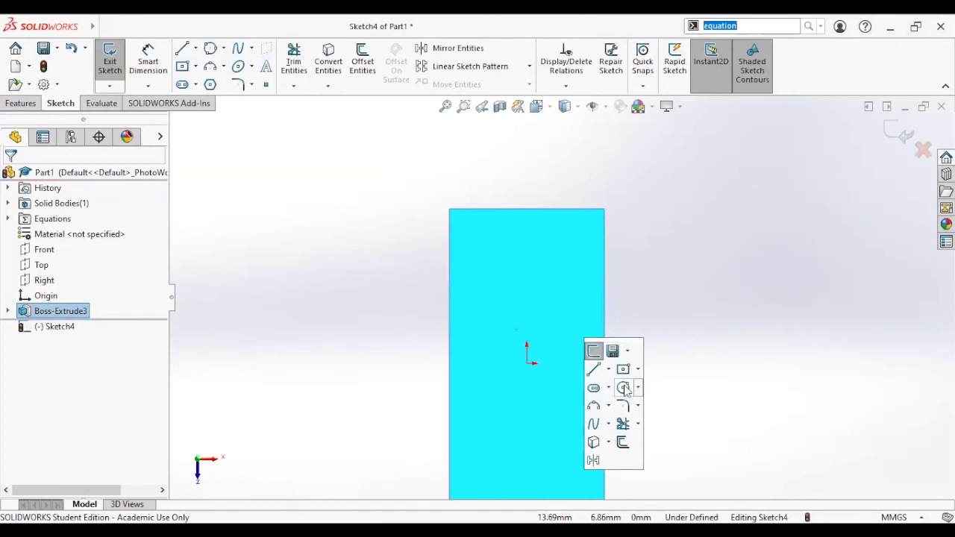
pyautogui.click(625, 389)
pyautogui.click(526, 364)
pyautogui.click(555, 324)
pyautogui.press('Escape')
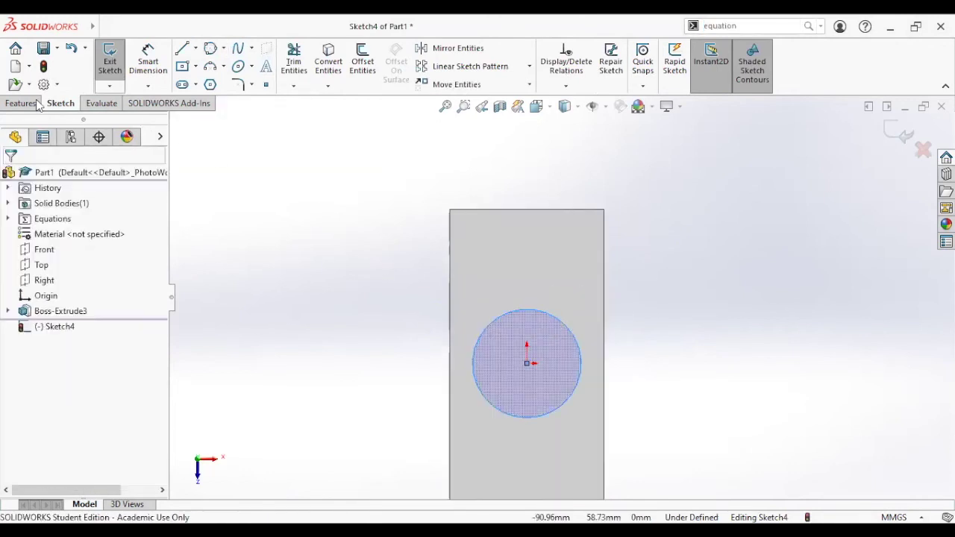
# - Extruded-cut the circle 32 mm deep through the plate as Cut-Extrude1
pyautogui.click(22, 103)
pyautogui.click(298, 61)
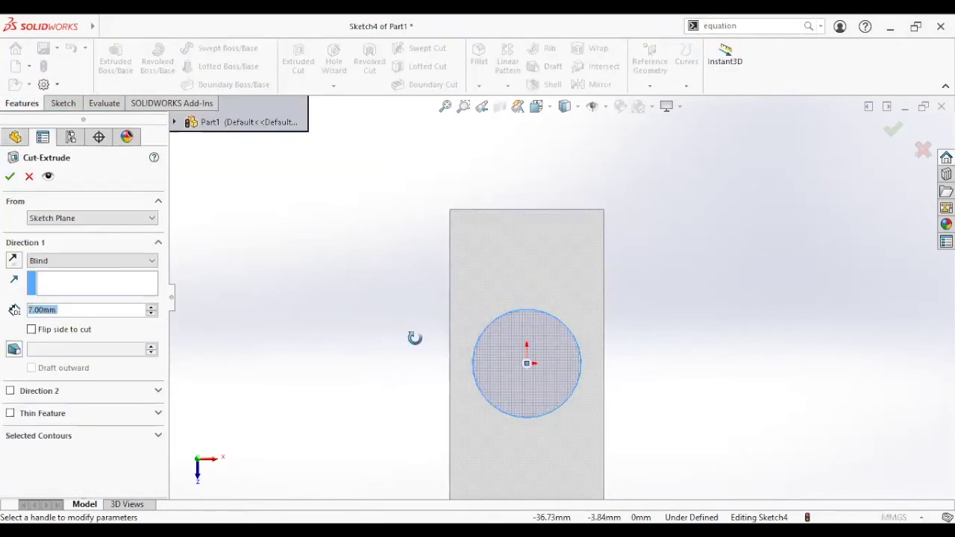
pyautogui.moveTo(512, 363); pyautogui.dragTo(414, 417)
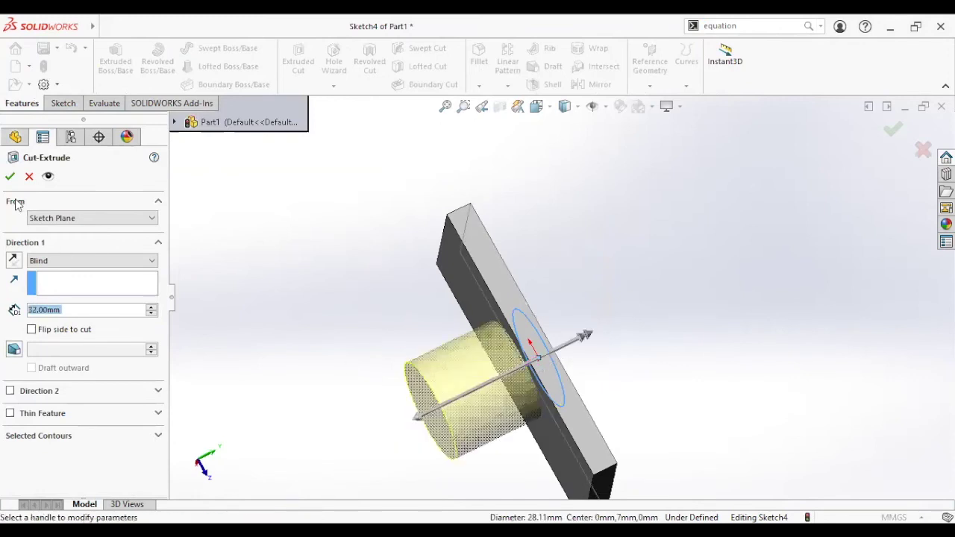
pyautogui.click(10, 176)
pyautogui.moveTo(365, 299); pyautogui.dragTo(521, 316, button='middle')
pyautogui.click(536, 270)
pyautogui.hotkey('ctrl', '7')
pyautogui.click(373, 258)
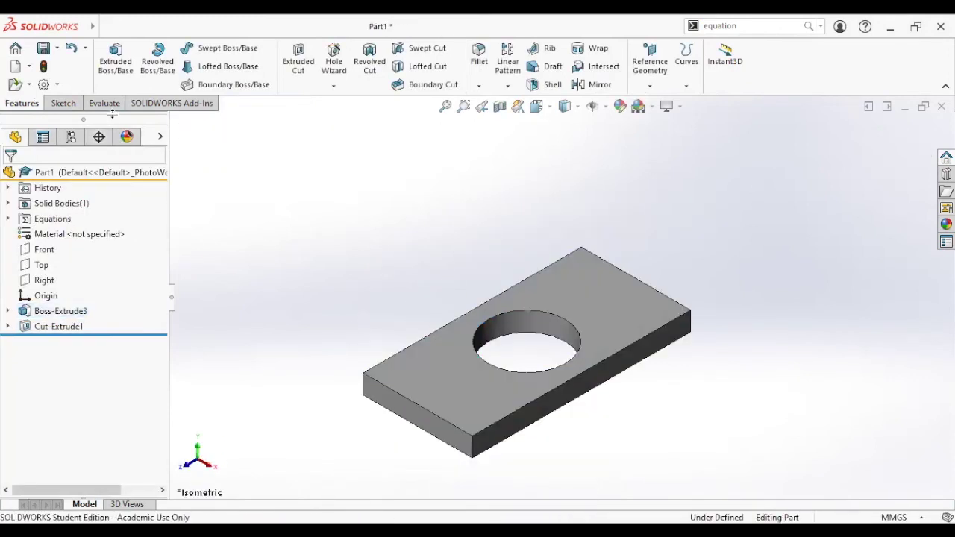
pyautogui.click(104, 103)
# - Measure the holed top face, reading 2579.3 mm^2 area and 328.32 mm perimeter
pyautogui.click(198, 61)
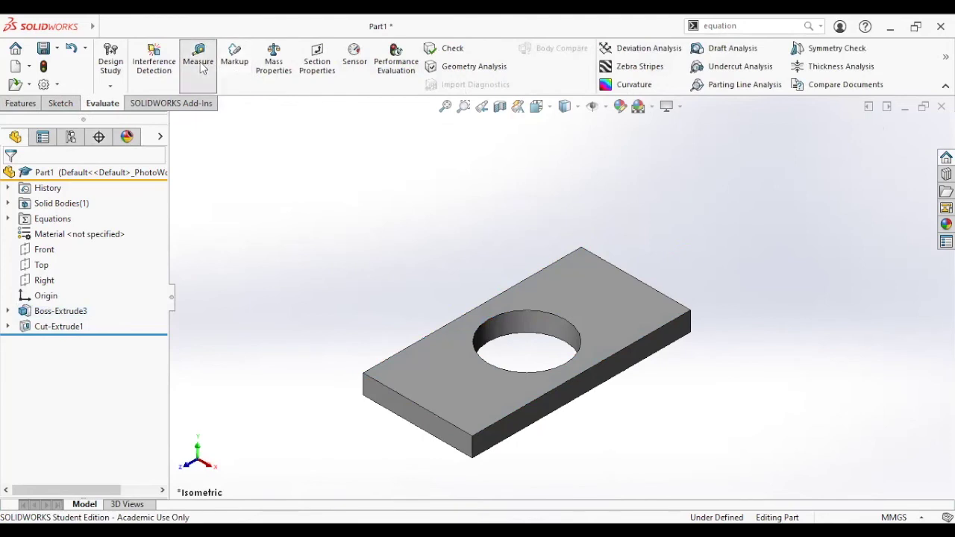
pyautogui.click(601, 290)
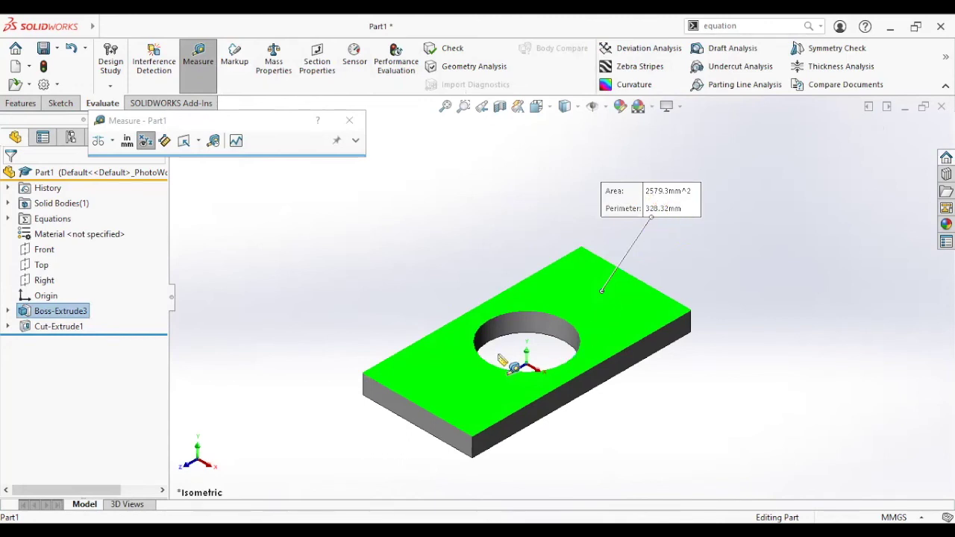
pyautogui.hotkey('ctrl', '8')
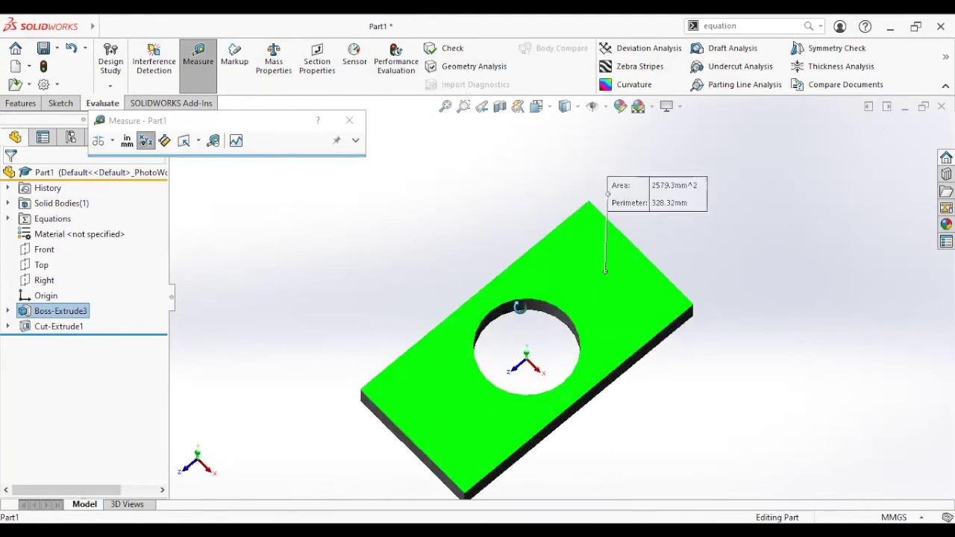
pyautogui.click(349, 121)
pyautogui.moveTo(398, 237); pyautogui.dragTo(623, 355, button='middle')
pyautogui.hotkey('ctrl', '7')
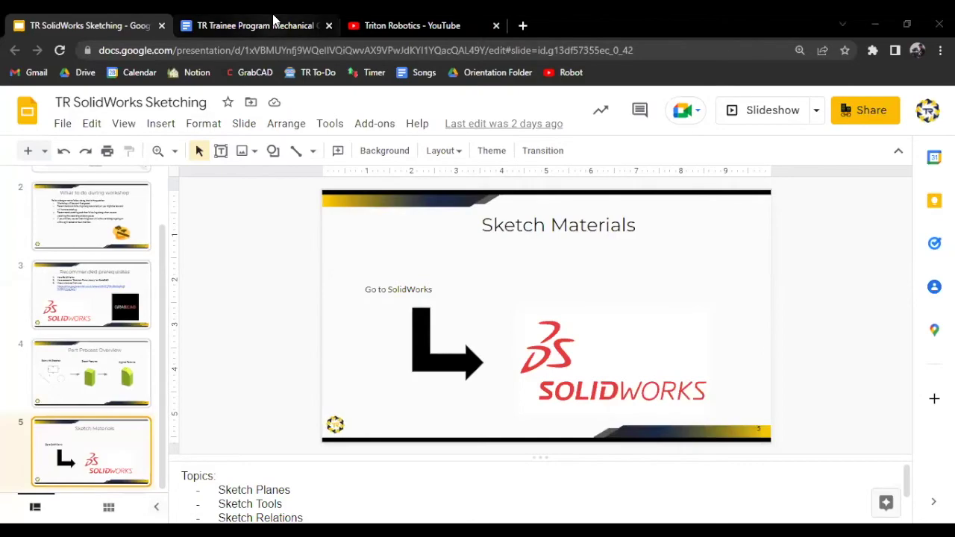
pyautogui.click(274, 21)
# - Open the TR Sketching Assessment form from the link in the Docs guide
pyautogui.scroll(-10, 274, 348)
pyautogui.scroll(2, 274, 348)
pyautogui.scroll(-2, 274, 348)
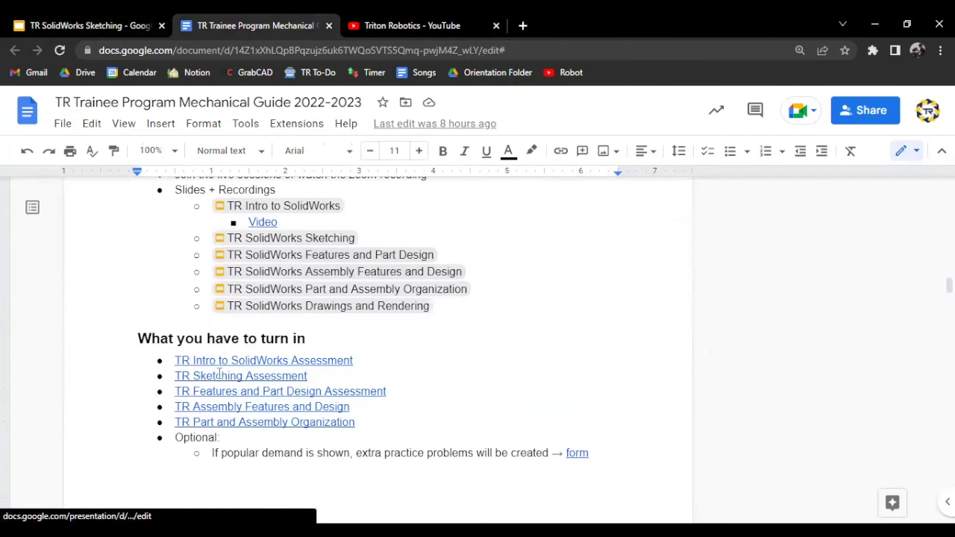
pyautogui.click(250, 403)
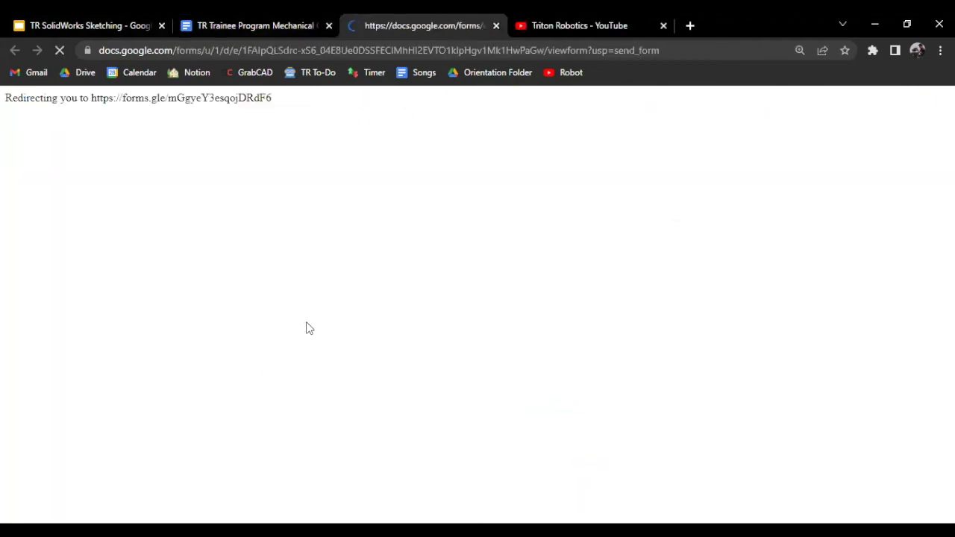
# - Scroll the form down to the Small Armor Module Plate area question
pyautogui.scroll(-3, 125, 296)
pyautogui.scroll(-2, 125, 296)
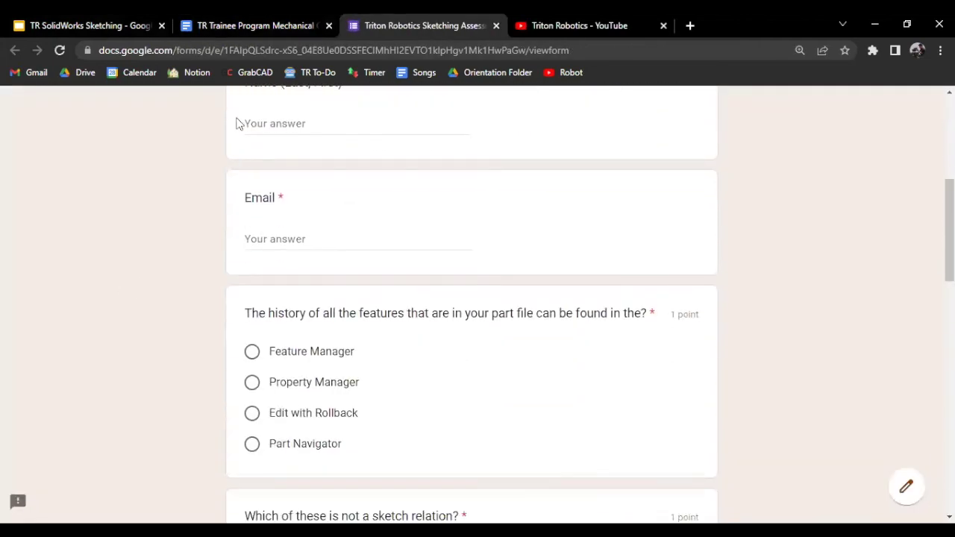
pyautogui.scroll(-2, 334, 257)
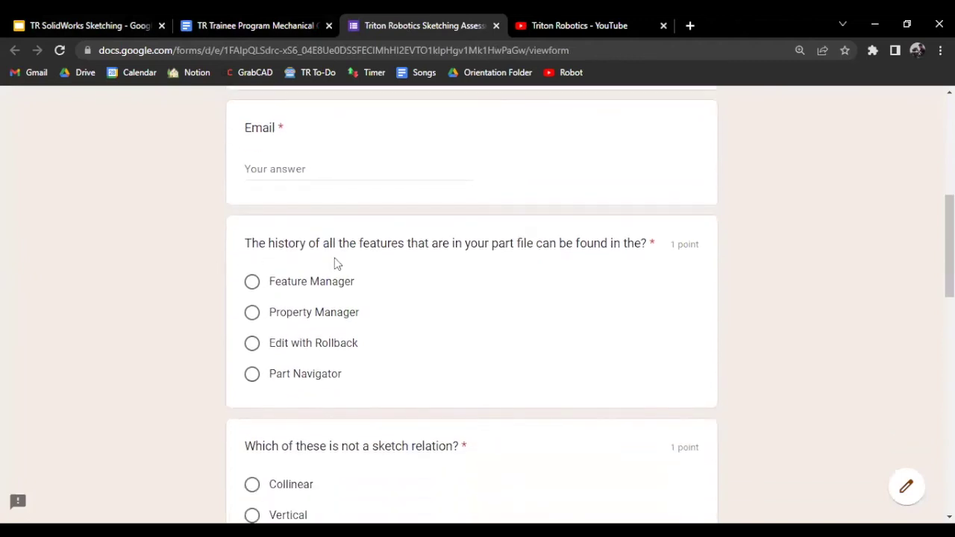
pyautogui.scroll(-5, 458, 258)
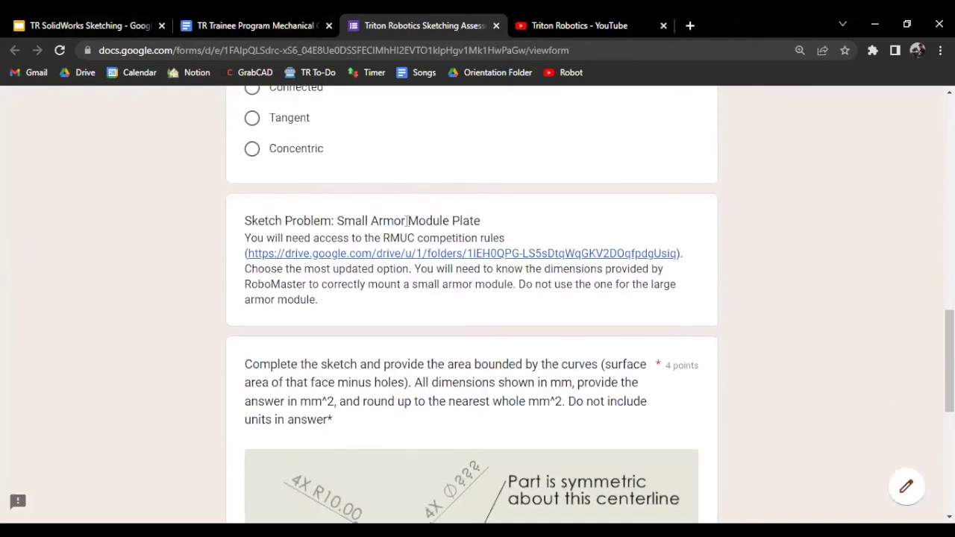
pyautogui.scroll(-3, 429, 261)
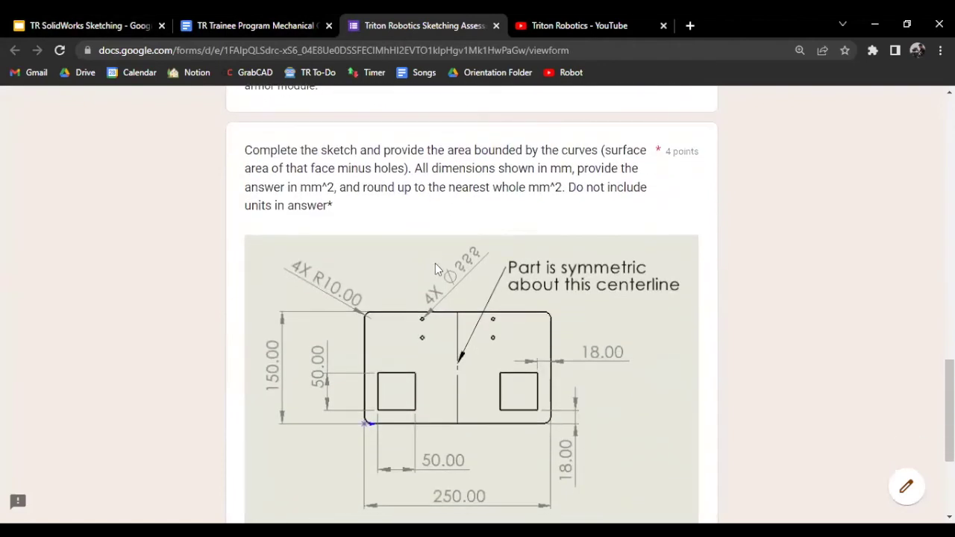
pyautogui.scroll(-1, 585, 137)
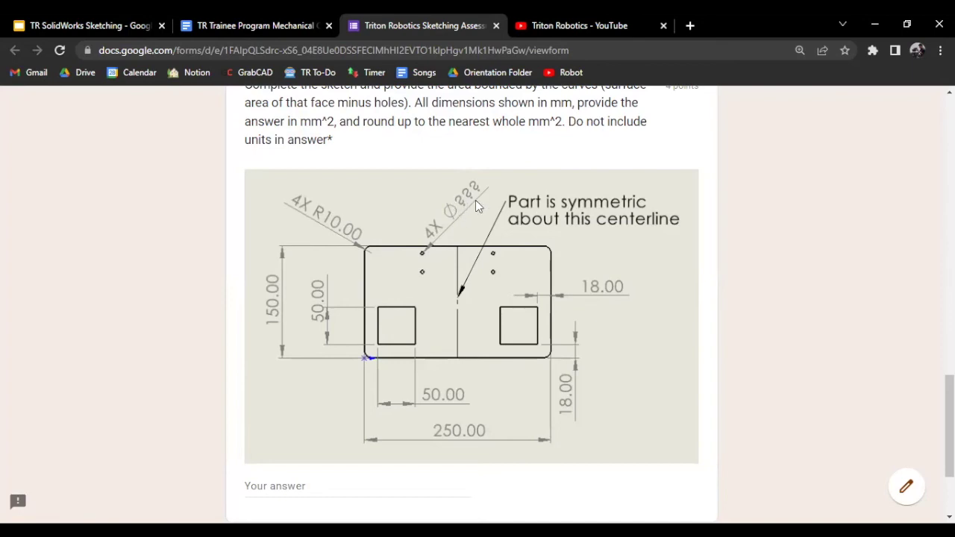
# - Review the armor module plate question, then close the Sketching Assessment tab to return to YouTube
pyautogui.scroll(4, 437, 289)
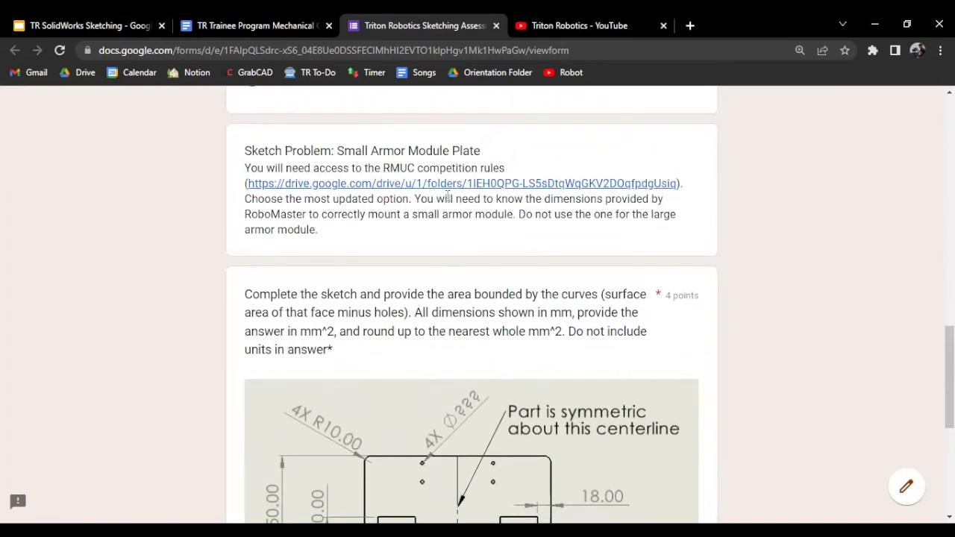
pyautogui.scroll(12, 495, 376)
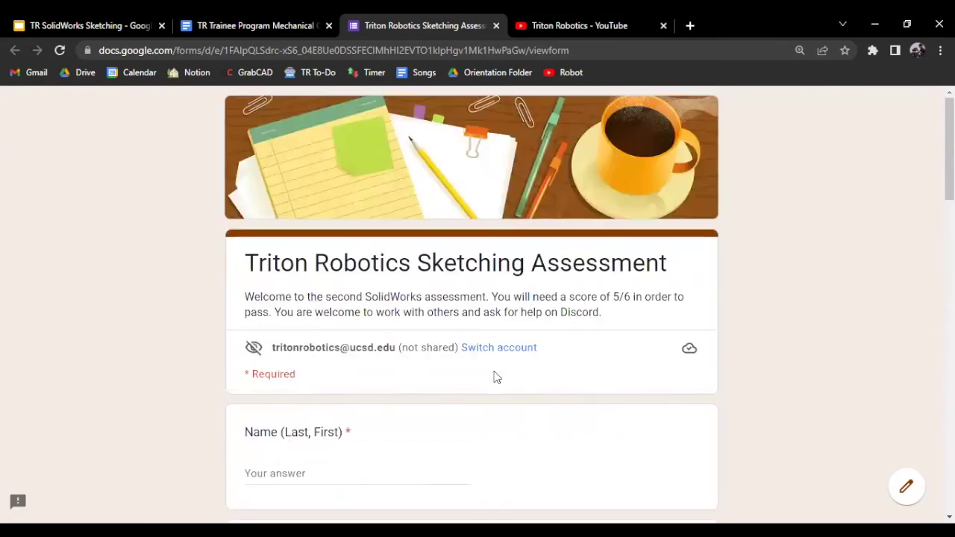
pyautogui.scroll(-3, 462, 325)
pyautogui.scroll(-9, 462, 326)
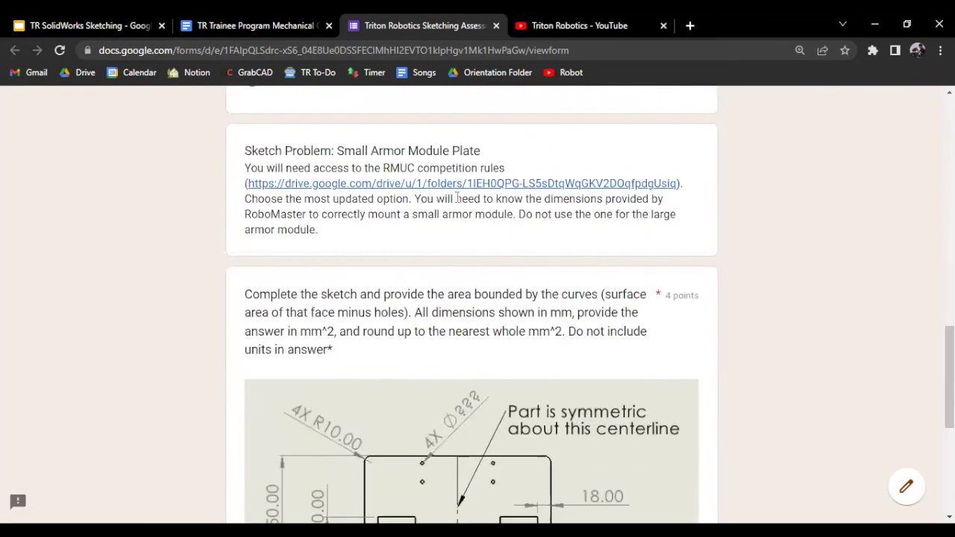
pyautogui.scroll(-2, 407, 192)
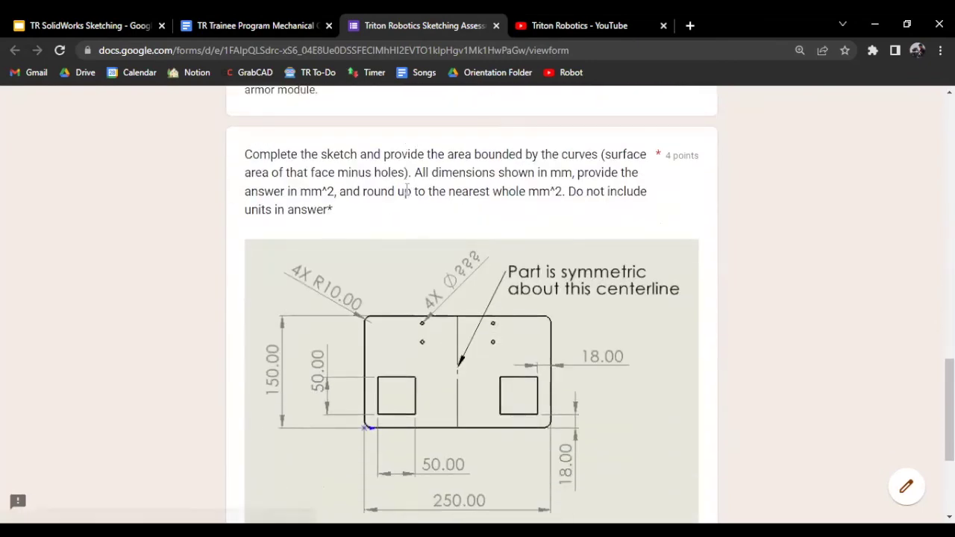
pyautogui.scroll(2, 440, 349)
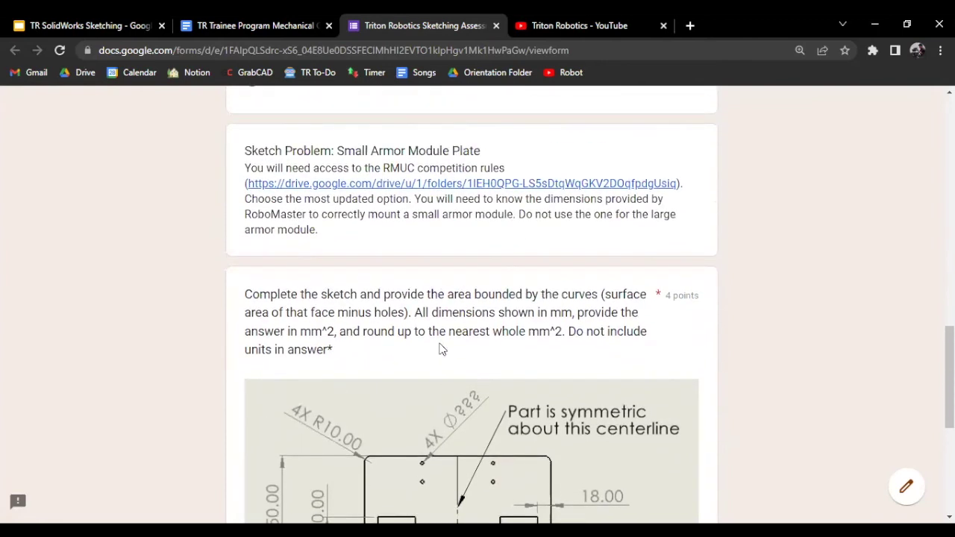
pyautogui.scroll(-1, 613, 297)
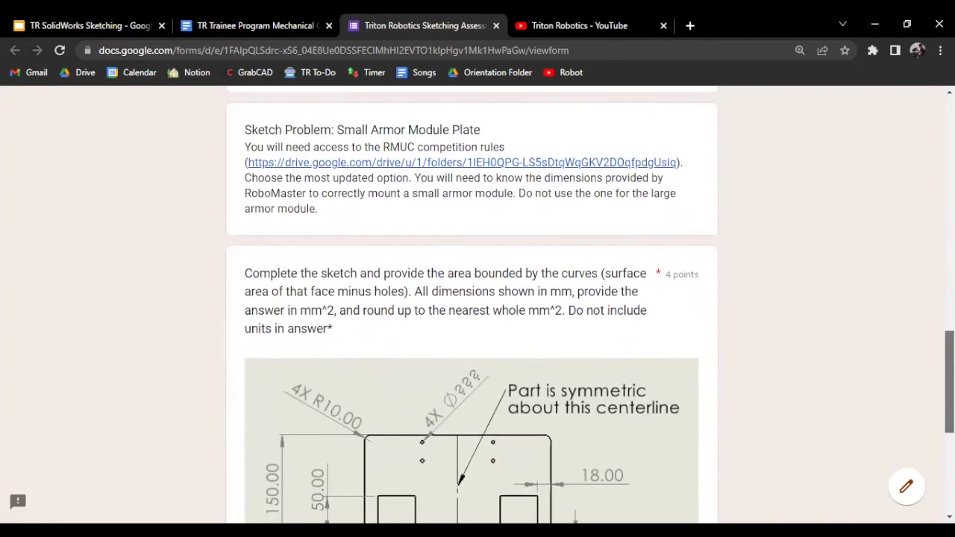
pyautogui.scroll(-2, 613, 296)
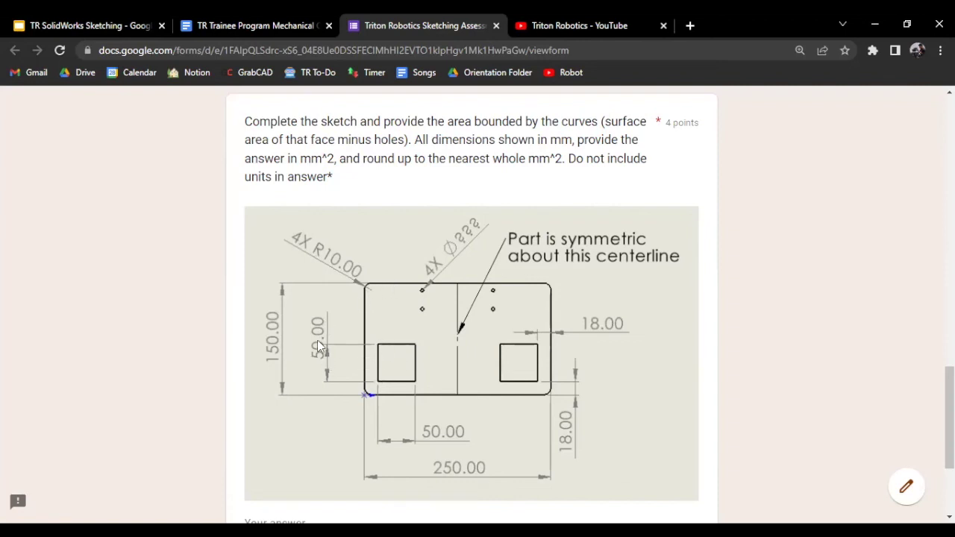
pyautogui.scroll(-1, 406, 261)
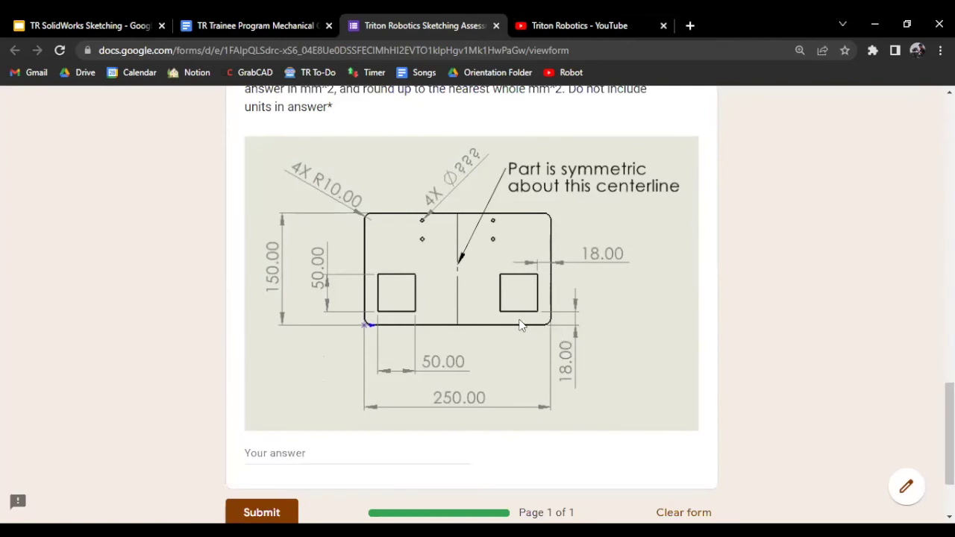
pyautogui.scroll(2, 520, 330)
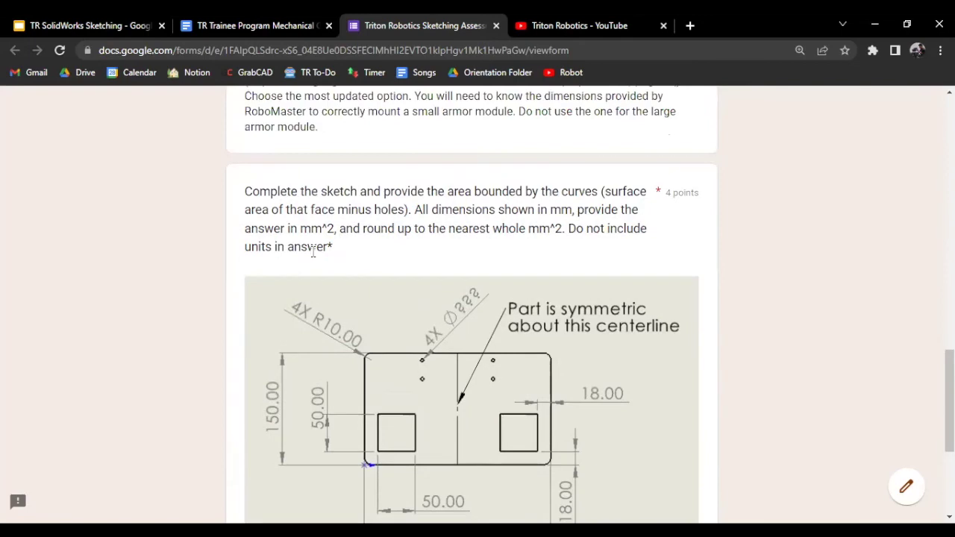
pyautogui.scroll(-4, 320, 255)
pyautogui.scroll(20, 220, 278)
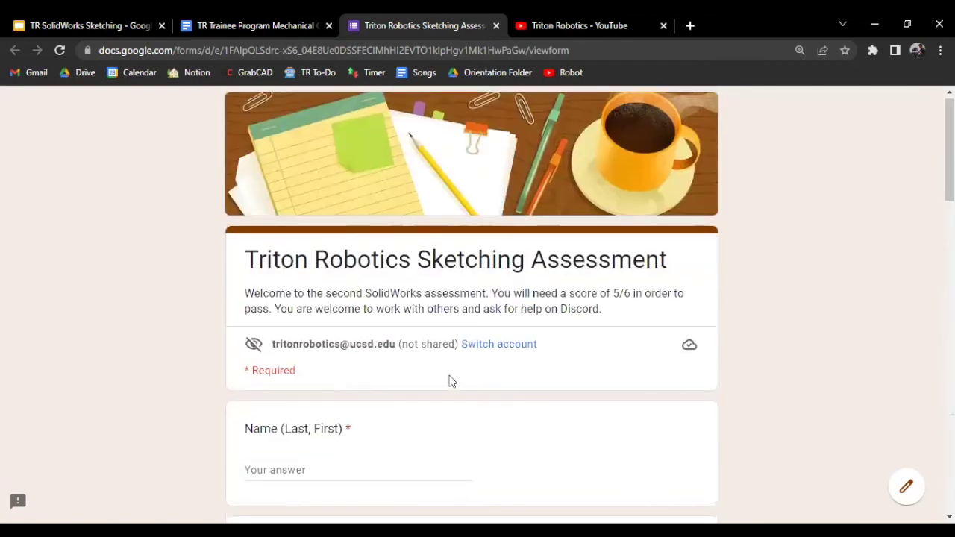
pyautogui.scroll(-4, 251, 352)
pyautogui.scroll(-14, 248, 348)
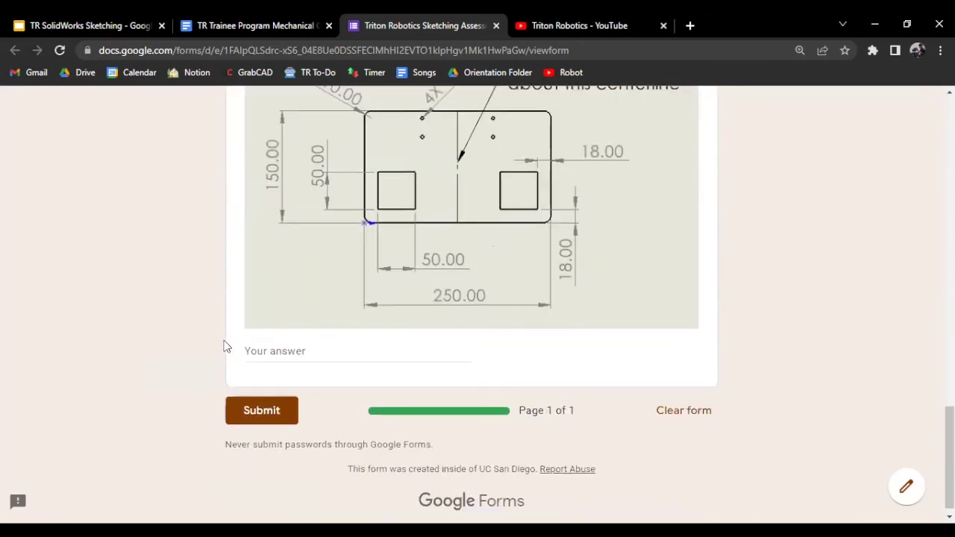
pyautogui.scroll(8, 226, 346)
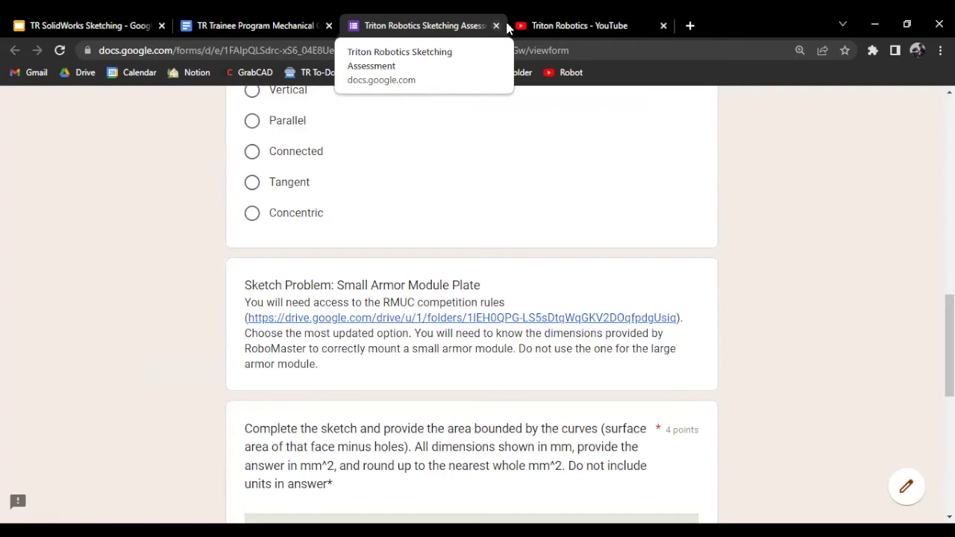
pyautogui.scroll(10, 496, 279)
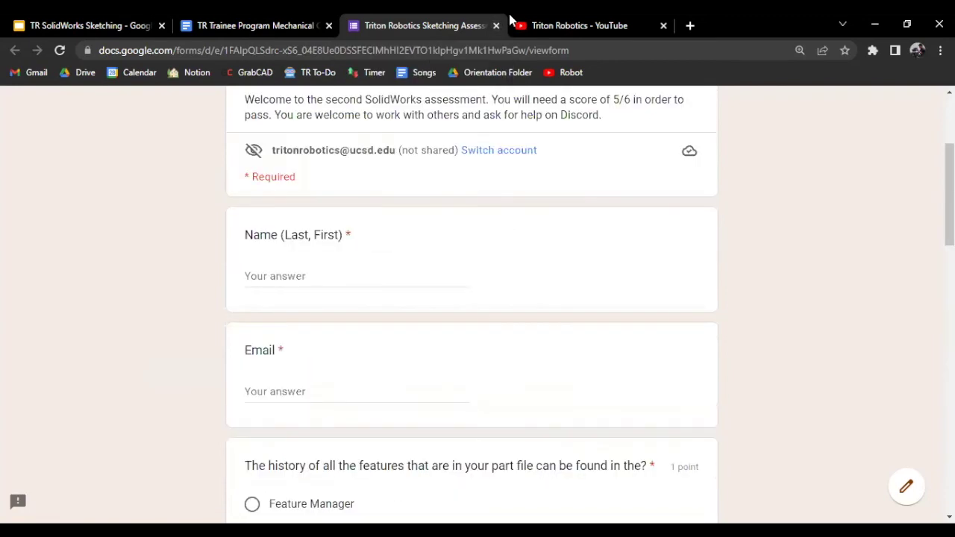
pyautogui.click(496, 25)
pyautogui.click(396, 26)
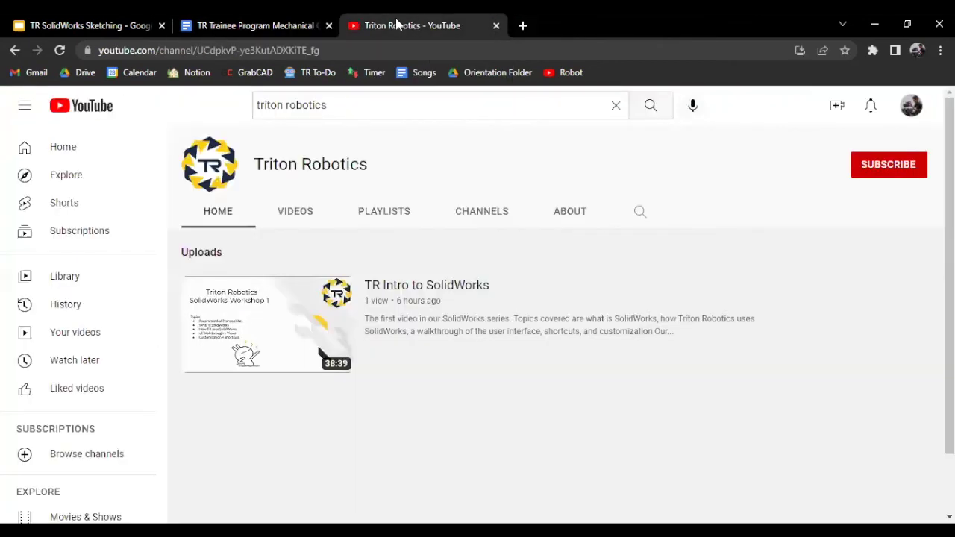
# - Move past the Trainee Program and Sketching slides tabs to SOLIDWORKS and select Cut-Extrude1 on Part1
pyautogui.click(252, 23)
pyautogui.click(123, 22)
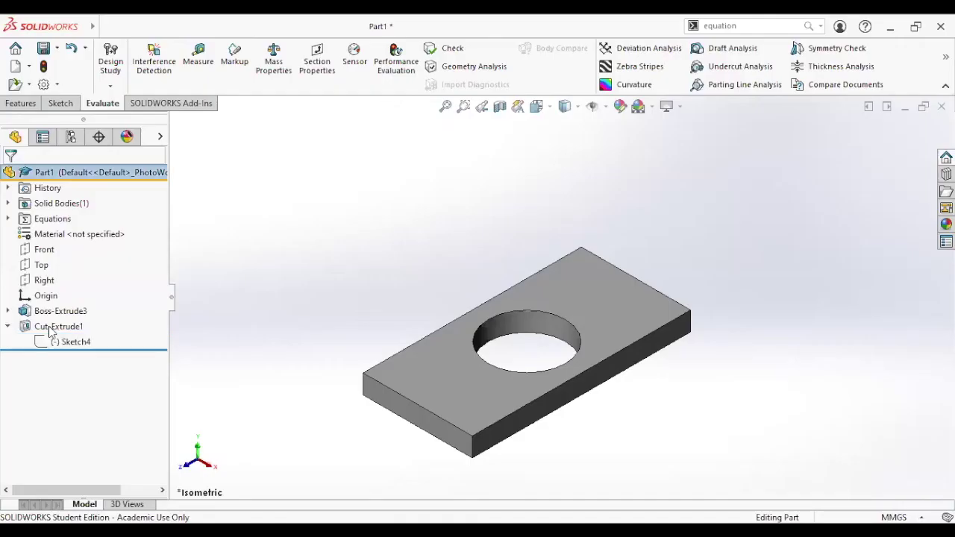
pyautogui.click(49, 331)
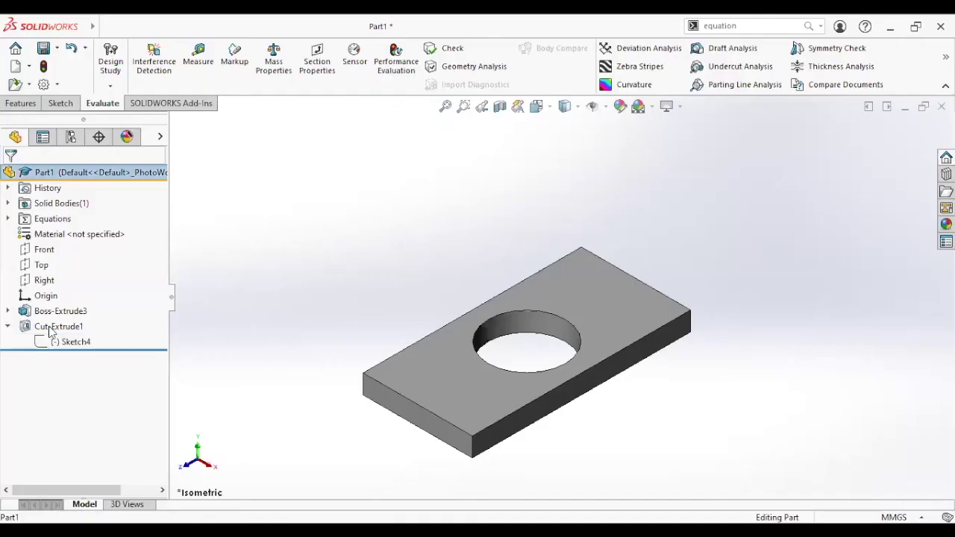
# - Delete Cut-Extrude1 and its leftover Sketch4 so Part1 is a plain block
pyautogui.press('Delete')
pyautogui.click(564, 205)
pyautogui.rightClick(71, 329)
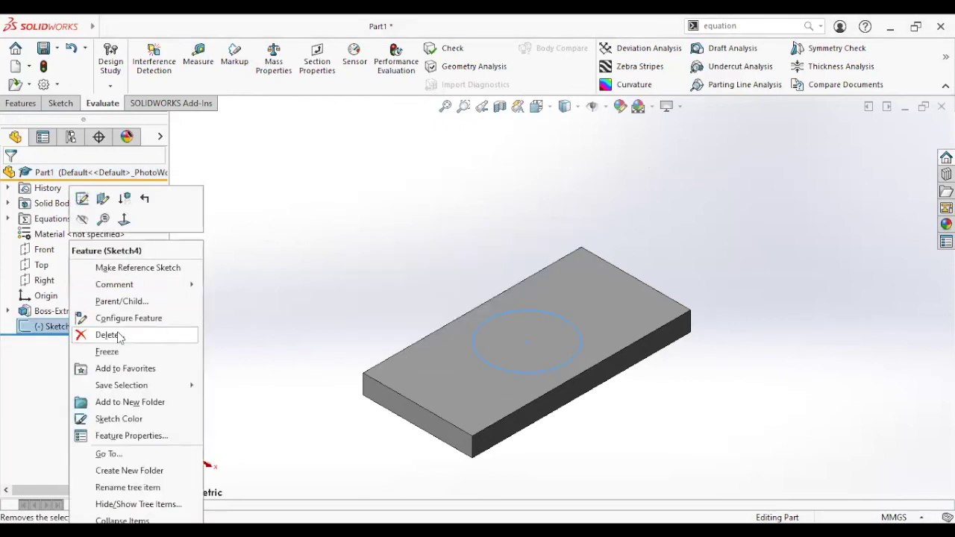
pyautogui.press('Return')
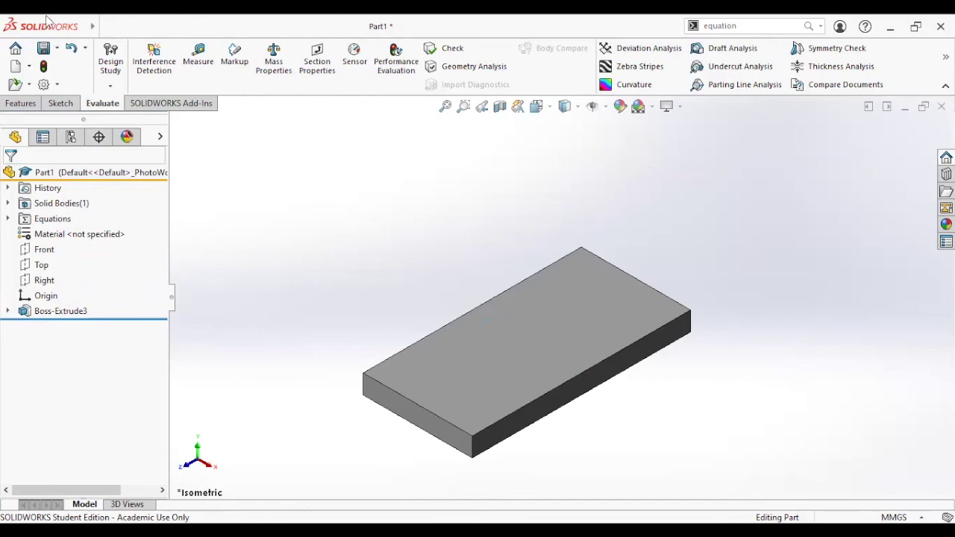
# - Save Part1 and bring up the new-document options
pyautogui.click(44, 48)
pyautogui.click(104, 28)
pyautogui.click(29, 68)
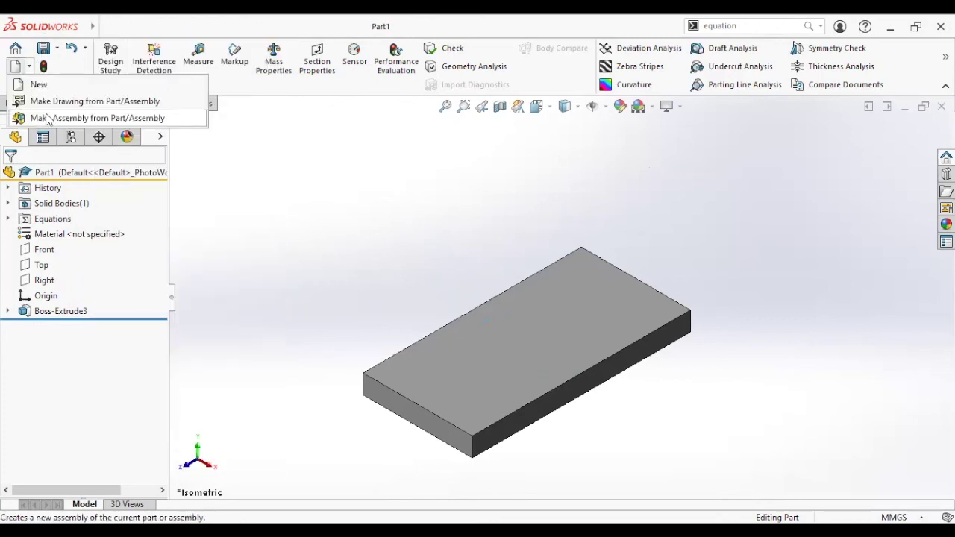
# - Make a new assembly from Part1 and place the block in Assem1
pyautogui.click(46, 117)
pyautogui.click(523, 428)
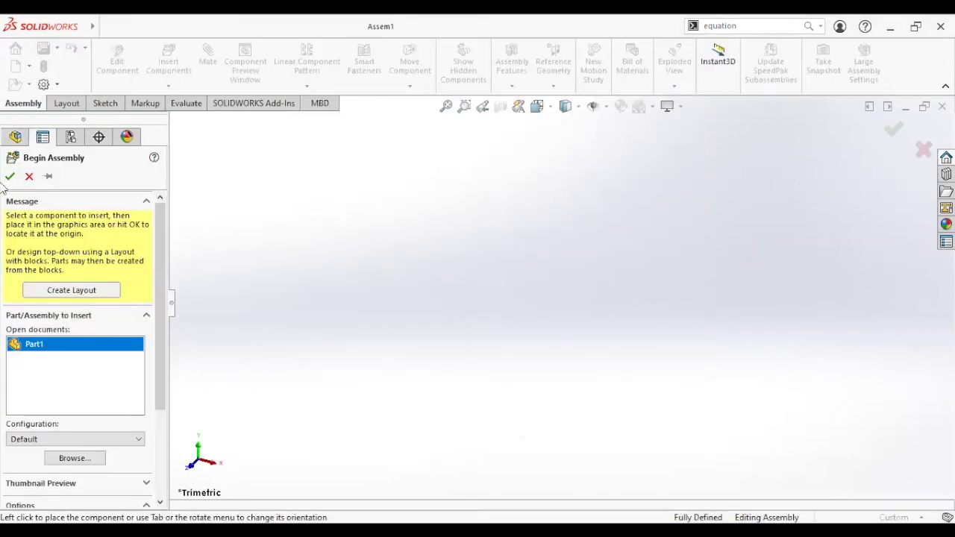
pyautogui.click(499, 324)
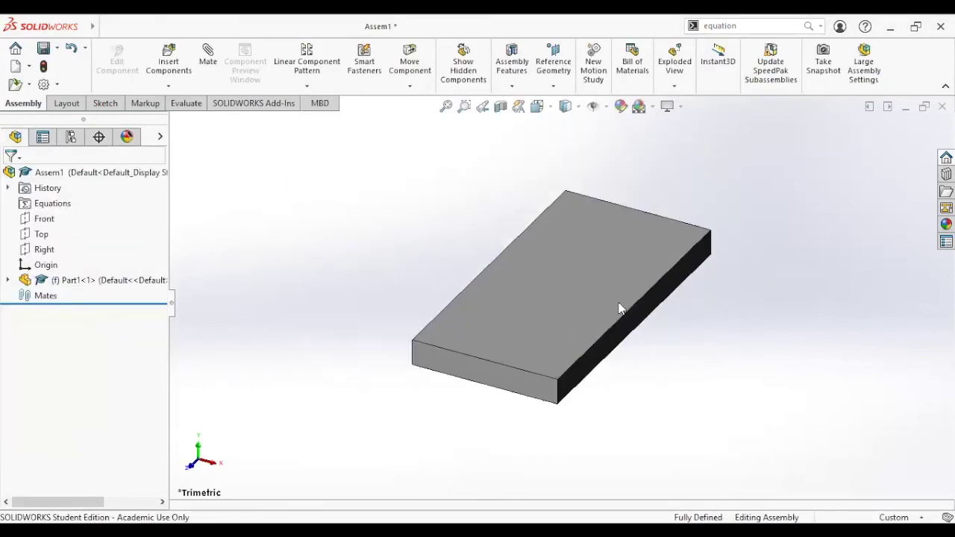
pyautogui.scroll(-3, 520, 282)
pyautogui.scroll(3, 520, 282)
# - Insert the Large Armor Plate Assembly from RoboMaster Electronics/Large Armor Module
pyautogui.click(169, 60)
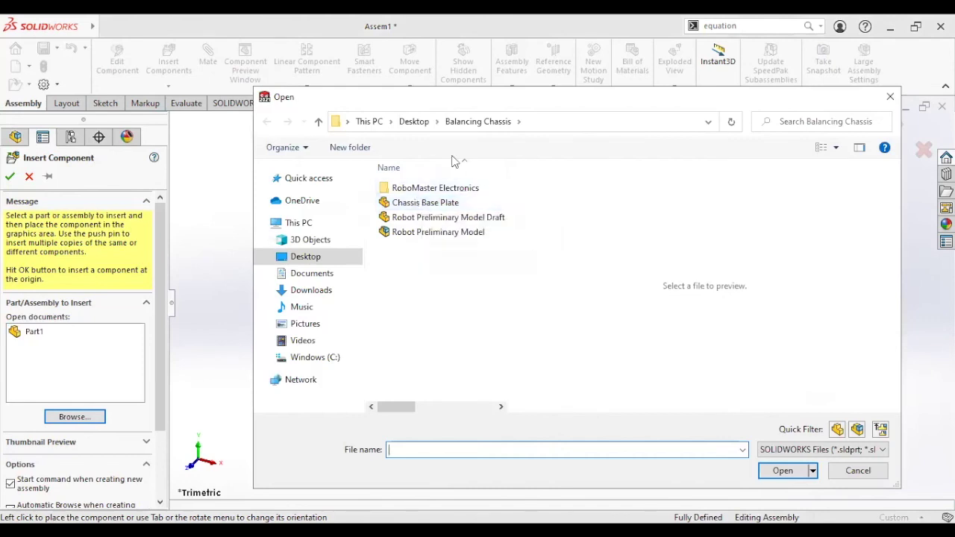
pyautogui.doubleClick(465, 189)
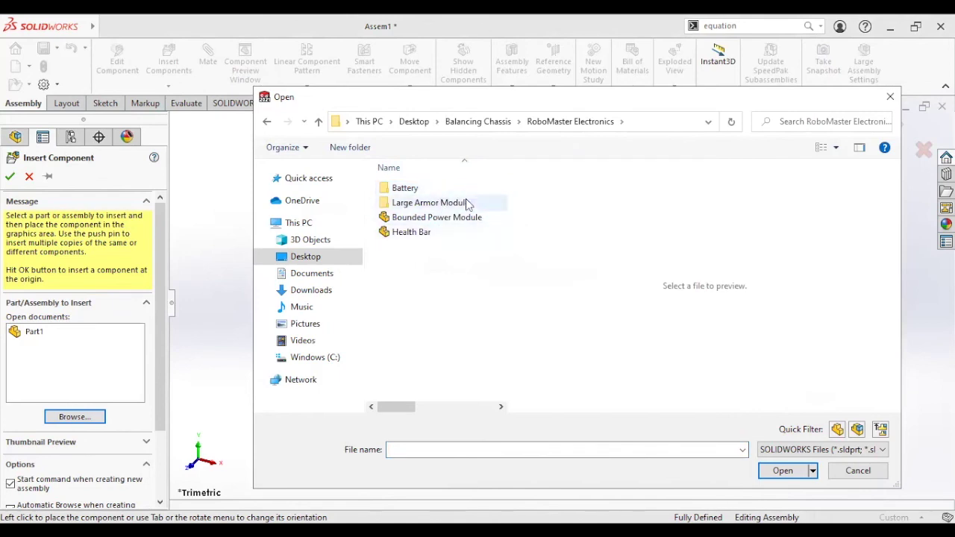
pyautogui.doubleClick(467, 200)
pyautogui.click(444, 203)
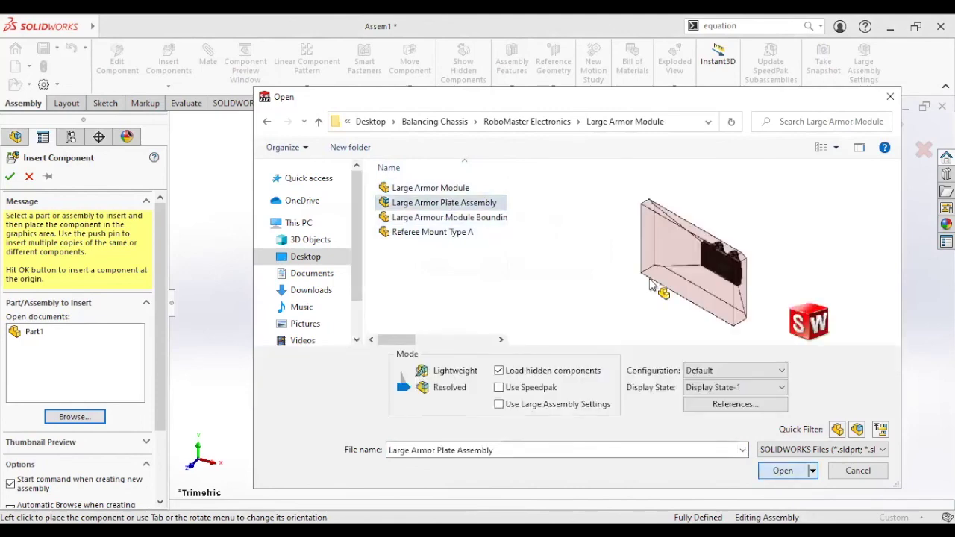
pyautogui.click(776, 471)
pyautogui.scroll(-2, 582, 265)
pyautogui.scroll(2, 552, 264)
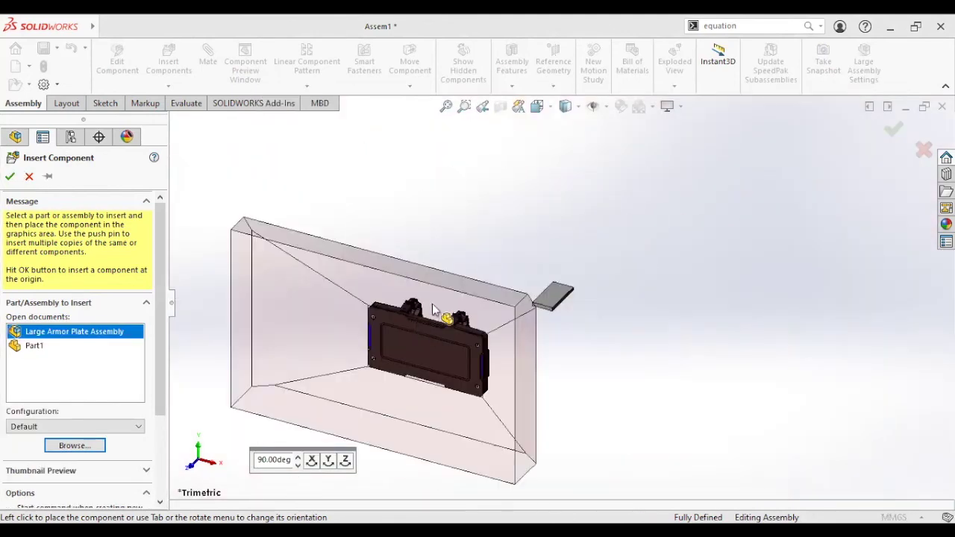
# - Place the Large Armor Plate Assembly in the scene and orbit around the bracket
pyautogui.click(528, 293)
pyautogui.moveTo(624, 328); pyautogui.dragTo(534, 354, button='middle')
pyautogui.scroll(-5, 534, 355)
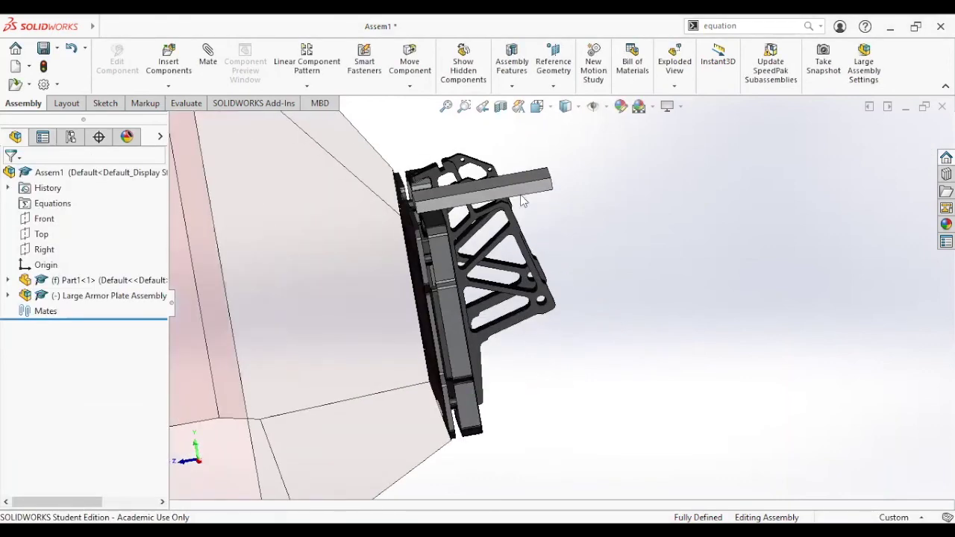
pyautogui.moveTo(522, 208); pyautogui.dragTo(491, 202, button='middle')
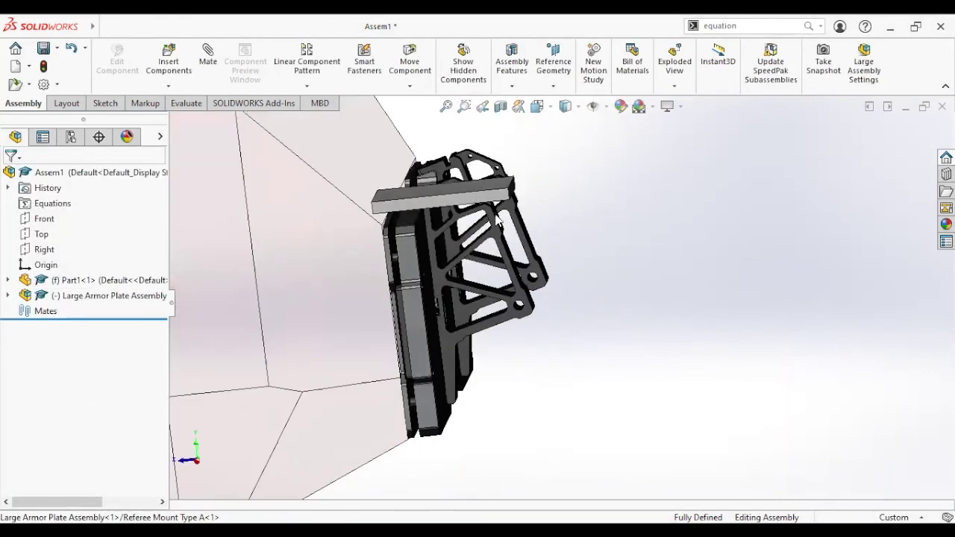
pyautogui.moveTo(507, 217); pyautogui.dragTo(444, 221)
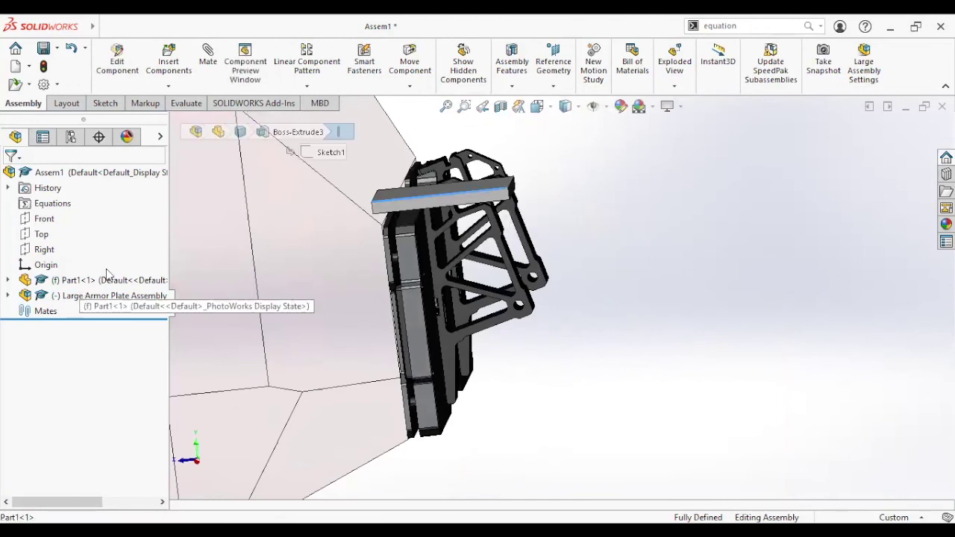
# - Drag Part1 off the armor bracket and orbit to view the plate frame
pyautogui.moveTo(483, 196); pyautogui.dragTo(496, 383)
pyautogui.moveTo(497, 384); pyautogui.dragTo(507, 246, button='middle')
pyautogui.scroll(-5, 508, 246)
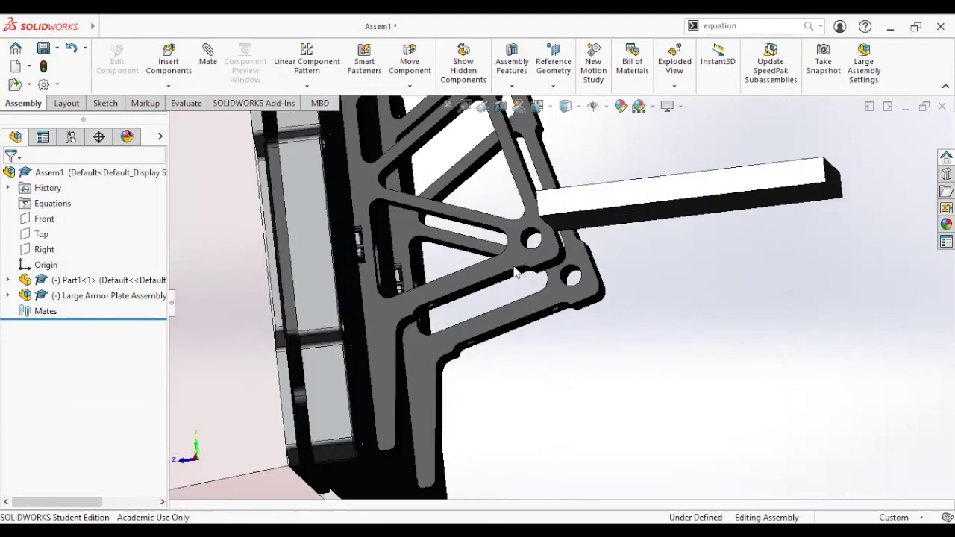
pyautogui.scroll(4, 571, 287)
pyautogui.moveTo(571, 286); pyautogui.dragTo(478, 246, button='middle')
pyautogui.scroll(-6, 469, 242)
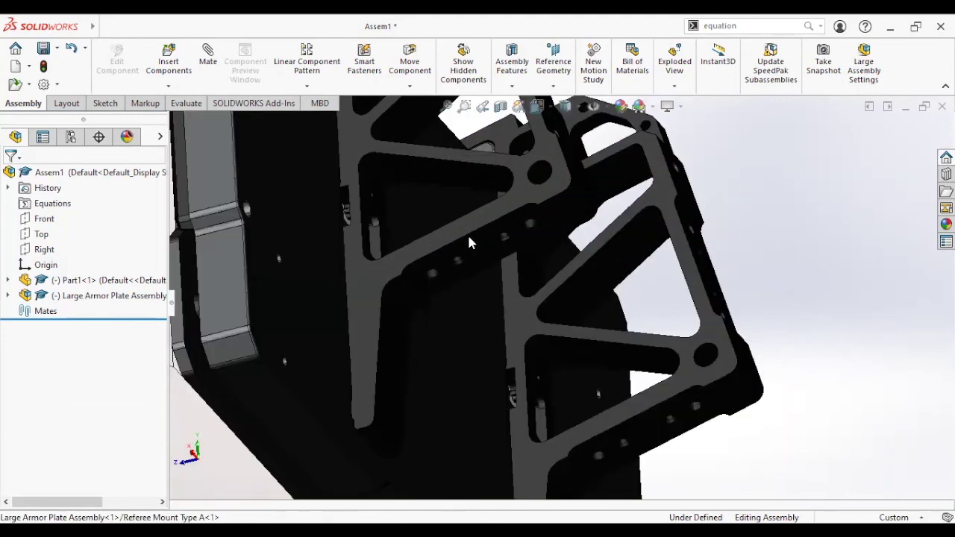
pyautogui.scroll(-4, 468, 242)
pyautogui.moveTo(455, 273); pyautogui.dragTo(442, 361, button='middle')
pyautogui.scroll(-5, 442, 360)
# - Inspect a mount hole face on the plate frame from several angles
pyautogui.click(478, 393)
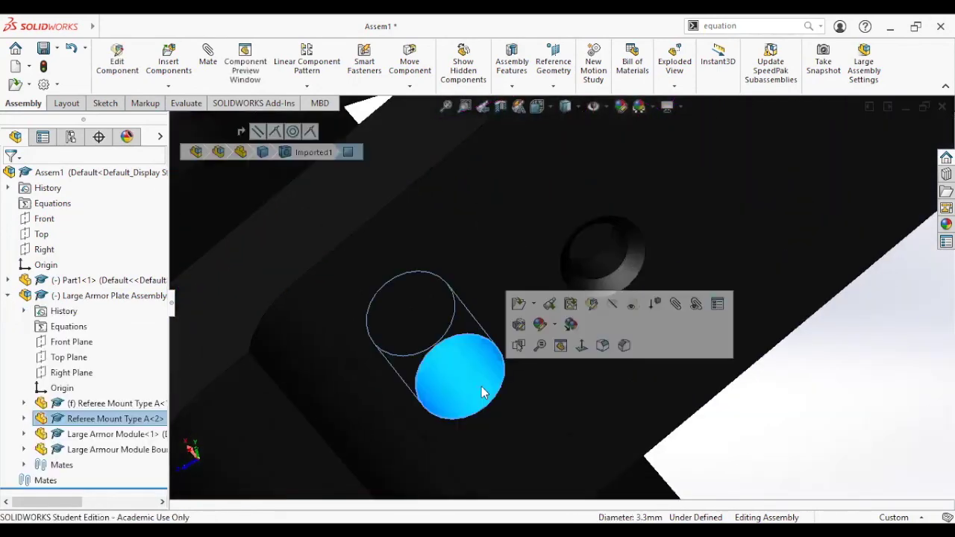
pyautogui.scroll(4, 545, 345)
pyautogui.moveTo(545, 344); pyautogui.dragTo(619, 335, button='middle')
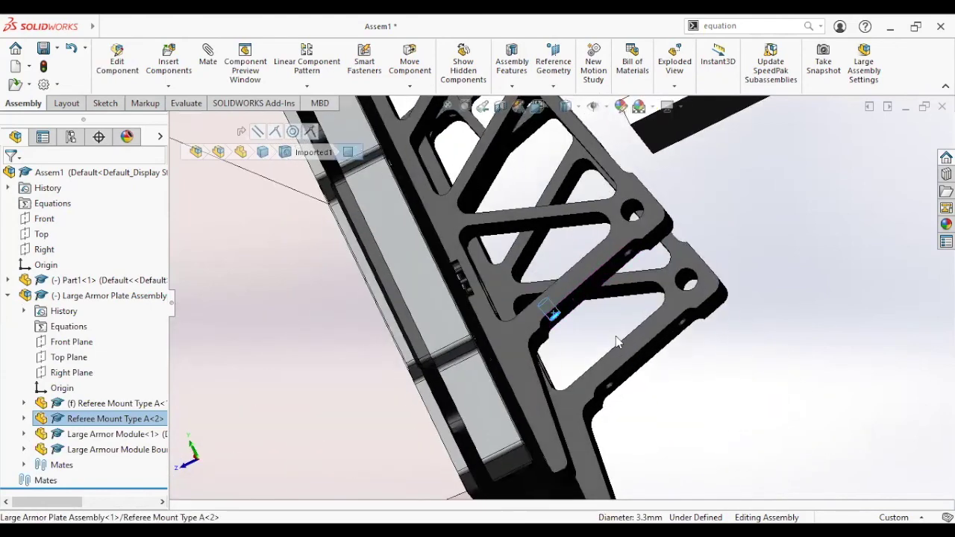
pyautogui.click(608, 337)
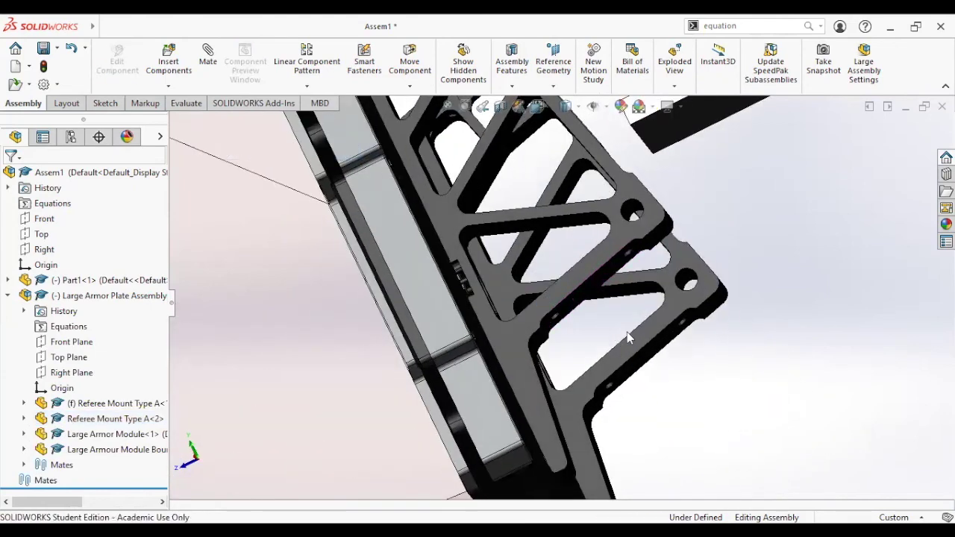
pyautogui.scroll(5, 627, 332)
pyautogui.scroll(-2, 578, 267)
pyautogui.moveTo(578, 266); pyautogui.dragTo(630, 310, button='middle')
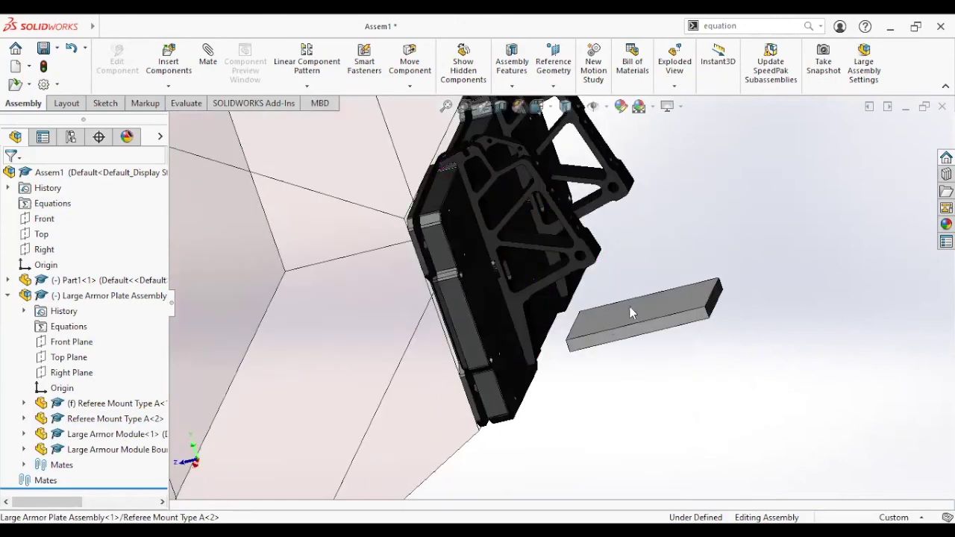
# - Drag Part1 down until it sits tight against the black bracket's lower edge
pyautogui.moveTo(640, 285); pyautogui.dragTo(639, 329)
pyautogui.moveTo(639, 329); pyautogui.dragTo(610, 268, button='middle')
pyautogui.moveTo(610, 268); pyautogui.dragTo(622, 295)
pyautogui.moveTo(622, 295); pyautogui.dragTo(596, 362, button='middle')
pyautogui.click(597, 364)
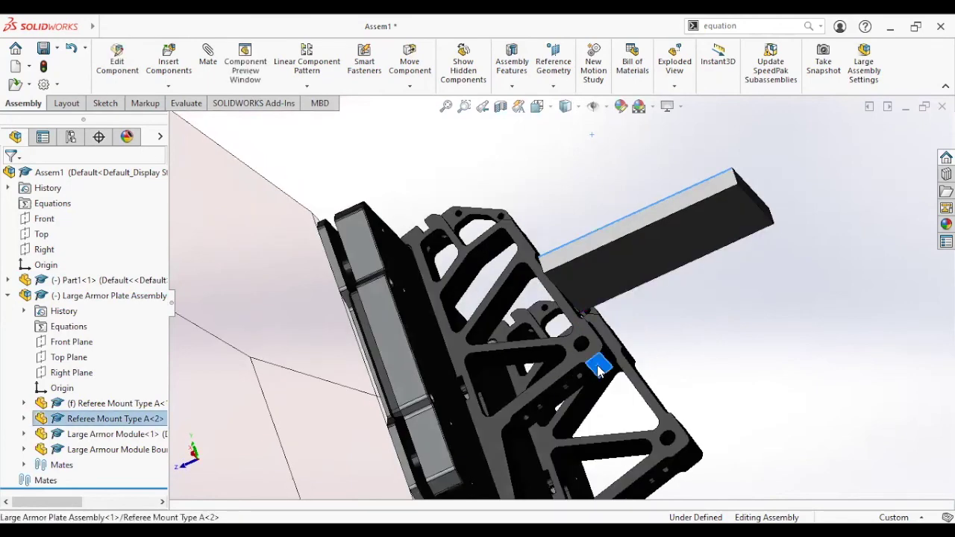
pyautogui.moveTo(635, 361); pyautogui.dragTo(625, 306, button='middle')
pyautogui.moveTo(625, 306); pyautogui.dragTo(630, 405)
pyautogui.scroll(3, 618, 362)
pyautogui.moveTo(606, 326); pyautogui.dragTo(752, 438, button='middle')
pyautogui.scroll(-6, 610, 366)
pyautogui.moveTo(752, 438); pyautogui.dragTo(813, 355)
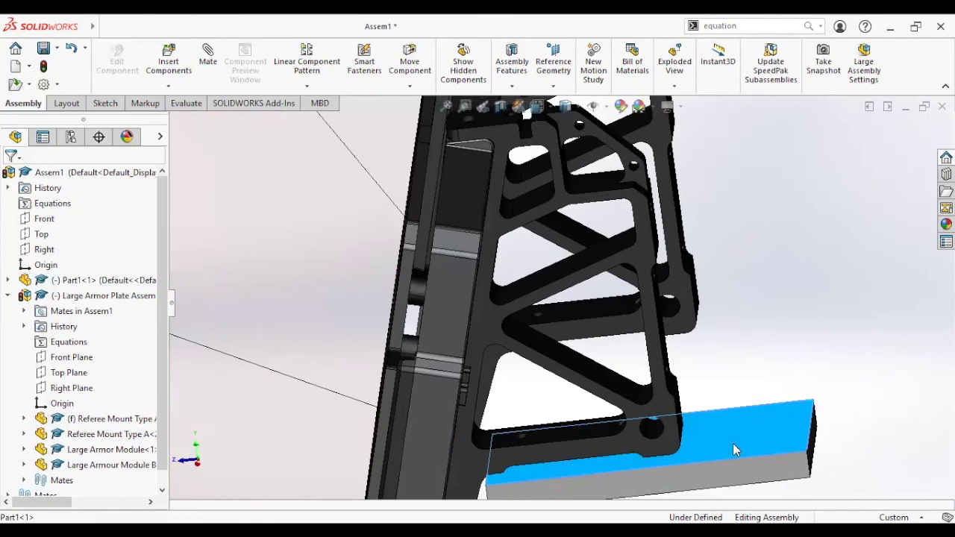
# - Dismiss the warning on the Part1 component and save the assembly
pyautogui.rightClick(733, 443)
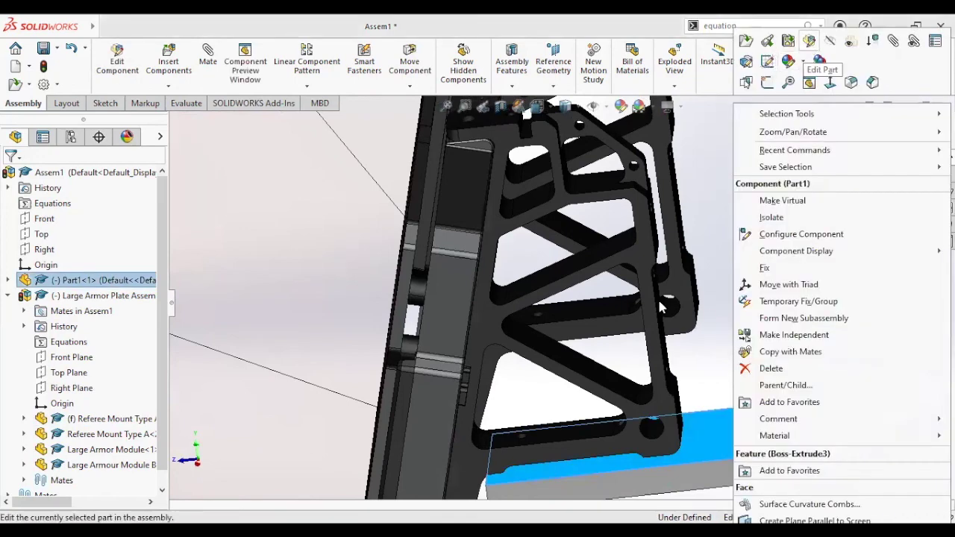
pyautogui.click(563, 282)
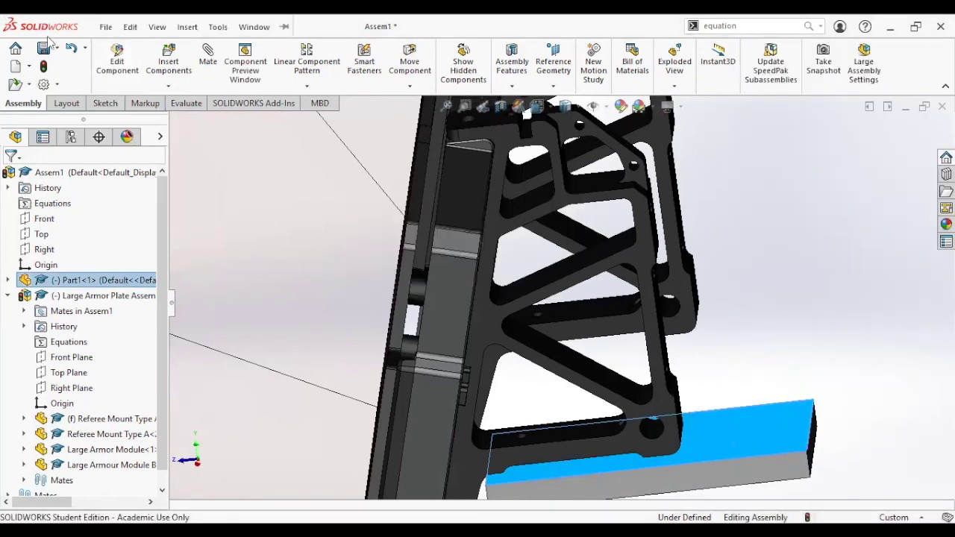
pyautogui.click(42, 52)
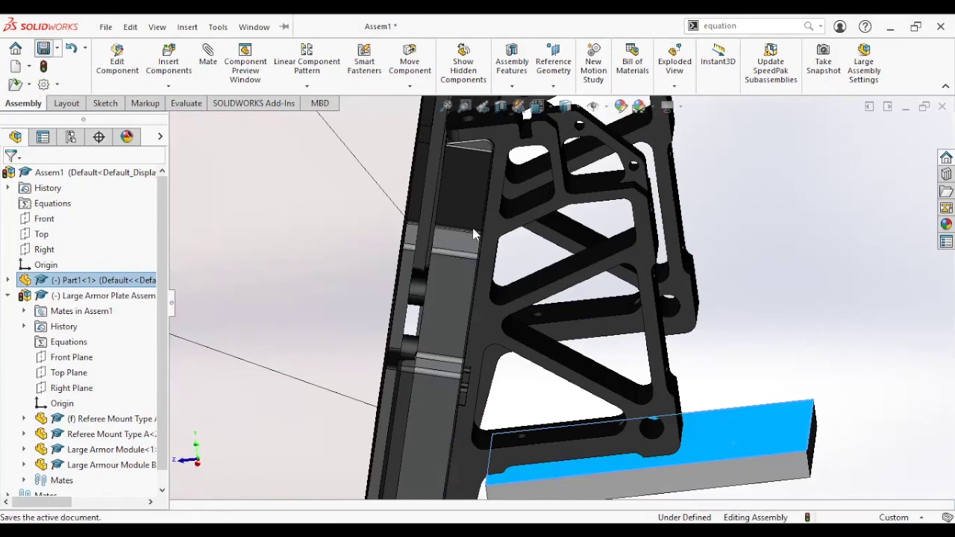
# - Rebuild and save Assem1 into the RoboMaster Electronics folder
pyautogui.click(414, 216)
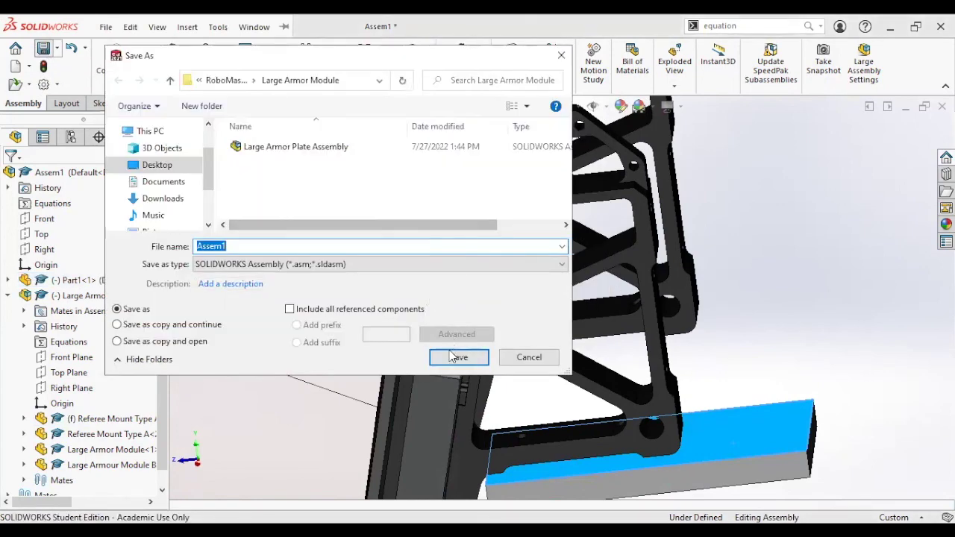
pyautogui.click(233, 80)
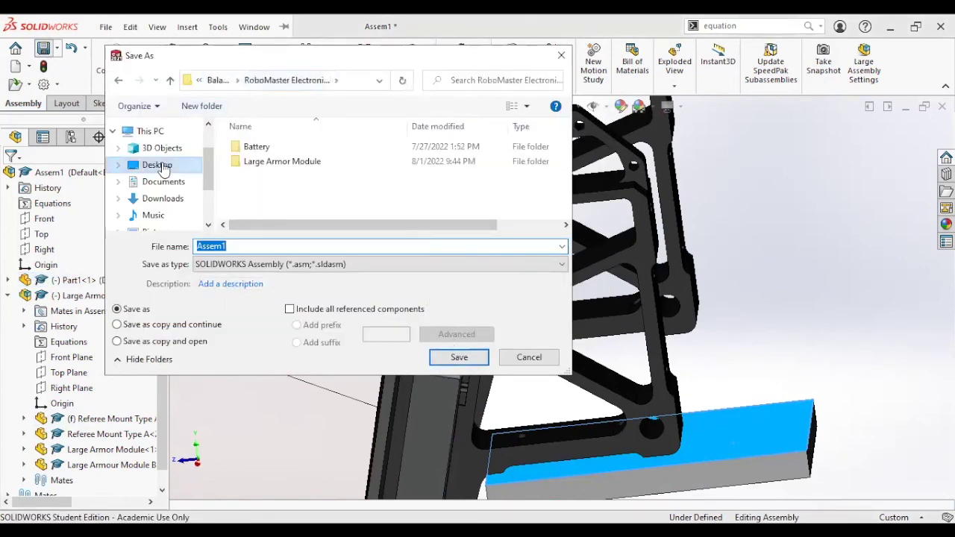
pyautogui.click(162, 166)
pyautogui.click(459, 358)
# - Select the rectangular plate and edit Part1 in context within the assembly
pyautogui.moveTo(720, 408); pyautogui.dragTo(624, 345, button='middle')
pyautogui.click(625, 345)
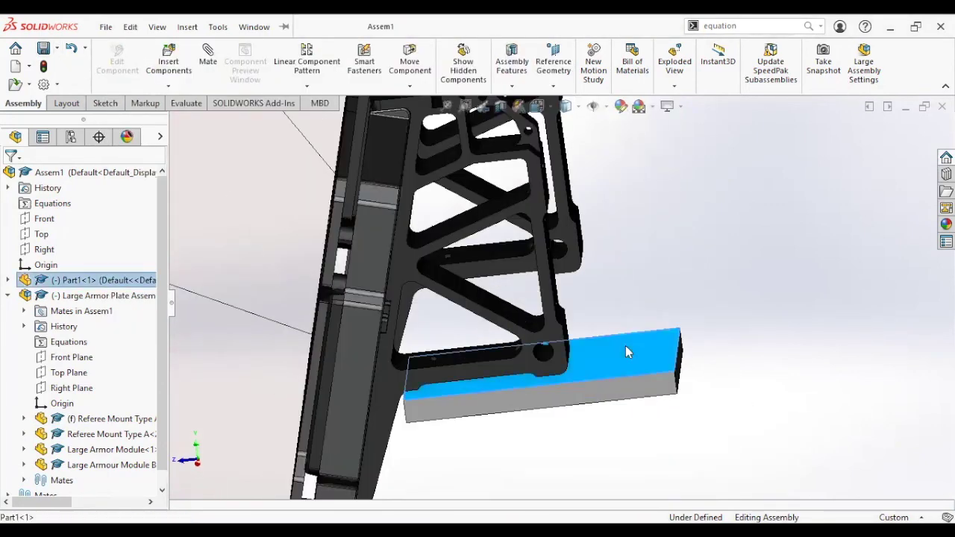
pyautogui.rightClick(625, 346)
pyautogui.click(701, 42)
pyautogui.moveTo(497, 206); pyautogui.dragTo(520, 245, button='middle')
pyautogui.scroll(-3, 573, 255)
# - Sketch on the plate's top face and convert both mount hole edges into circles
pyautogui.rightClick(499, 262)
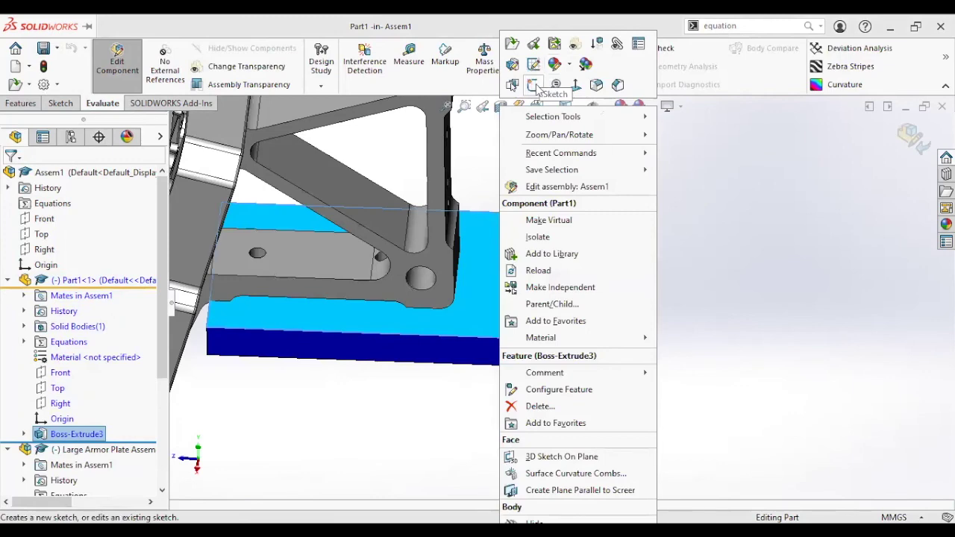
pyautogui.click(533, 85)
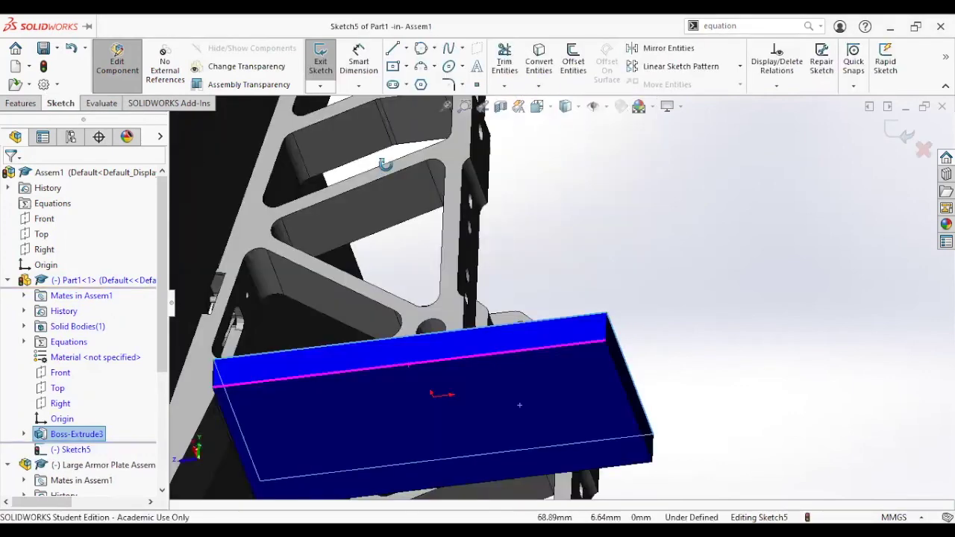
pyautogui.scroll(-5, 305, 268)
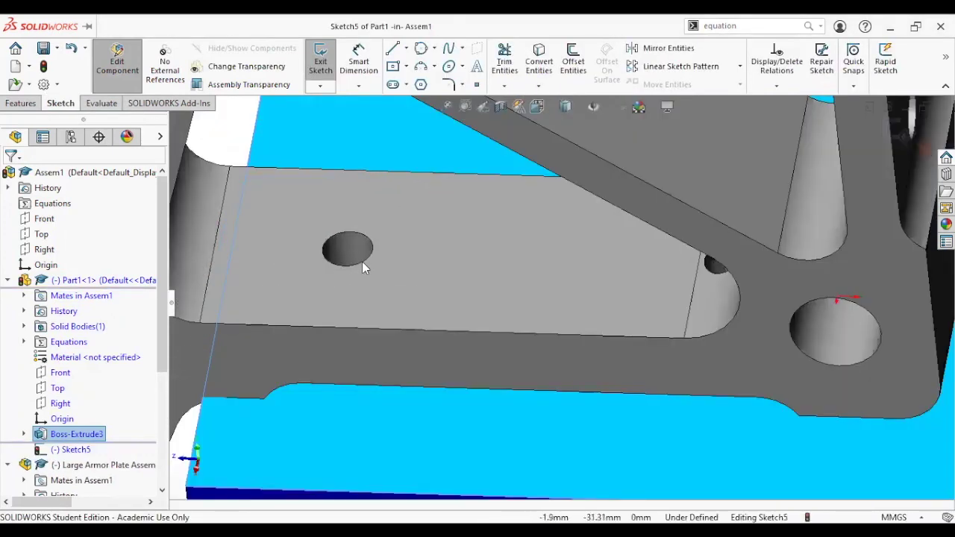
pyautogui.click(362, 261)
pyautogui.scroll(-3, 584, 293)
pyautogui.moveTo(543, 202); pyautogui.dragTo(612, 181, button='middle')
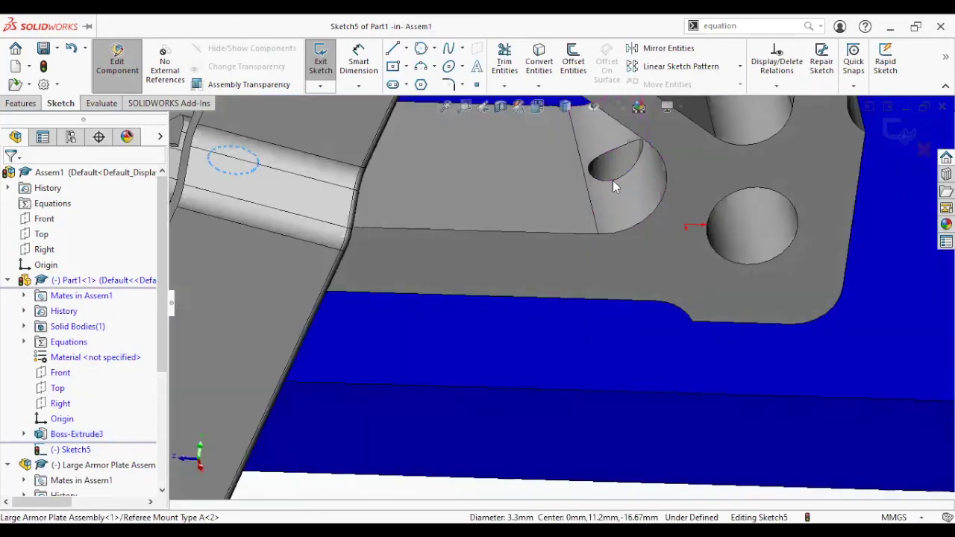
pyautogui.keyDown('ctrl'); pyautogui.click(613, 180); pyautogui.keyUp('ctrl')
pyautogui.click(539, 63)
pyautogui.moveTo(477, 298)
pyautogui.mouseDown(button='middle')
pyautogui.moveTo(531, 336)
pyautogui.moveTo(390, 217)
pyautogui.mouseUp(button='middle')
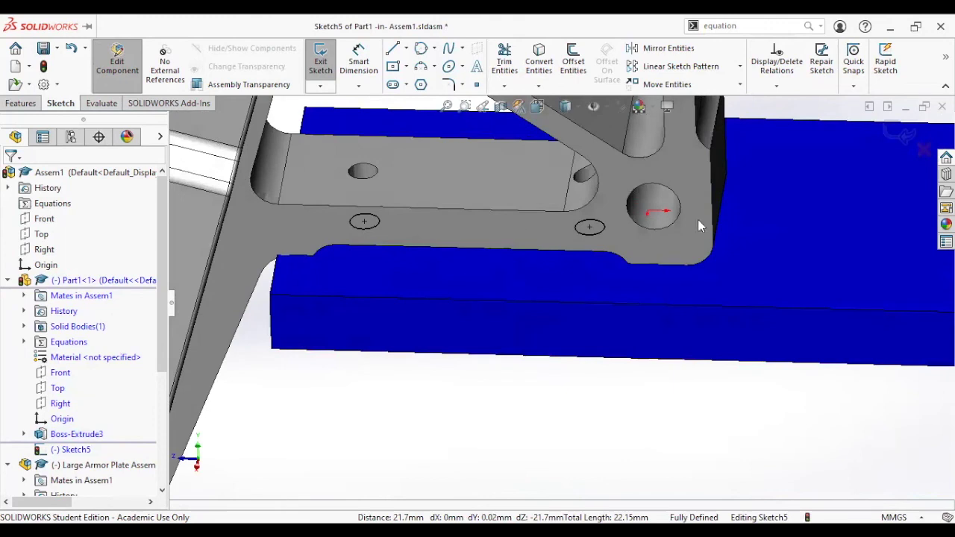
# - Extrude-cut the two circles deeper through the plate and return to the assembly
pyautogui.click(21, 103)
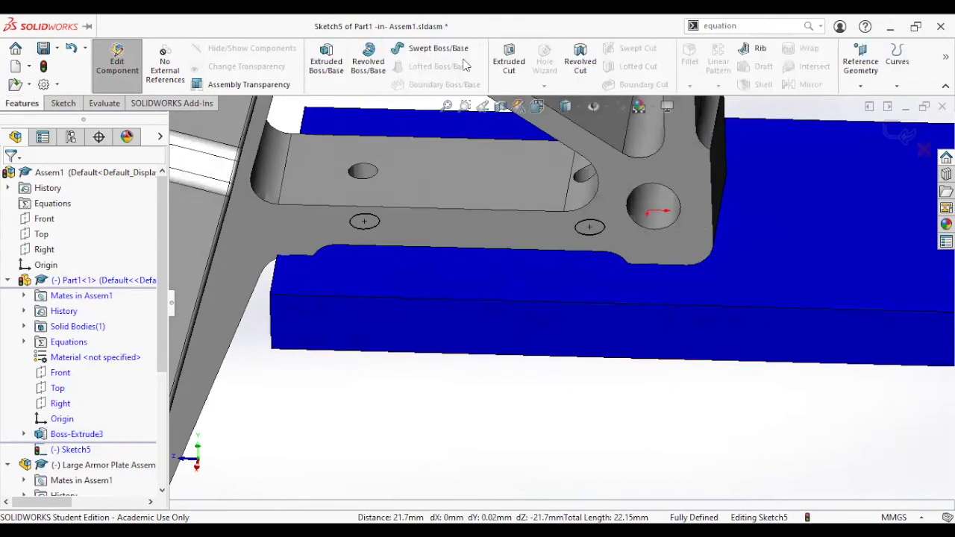
pyautogui.click(509, 63)
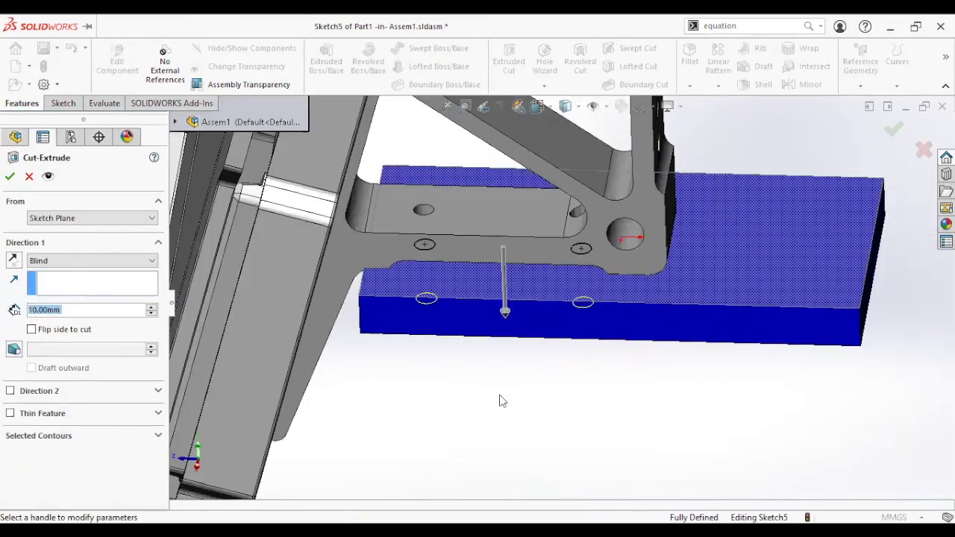
pyautogui.moveTo(502, 315); pyautogui.dragTo(509, 460)
pyautogui.click(509, 460)
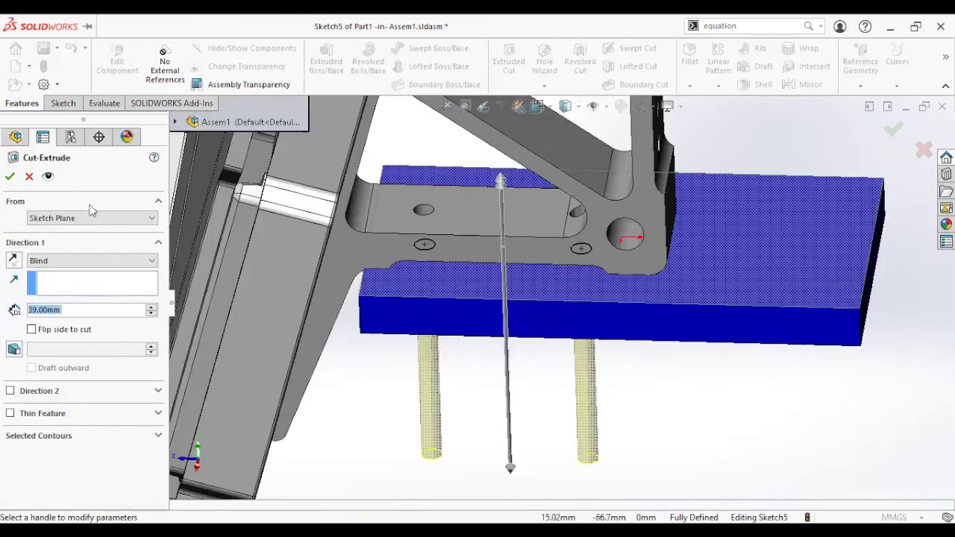
pyautogui.click(9, 176)
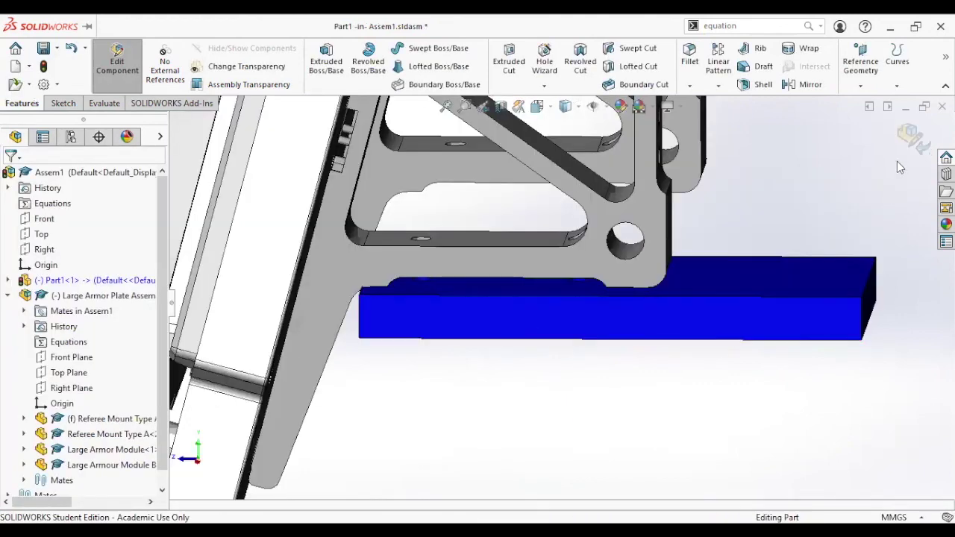
pyautogui.click(895, 131)
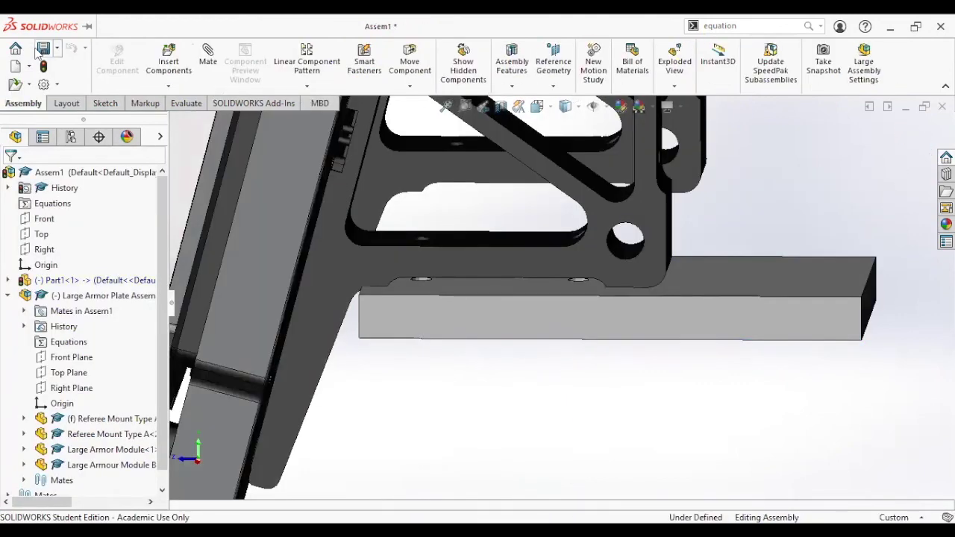
# - Save the assembly with the modified Part1, then orbit to check the plate
pyautogui.click(44, 47)
pyautogui.press('Return')
pyautogui.moveTo(460, 279); pyautogui.dragTo(440, 309, button='middle')
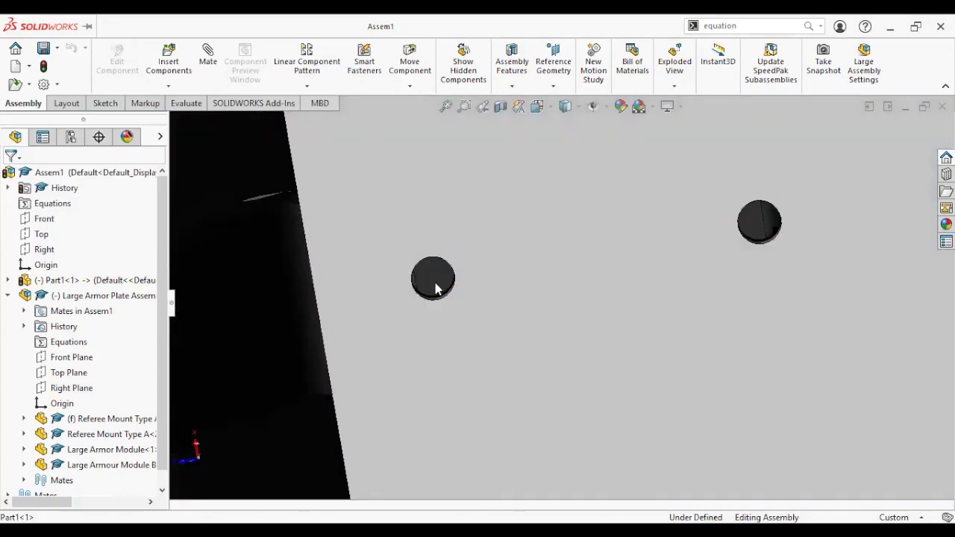
pyautogui.scroll(5, 812, 270)
pyautogui.moveTo(812, 271); pyautogui.dragTo(626, 194, button='middle')
pyautogui.moveTo(675, 245); pyautogui.dragTo(613, 318, button='middle')
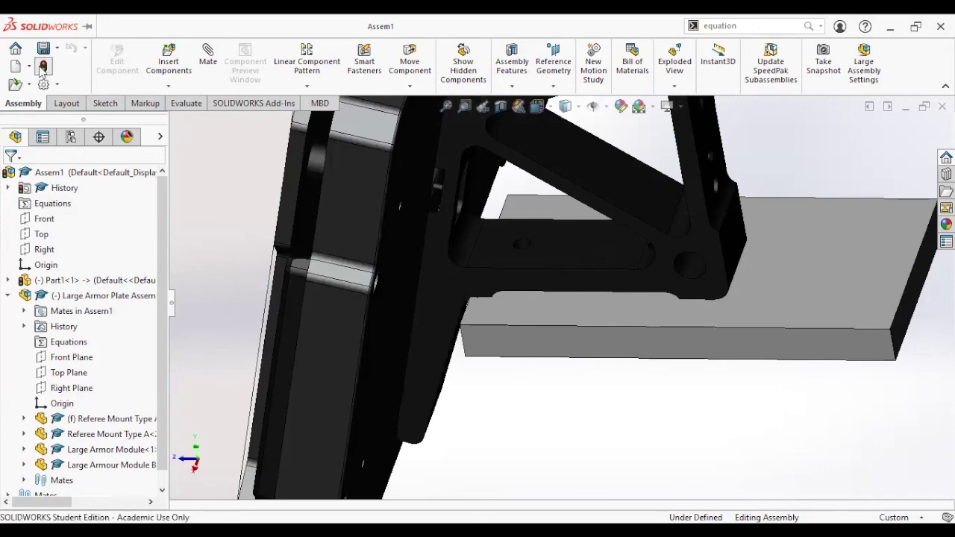
# - Inspect the whole translucent armor plate and save the assembly again
pyautogui.moveTo(590, 301); pyautogui.dragTo(431, 200, button='middle')
pyautogui.scroll(5, 563, 267)
pyautogui.click(431, 200)
pyautogui.moveTo(587, 320); pyautogui.dragTo(574, 373, button='middle')
pyautogui.scroll(-5, 558, 319)
pyautogui.click(43, 48)
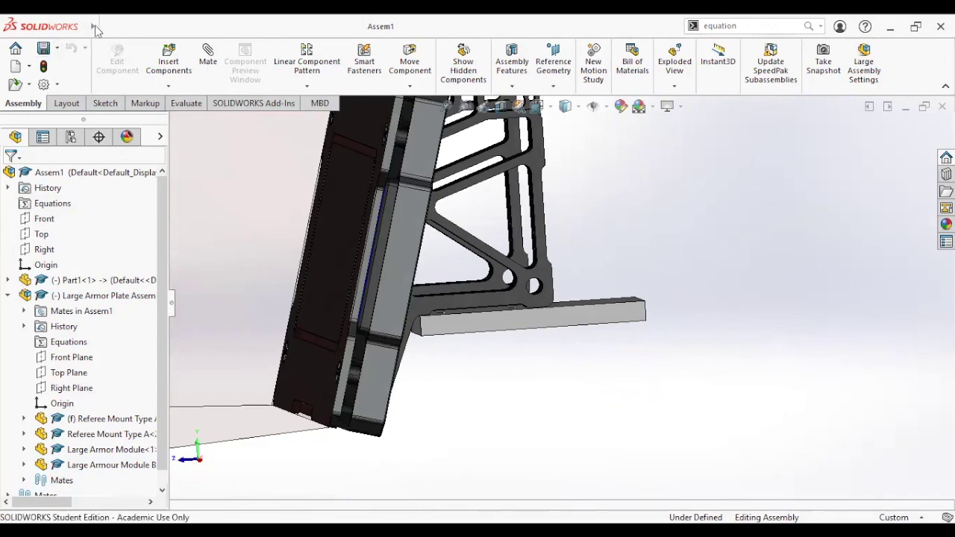
pyautogui.click(105, 27)
# - Close the assembly, leaving Part1 open with its two holes
pyautogui.click(127, 117)
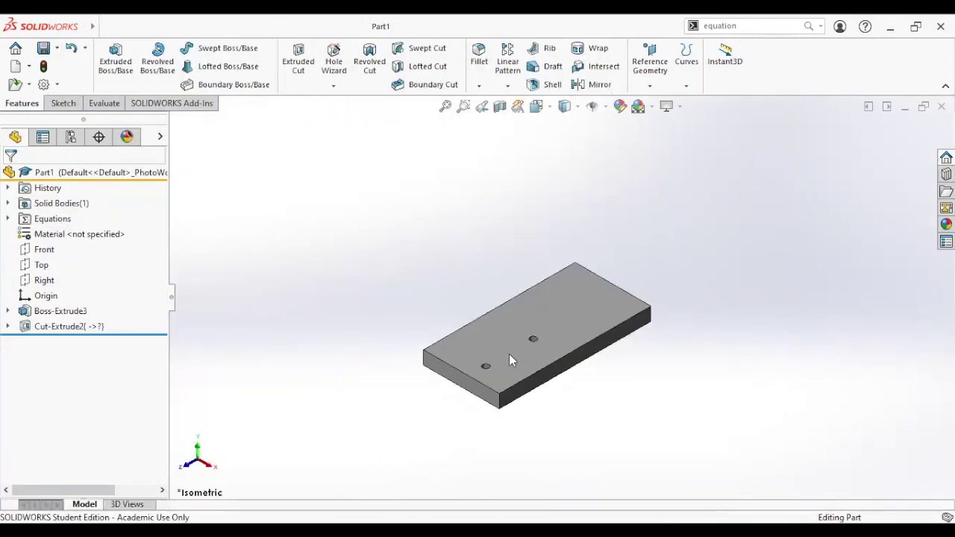
pyautogui.scroll(-5, 512, 355)
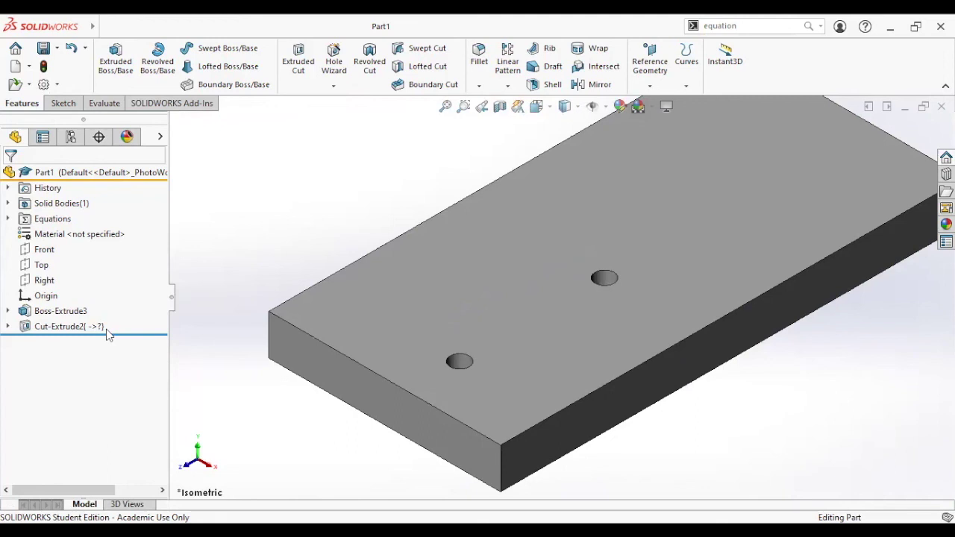
pyautogui.scroll(4, 543, 311)
pyautogui.scroll(-3, 554, 311)
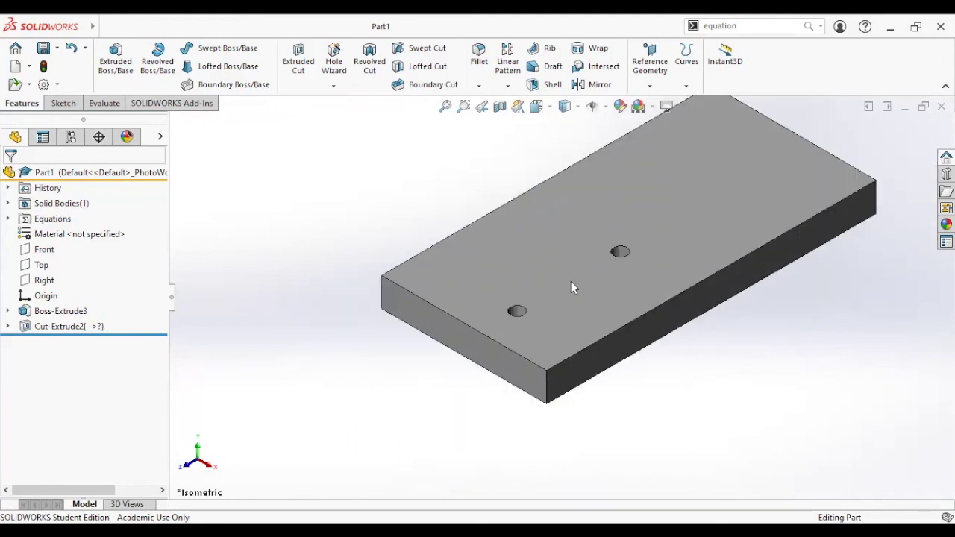
pyautogui.keyDown('ctrl'); pyautogui.moveTo(561, 264); pyautogui.dragTo(419, 294, button='middle'); pyautogui.keyUp('ctrl')
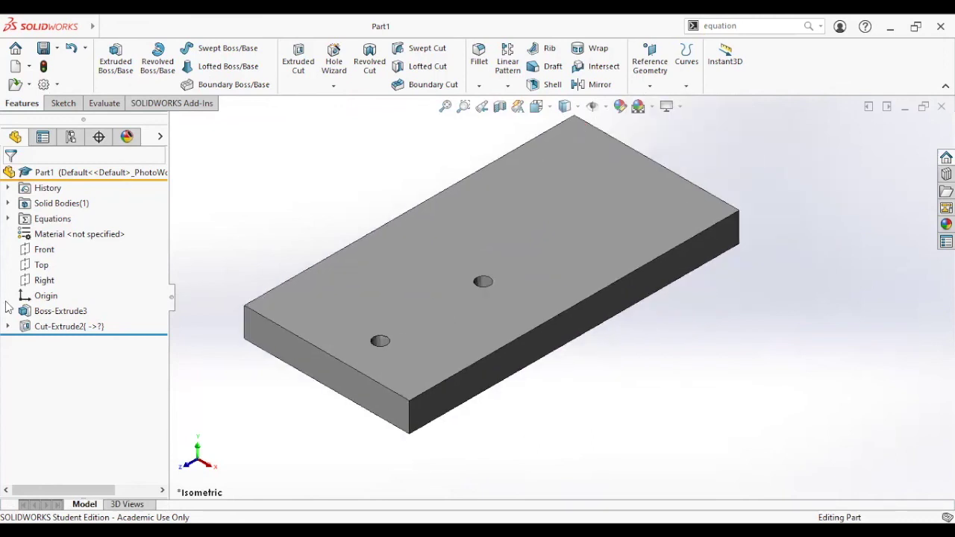
# - Roll Part1 back above Cut-Extrude2 and forward past Sketch5 again
pyautogui.click(8, 326)
pyautogui.click(67, 326)
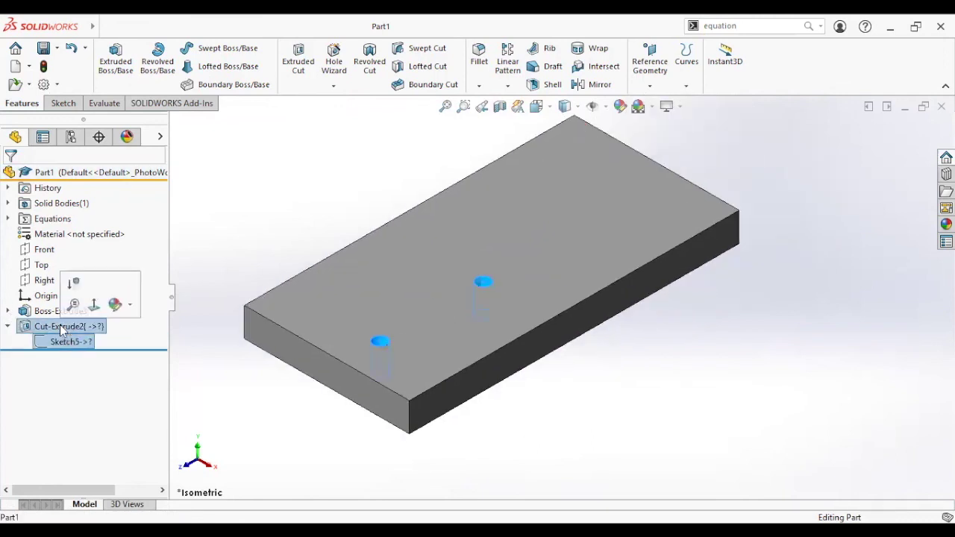
pyautogui.click(253, 406)
pyautogui.click(69, 342)
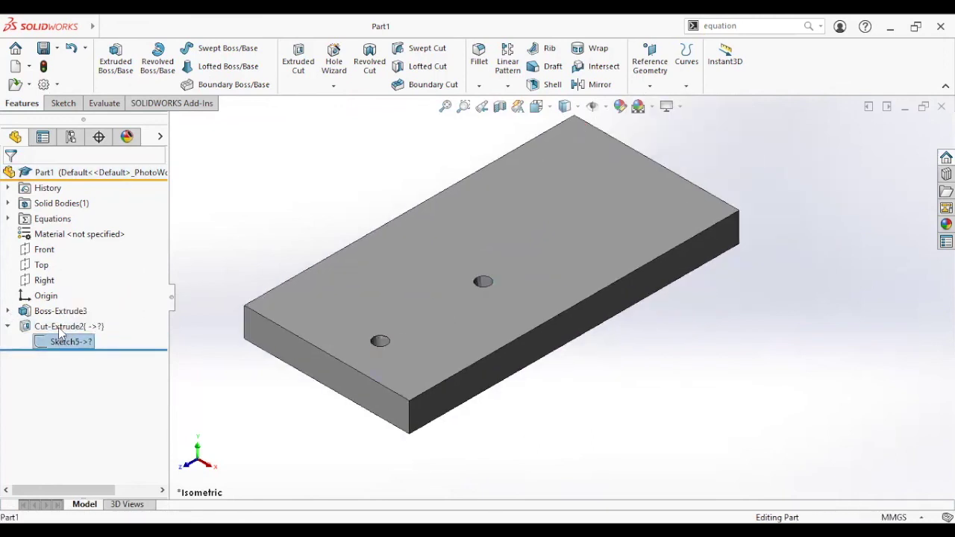
pyautogui.moveTo(85, 348); pyautogui.dragTo(88, 319)
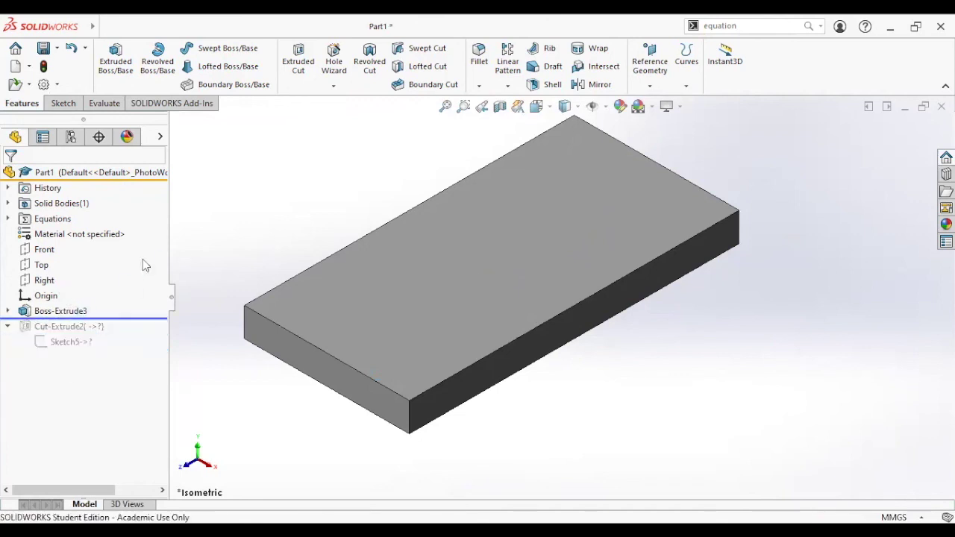
pyautogui.moveTo(130, 319)
pyautogui.mouseDown()
pyautogui.moveTo(136, 350)
pyautogui.moveTo(125, 355)
pyautogui.mouseUp()
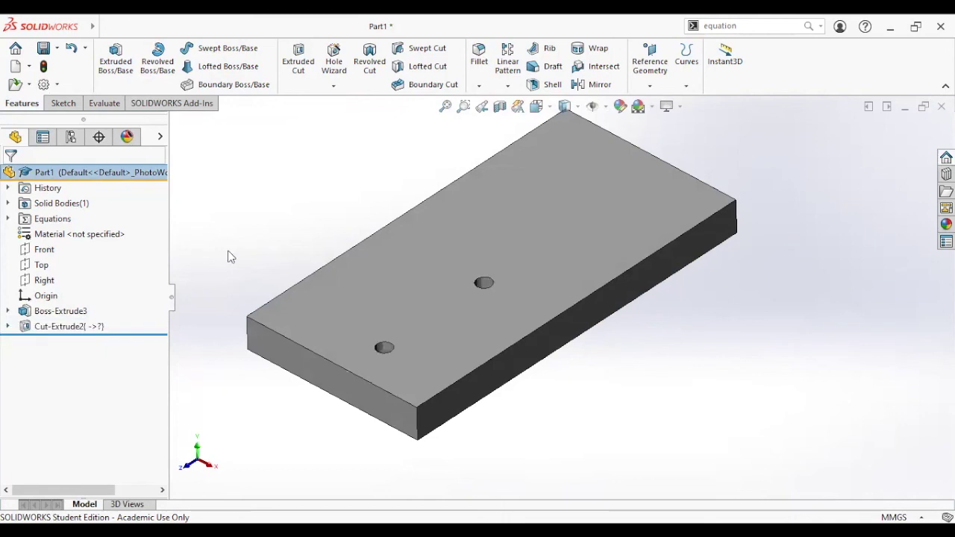
# - Save Part1 in isometric view and bring up the Open file dialog
pyautogui.click(43, 47)
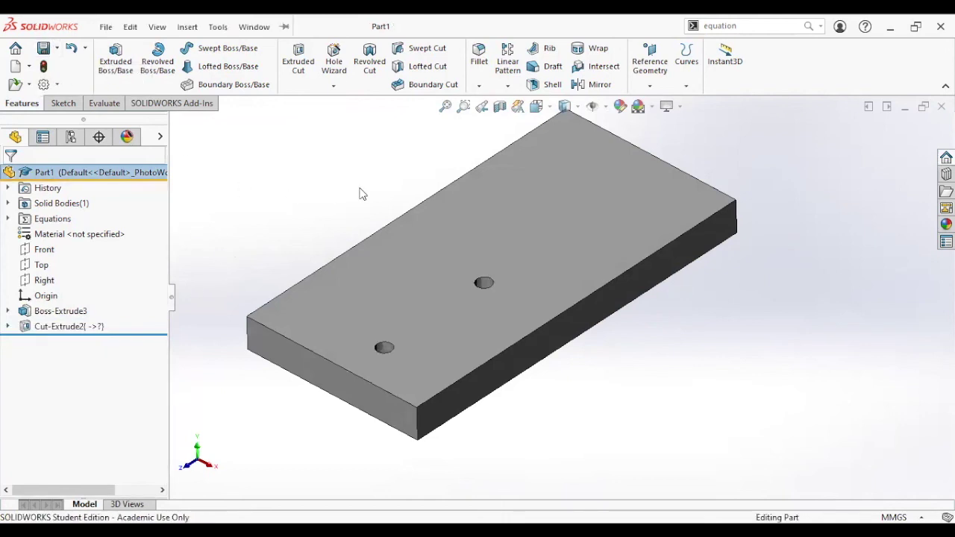
pyautogui.hotkey('ctrl', '7')
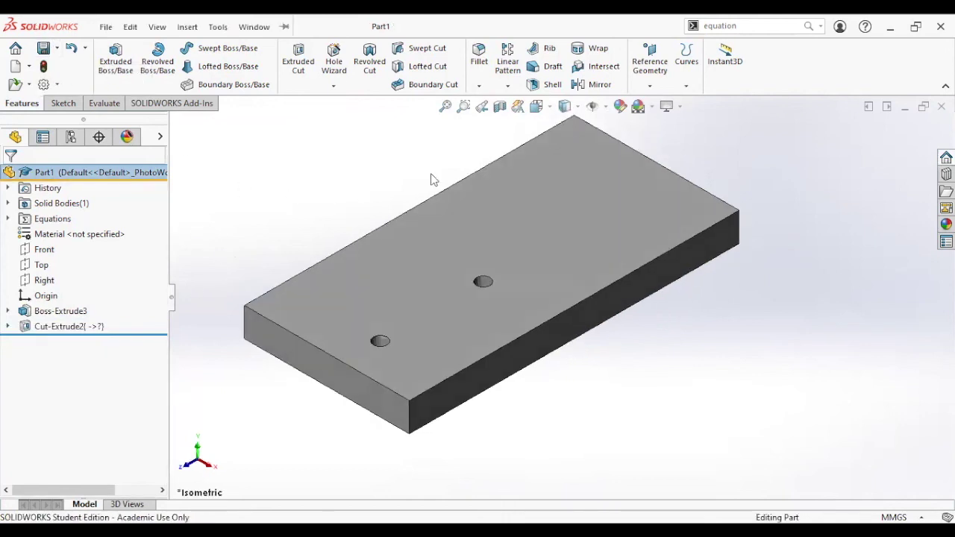
pyautogui.scroll(3, 554, 287)
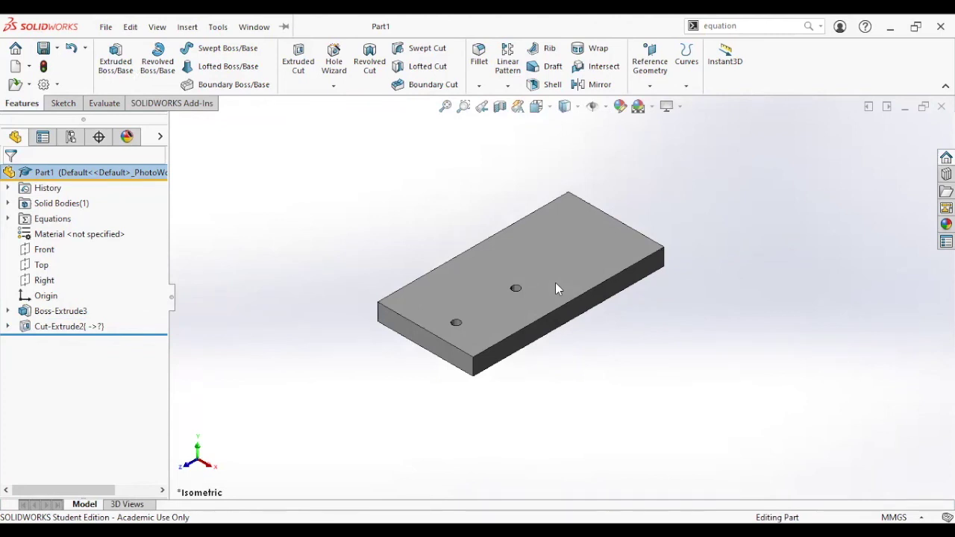
pyautogui.scroll(-2, 555, 284)
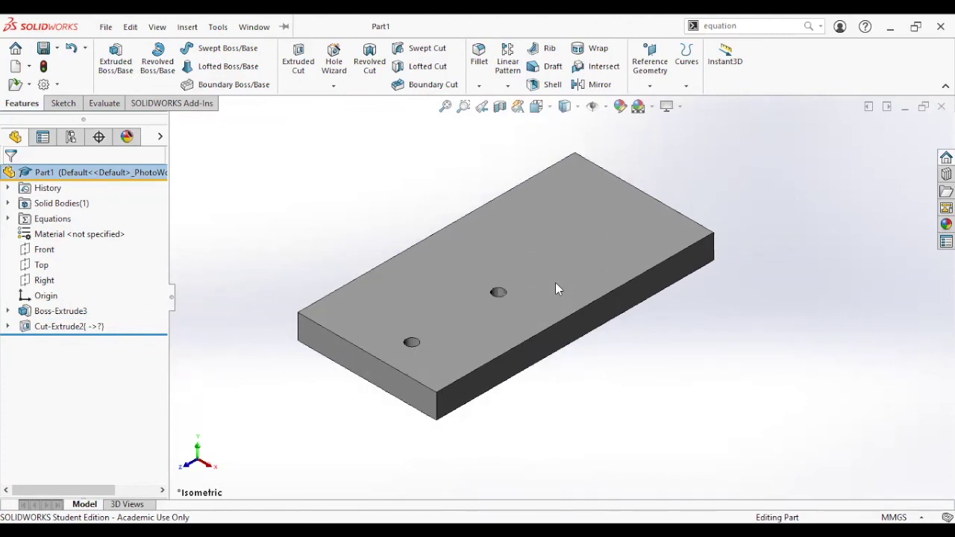
pyautogui.click(268, 28)
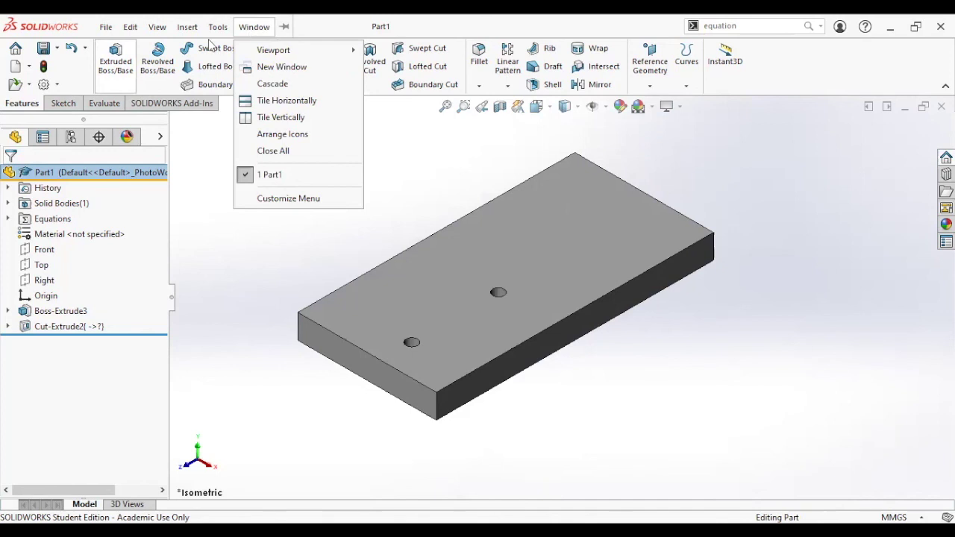
pyautogui.click(18, 88)
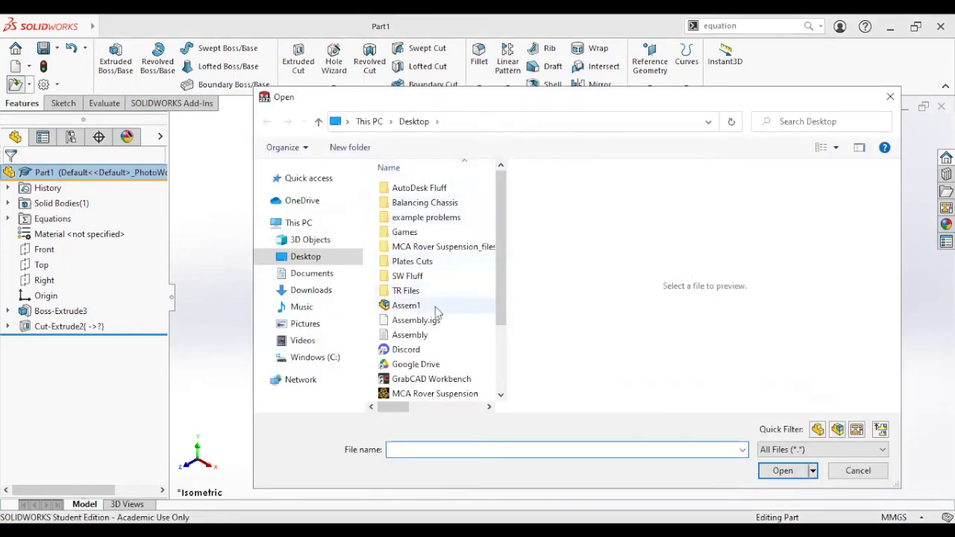
# - Open the Assem1 assembly file and answer the rebuild prompt
pyautogui.click(436, 309)
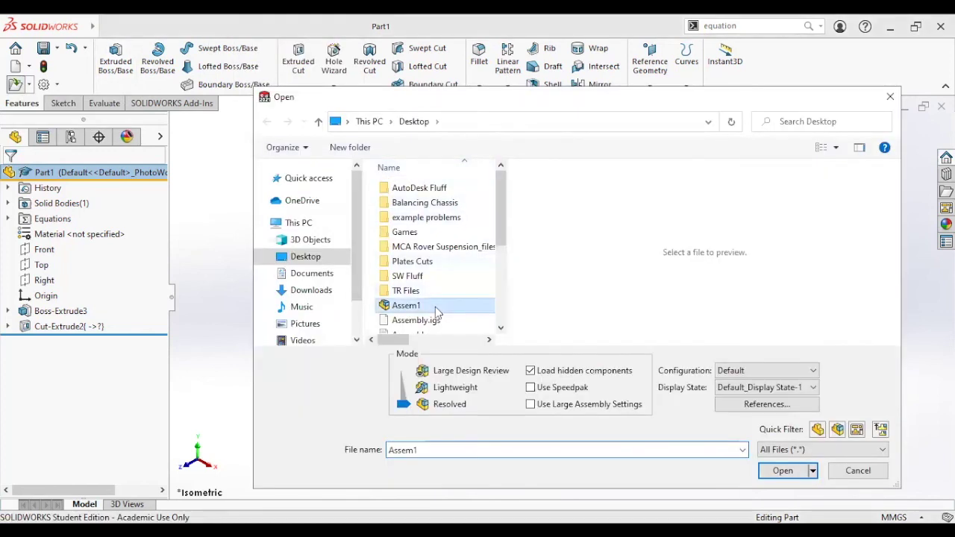
pyautogui.click(779, 471)
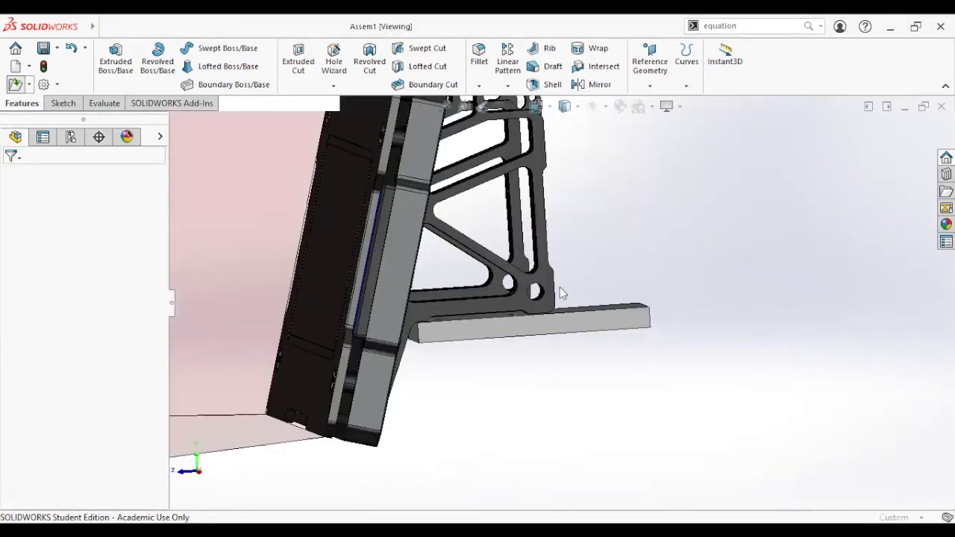
pyautogui.click(568, 290)
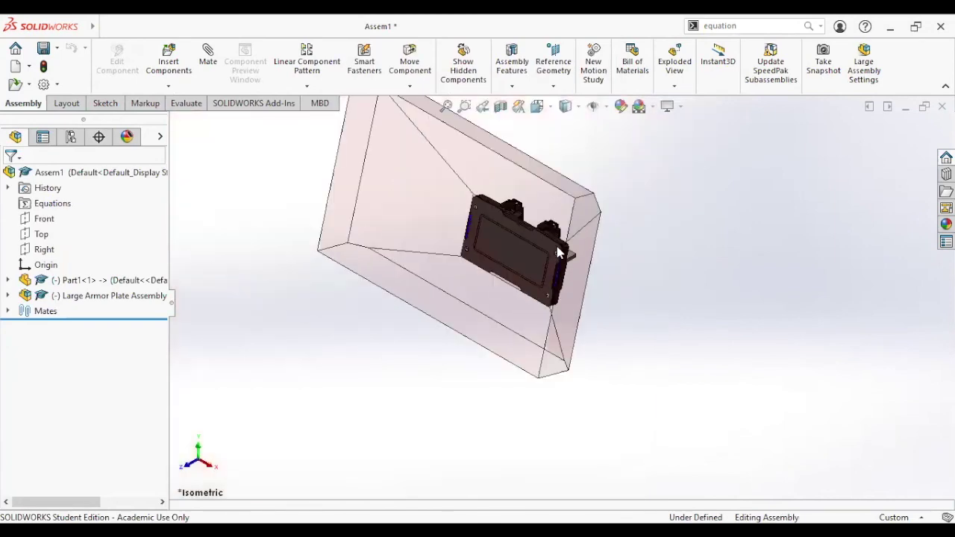
pyautogui.moveTo(559, 246); pyautogui.dragTo(582, 270, button='middle')
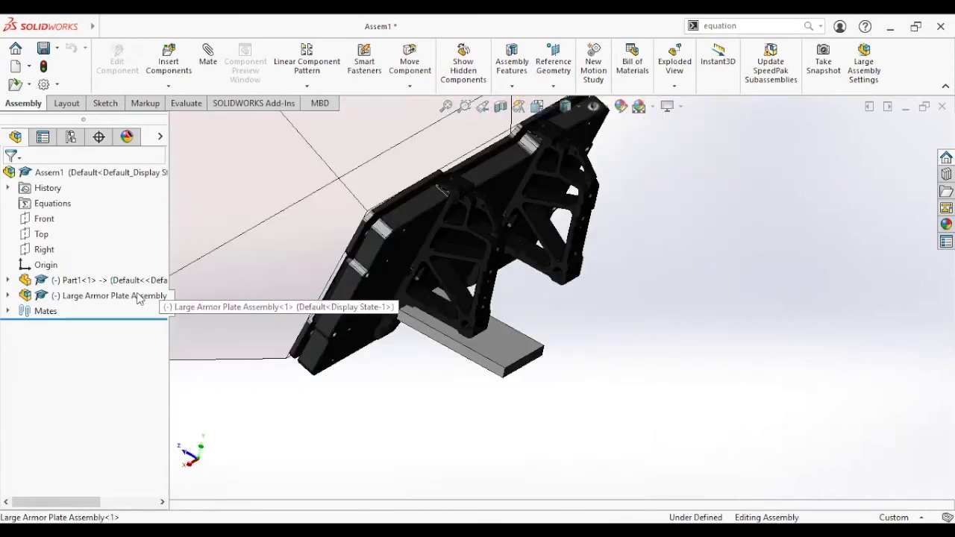
# - Delete the Large Armor Plate Assembly component from Assem1
pyautogui.click(140, 295)
pyautogui.rightClick(139, 294)
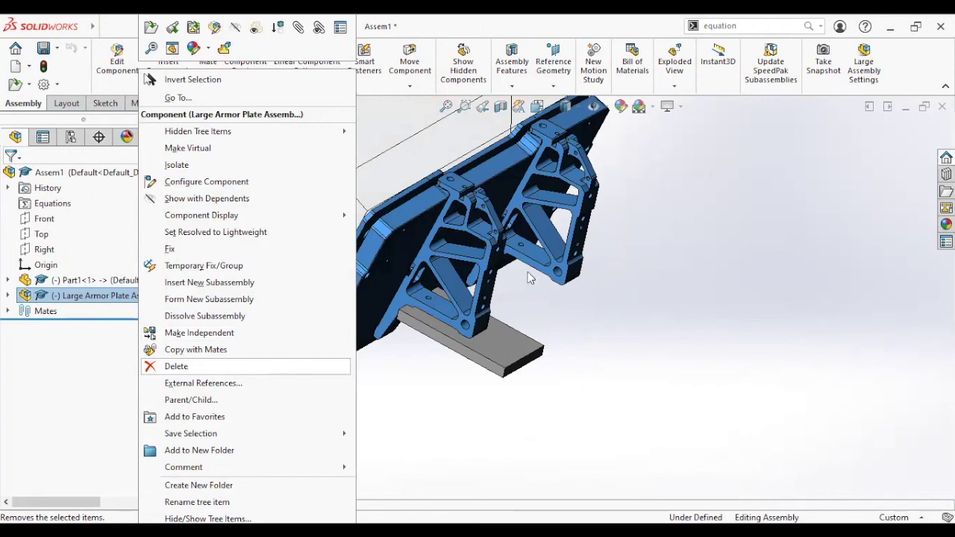
pyautogui.press('Return')
pyautogui.moveTo(457, 305); pyautogui.dragTo(503, 251, button='middle')
# - Expand Part1 in the tree to review its features, then collapse it
pyautogui.scroll(2, 504, 251)
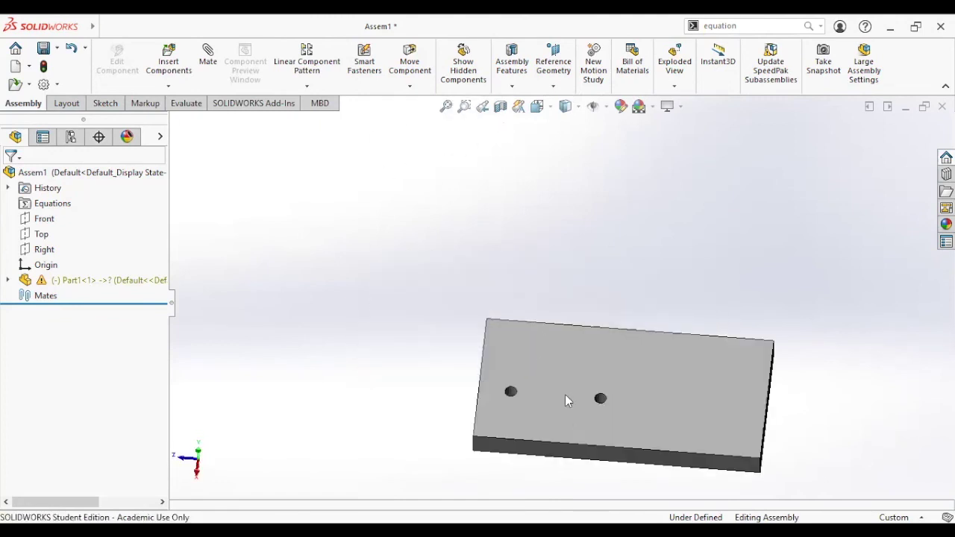
pyautogui.scroll(2, 559, 423)
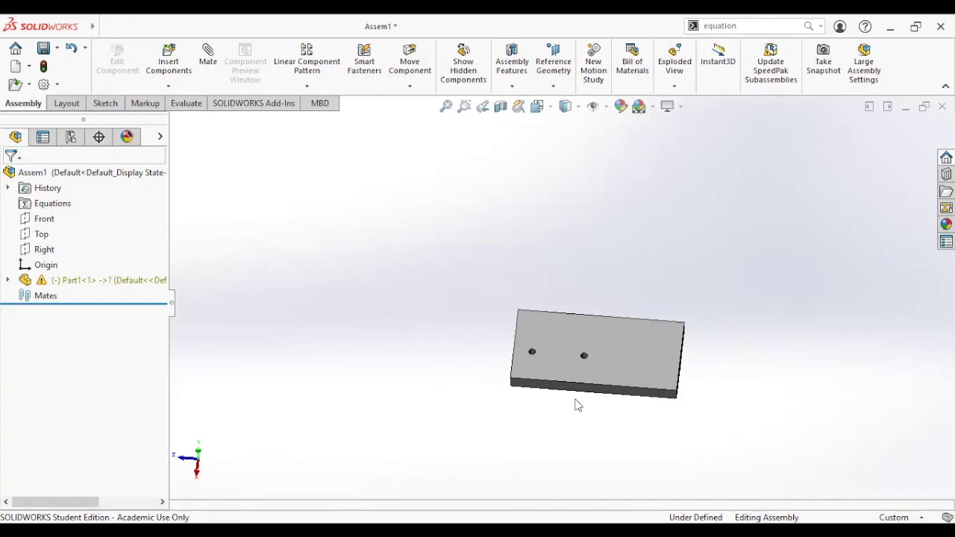
pyautogui.moveTo(43, 289)
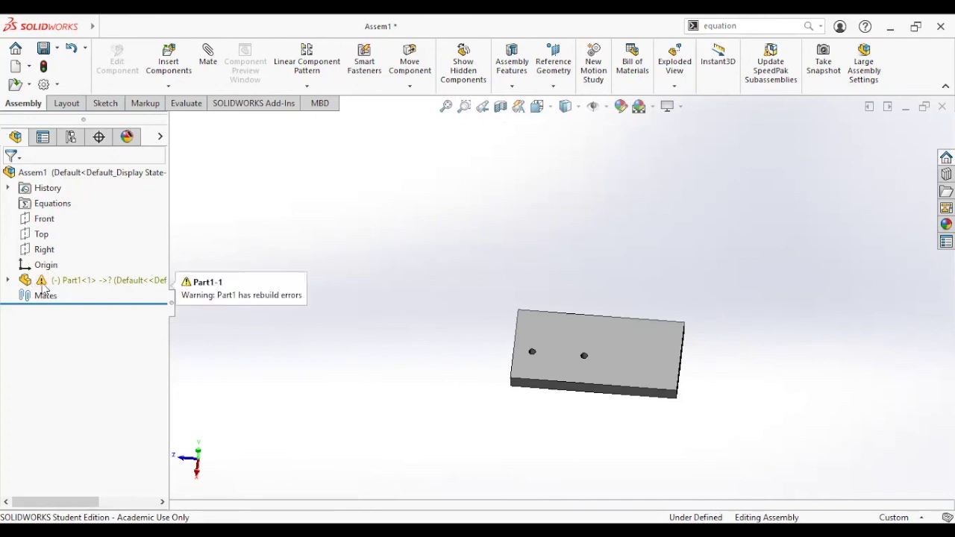
pyautogui.click(11, 280)
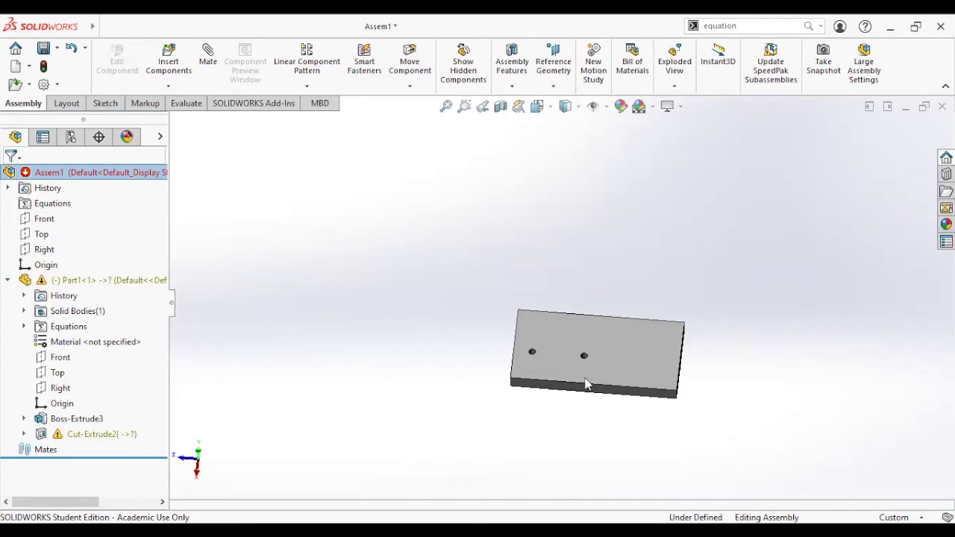
pyautogui.scroll(-5, 565, 335)
pyautogui.scroll(-2, 561, 329)
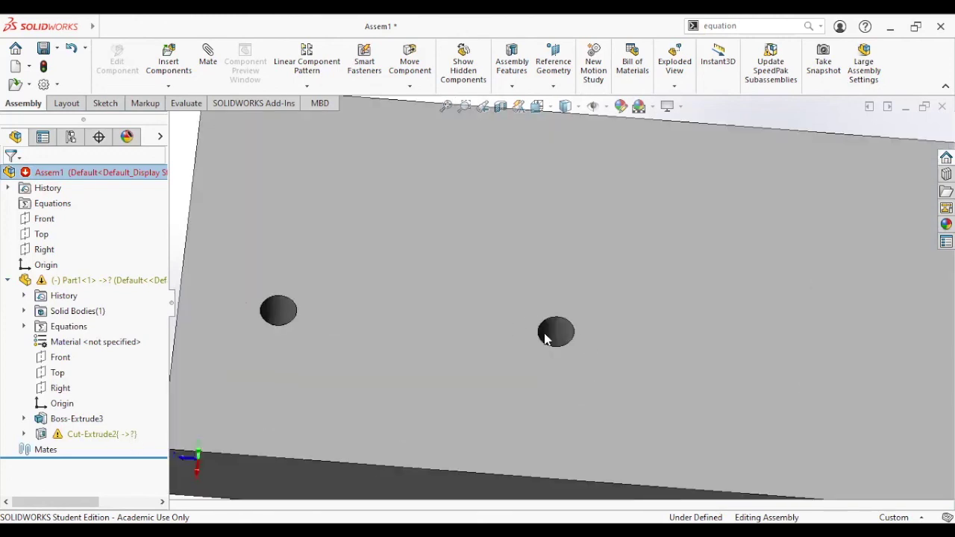
pyautogui.scroll(7, 547, 334)
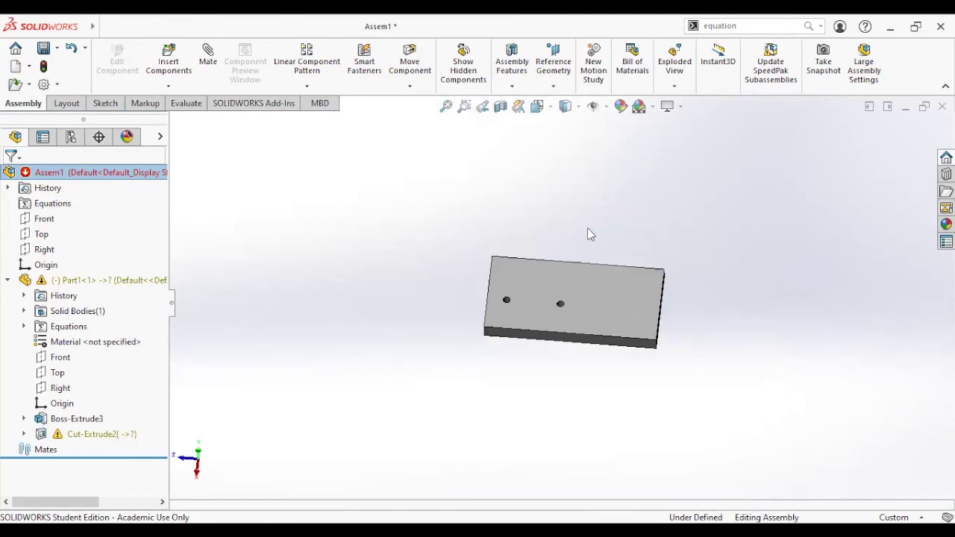
pyautogui.click(8, 280)
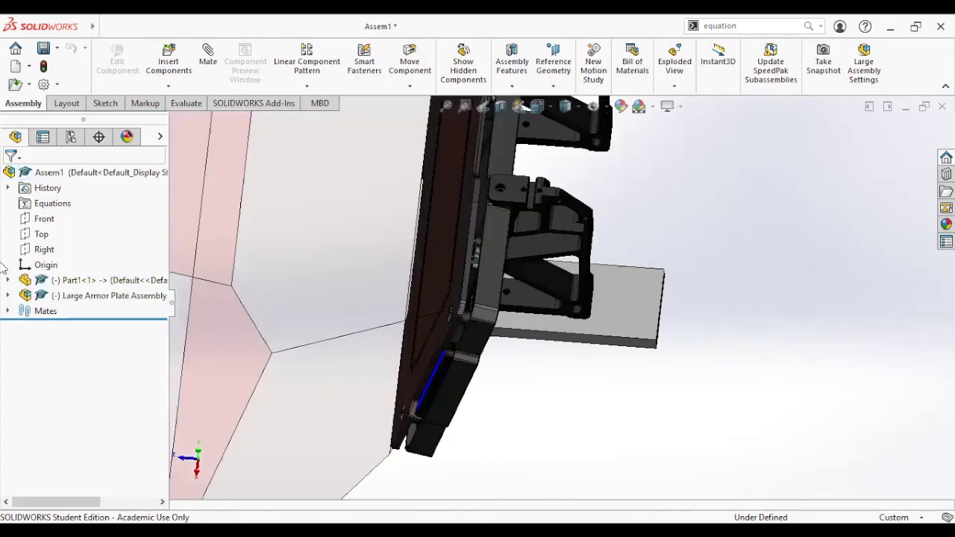
# - Open Part1 in its own window and edit Sketch5 under Cut-Extrude2
pyautogui.click(56, 282)
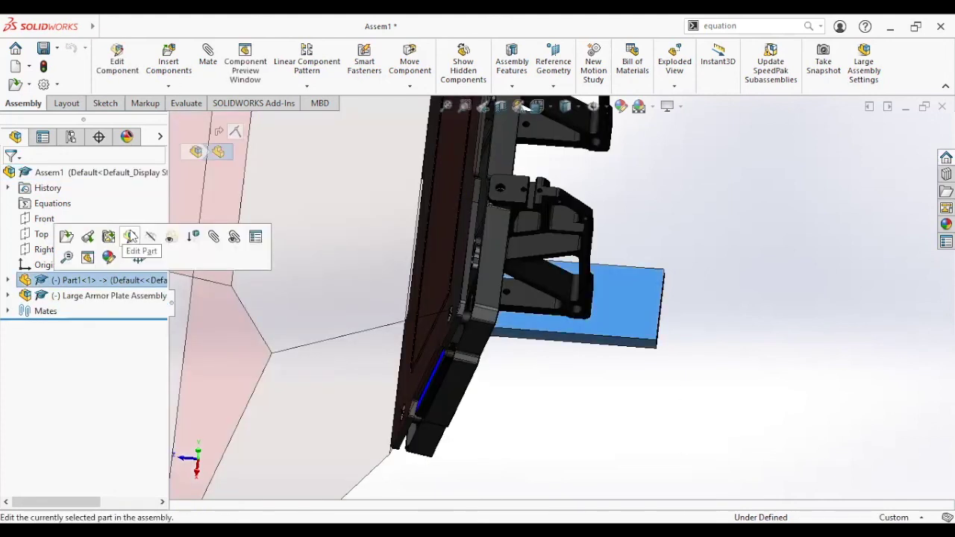
pyautogui.click(108, 236)
pyautogui.click(8, 326)
pyautogui.click(66, 341)
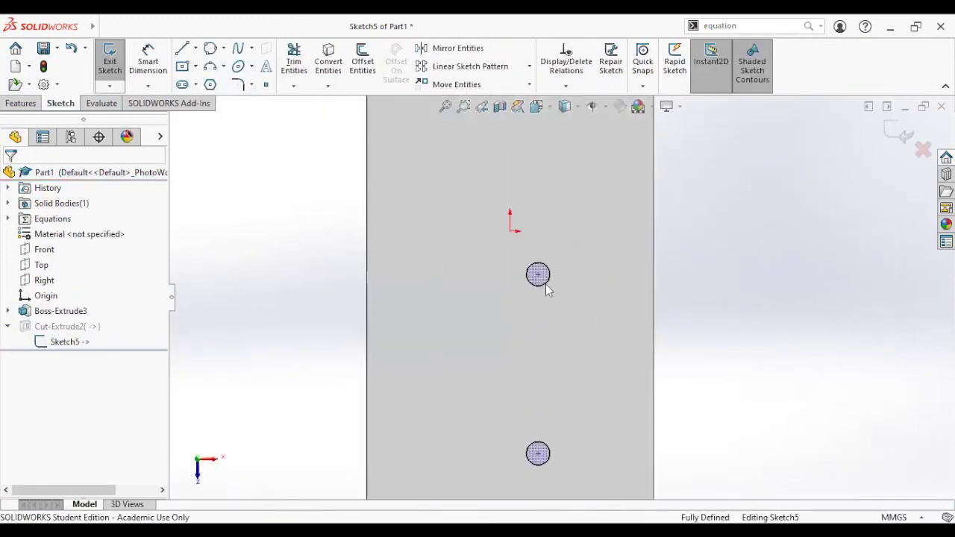
# - Inspect the upper hole circle's properties in Sketch5
pyautogui.click(545, 284)
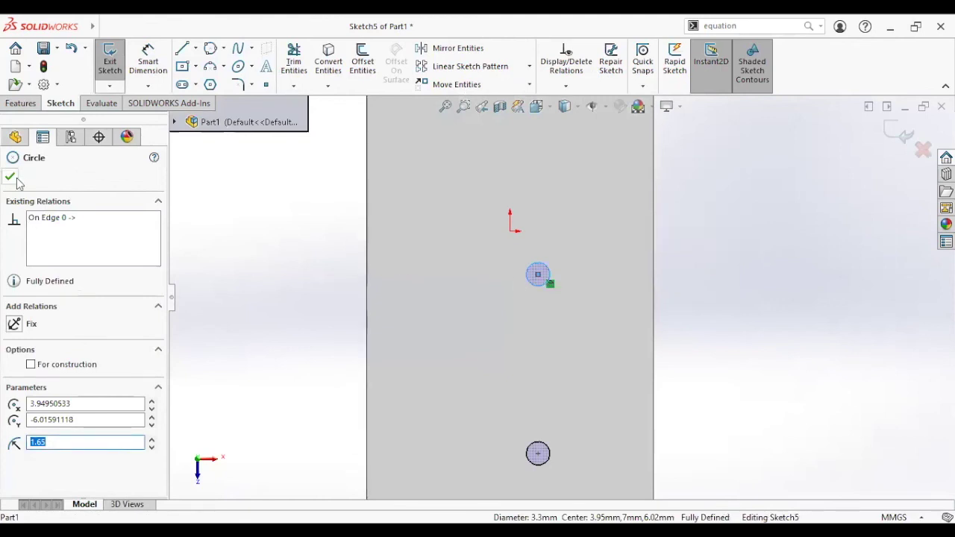
pyautogui.click(739, 320)
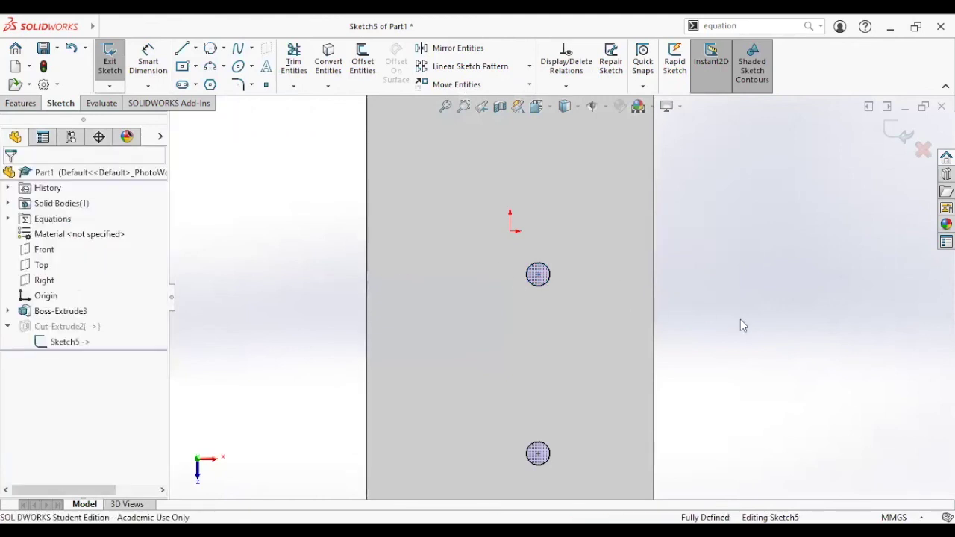
pyautogui.click(544, 282)
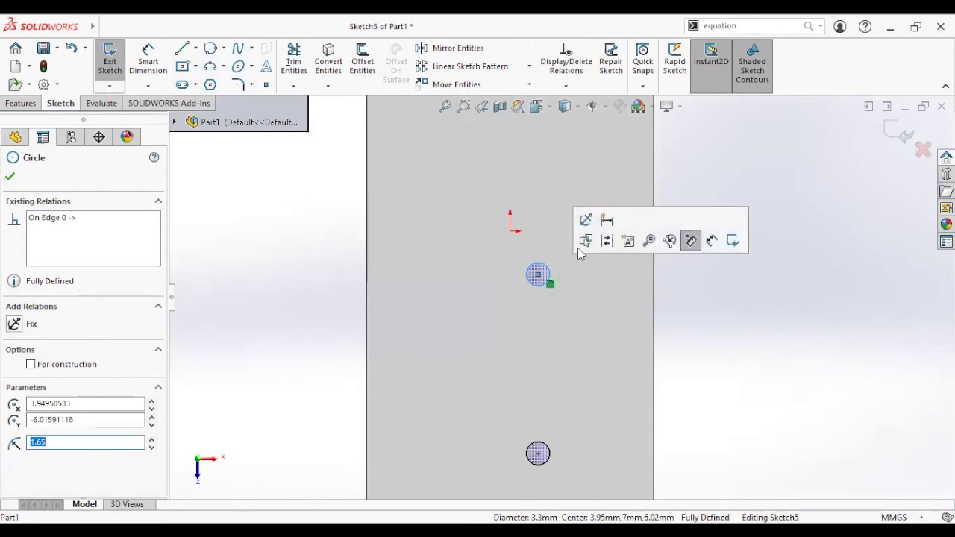
pyautogui.click(551, 432)
# - Draw a 3.3 mm circle on the upper hole's centre, then undo it
pyautogui.click(574, 318)
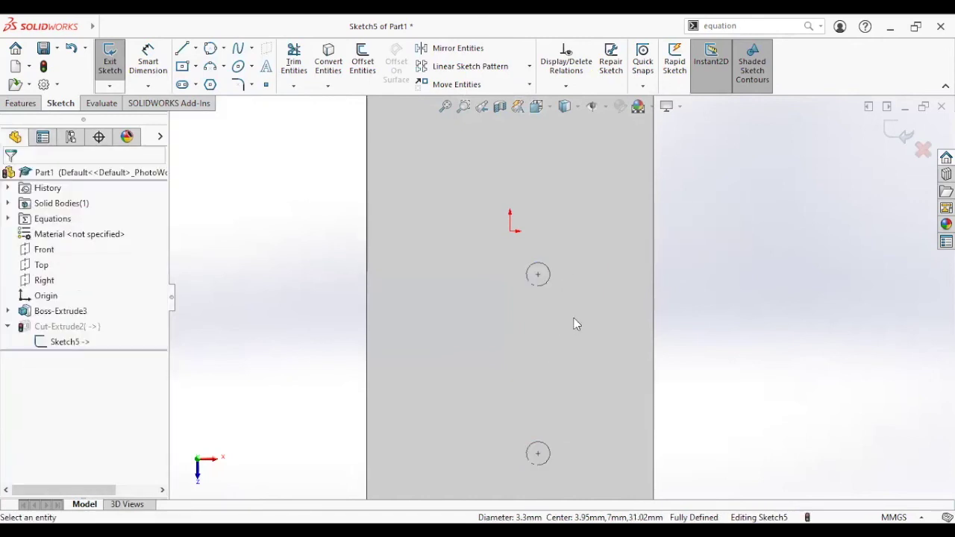
pyautogui.press('s')
pyautogui.click(624, 349)
pyautogui.click(537, 274)
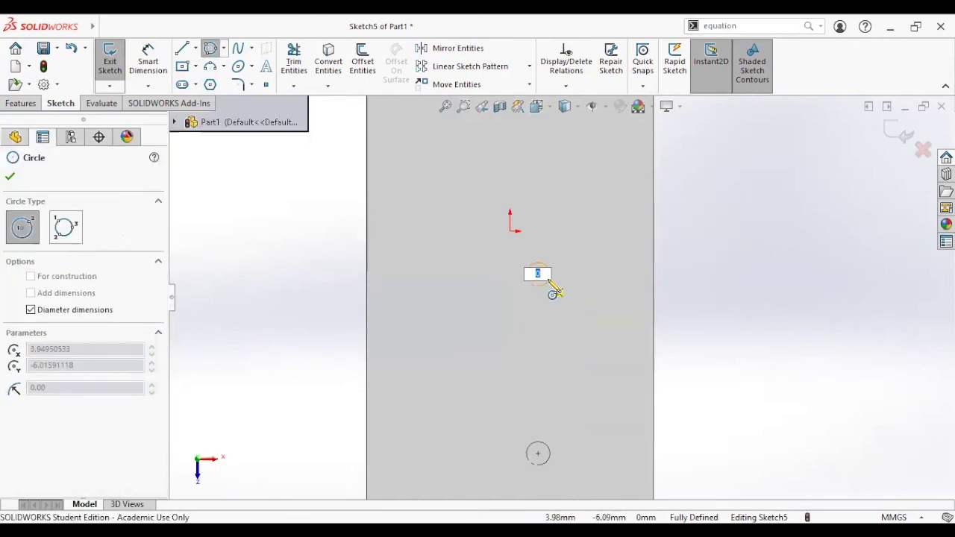
pyautogui.press('Return')
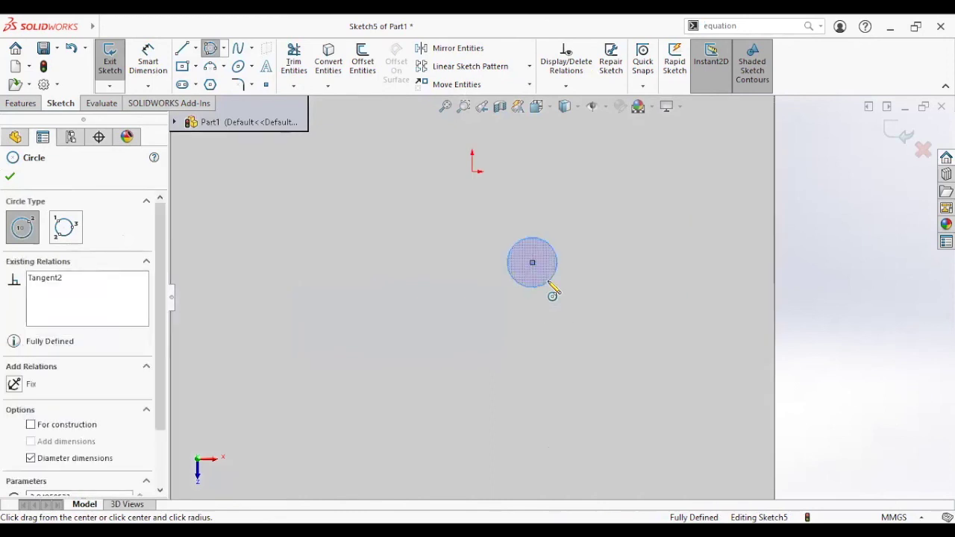
pyautogui.press('Escape')
pyautogui.hotkey('ctrl', 'z')
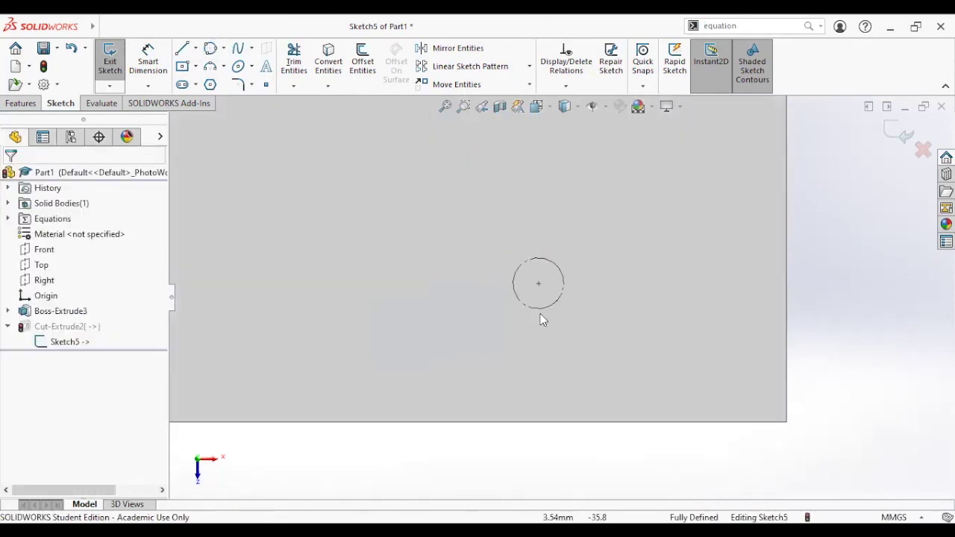
# - Draw a 3.3 mm circle on the lower hole's centre and view the plate's thickness
pyautogui.press('s')
pyautogui.click(539, 283)
pyautogui.click(548, 298)
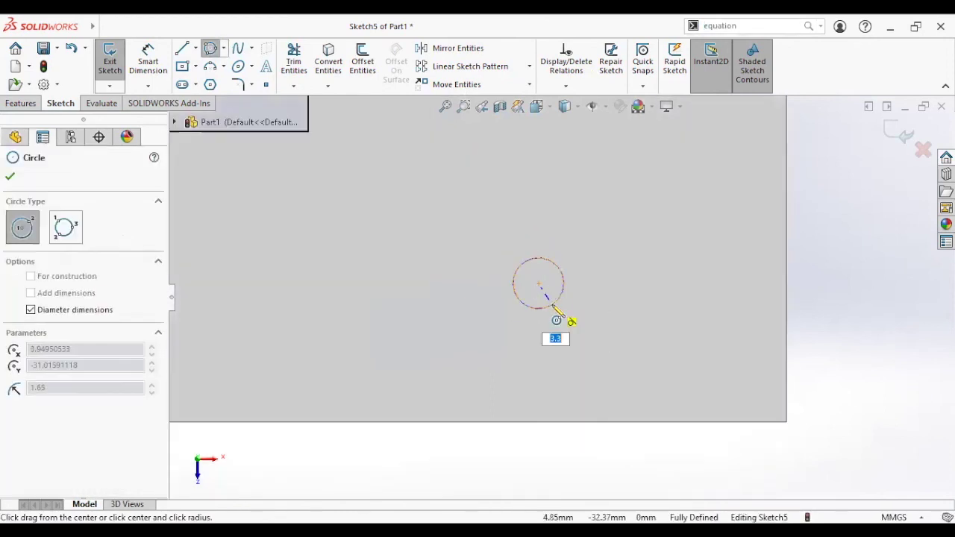
pyautogui.press('Return')
pyautogui.press('Escape')
pyautogui.scroll(5, 576, 329)
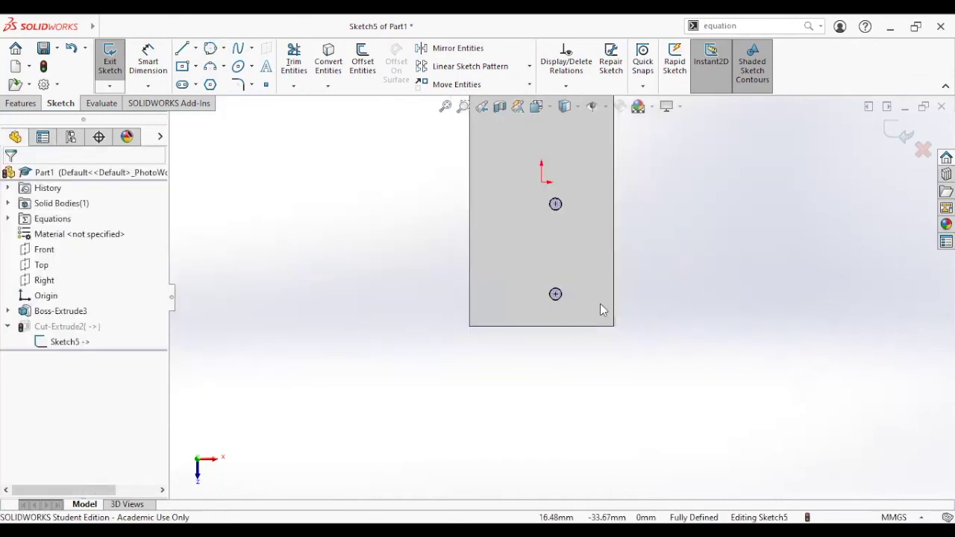
pyautogui.moveTo(620, 264)
pyautogui.mouseDown(button='middle')
pyautogui.moveTo(632, 292)
pyautogui.moveTo(547, 256)
pyautogui.moveTo(874, 160)
pyautogui.mouseUp(button='middle')
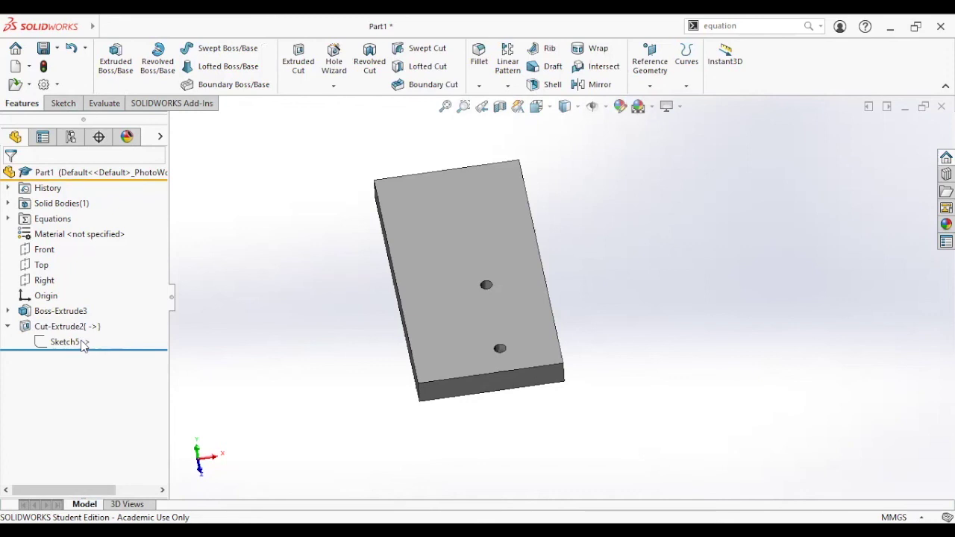
# - Collapse Cut-Extrude2 and select the Large Armor Plate Assembly
pyautogui.click(23, 328)
pyautogui.click(9, 328)
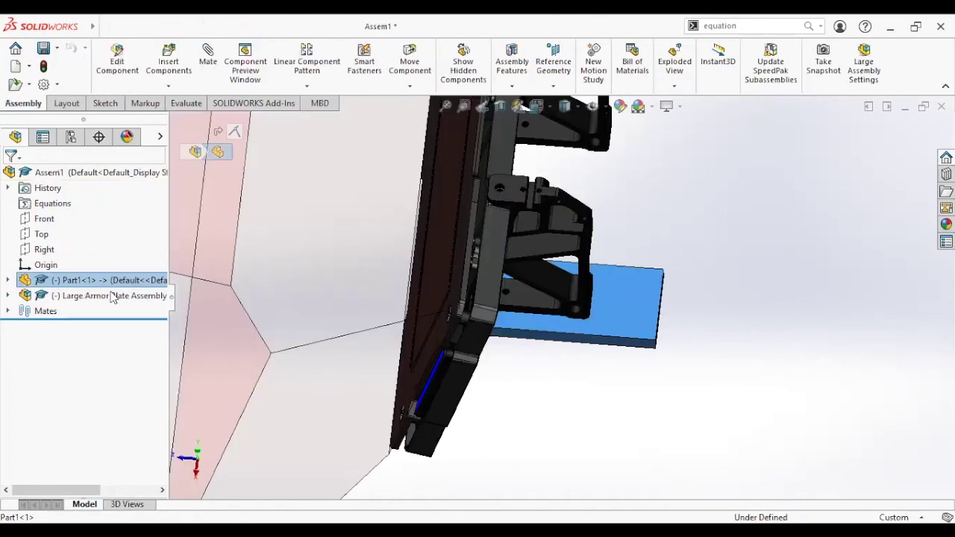
pyautogui.click(113, 297)
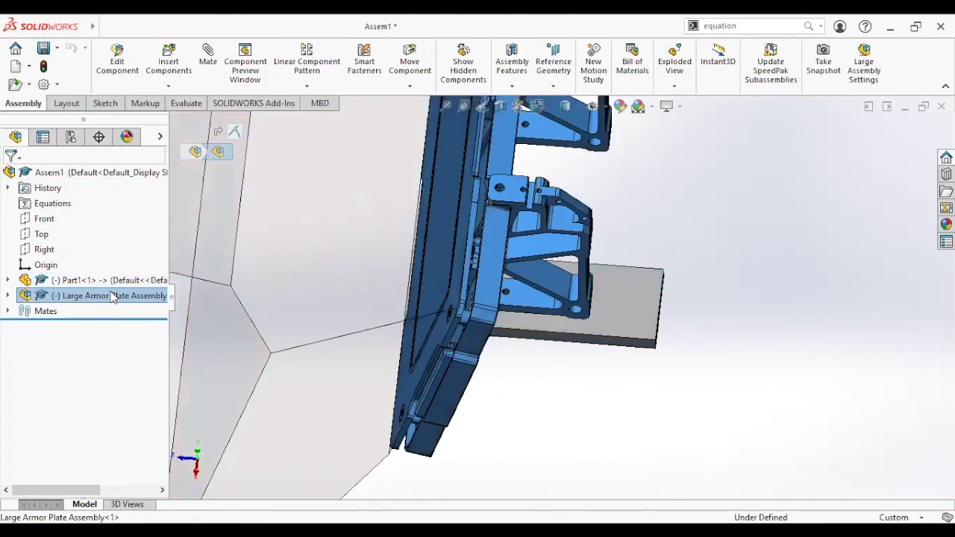
# - Delete the Large Armor Plate Assembly and expand Part1 down to Cut-Extrude2
pyautogui.press('Delete')
pyautogui.click(564, 207)
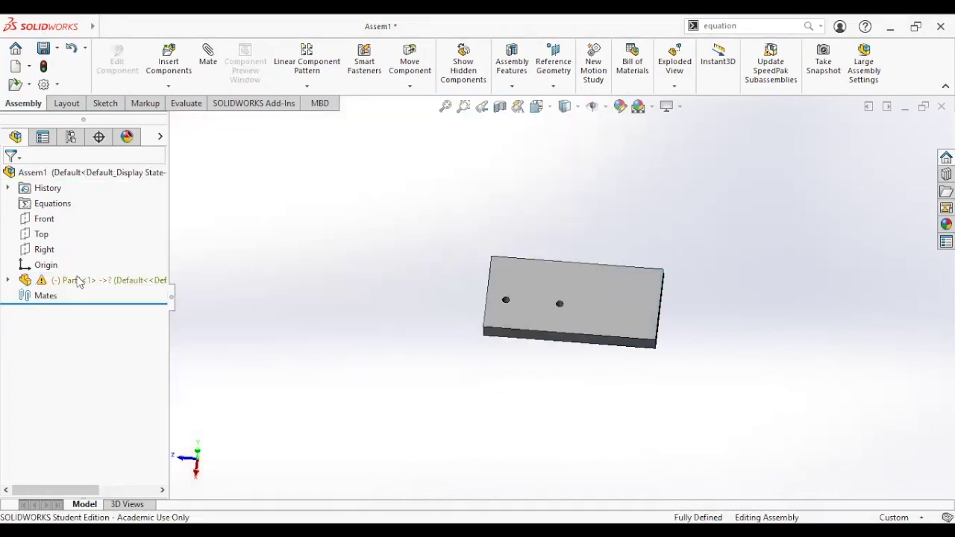
pyautogui.click(8, 280)
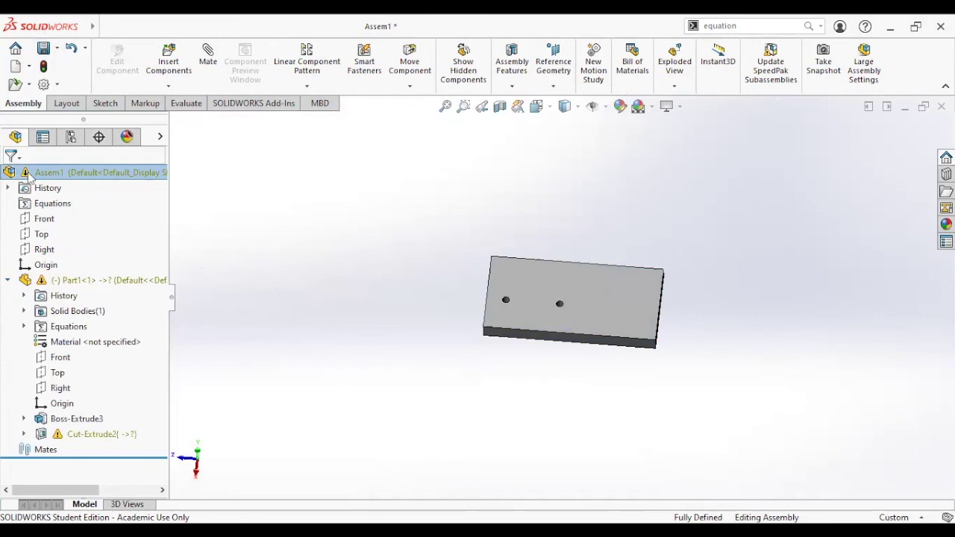
pyautogui.click(23, 434)
# - Edit Sketch5 in the assembly and inspect the hole circle's relations and size
pyautogui.click(100, 450)
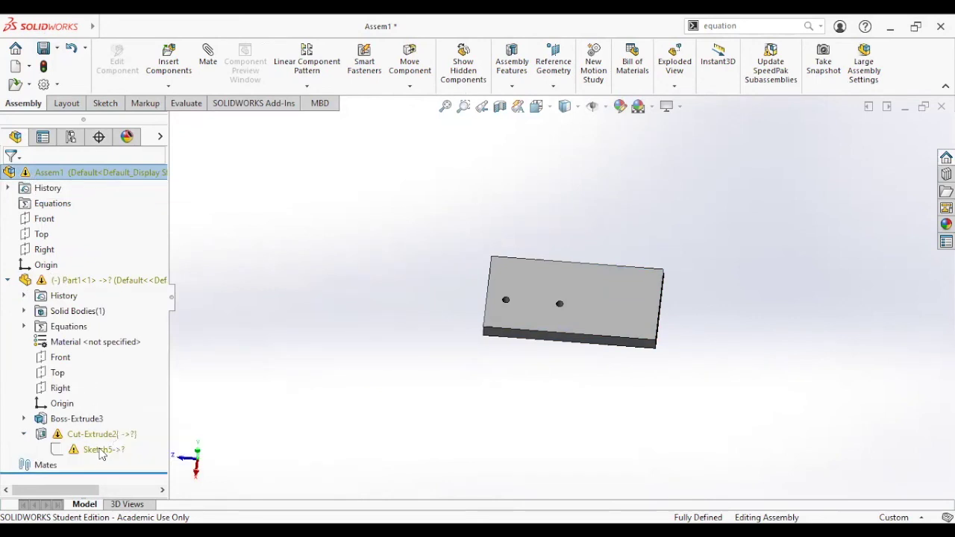
pyautogui.click(566, 281)
pyautogui.scroll(3, 545, 298)
pyautogui.scroll(-10, 542, 321)
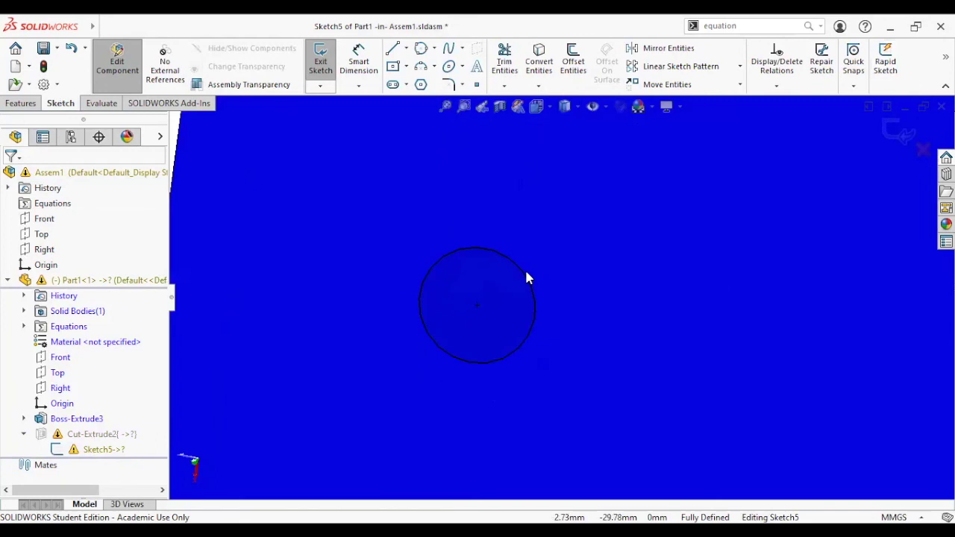
pyautogui.click(526, 277)
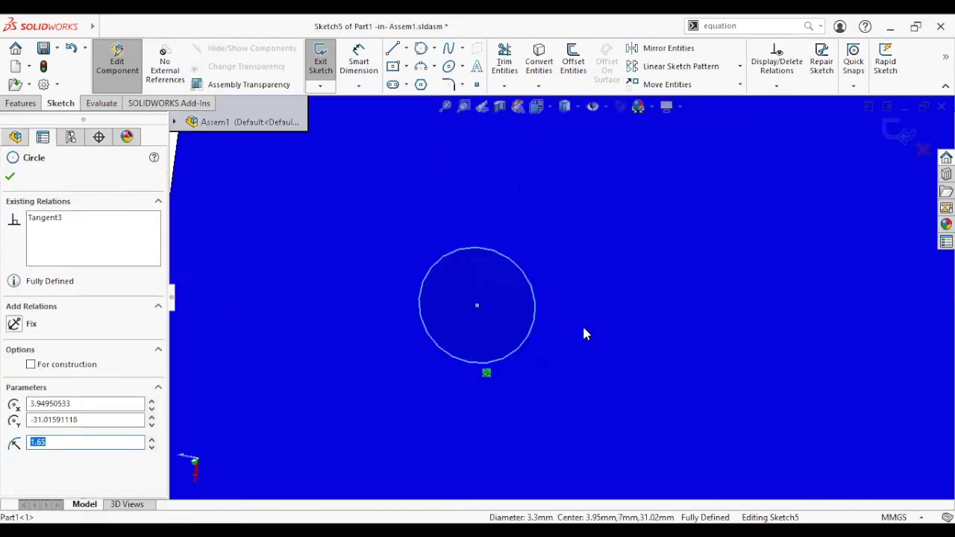
pyautogui.scroll(10, 584, 335)
# - Exit the sketch and component editing, then switch to Part1
pyautogui.click(906, 135)
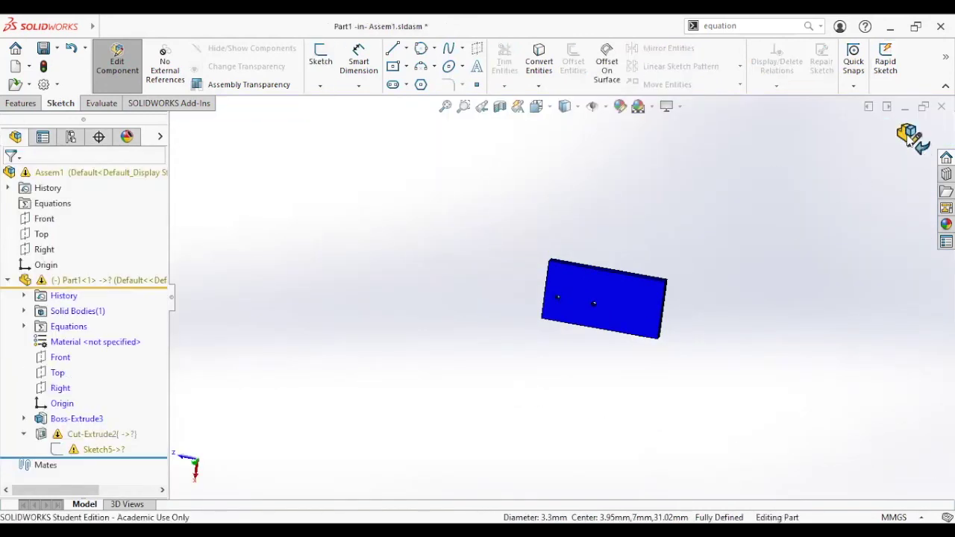
pyautogui.click(908, 137)
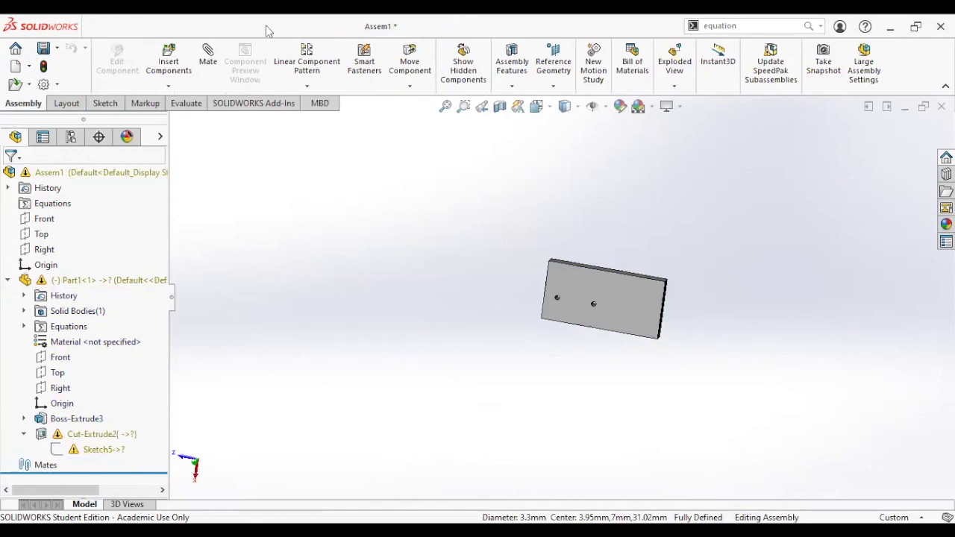
pyautogui.hotkey('ctrl', 'Tab')
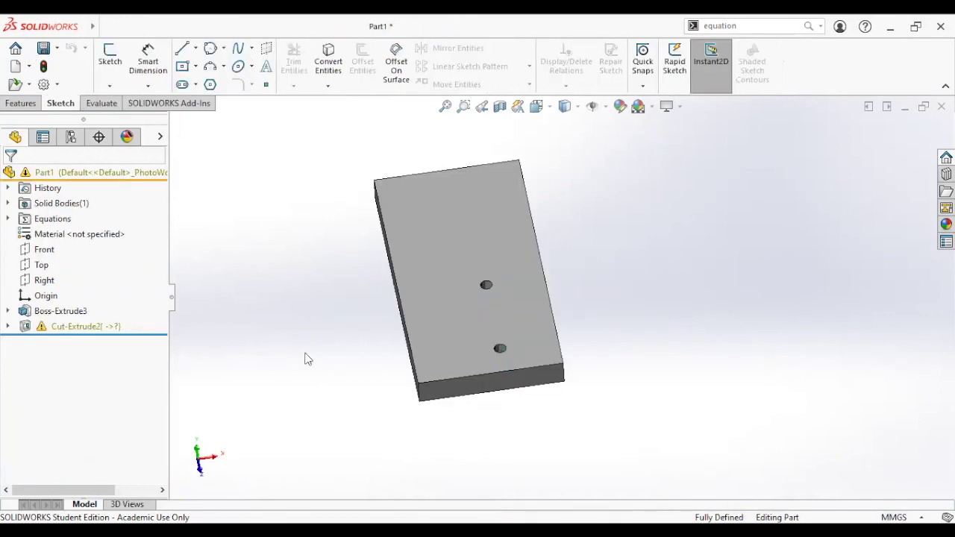
# - Orbit Part1 edge-on and start closing it, then cancel
pyautogui.moveTo(589, 313); pyautogui.dragTo(756, 306, button='middle')
pyautogui.click(102, 25)
pyautogui.click(134, 117)
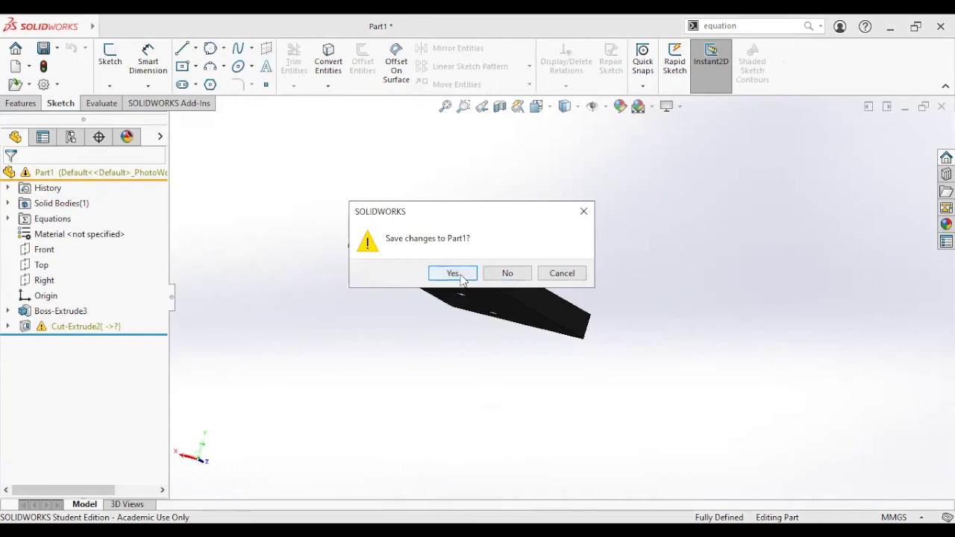
pyautogui.click(560, 273)
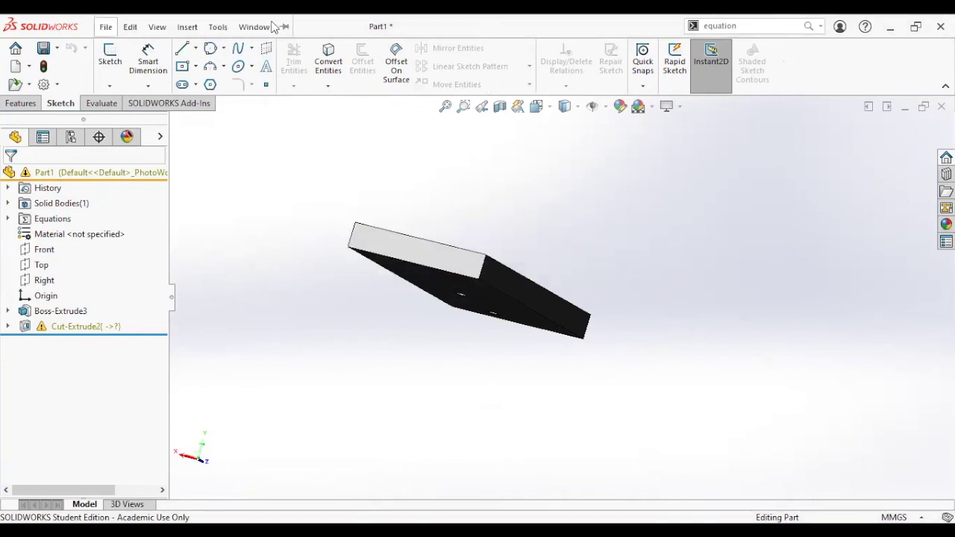
# - Switch between the Assem1 and Part1 windows via the Window menu
pyautogui.click(257, 27)
pyautogui.click(317, 199)
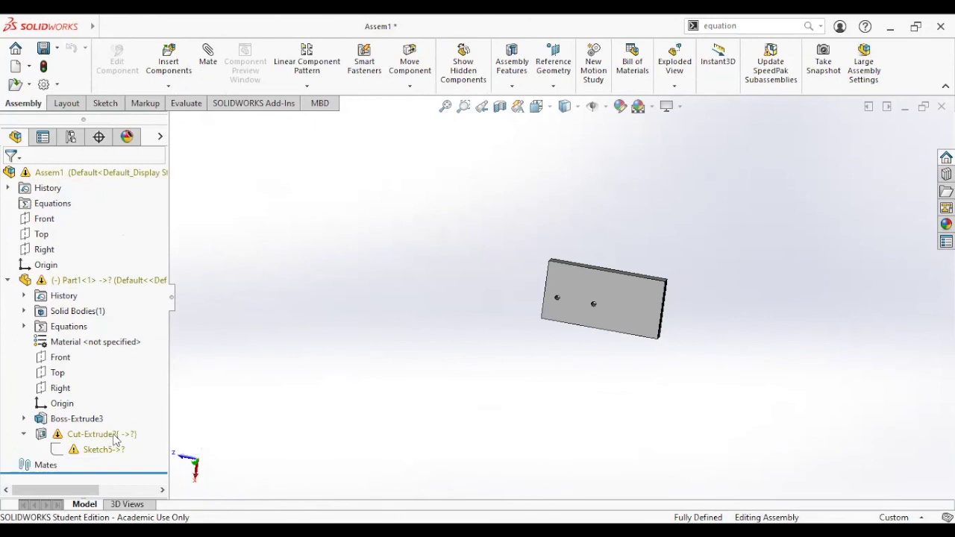
pyautogui.moveTo(94, 26)
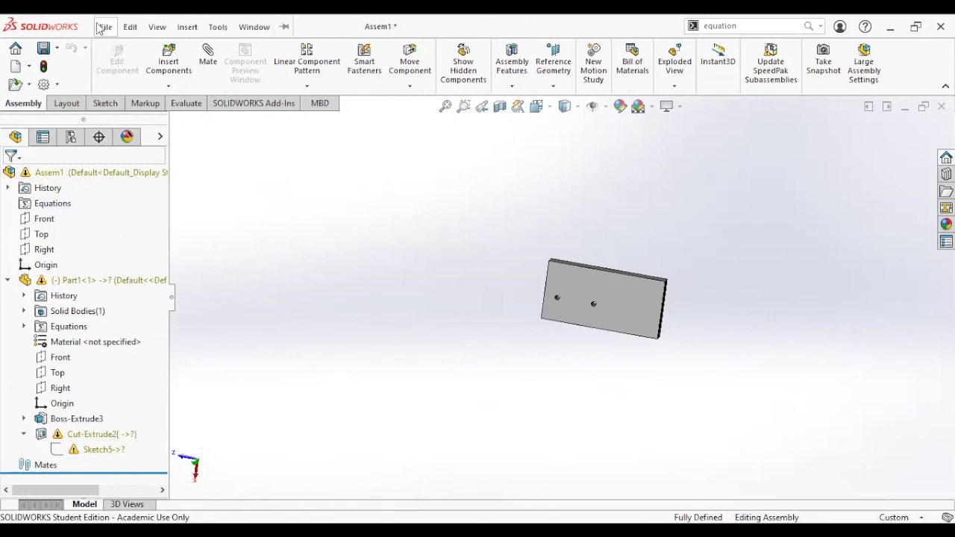
pyautogui.click(253, 27)
pyautogui.click(295, 360)
pyautogui.hotkey('alt', 'w')
pyautogui.click(288, 174)
pyautogui.press('alt')
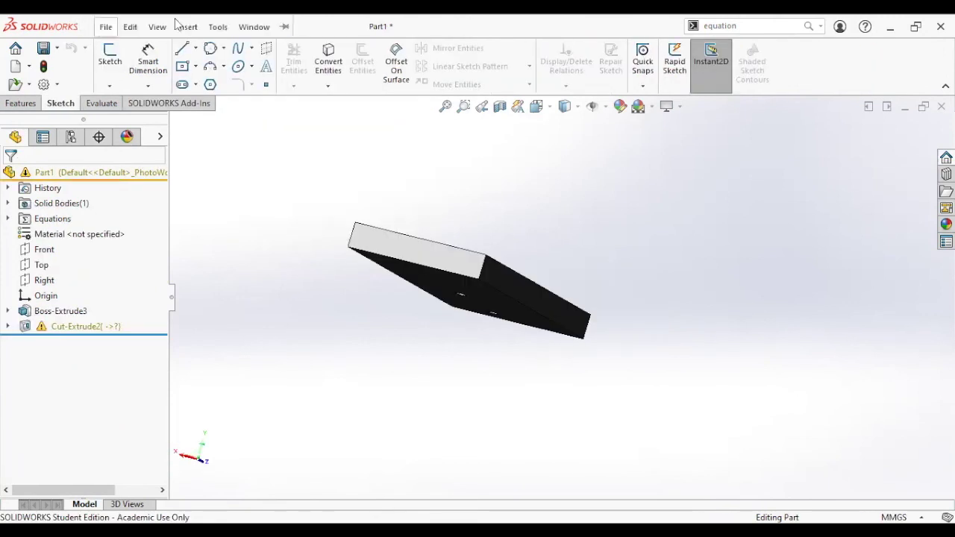
pyautogui.hotkey('ctrl', 'Tab')
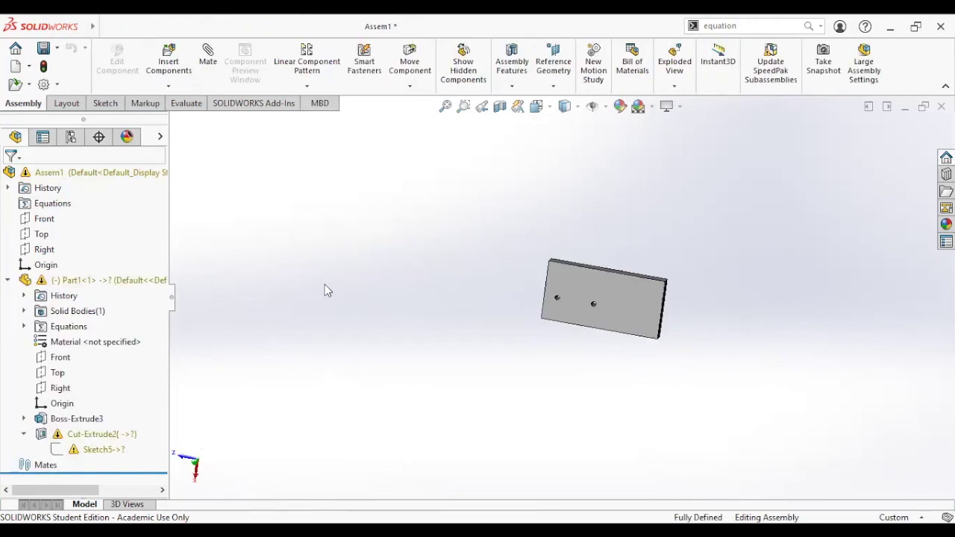
# - Collapse Part1's tree and close Assem1, answering the save prompt
pyautogui.click(7, 280)
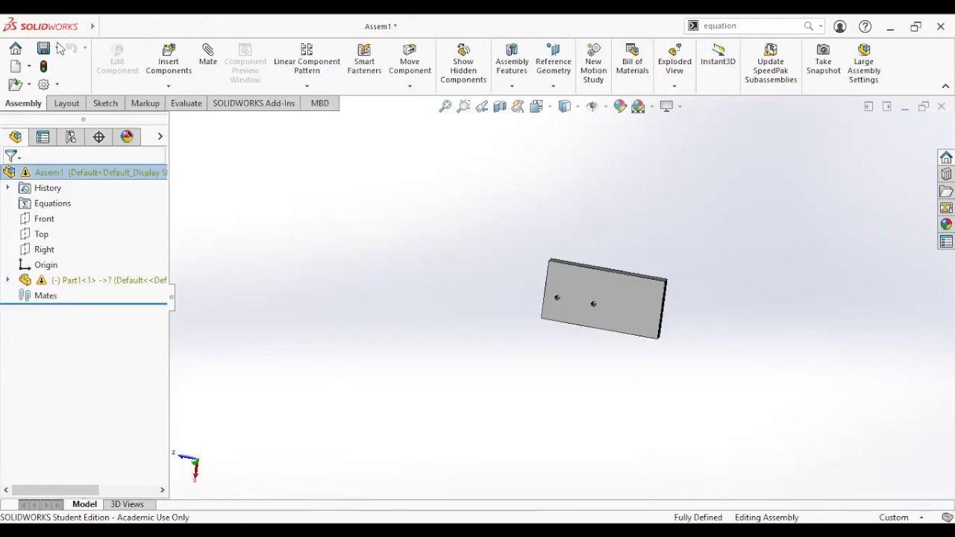
pyautogui.moveTo(93, 33)
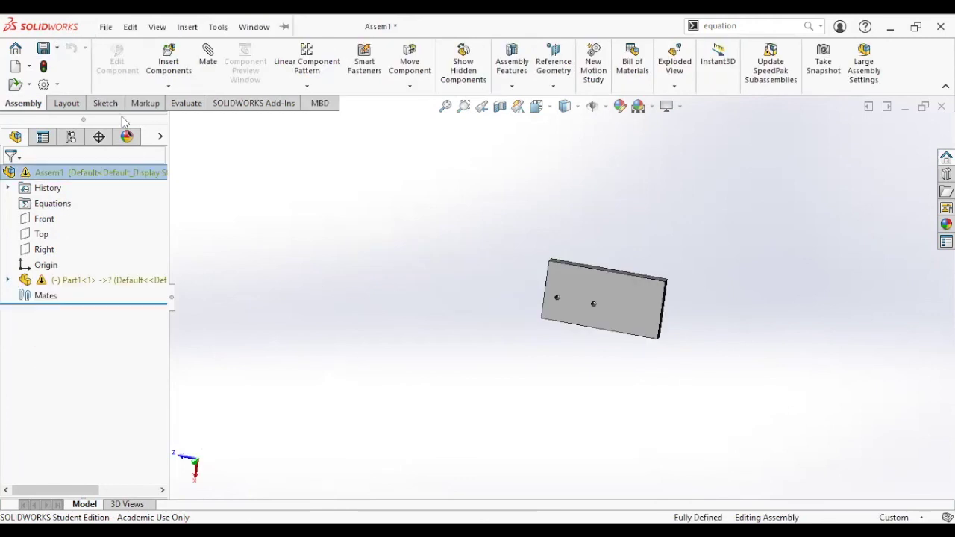
pyautogui.hotkey('ctrl', 'w')
pyautogui.click(291, 232)
# - Set the plate to isometric view and dismiss the File menu
pyautogui.moveTo(351, 181); pyautogui.dragTo(358, 311, button='middle')
pyautogui.hotkey('ctrl', '7')
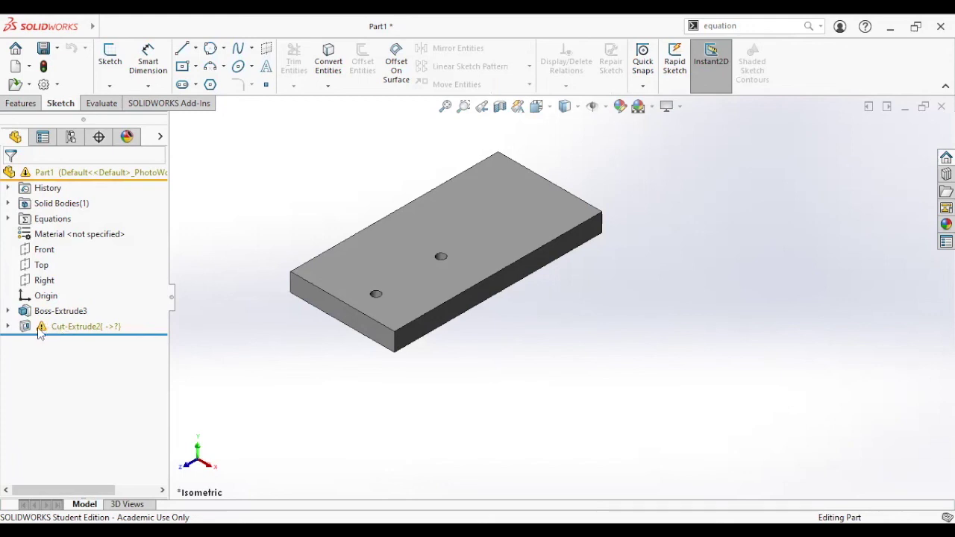
pyautogui.click(105, 27)
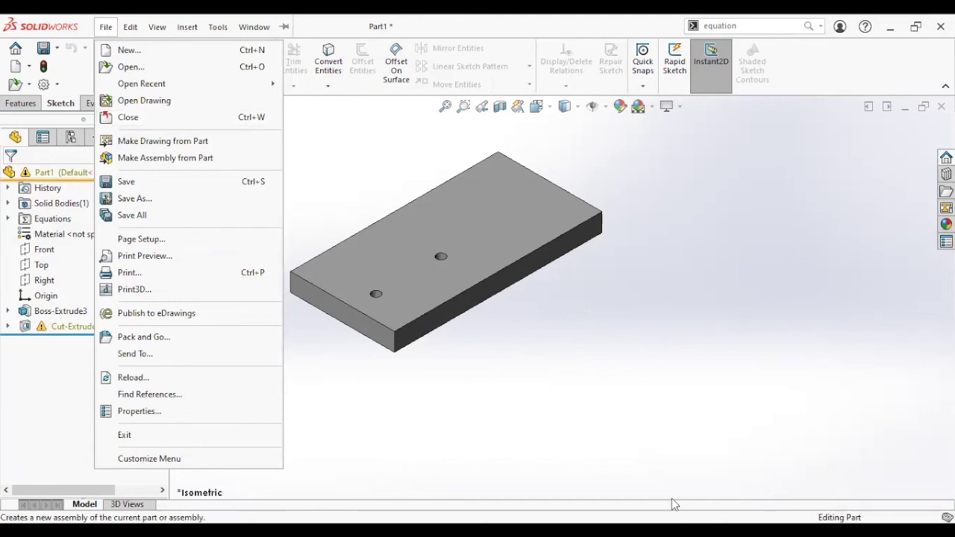
pyautogui.click(601, 341)
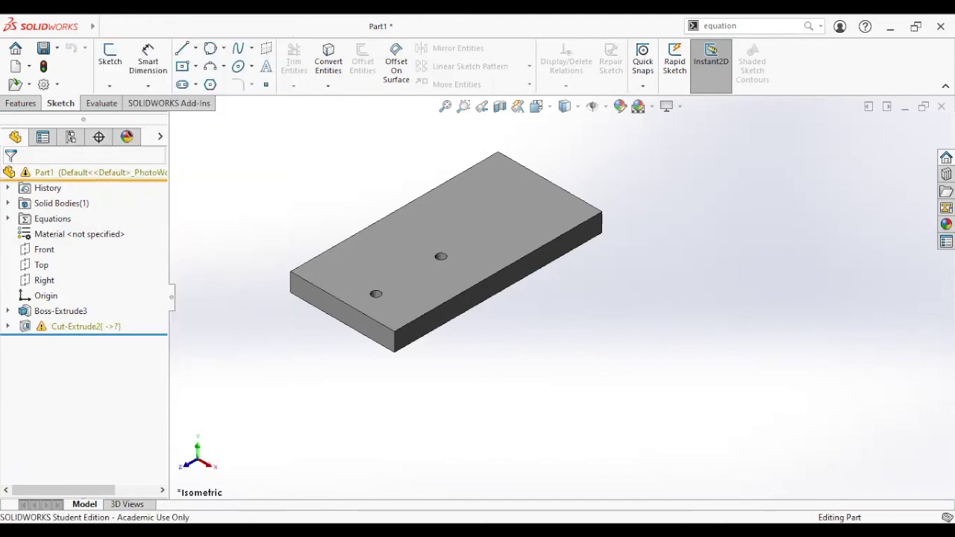